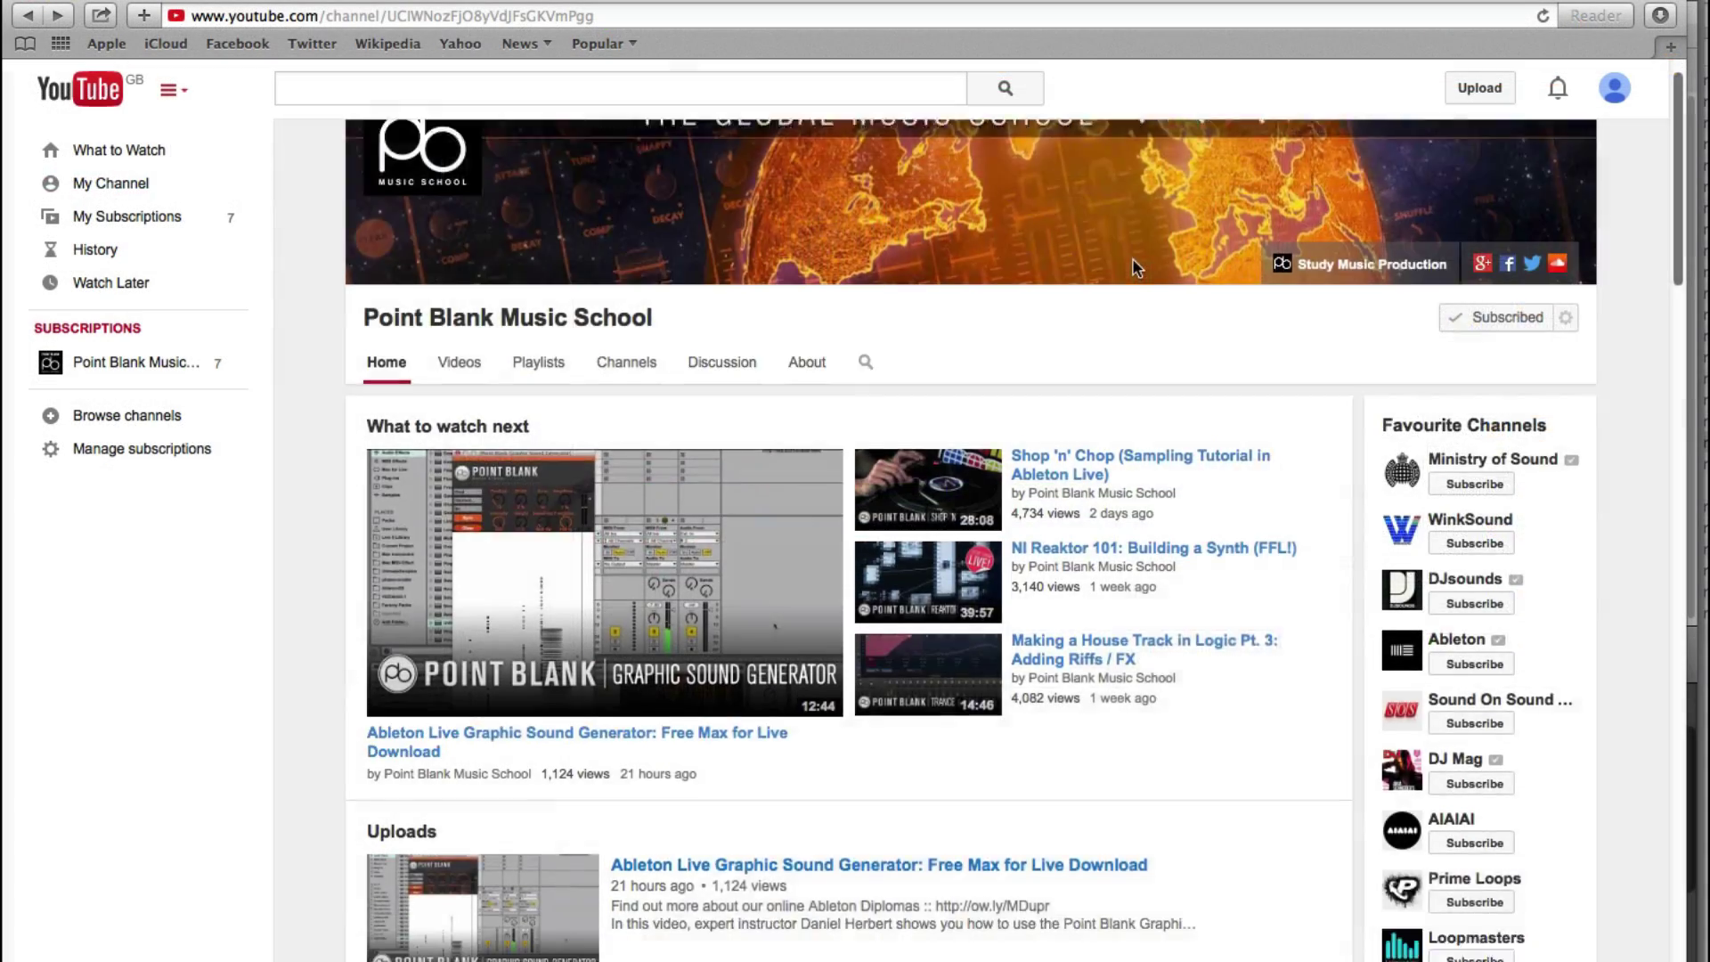
Open the Free Plugins playlist on the Point Blank Music School YouTube channel
{"action": "scroll", "coordinate": [1134, 268], "scroll_direction": "down", "scroll_amount": 7}
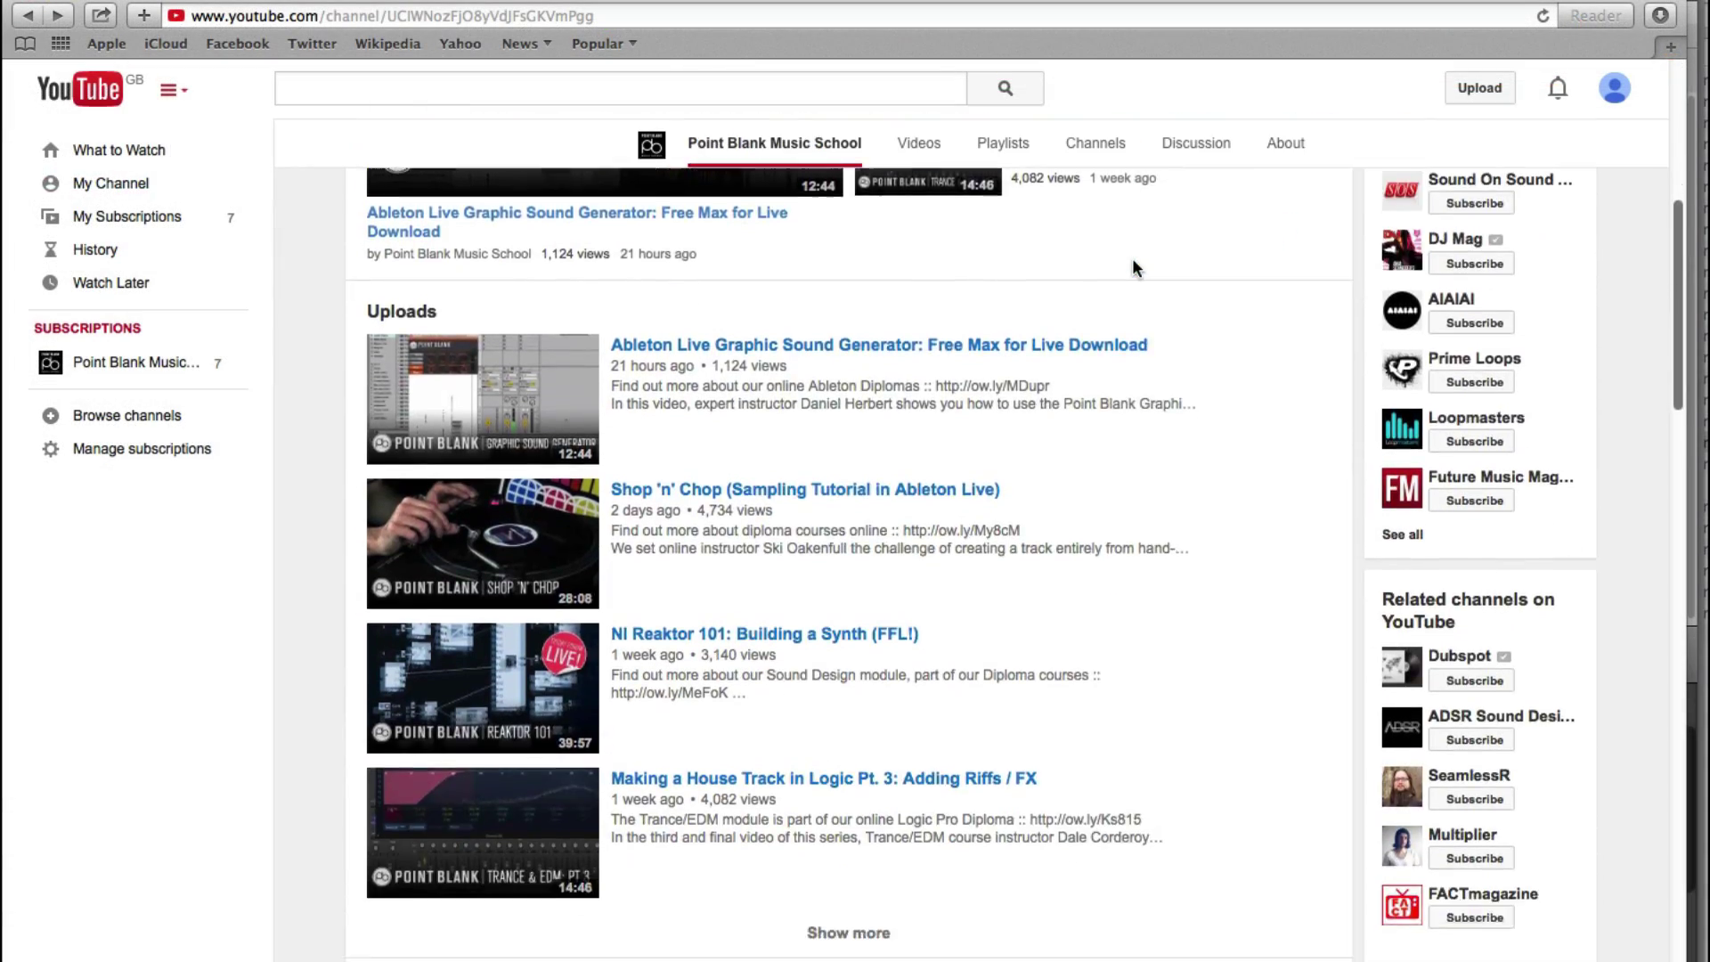
{"action": "scroll", "coordinate": [1133, 261], "scroll_direction": "down", "scroll_amount": 10}
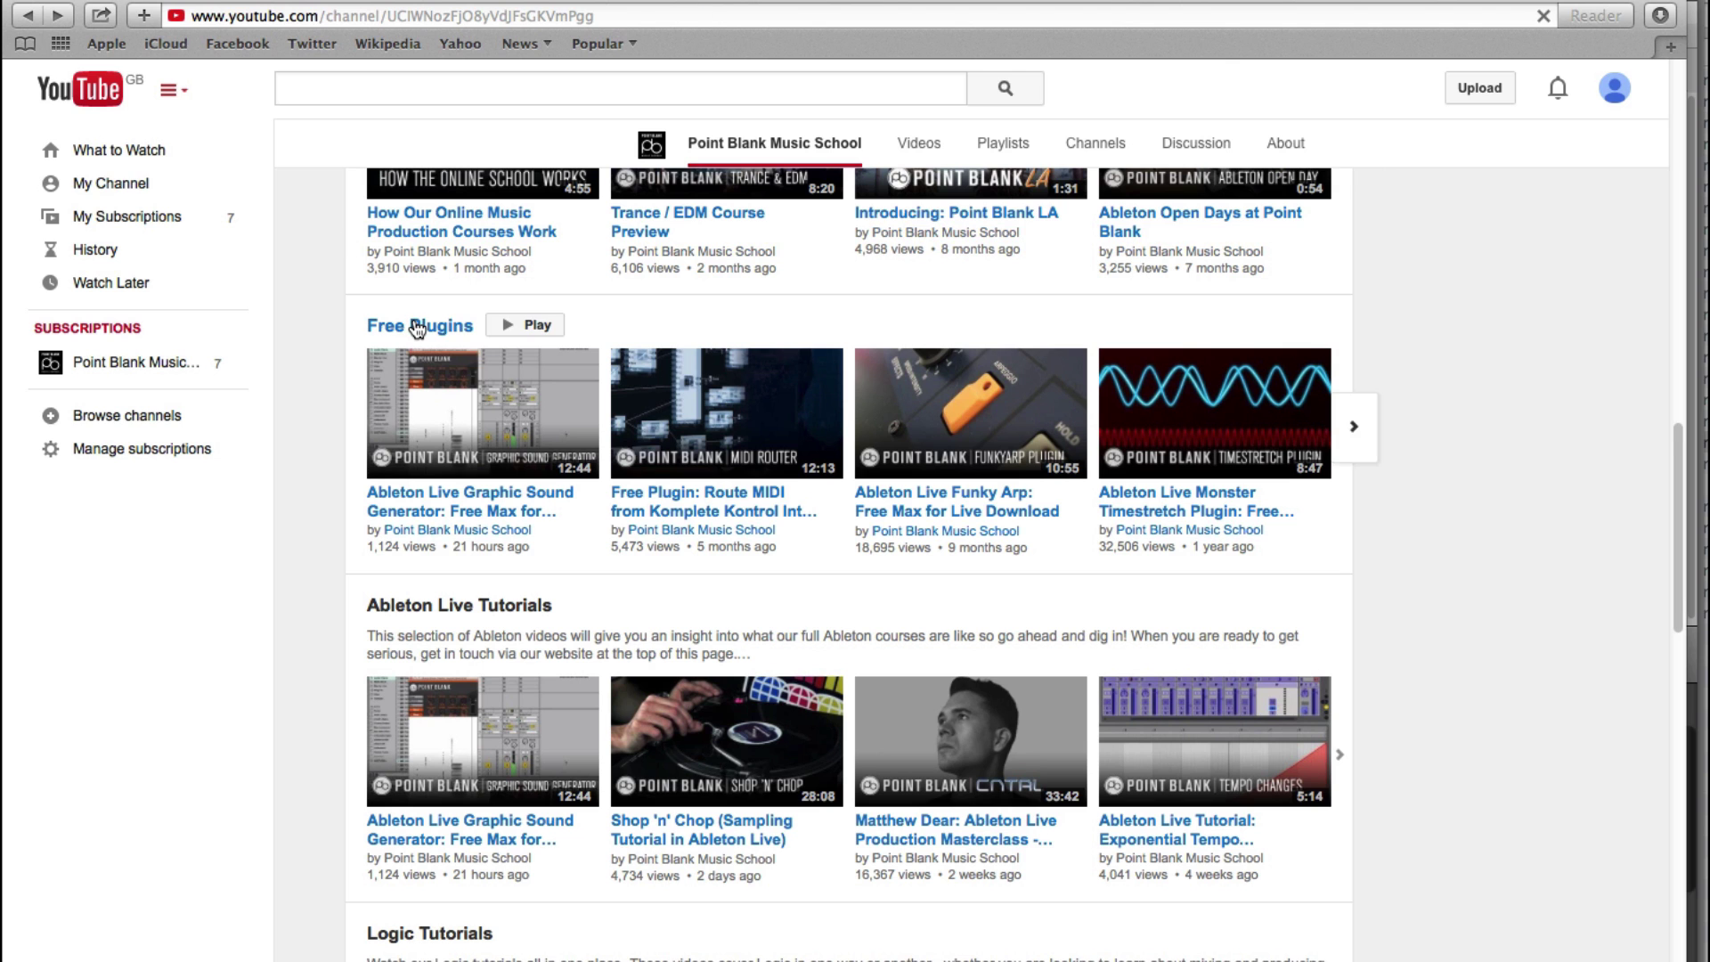
{"action": "left_click", "coordinate": [416, 326]}
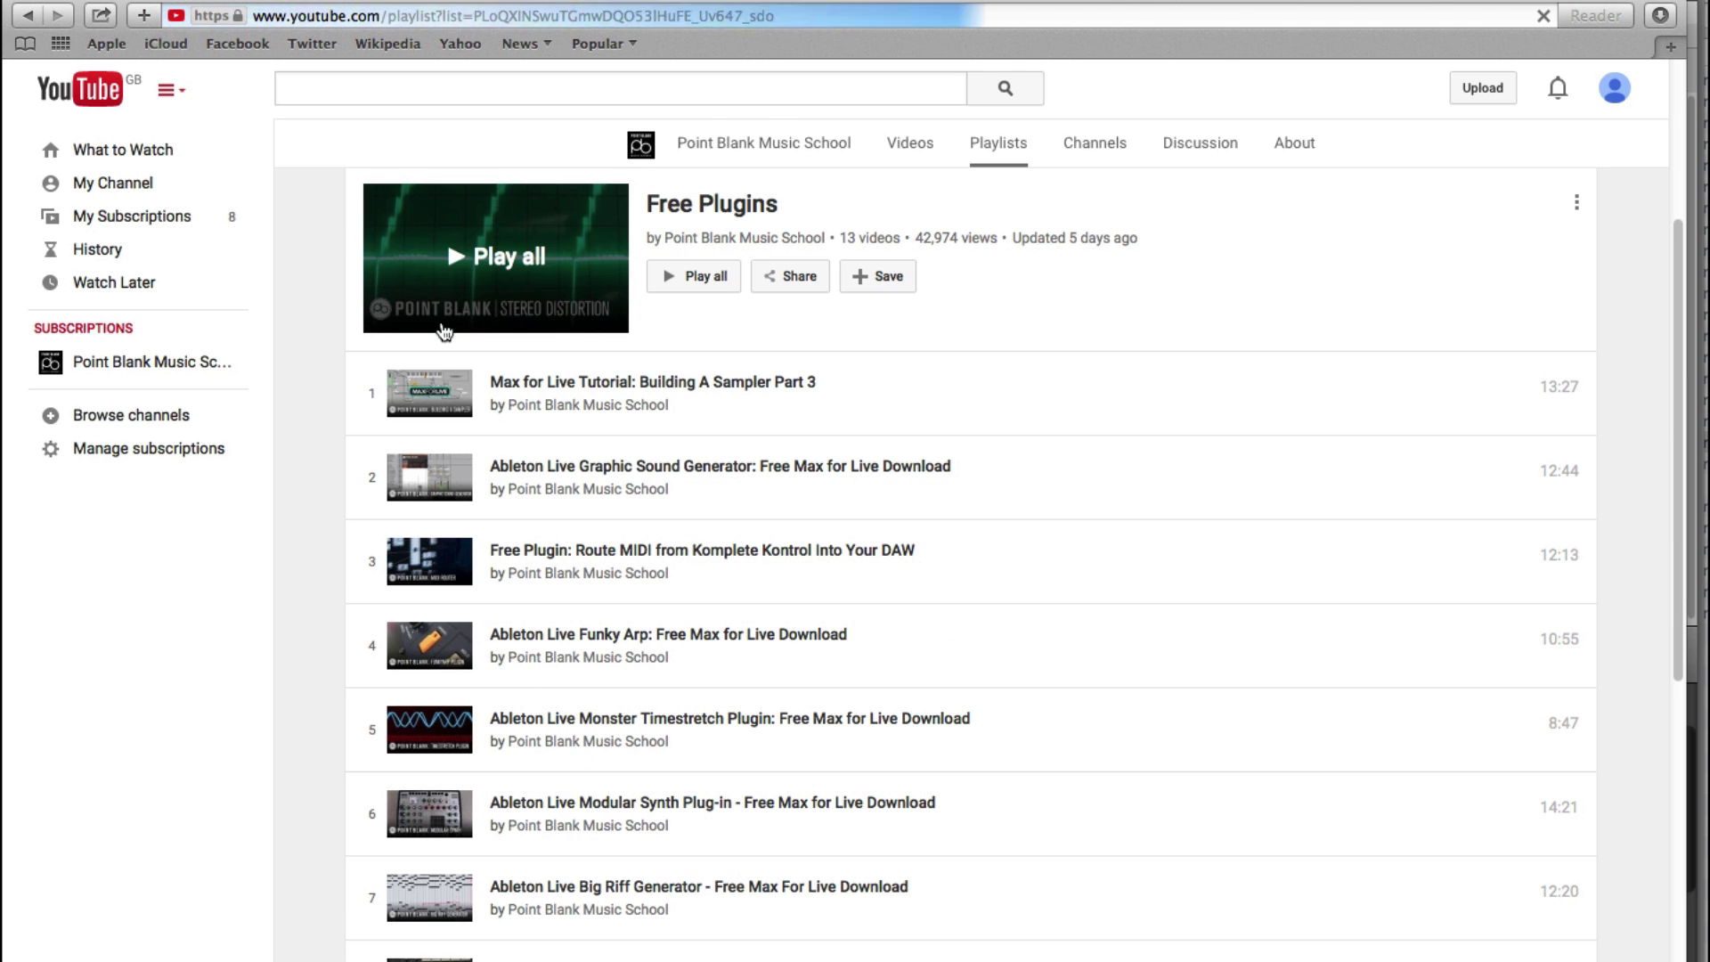
Follow the Kick Drum Designer download link in the description of the Ableton Live Kick Drum Designer video
{"action": "left_click_drag", "start_coordinate": [1685, 374], "coordinate": [1700, 407]}
{"action": "key", "text": "shift+super"}
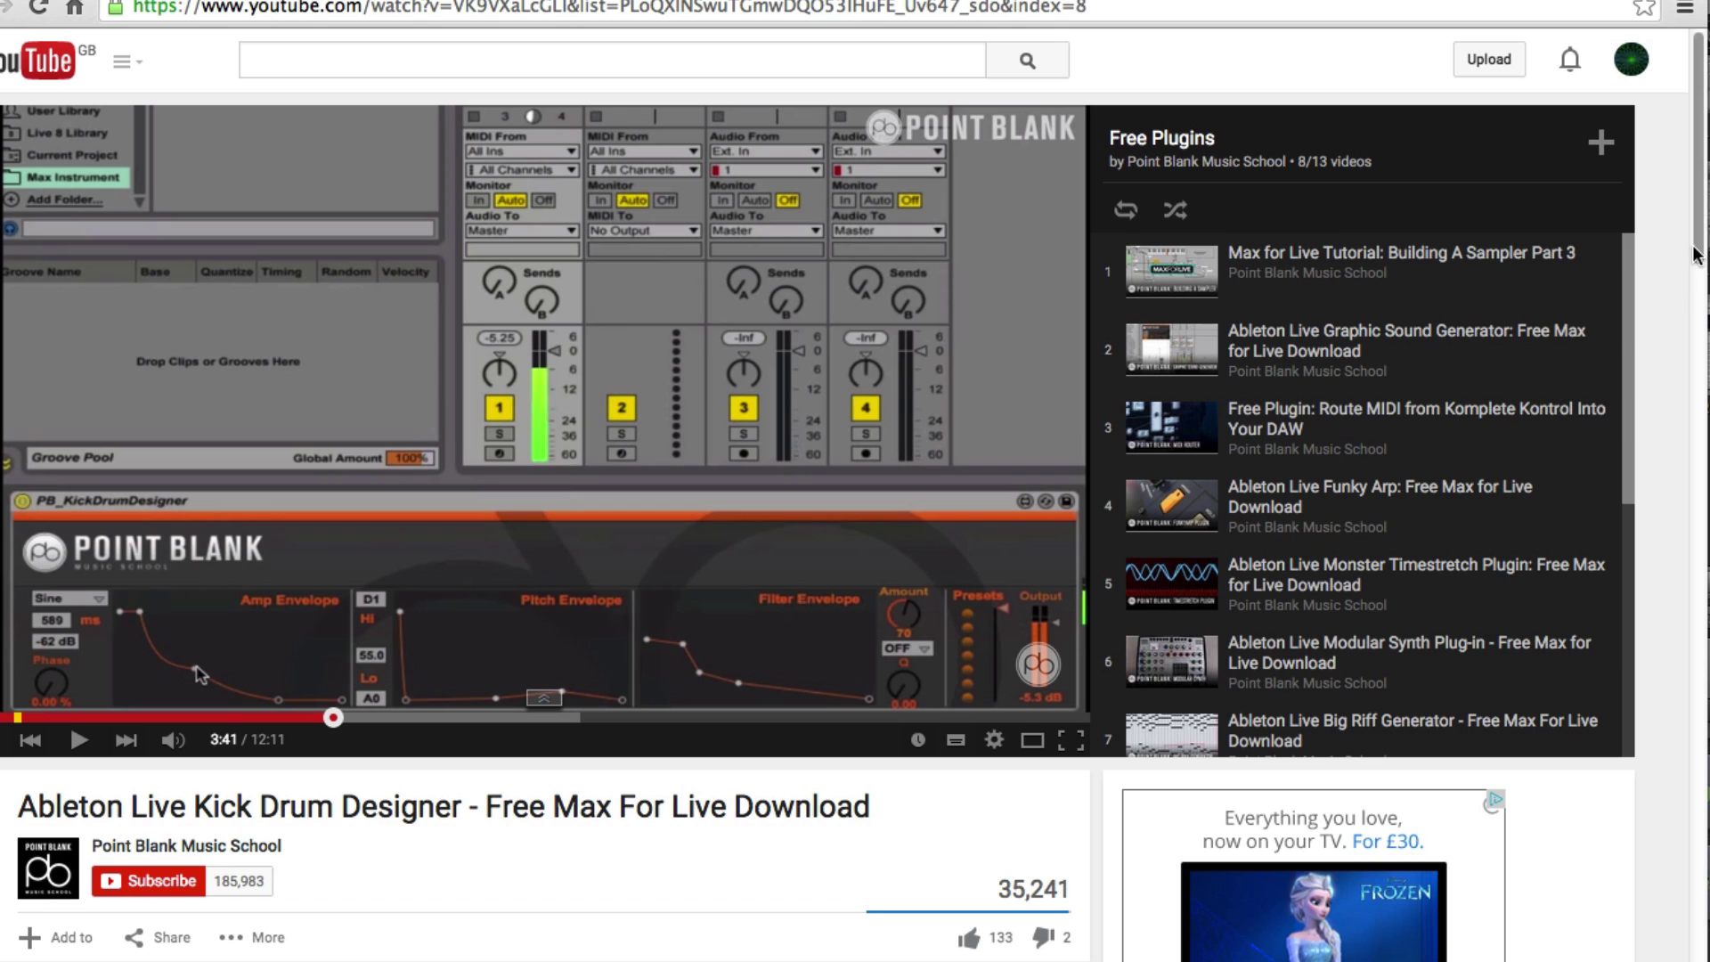
{"action": "left_click_drag", "start_coordinate": [1693, 273], "coordinate": [1699, 322]}
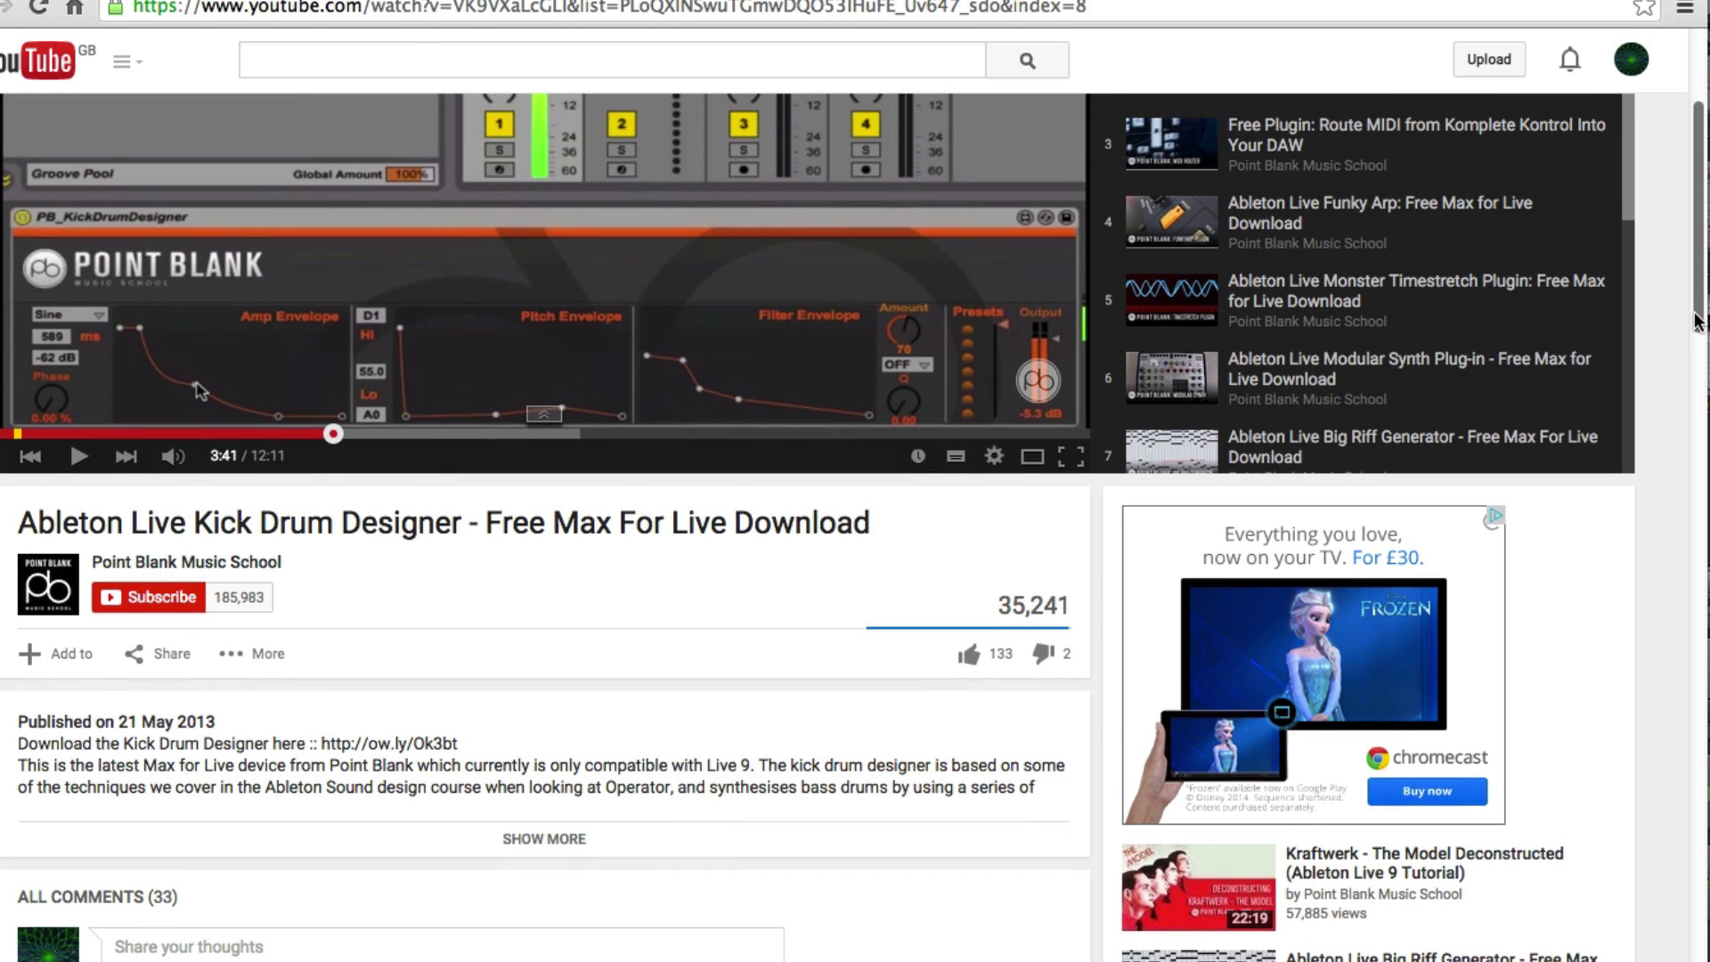
{"action": "left_click", "coordinate": [376, 746]}
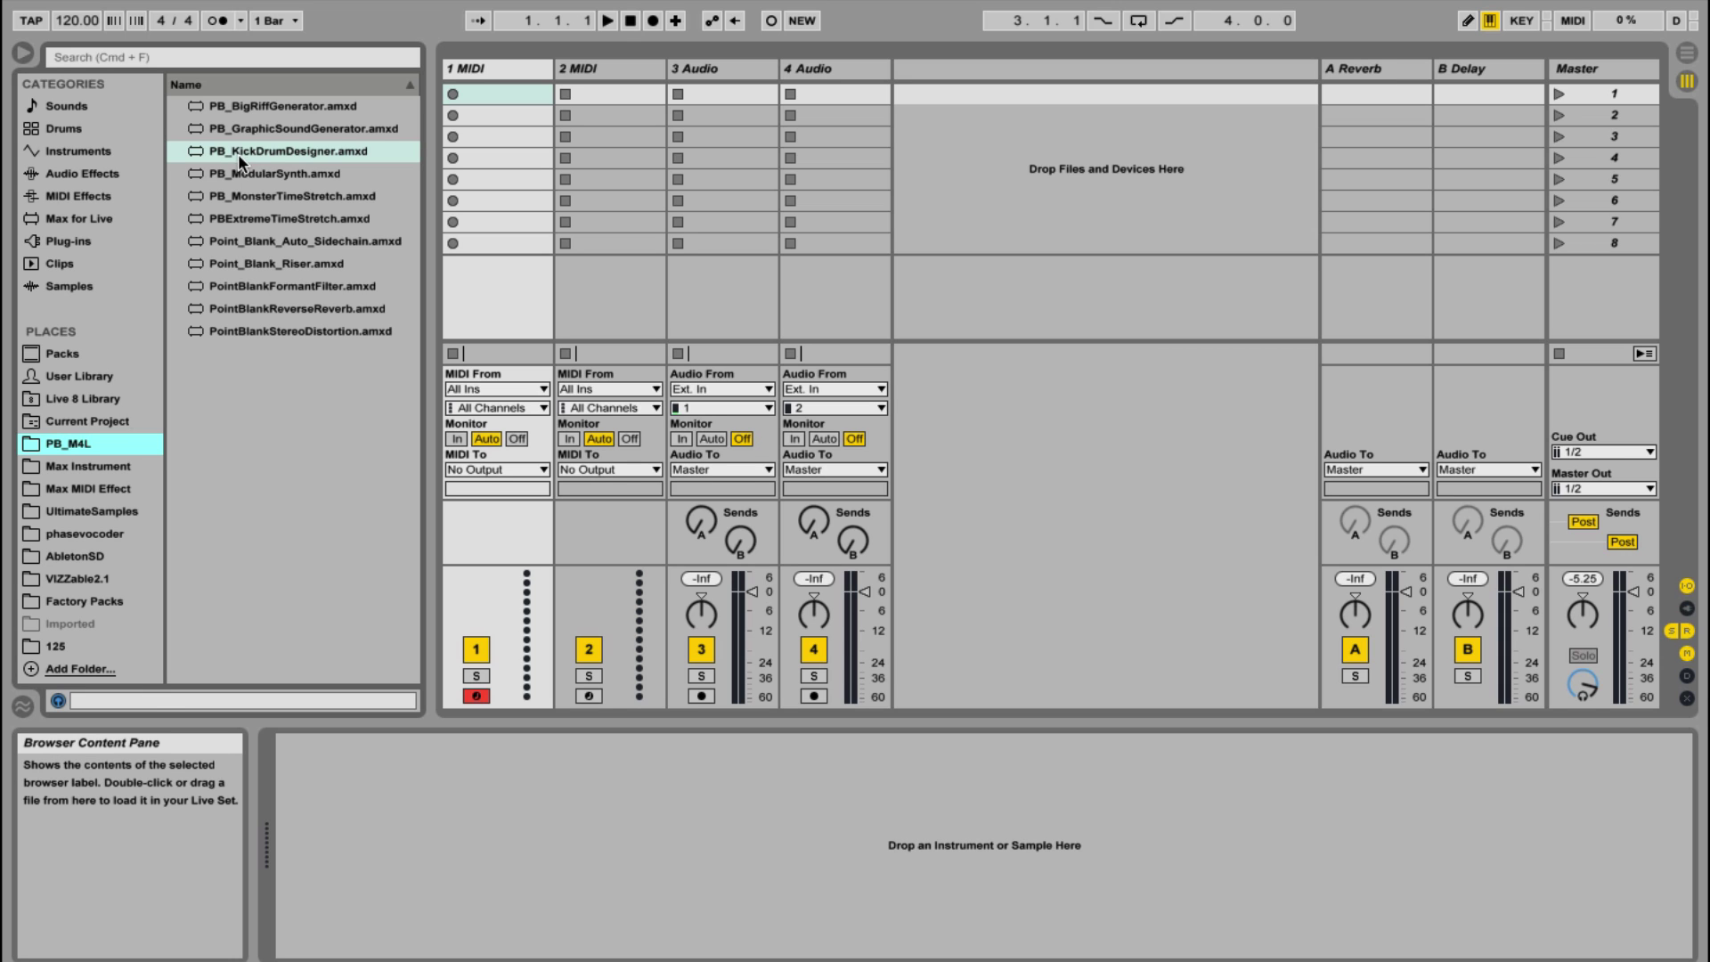
In Ableton Live, load PB_KickDrumDesigner.amxd onto track 1 MIDI and set track 3 Audio's input to 1-PB KickDrumDesigner
{"action": "left_click_drag", "start_coordinate": [237, 148], "coordinate": [419, 800]}
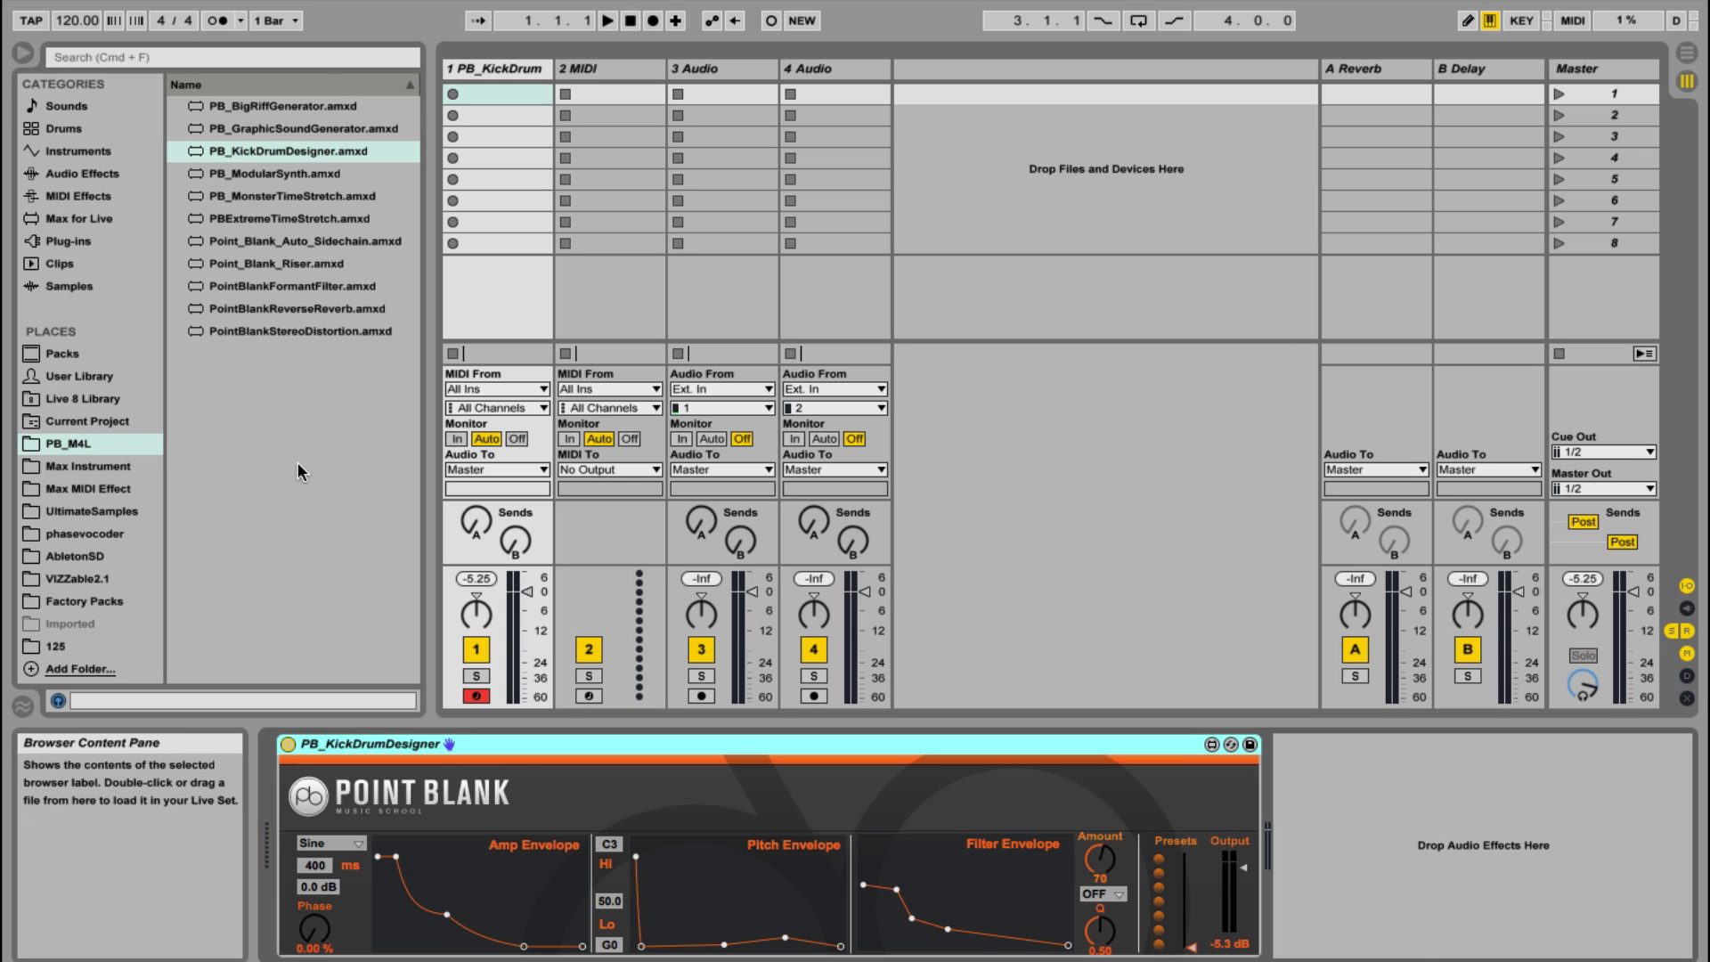
{"action": "left_click", "coordinate": [710, 70]}
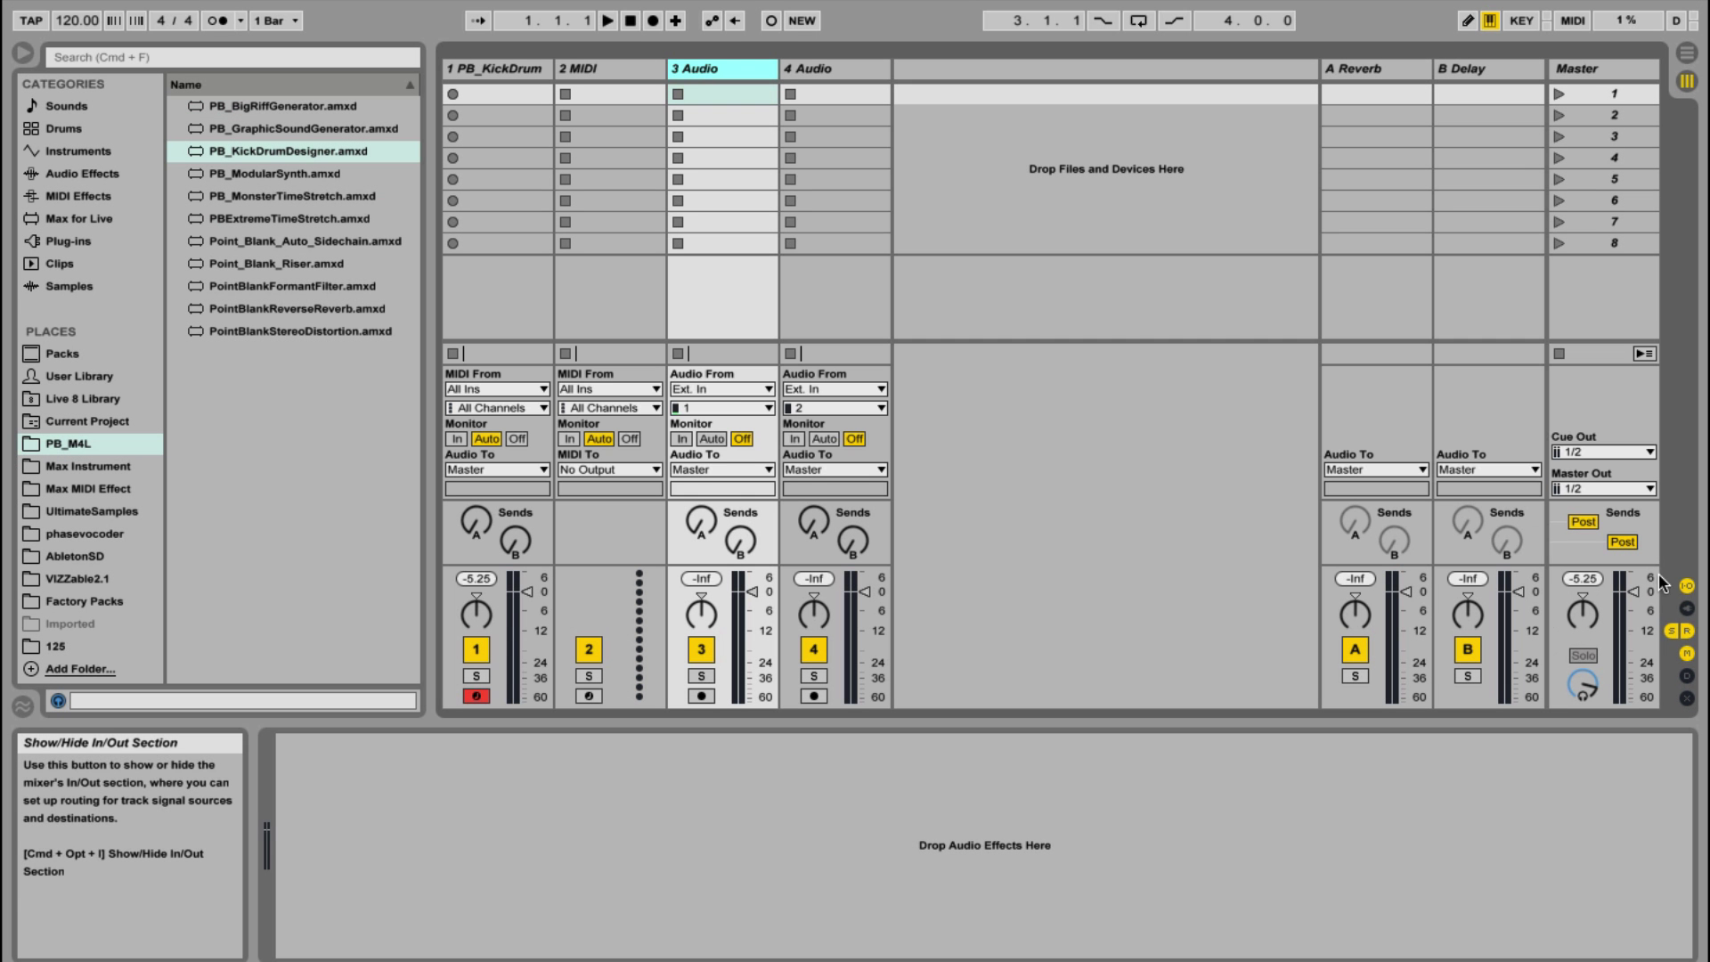
{"action": "left_click", "coordinate": [768, 390]}
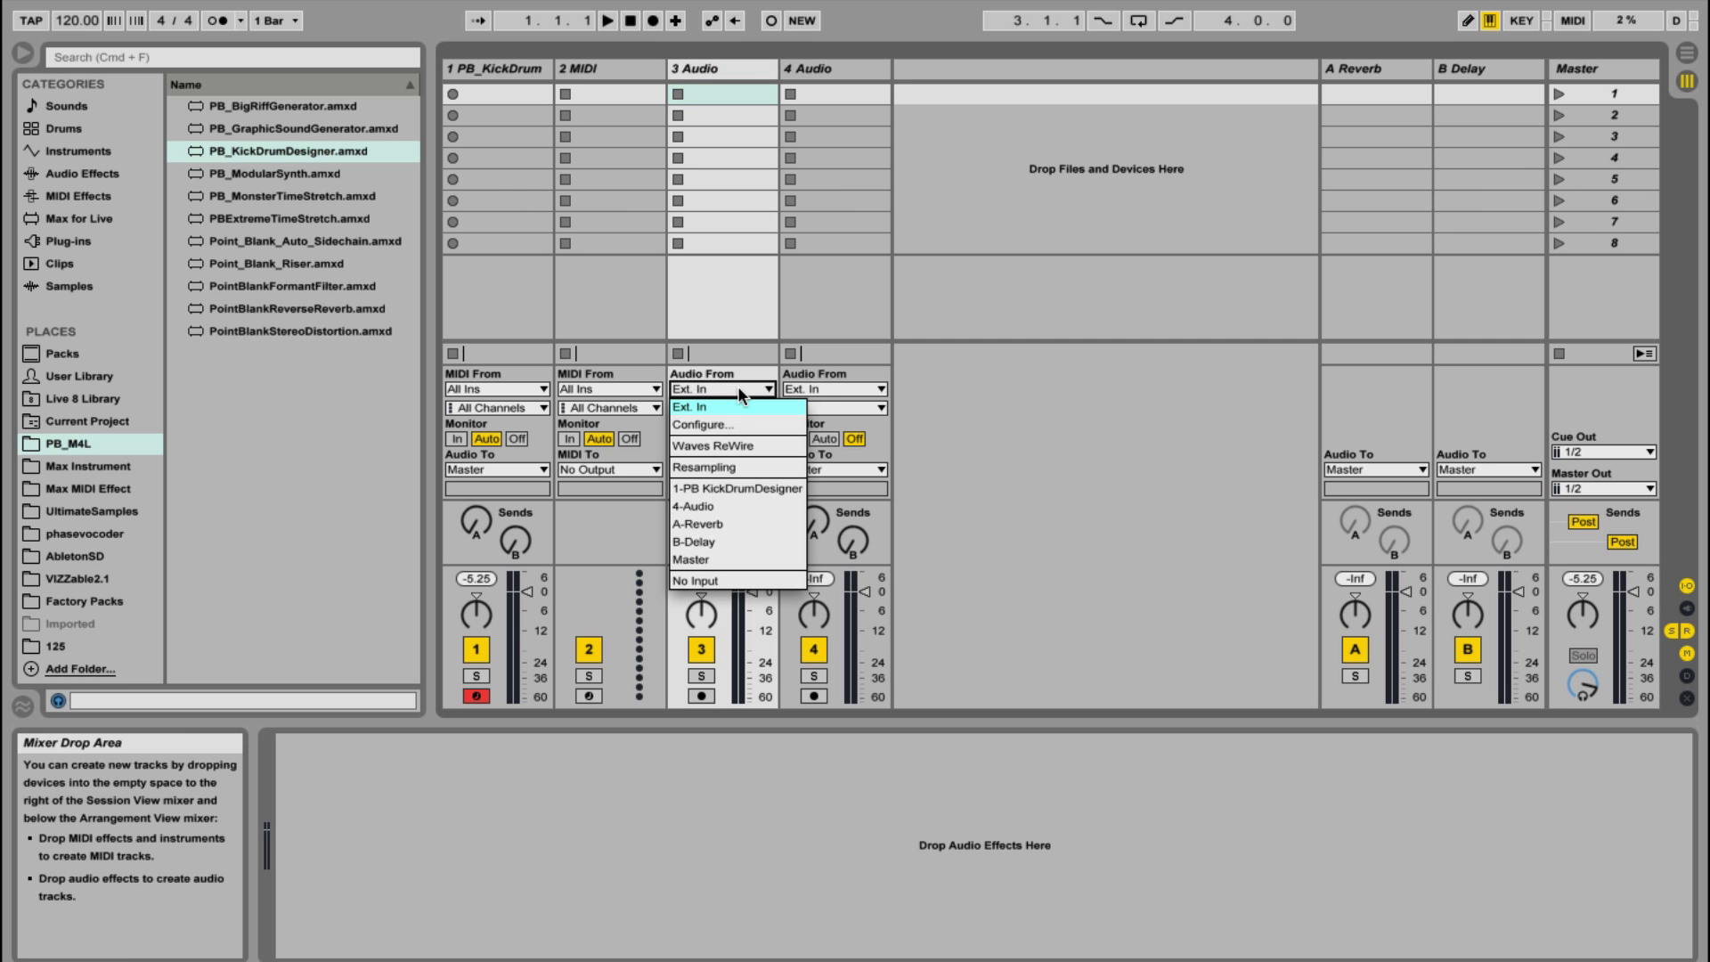
{"action": "left_click", "coordinate": [724, 488]}
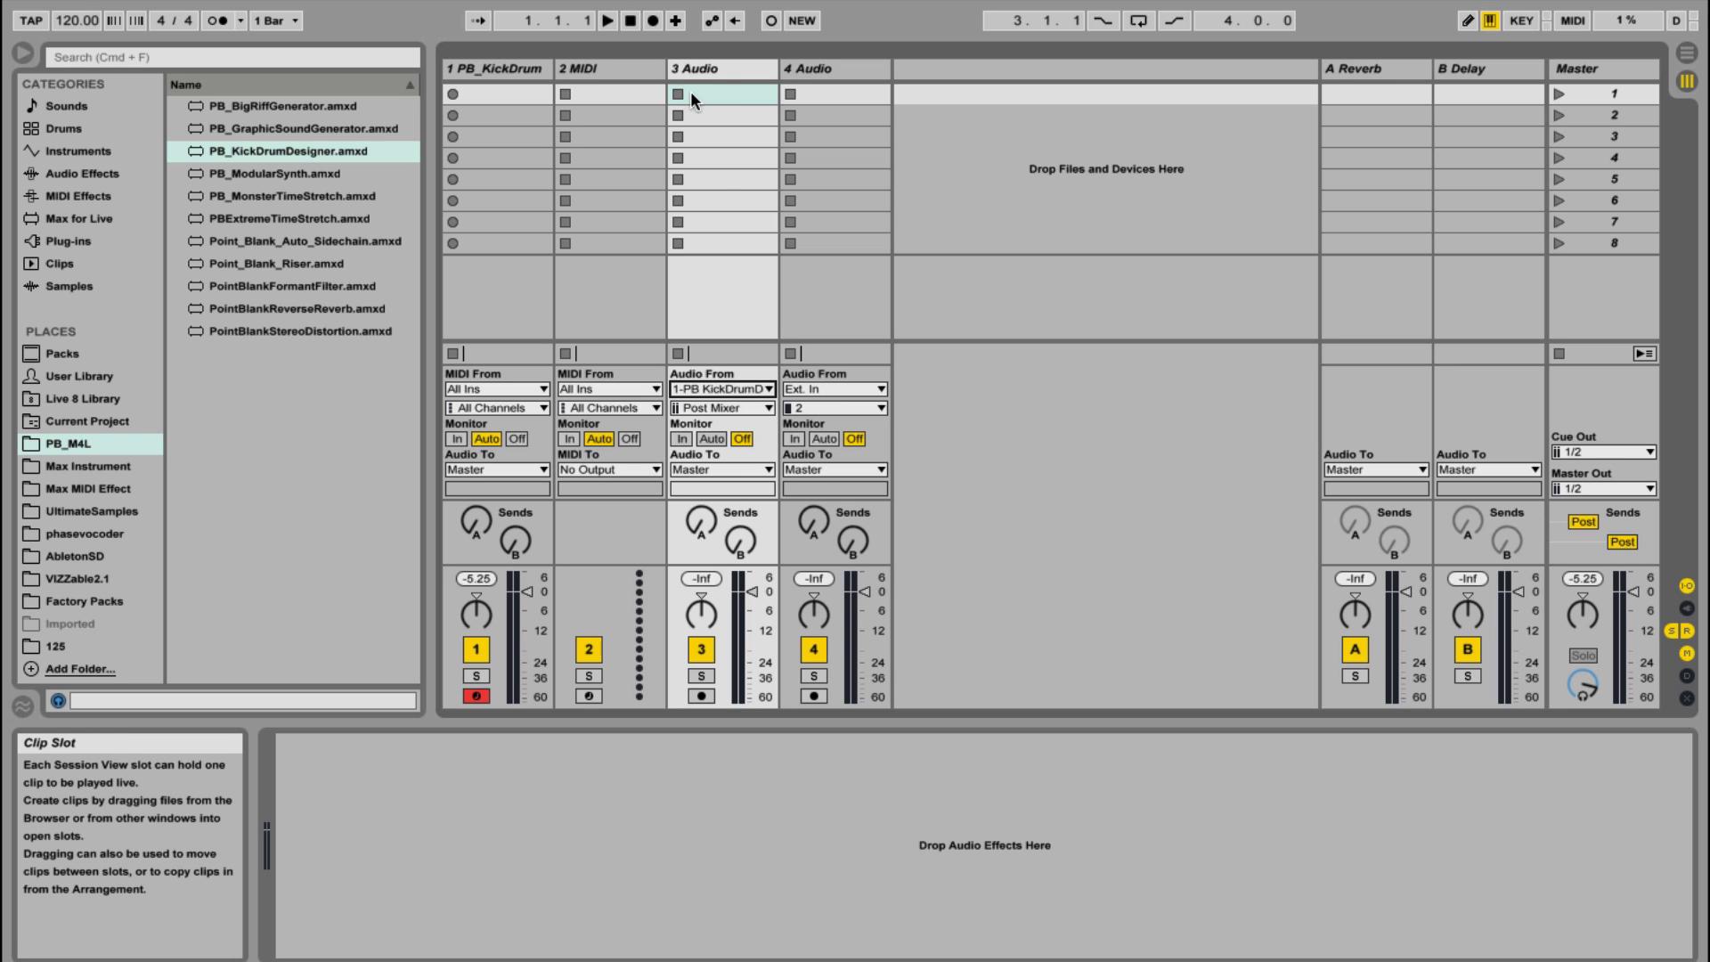
Rename the 3 Audio track as Kicks
{"action": "left_click", "coordinate": [712, 73]}
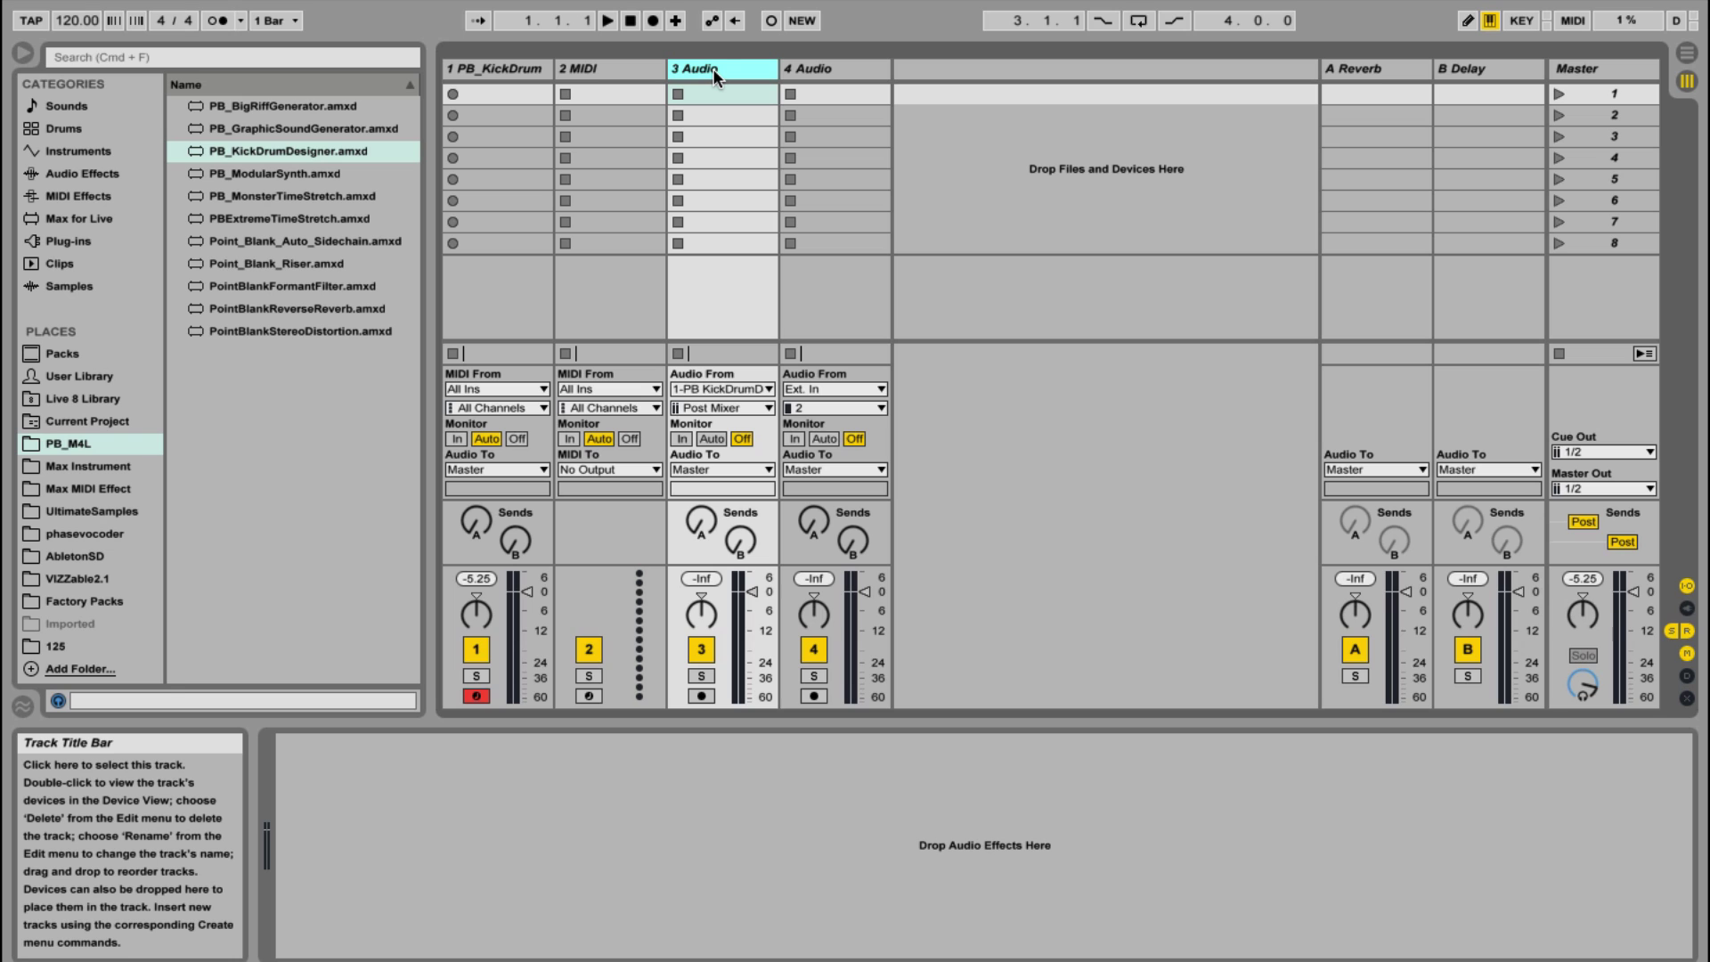
{"action": "key", "text": "super+r"}
{"action": "type", "text": "Kicks"}
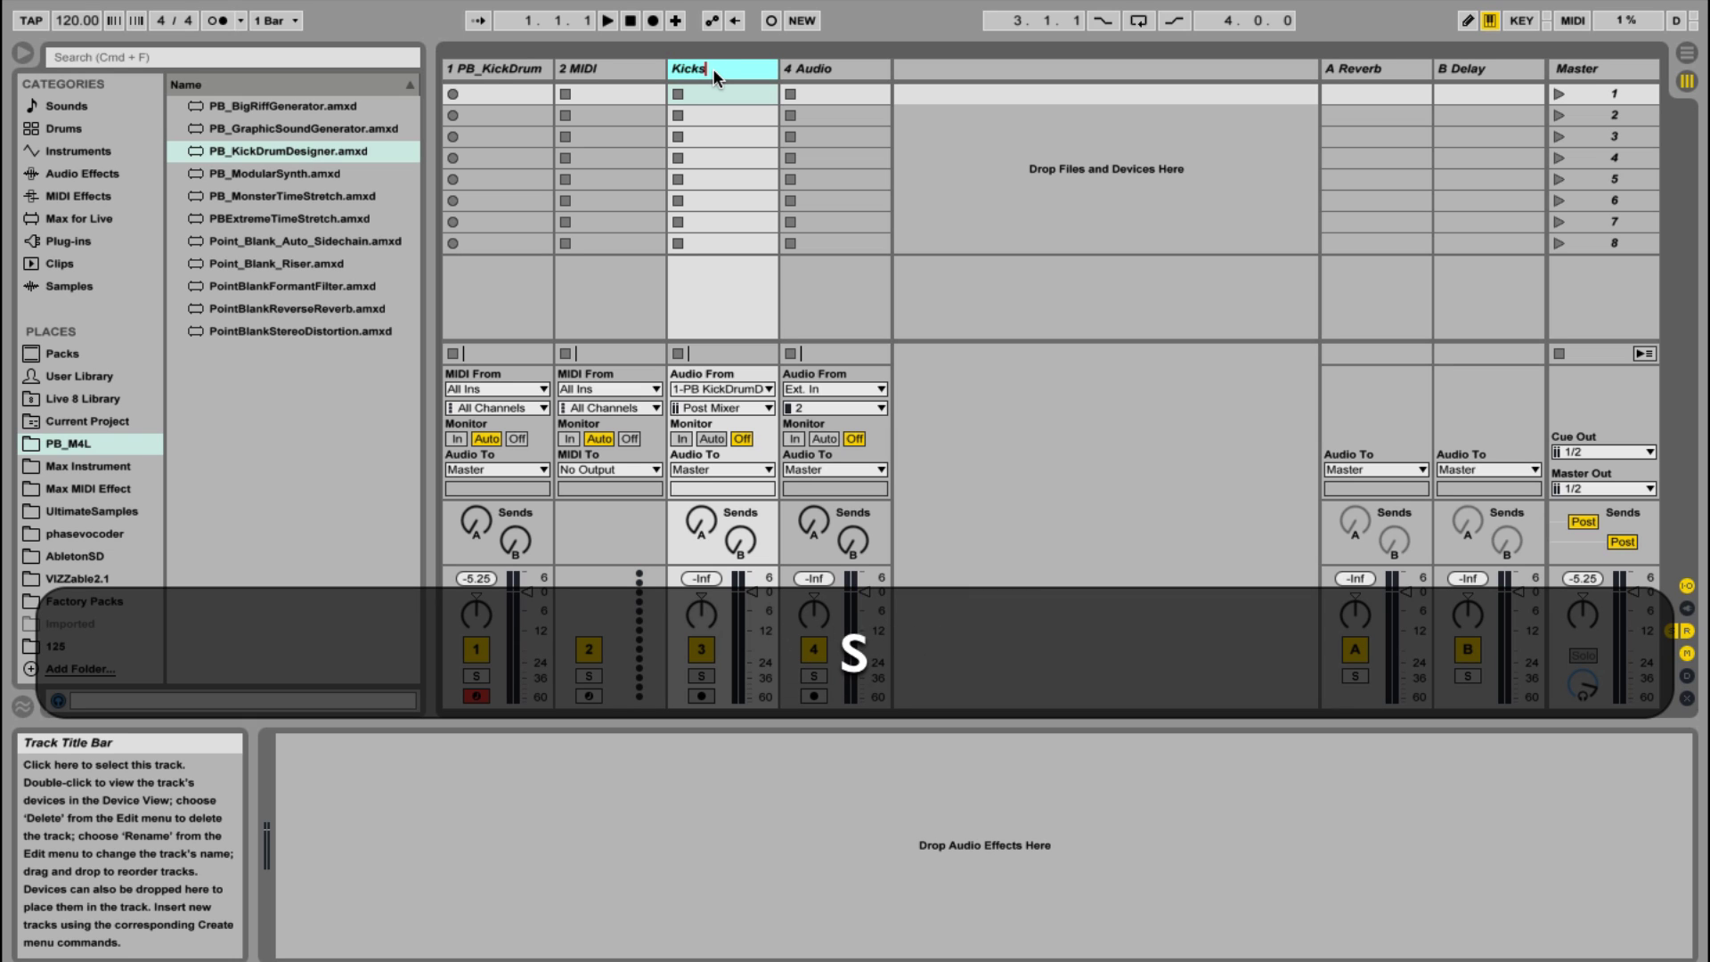
{"action": "key", "text": "Return"}
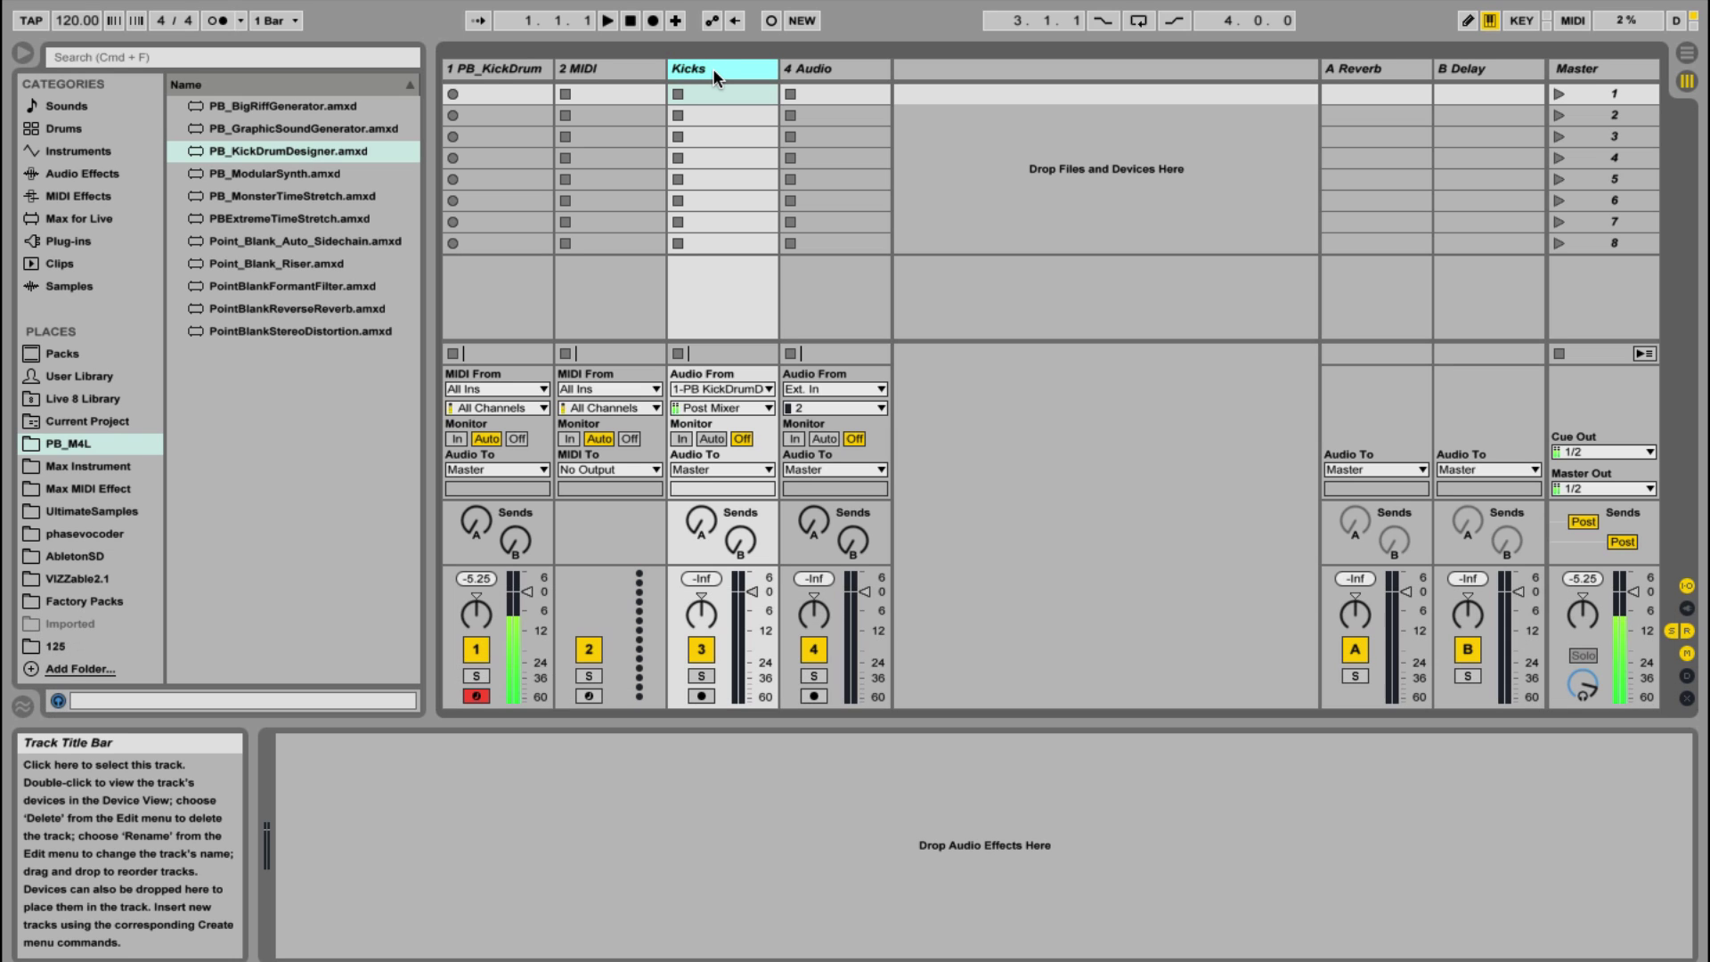
Create a MIDI clip in the kick drum track's first slot with a C3 note on each of the four beats
{"action": "double_click", "coordinate": [483, 93]}
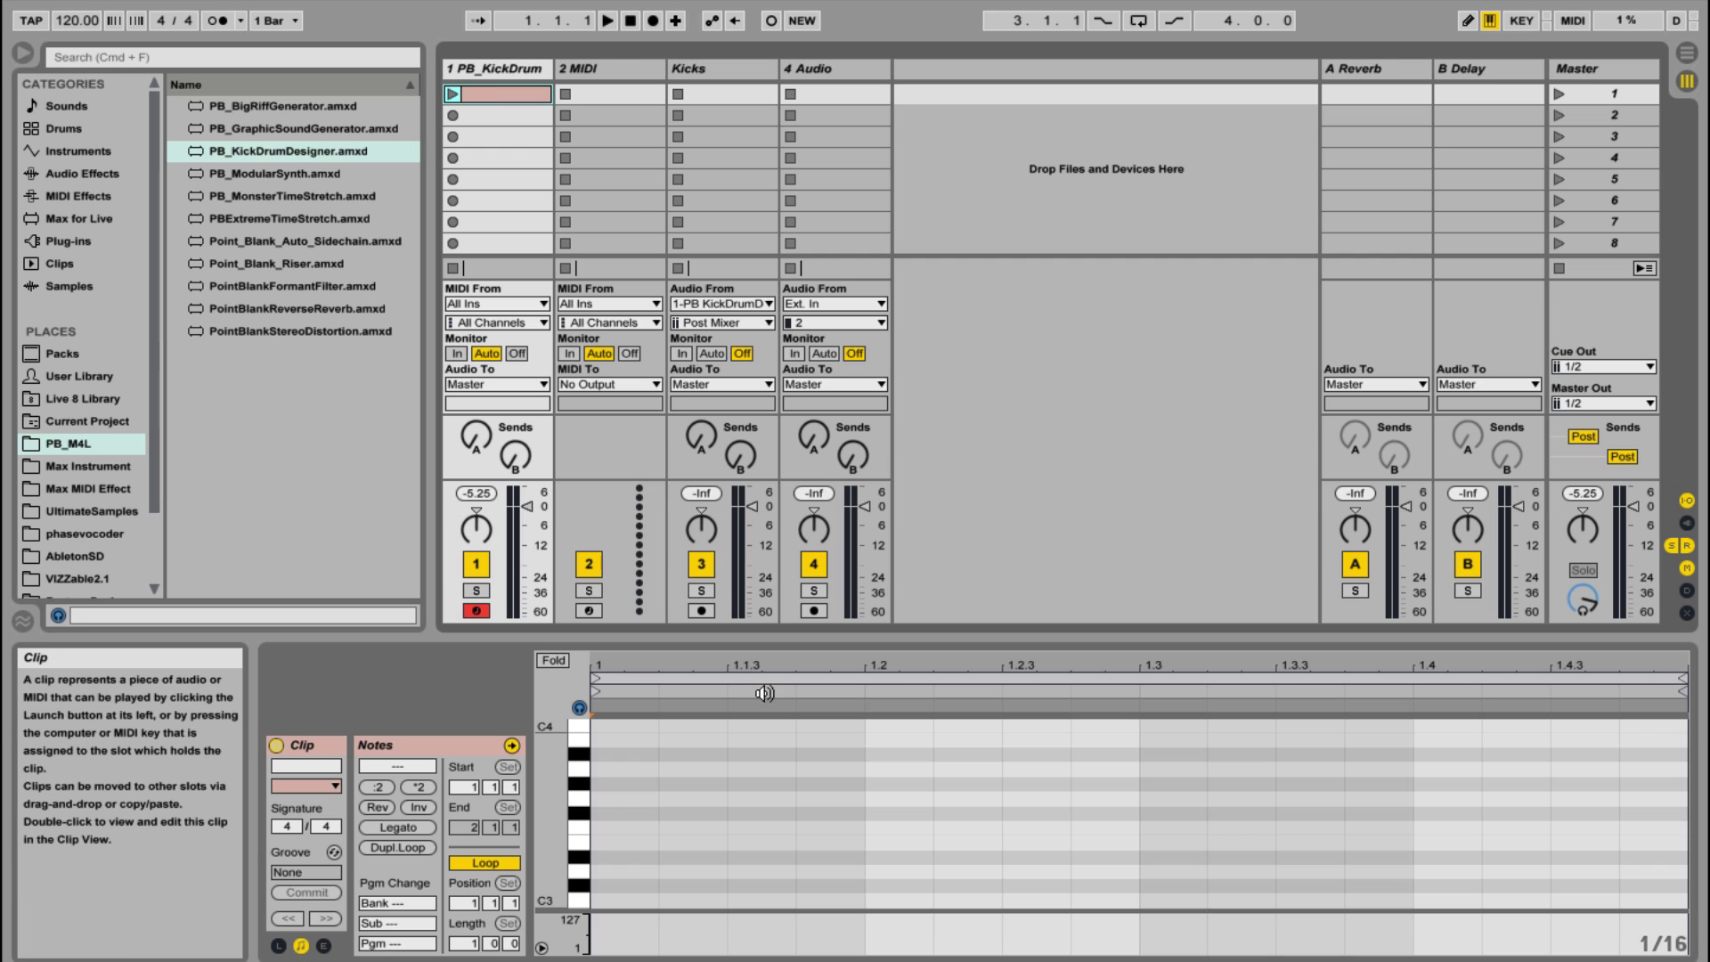
{"action": "double_click", "coordinate": [638, 901]}
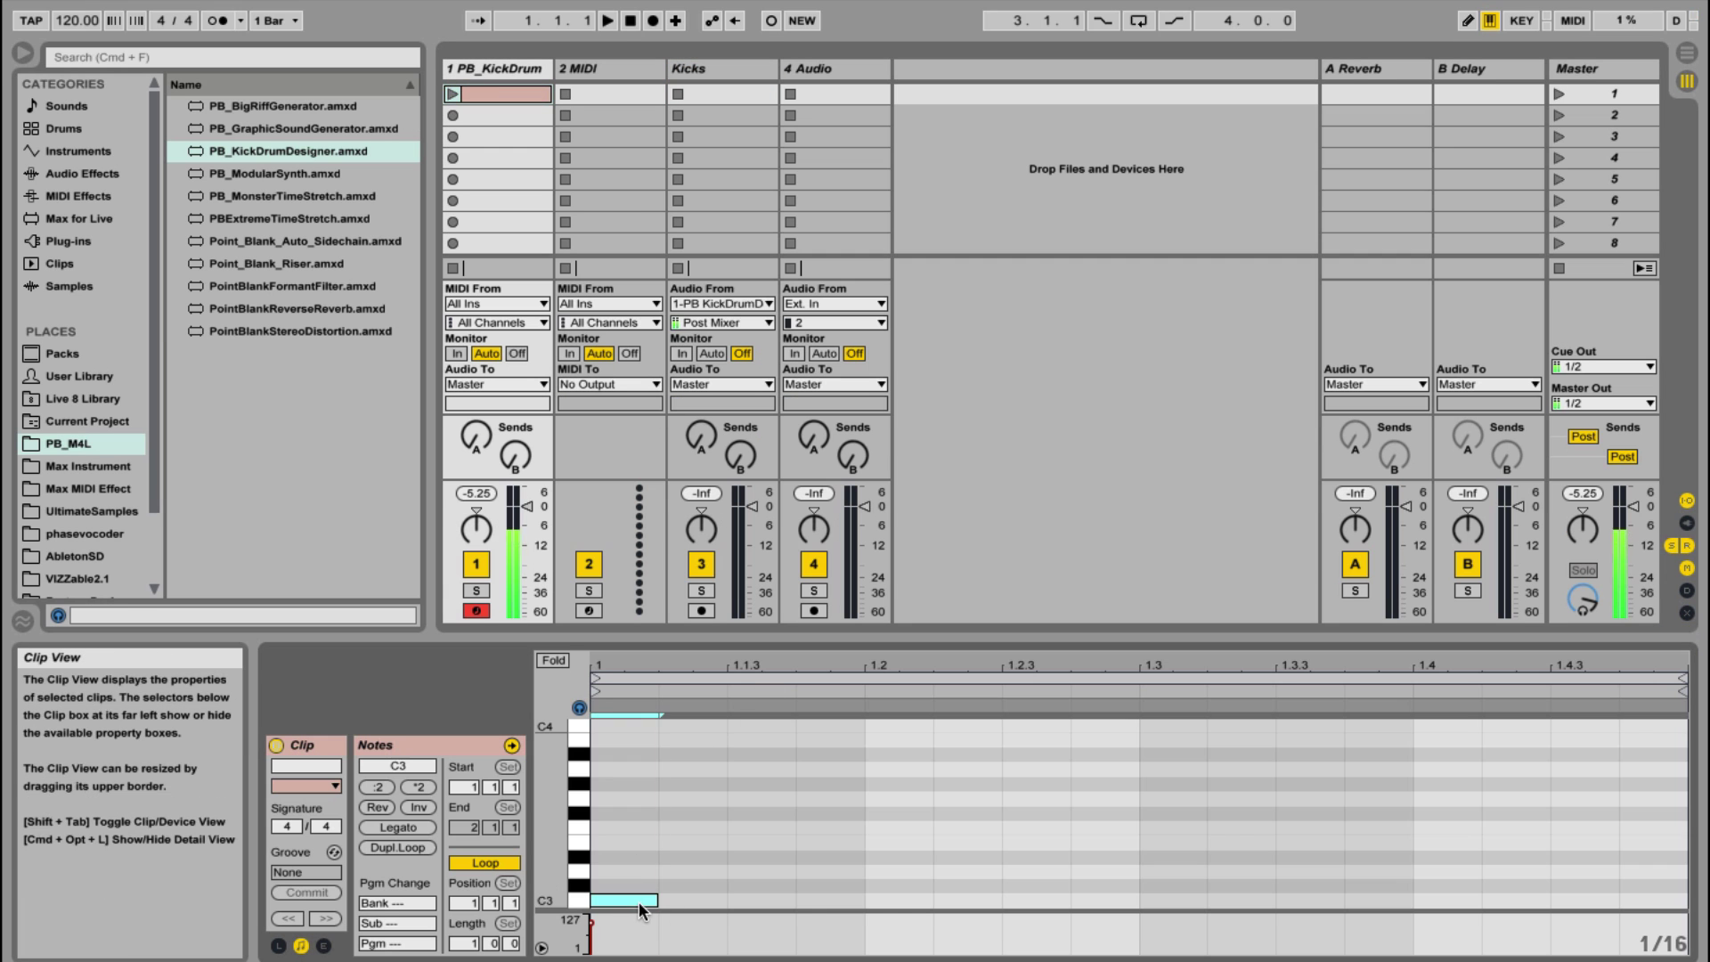
{"action": "double_click", "coordinate": [885, 901]}
{"action": "double_click", "coordinate": [1169, 900]}
{"action": "double_click", "coordinate": [1448, 898]}
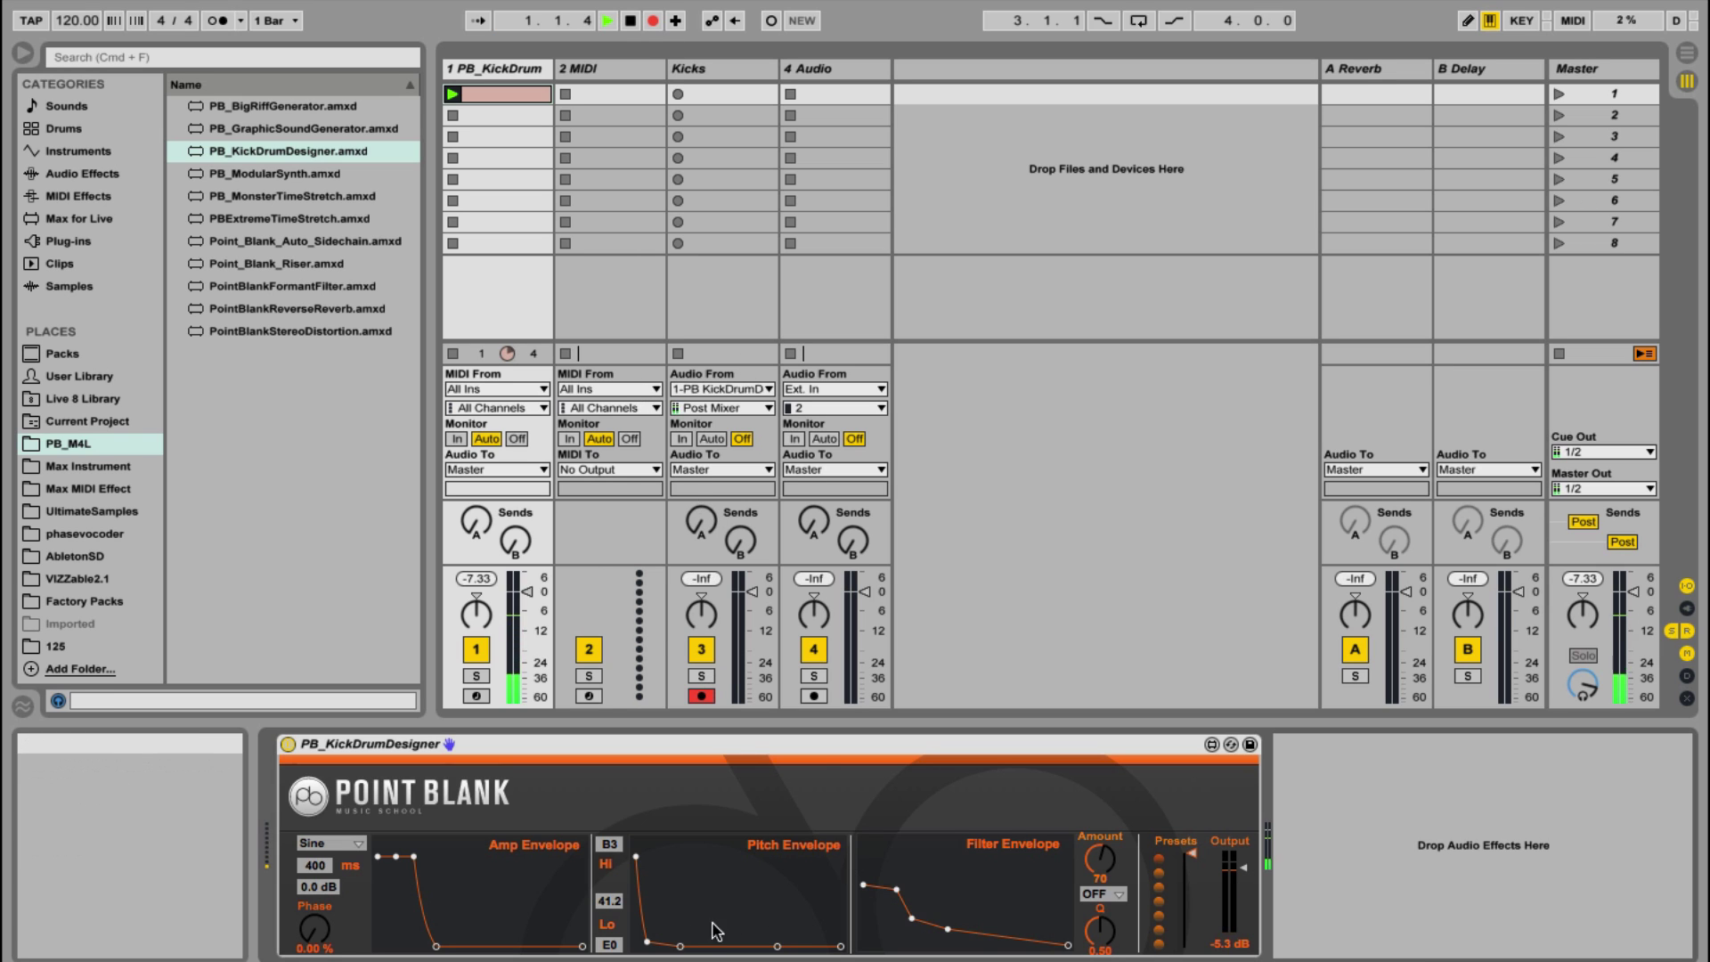
While recording, lengthen the Amp Envelope's hold and decay and reshape the initial drop of the Pitch Envelope in PB_KickDrumDesigner
{"action": "left_click_drag", "start_coordinate": [437, 946], "coordinate": [496, 946]}
{"action": "left_click_drag", "start_coordinate": [413, 856], "coordinate": [434, 857]}
{"action": "left_click_drag", "start_coordinate": [647, 942], "coordinate": [657, 953]}
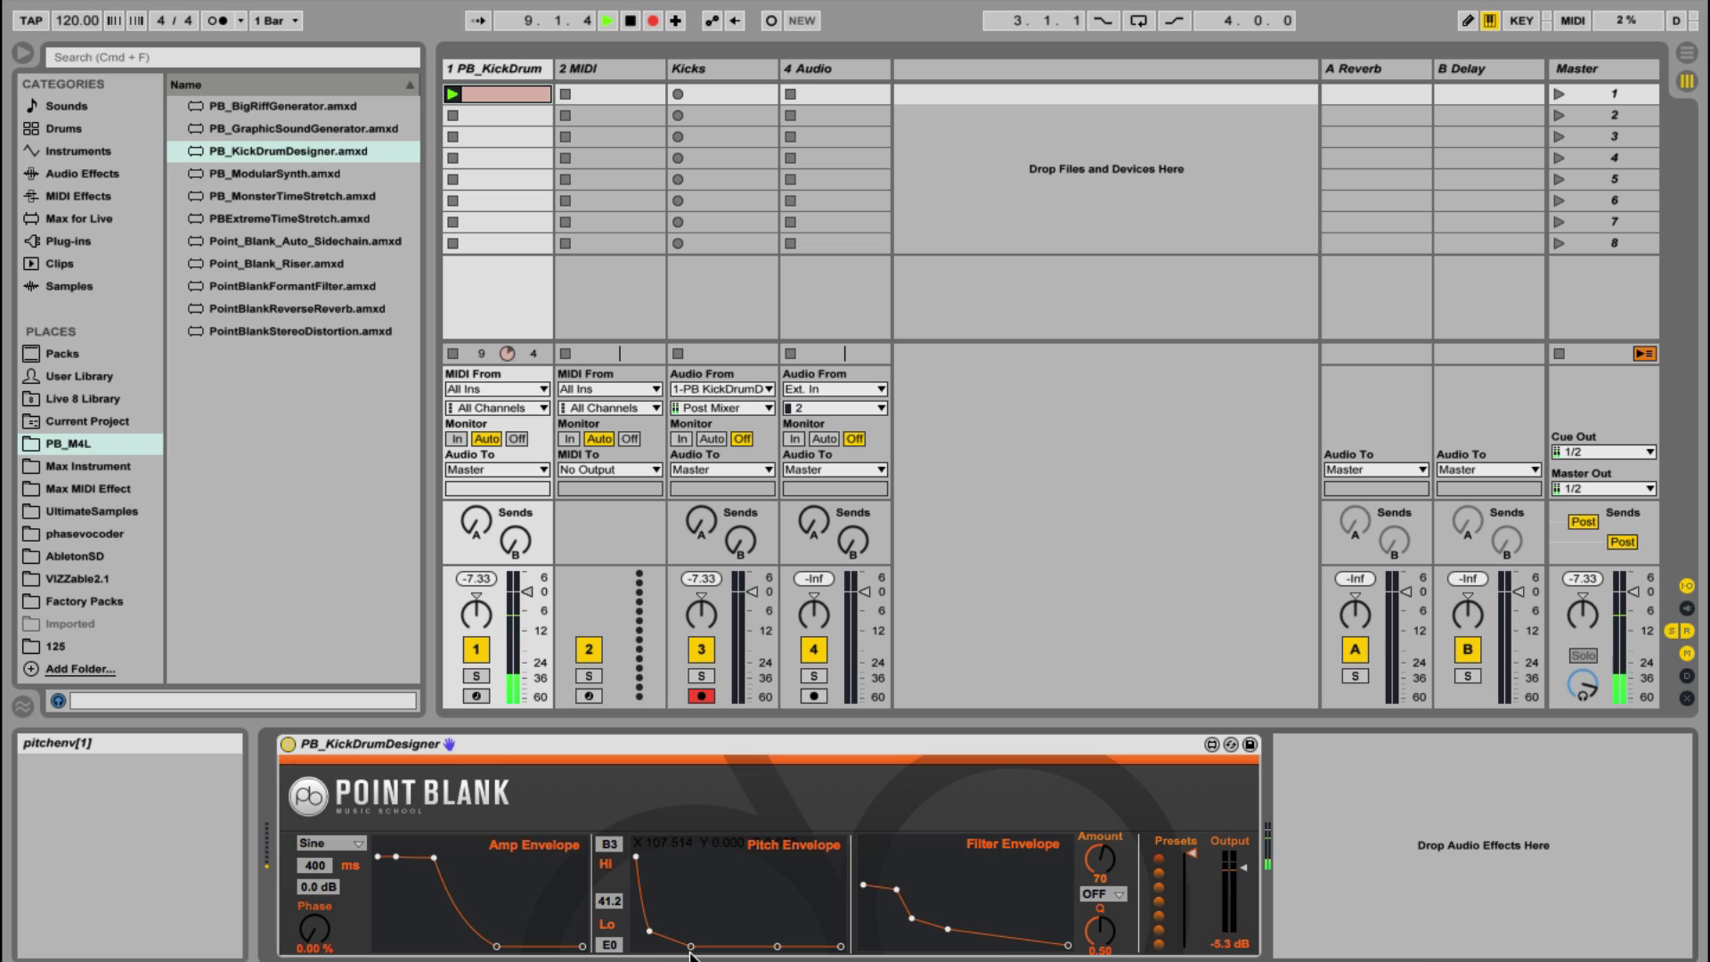
{"action": "left_click_drag", "start_coordinate": [693, 955], "coordinate": [634, 925]}
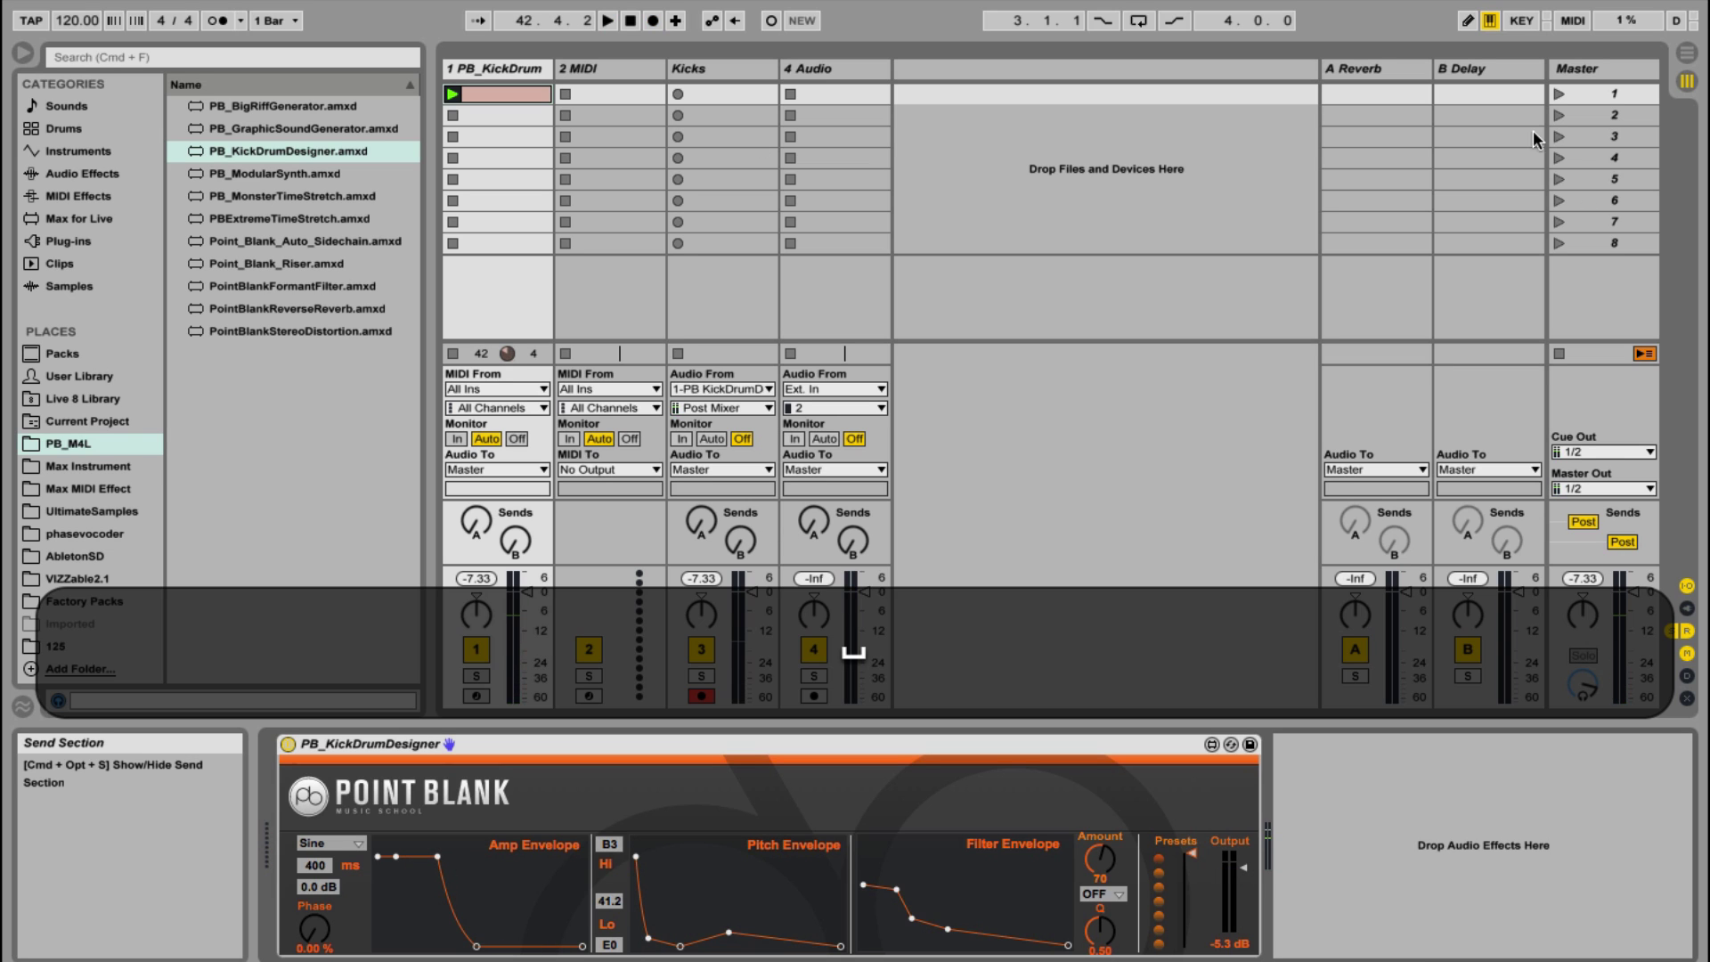
Return playback to the recorded arrangement and solo the Kicks track
{"action": "key", "text": "Tab"}
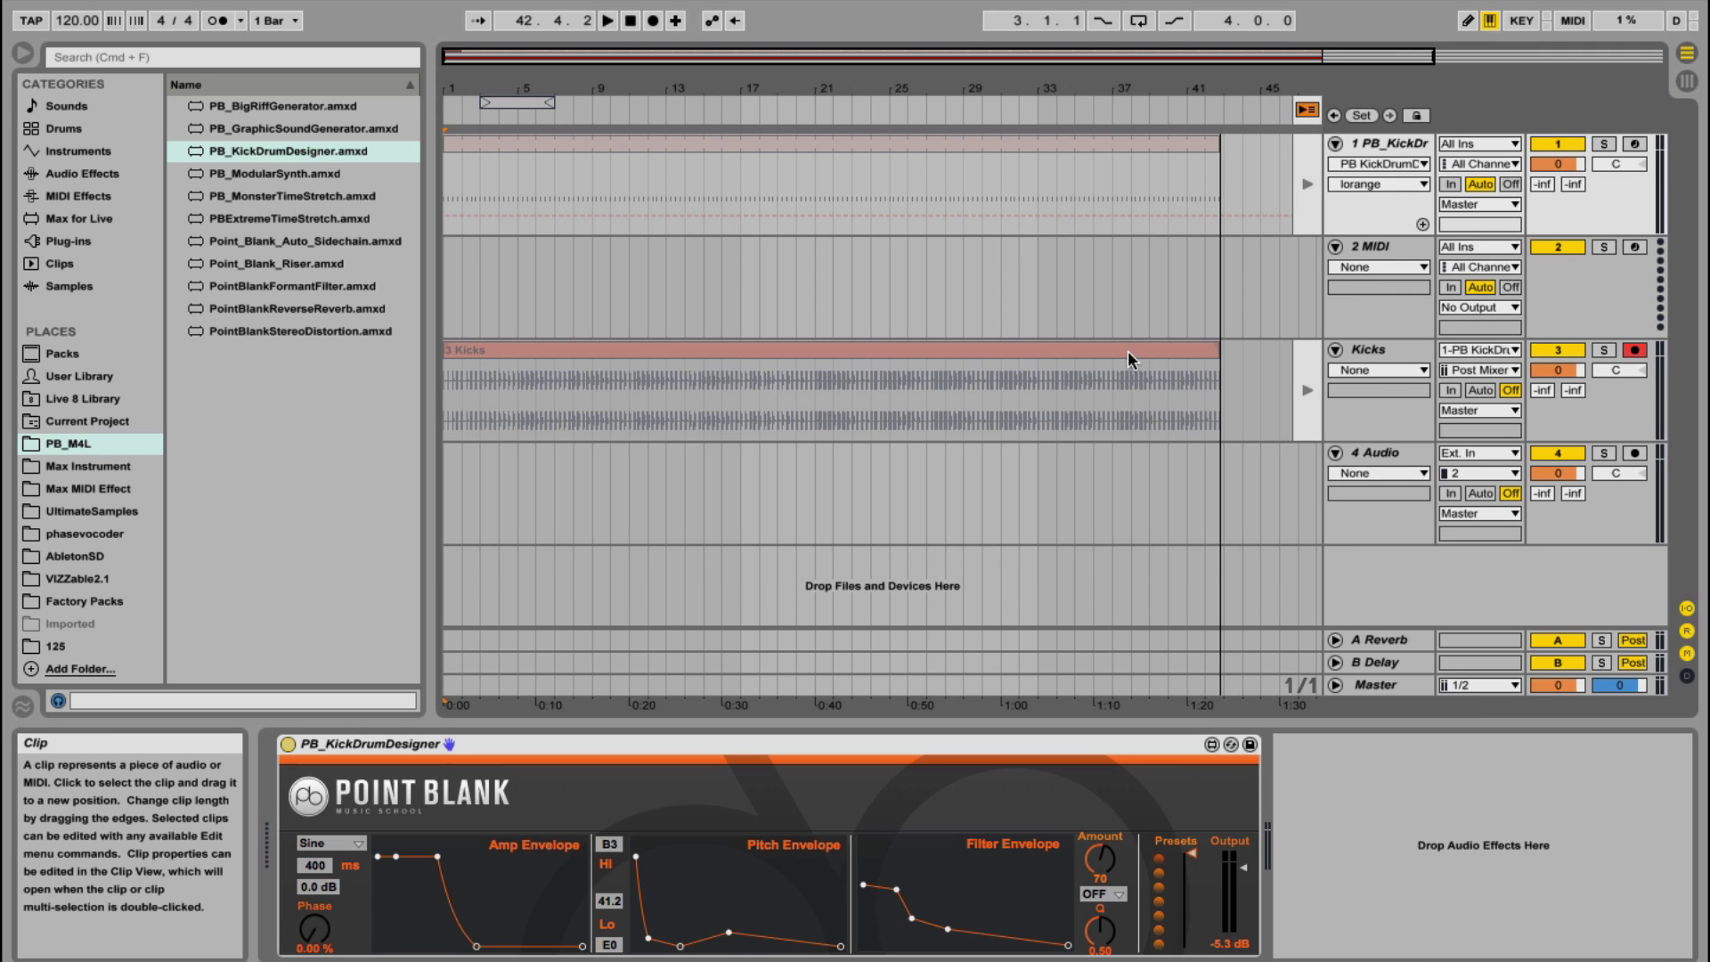
{"action": "left_click", "coordinate": [1306, 110]}
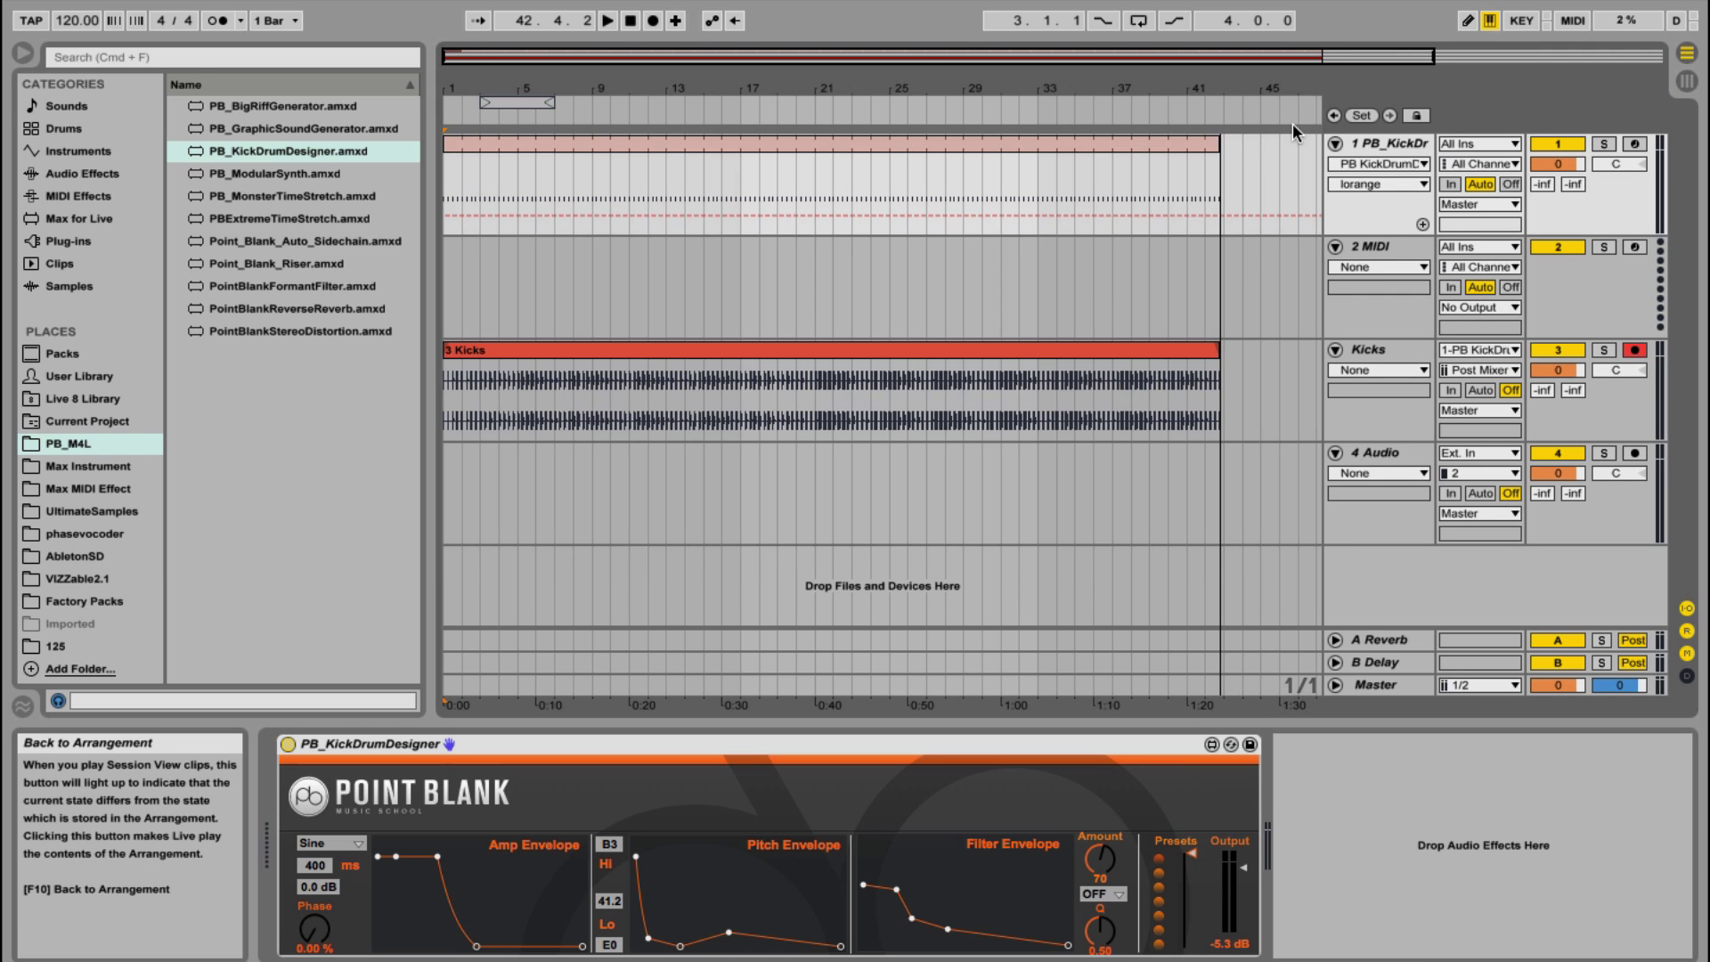
{"action": "left_click", "coordinate": [630, 21]}
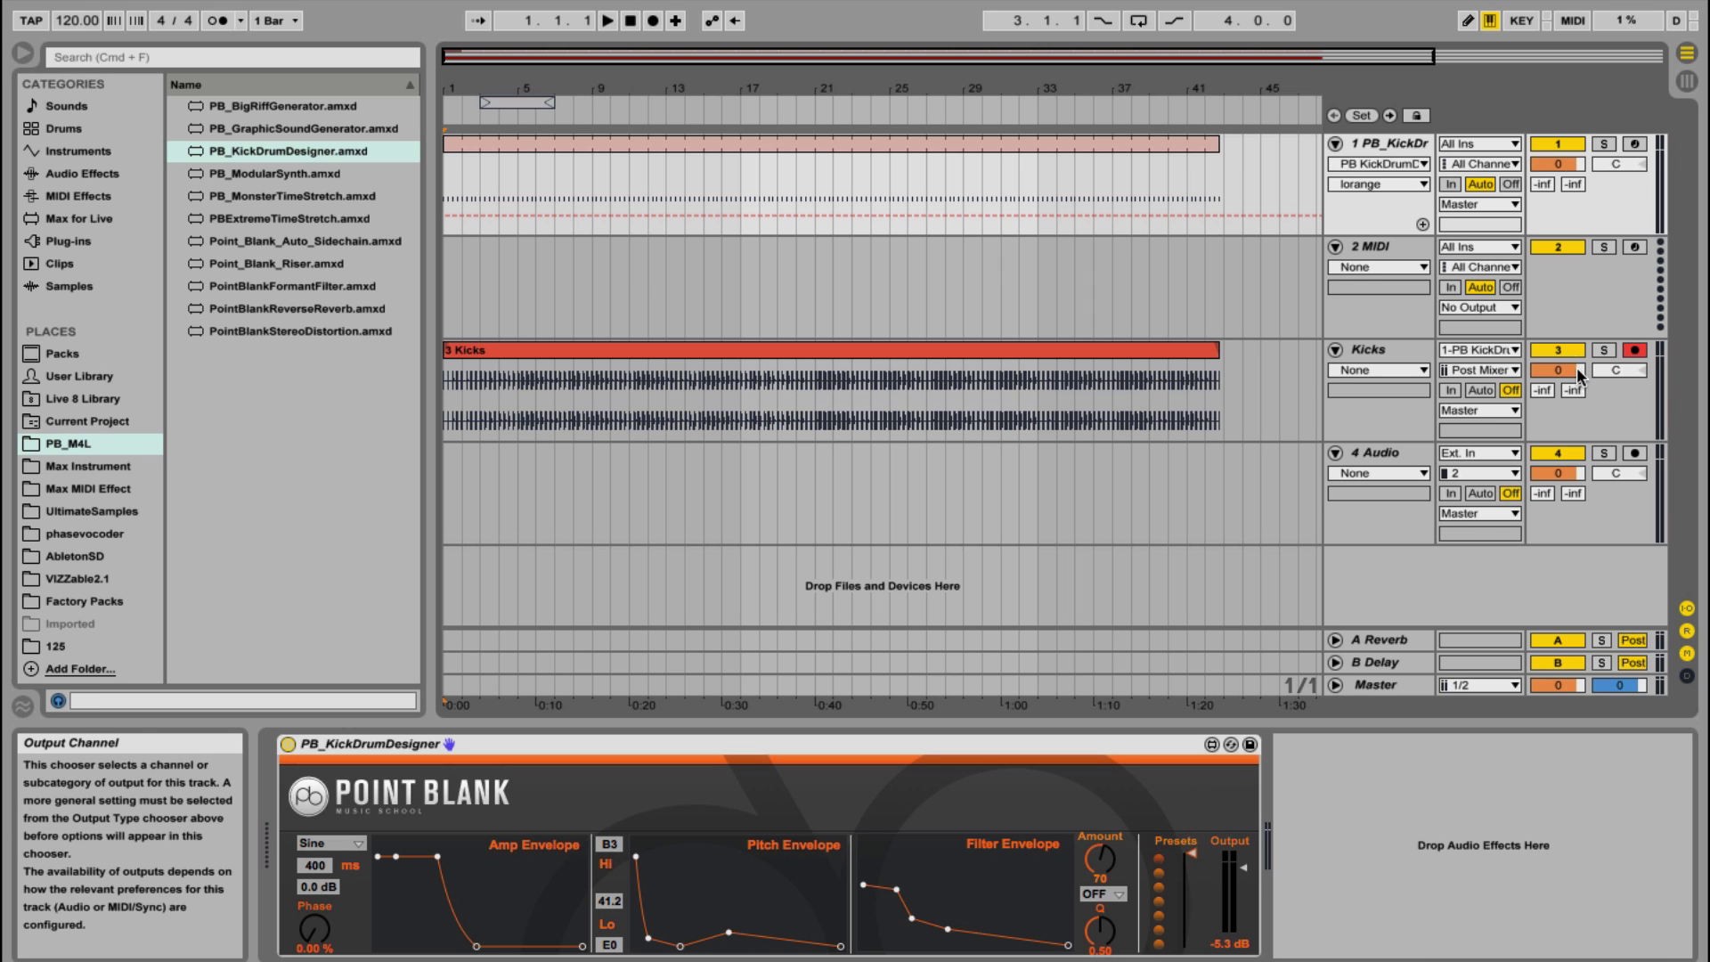
{"action": "left_click", "coordinate": [1603, 350]}
Audition the recorded kicks near bar 18 and split the single kick at bar 18 out of the Kicks clip
{"action": "left_click_drag", "start_coordinate": [767, 90], "coordinate": [766, 214]}
{"action": "left_click", "coordinate": [698, 392]}
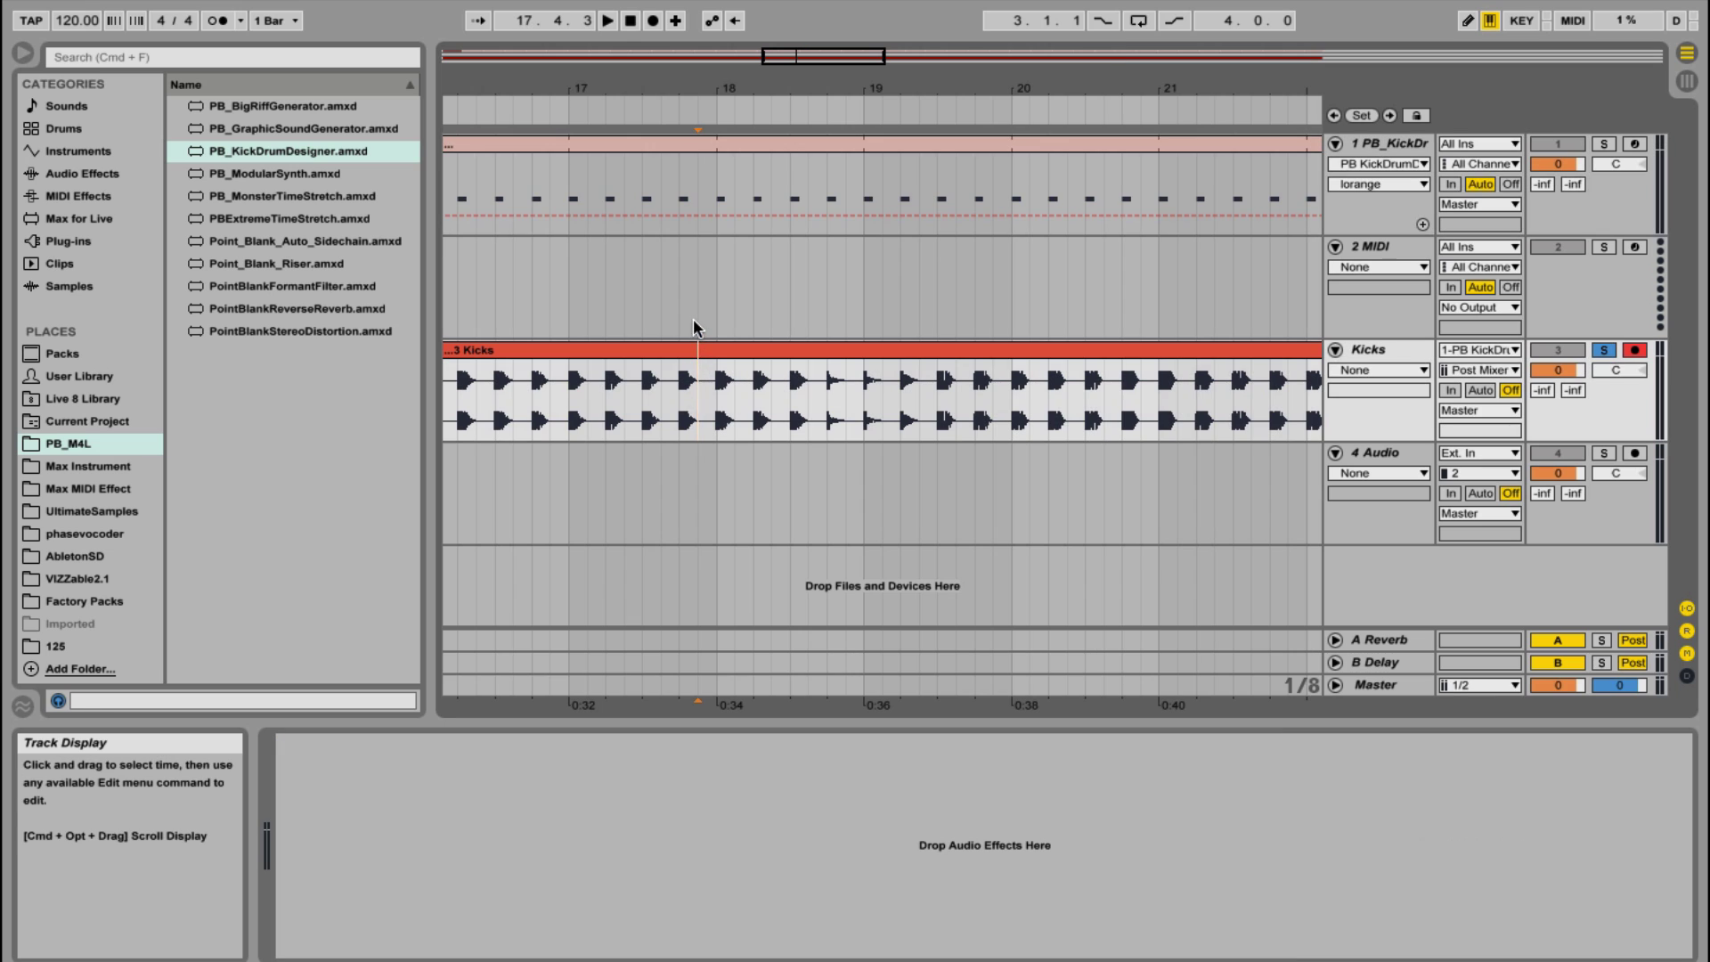
{"action": "key", "text": "space"}
{"action": "key", "text": "space"}
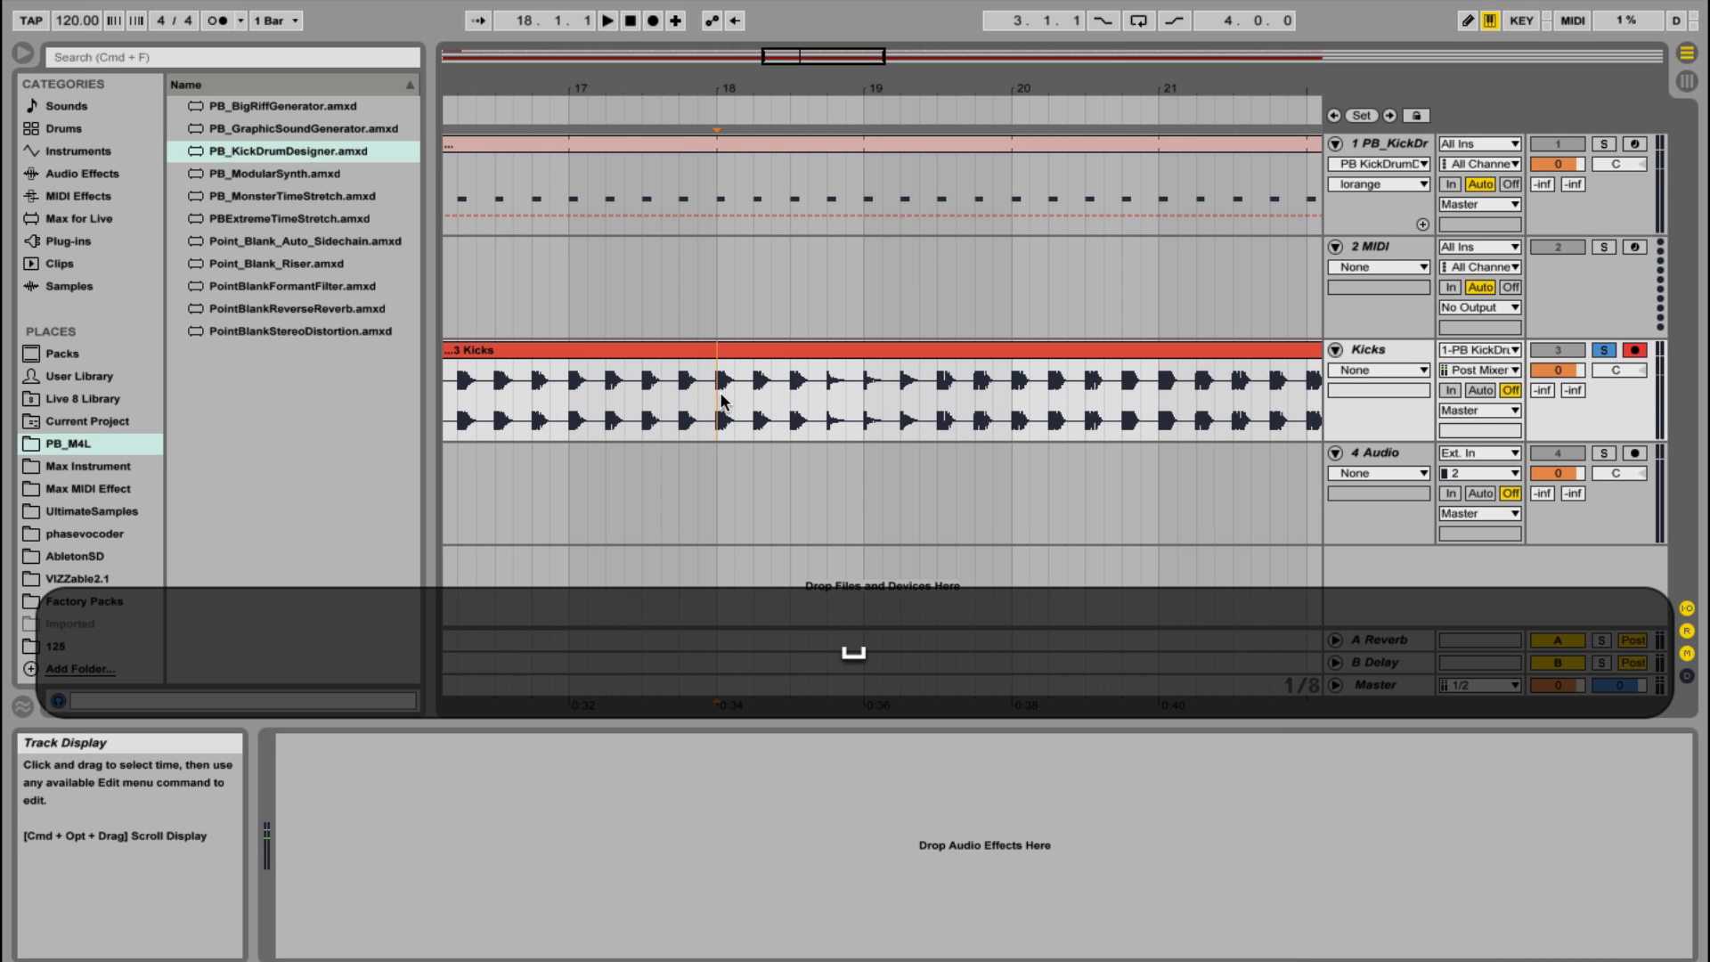
{"action": "left_click_drag", "start_coordinate": [718, 392], "coordinate": [744, 401]}
{"action": "key", "text": "super+e"}
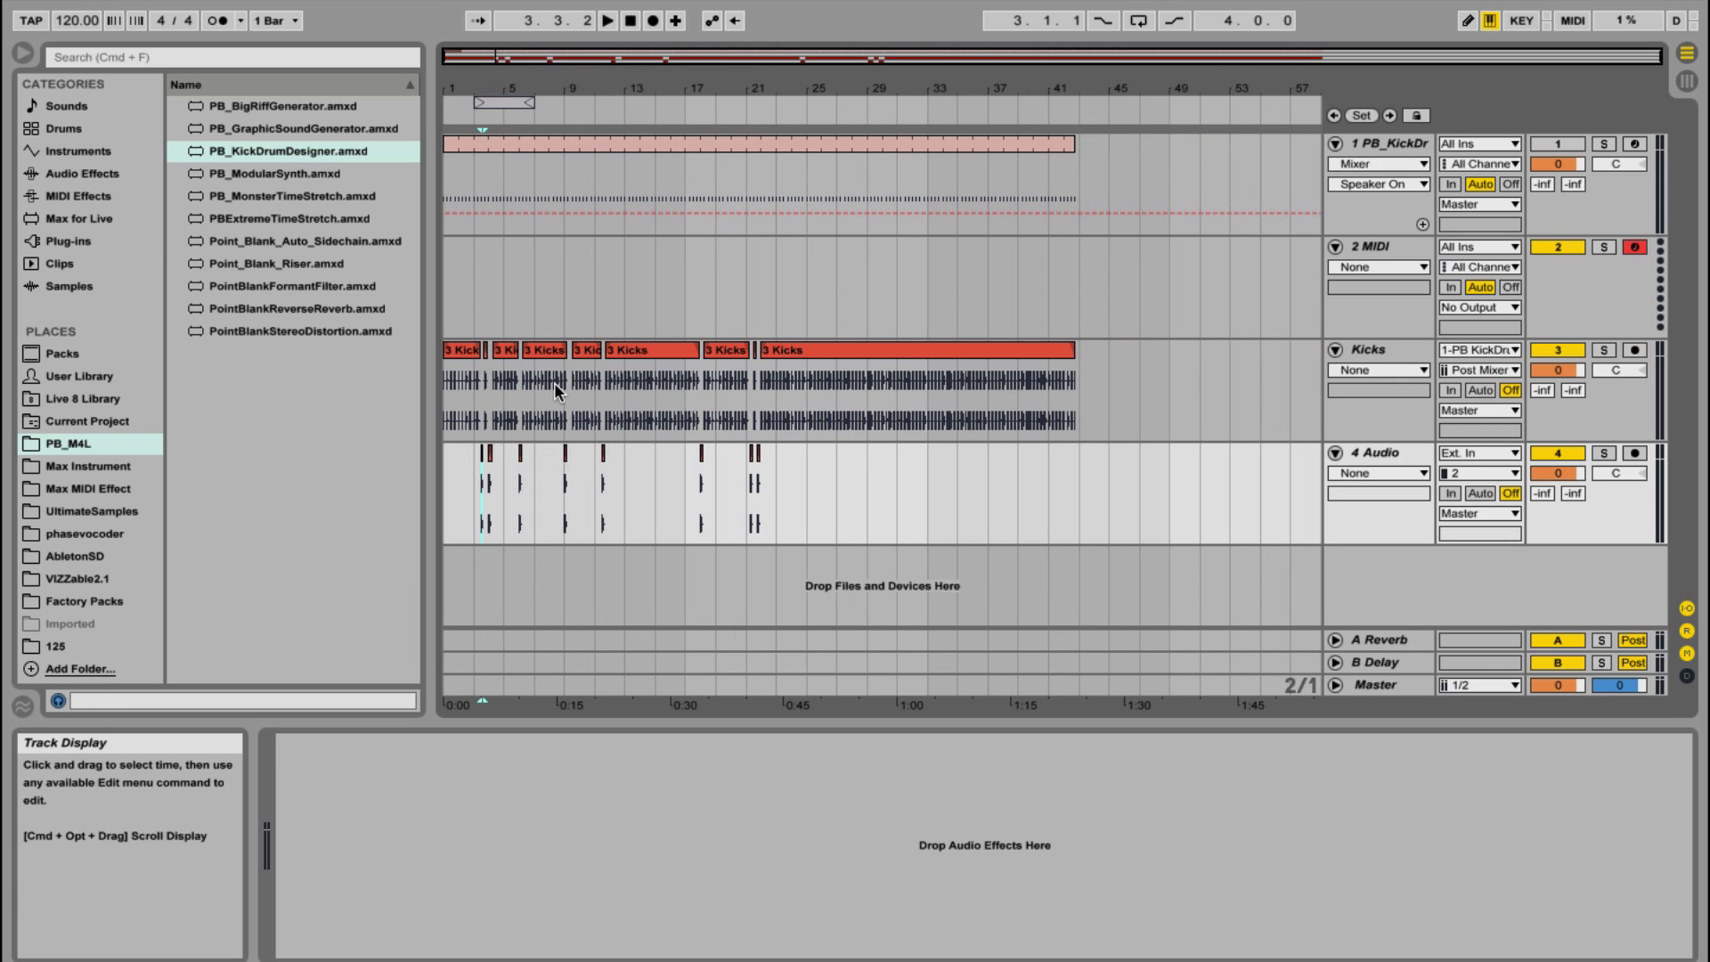
Display the Fades envelopes on the 4 Audio track around the isolated kicks in bars 3 and 4
{"action": "left_click_drag", "start_coordinate": [495, 84], "coordinate": [994, 256]}
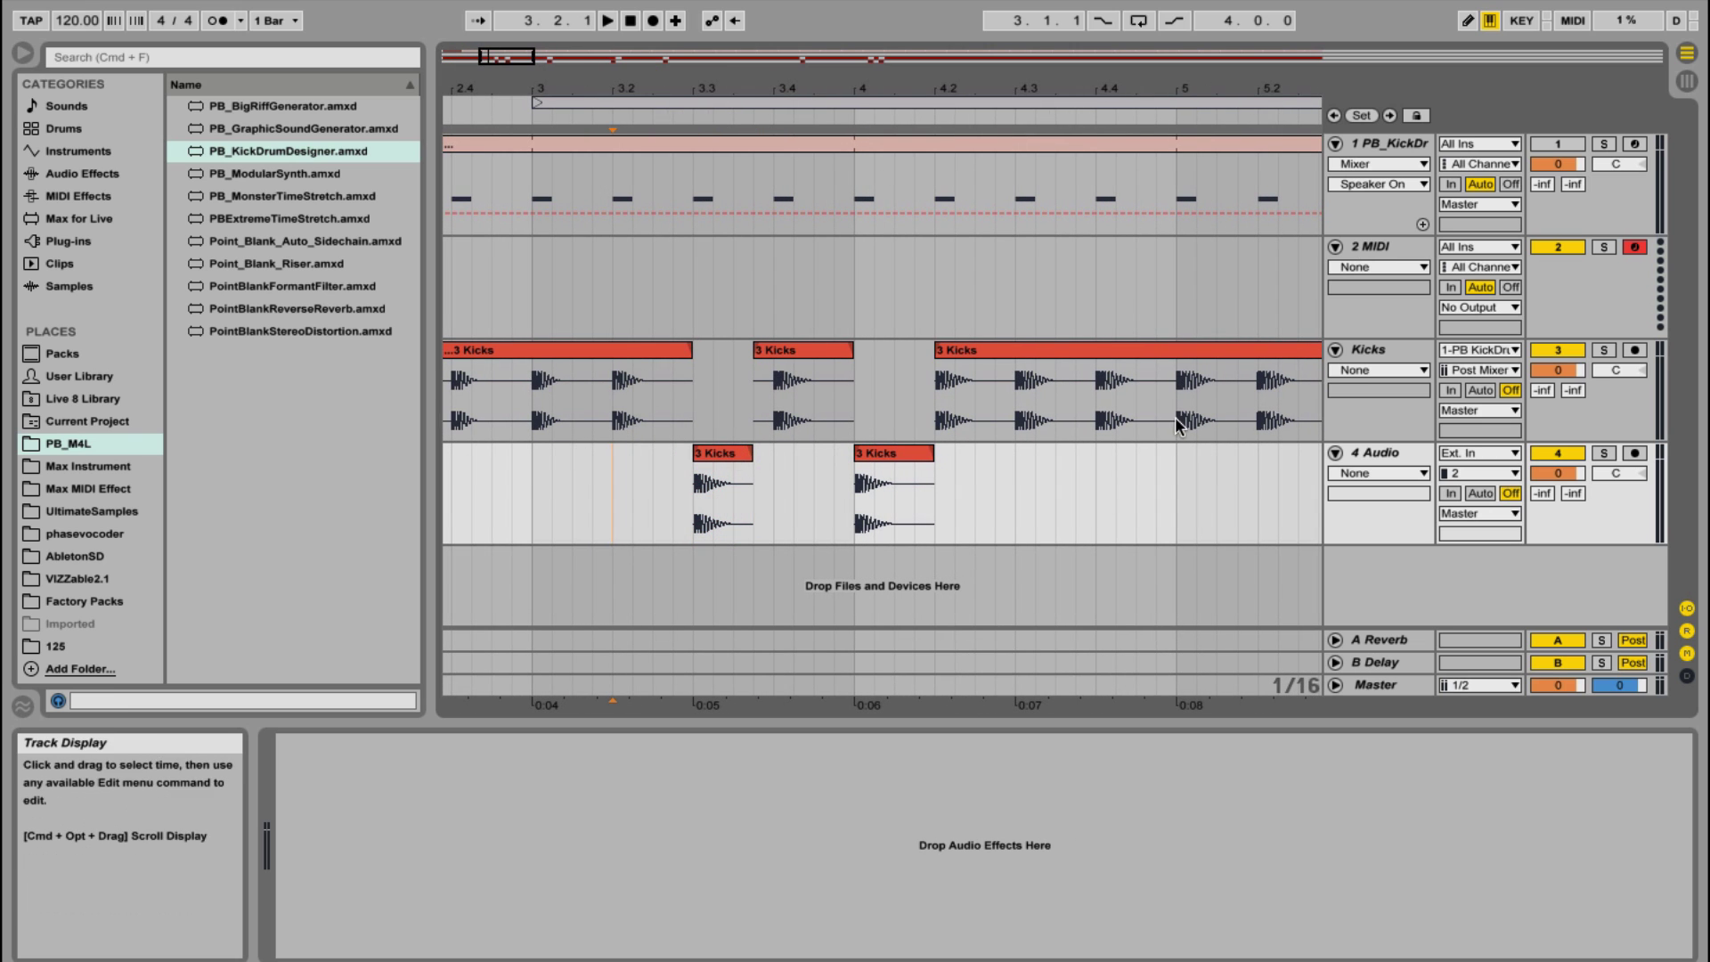
{"action": "left_click", "coordinate": [1358, 473]}
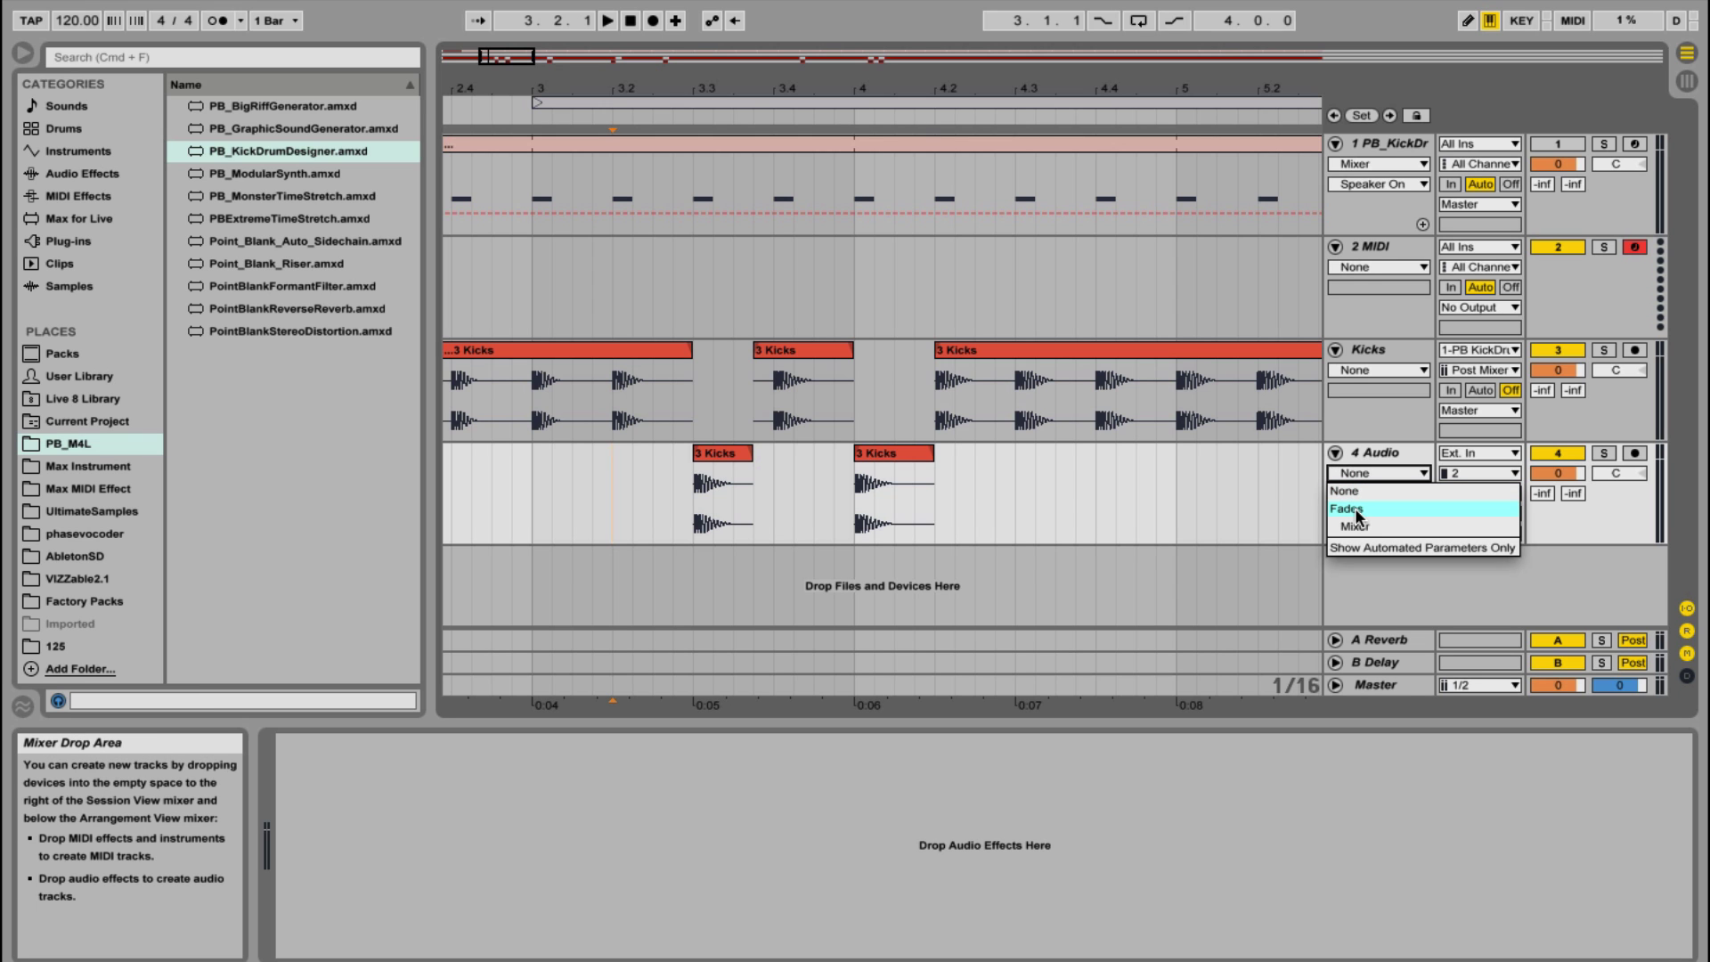
{"action": "left_click", "coordinate": [1347, 509]}
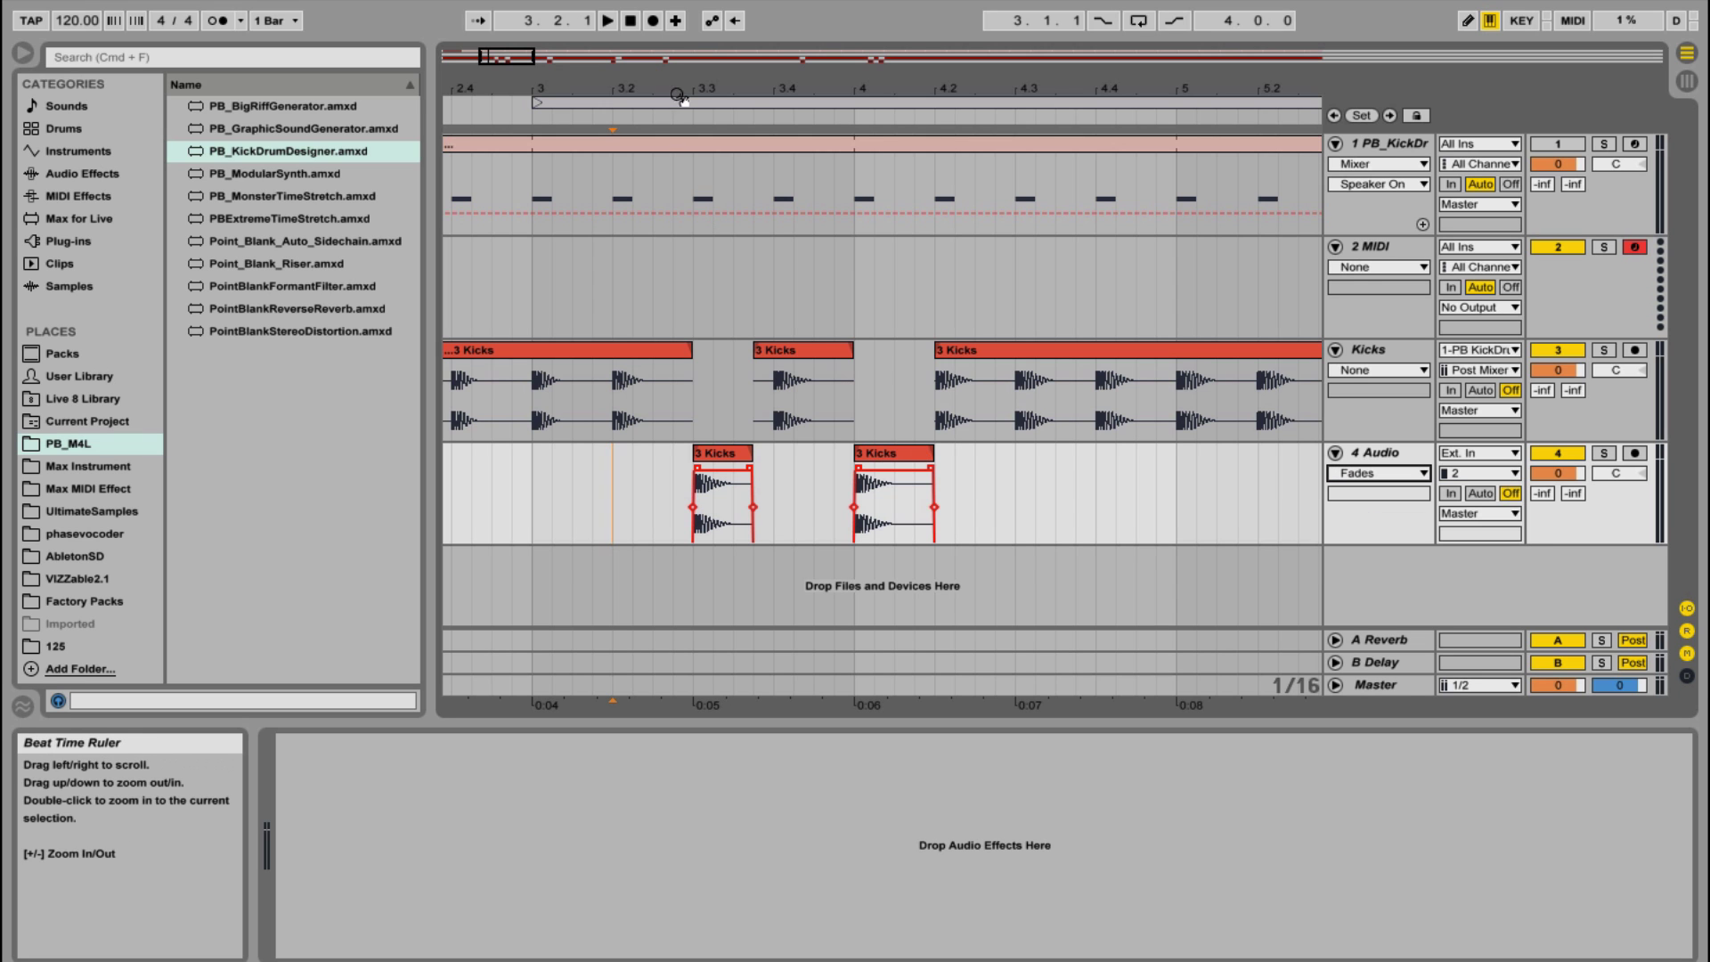
Remove the fade-in from the isolated kick clip at 3.3 on 4 Audio and audition the kick
{"action": "left_click_drag", "start_coordinate": [681, 96], "coordinate": [623, 125]}
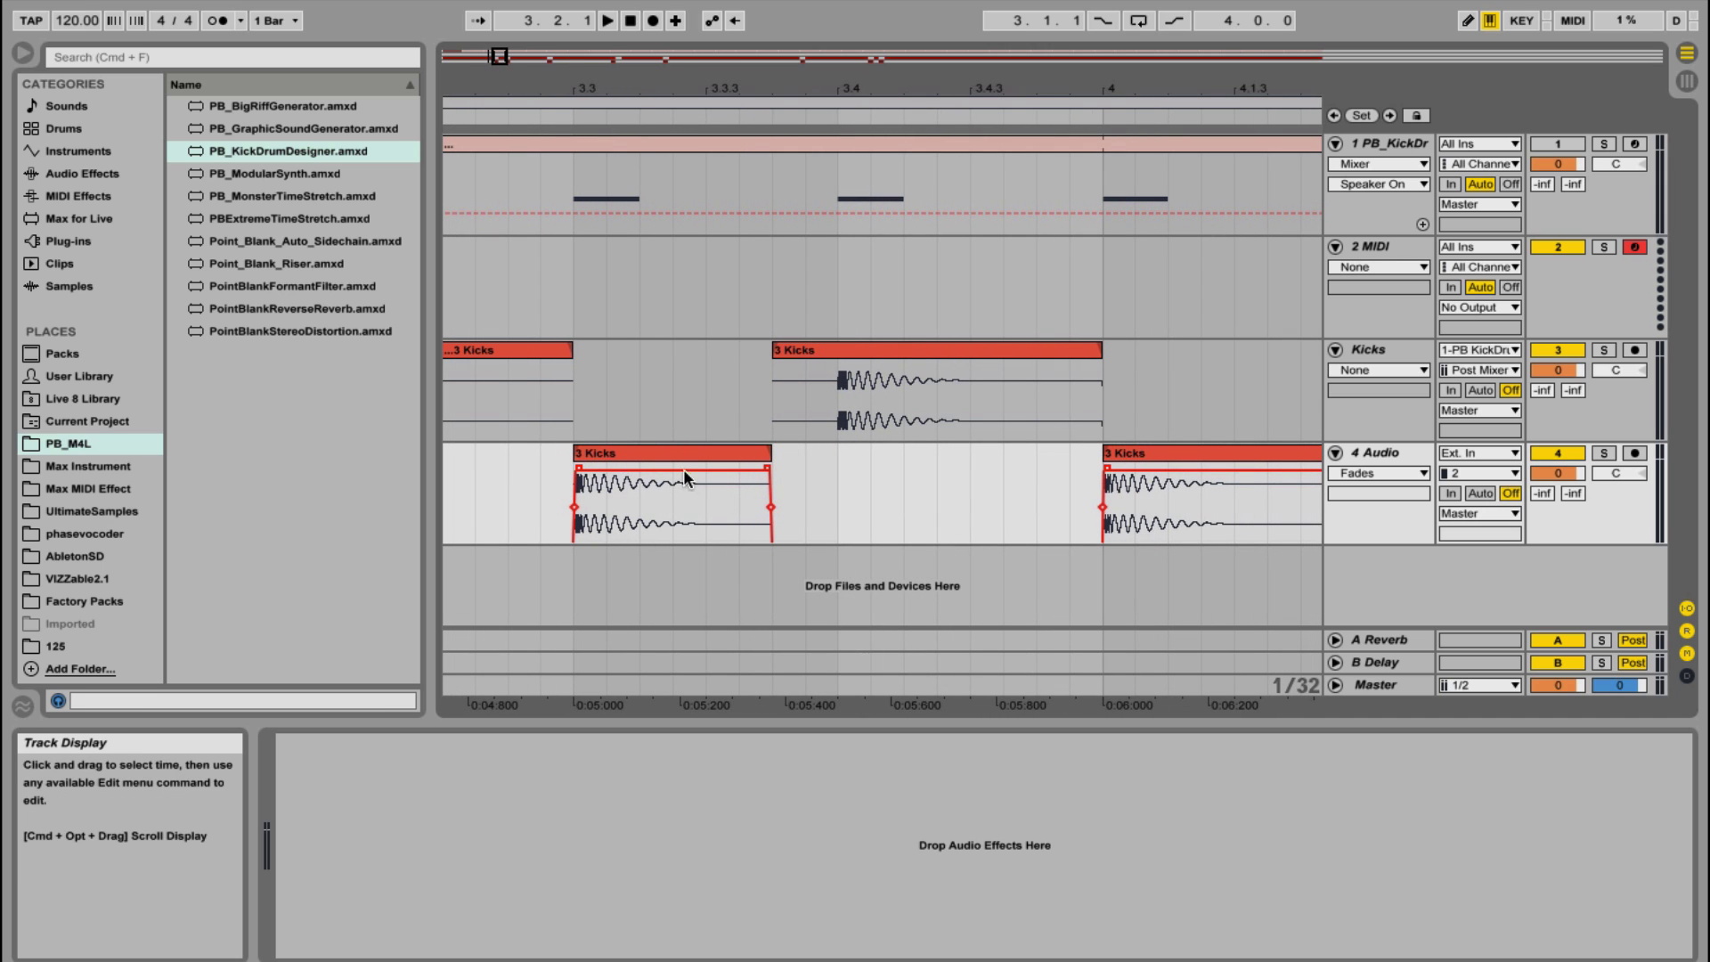
{"action": "left_click", "coordinate": [635, 450]}
{"action": "key", "text": "space"}
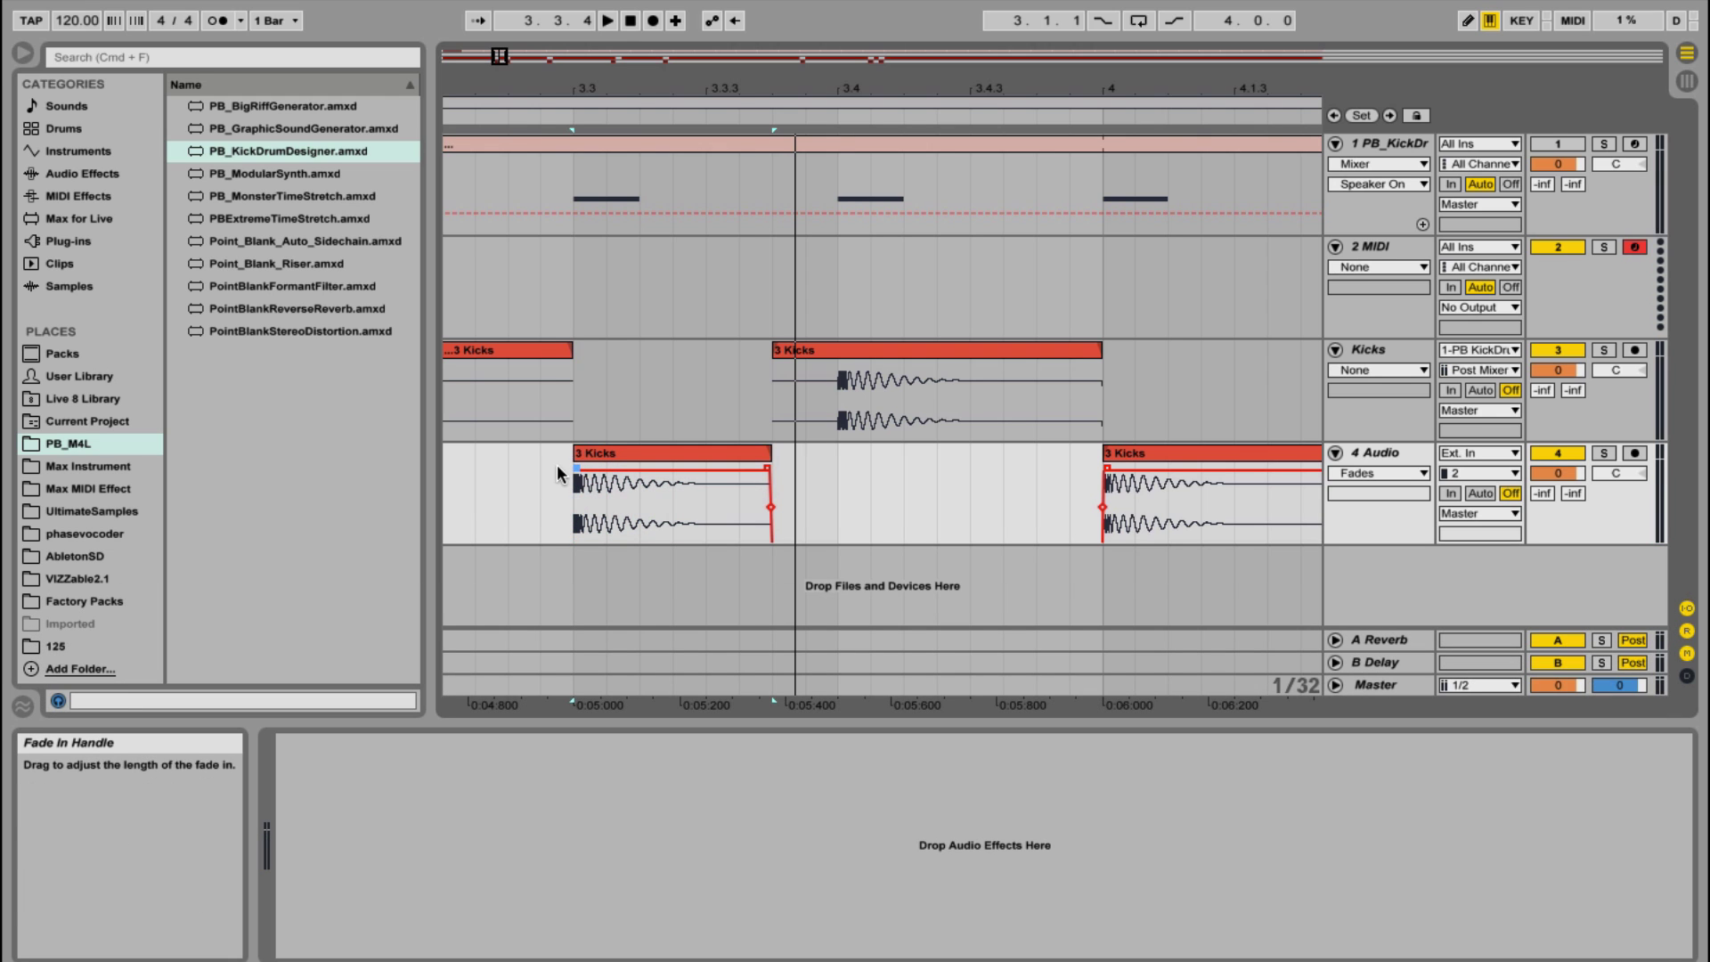
{"action": "key", "text": "space"}
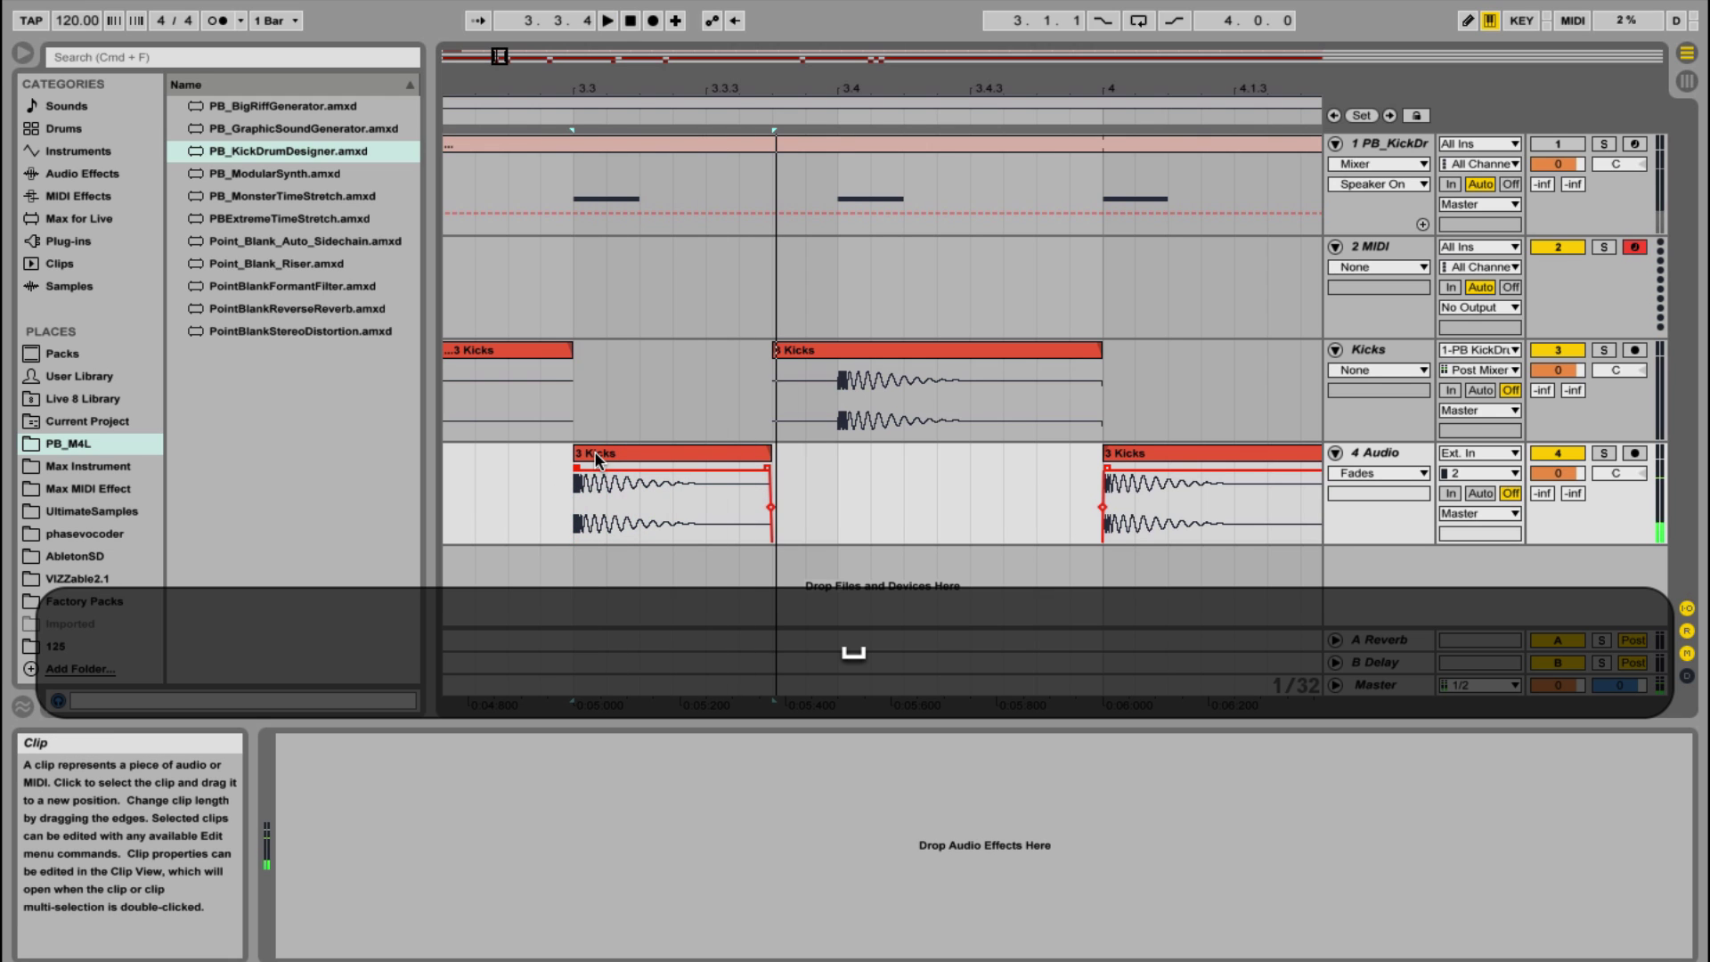
{"action": "key", "text": "space"}
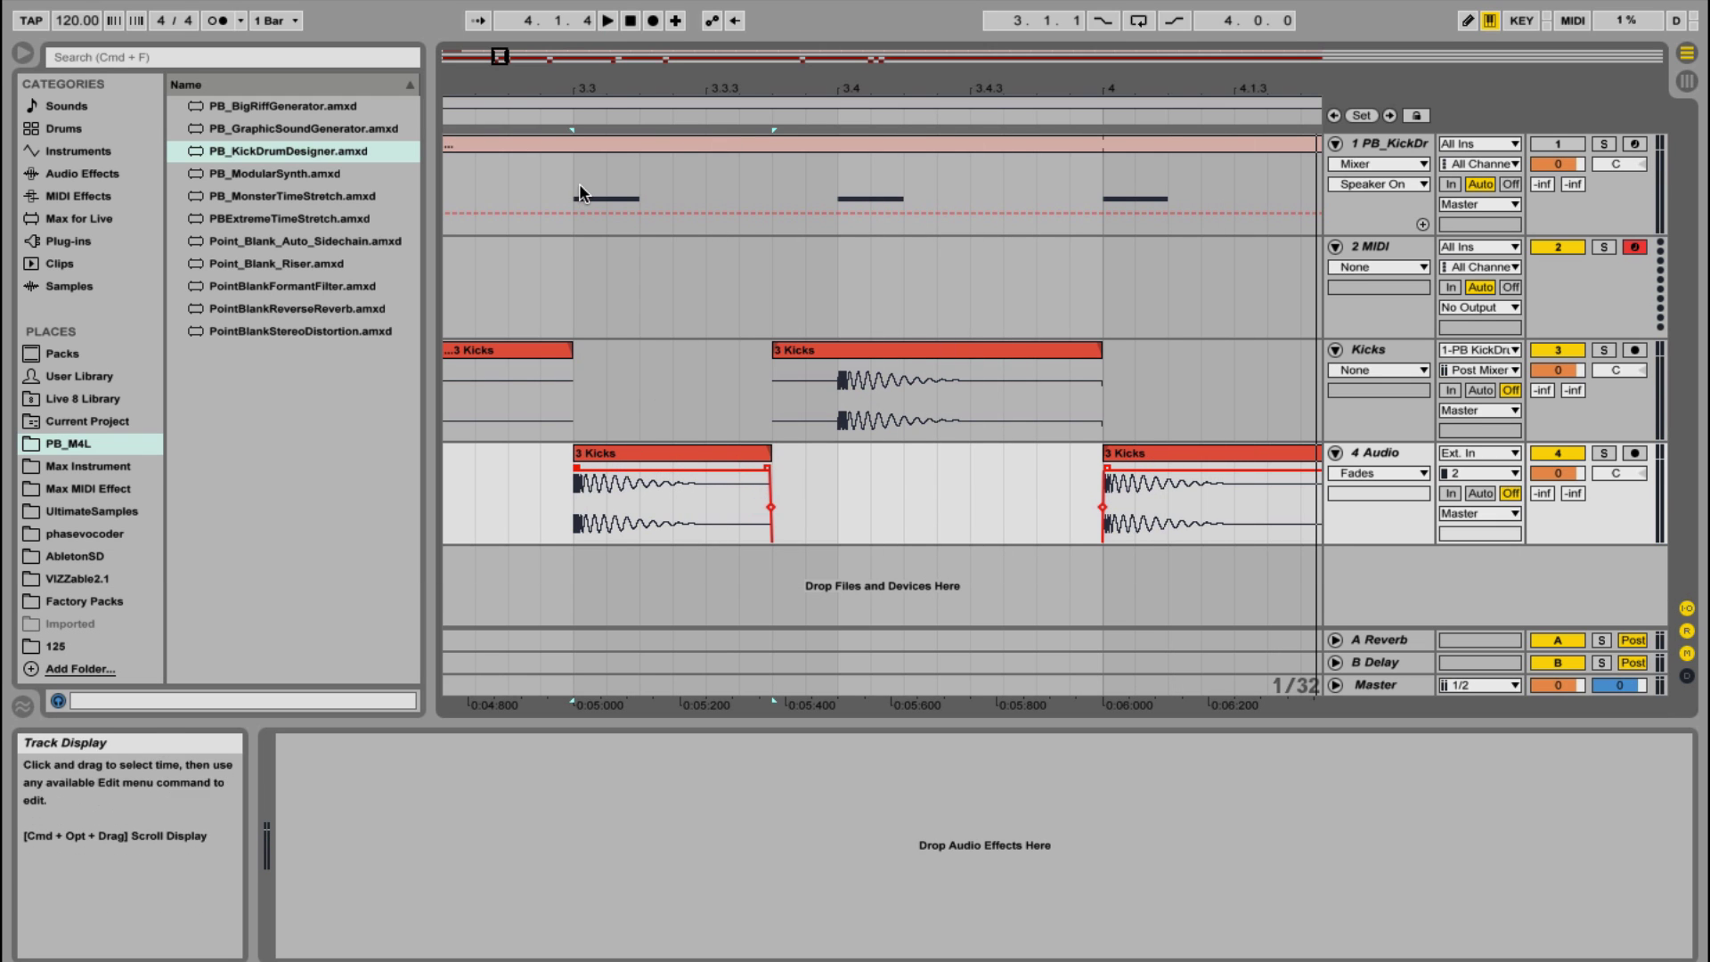
Load a Drum Rack onto the 2 MIDI track
{"action": "left_click_drag", "start_coordinate": [616, 98], "coordinate": [696, 107]}
{"action": "left_click", "coordinate": [73, 151]}
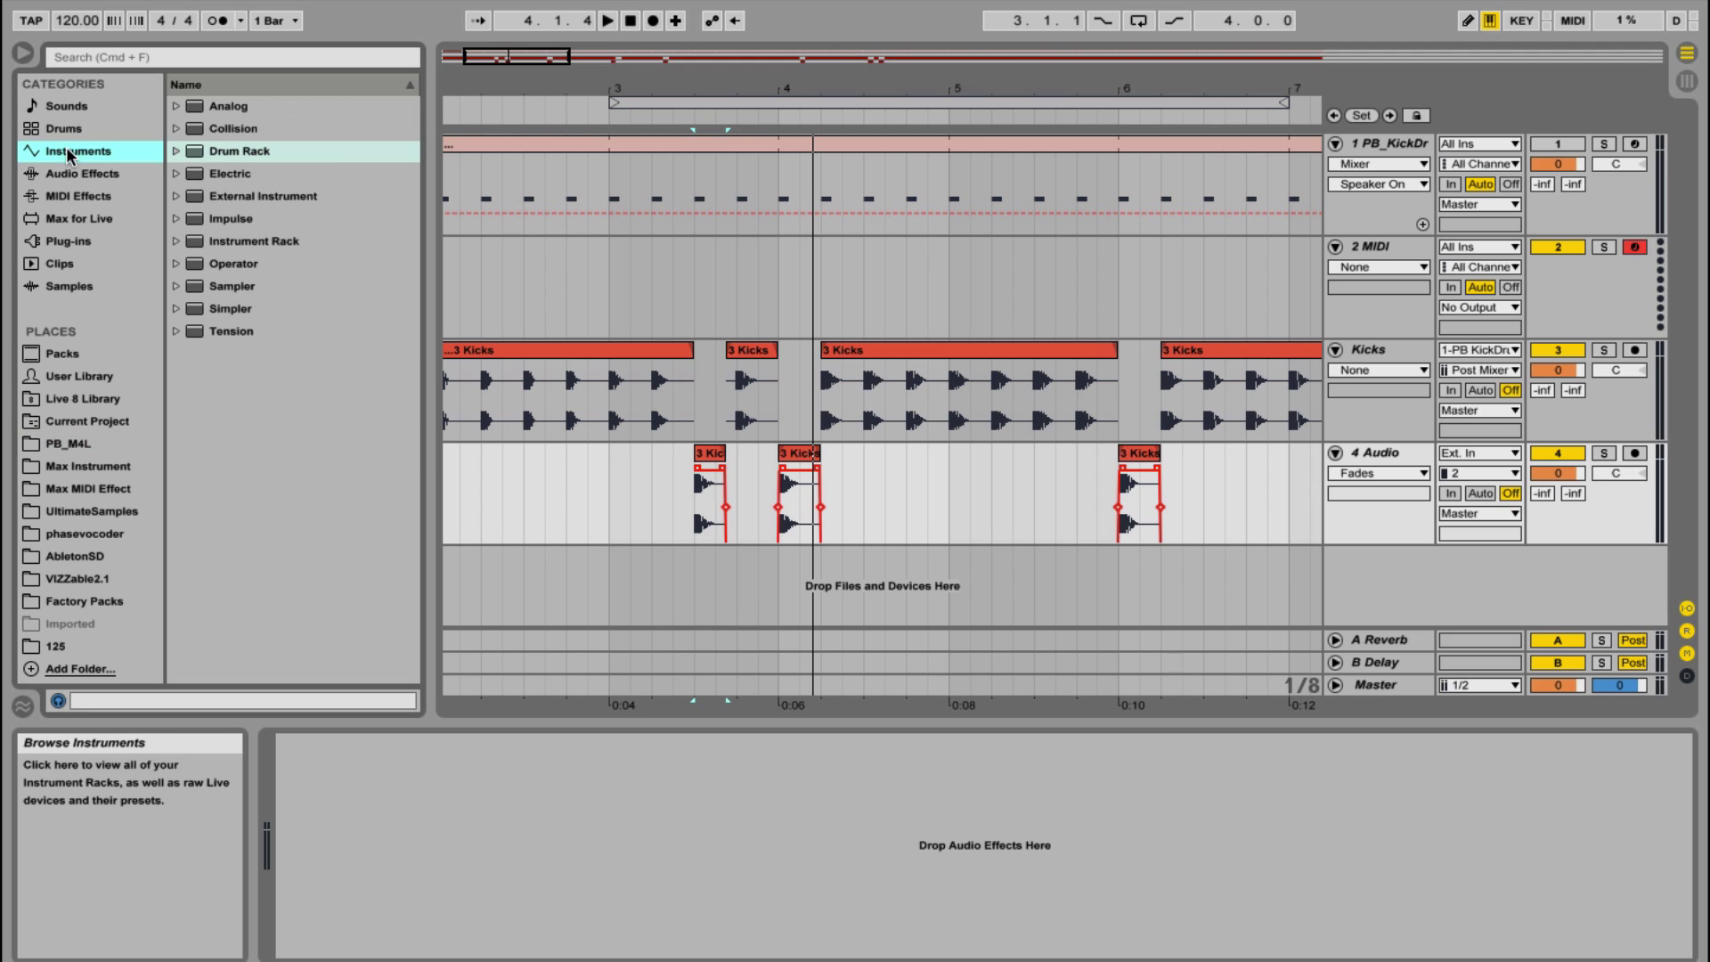
{"action": "left_click_drag", "start_coordinate": [201, 151], "coordinate": [576, 174]}
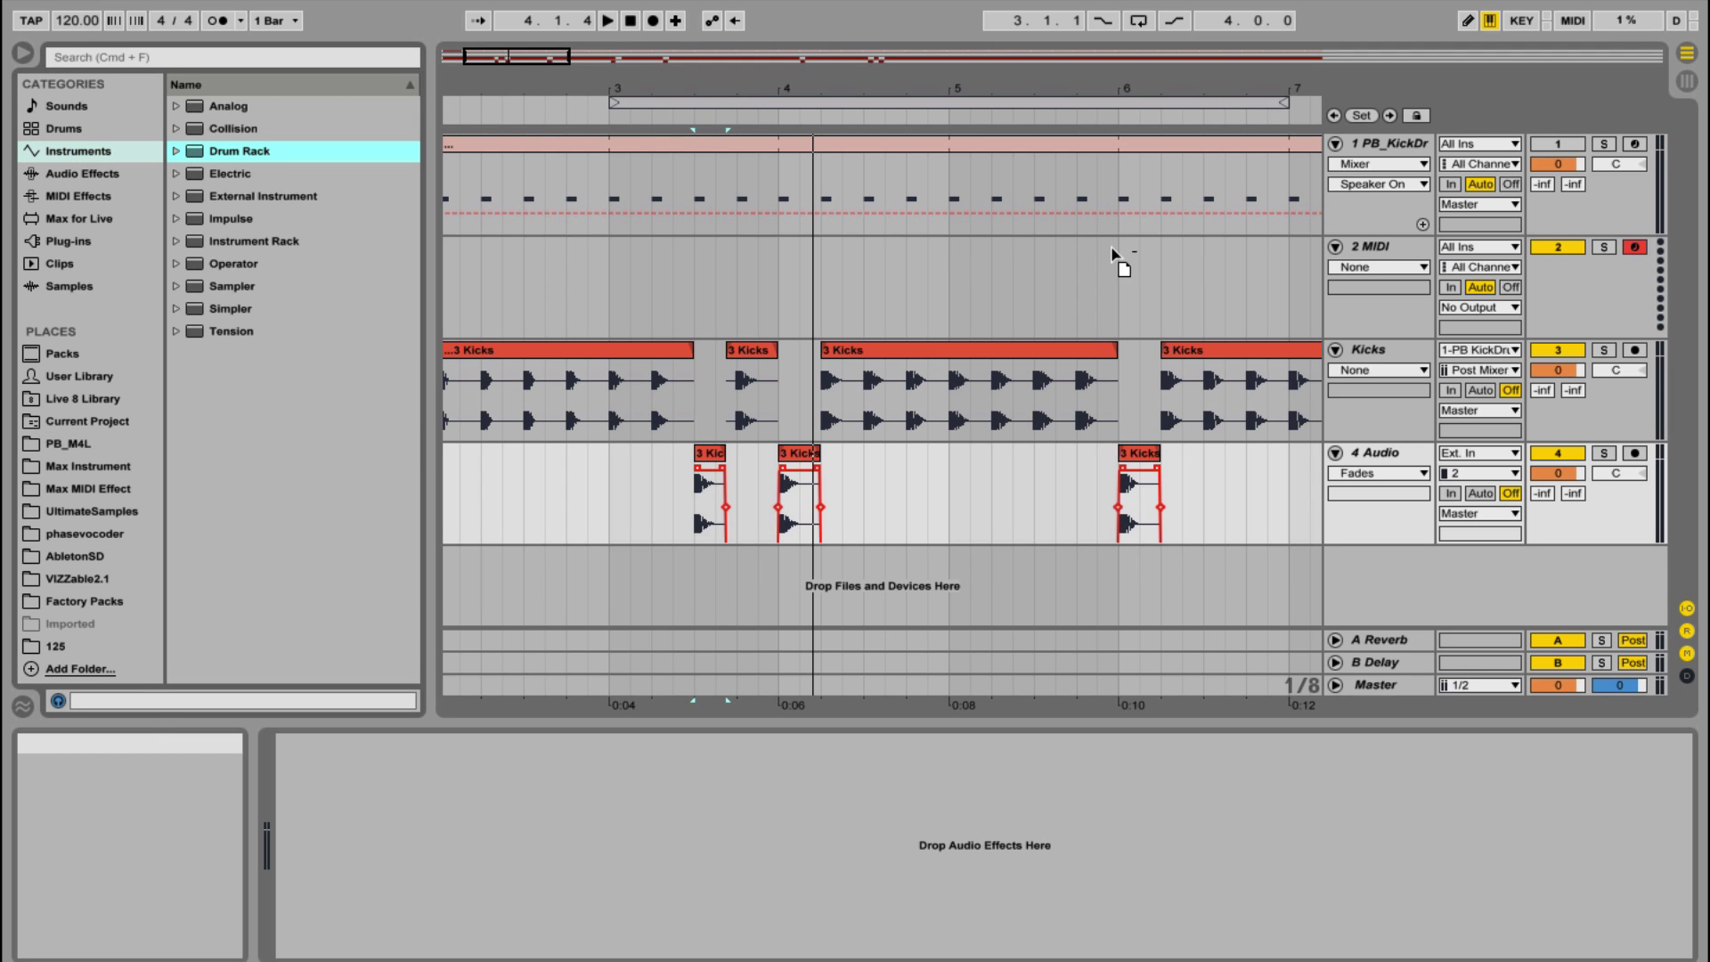
{"action": "left_click_drag", "start_coordinate": [1128, 255], "coordinate": [1149, 255]}
Place the isolated kick clips from the 4 Audio track onto Drum Rack pads C0 through G0
{"action": "left_click_drag", "start_coordinate": [316, 875], "coordinate": [316, 903]}
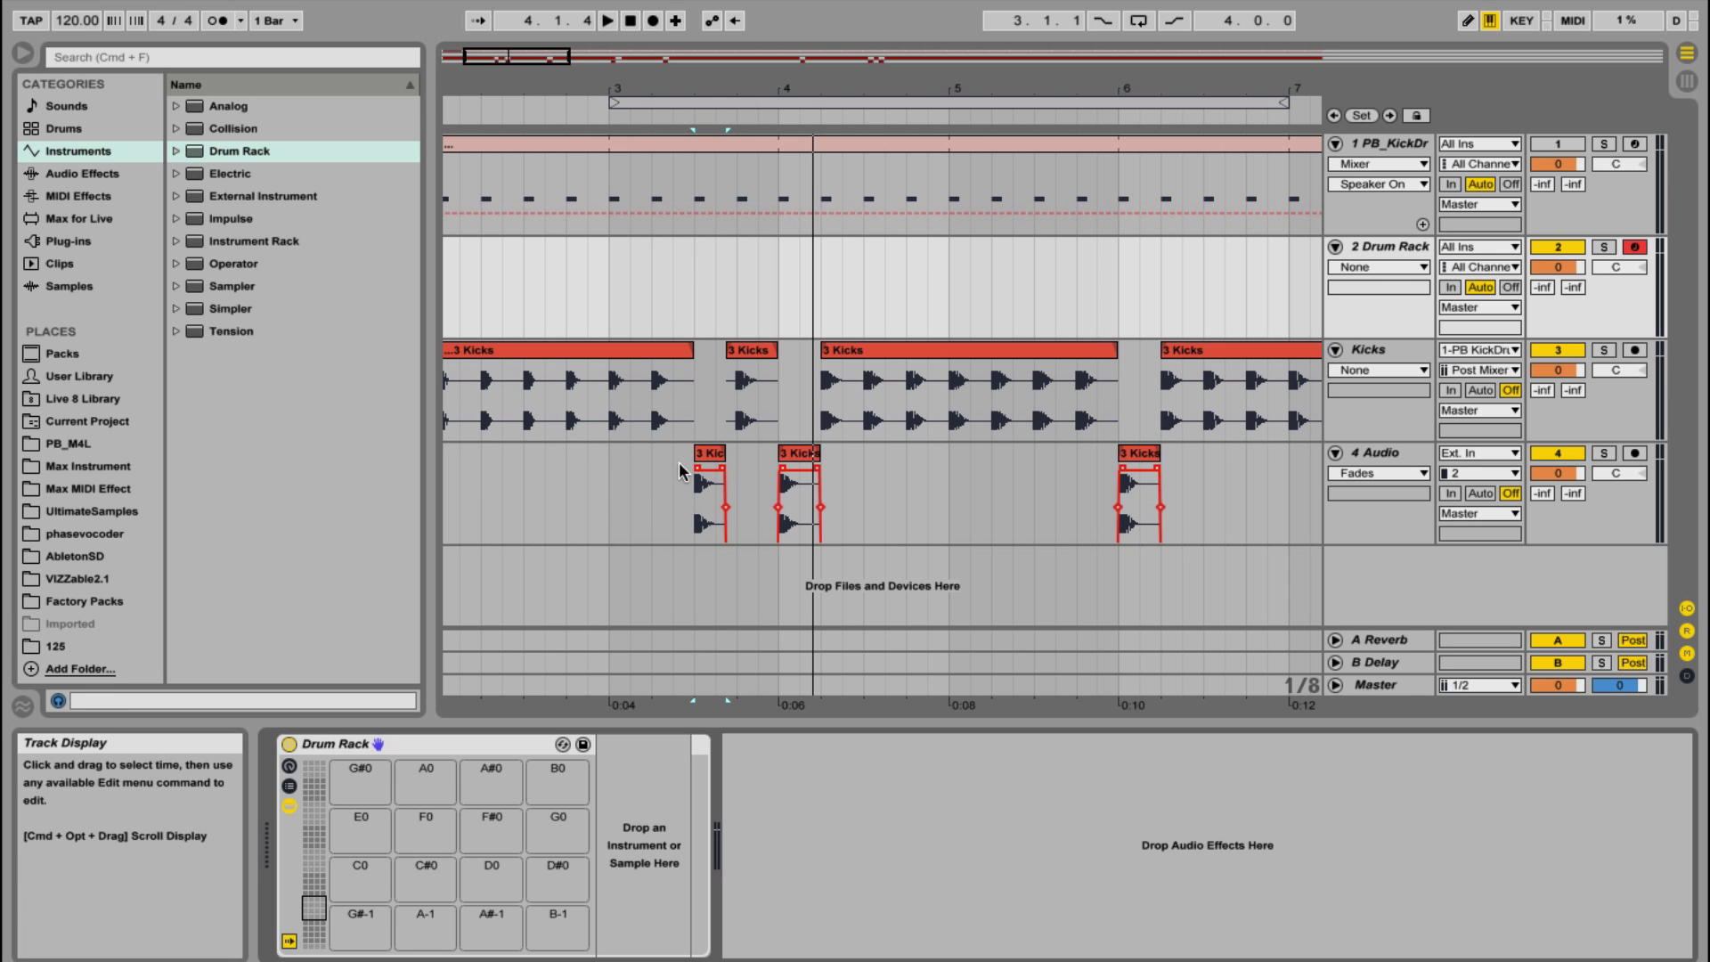
{"action": "left_click_drag", "start_coordinate": [712, 456], "coordinate": [361, 877]}
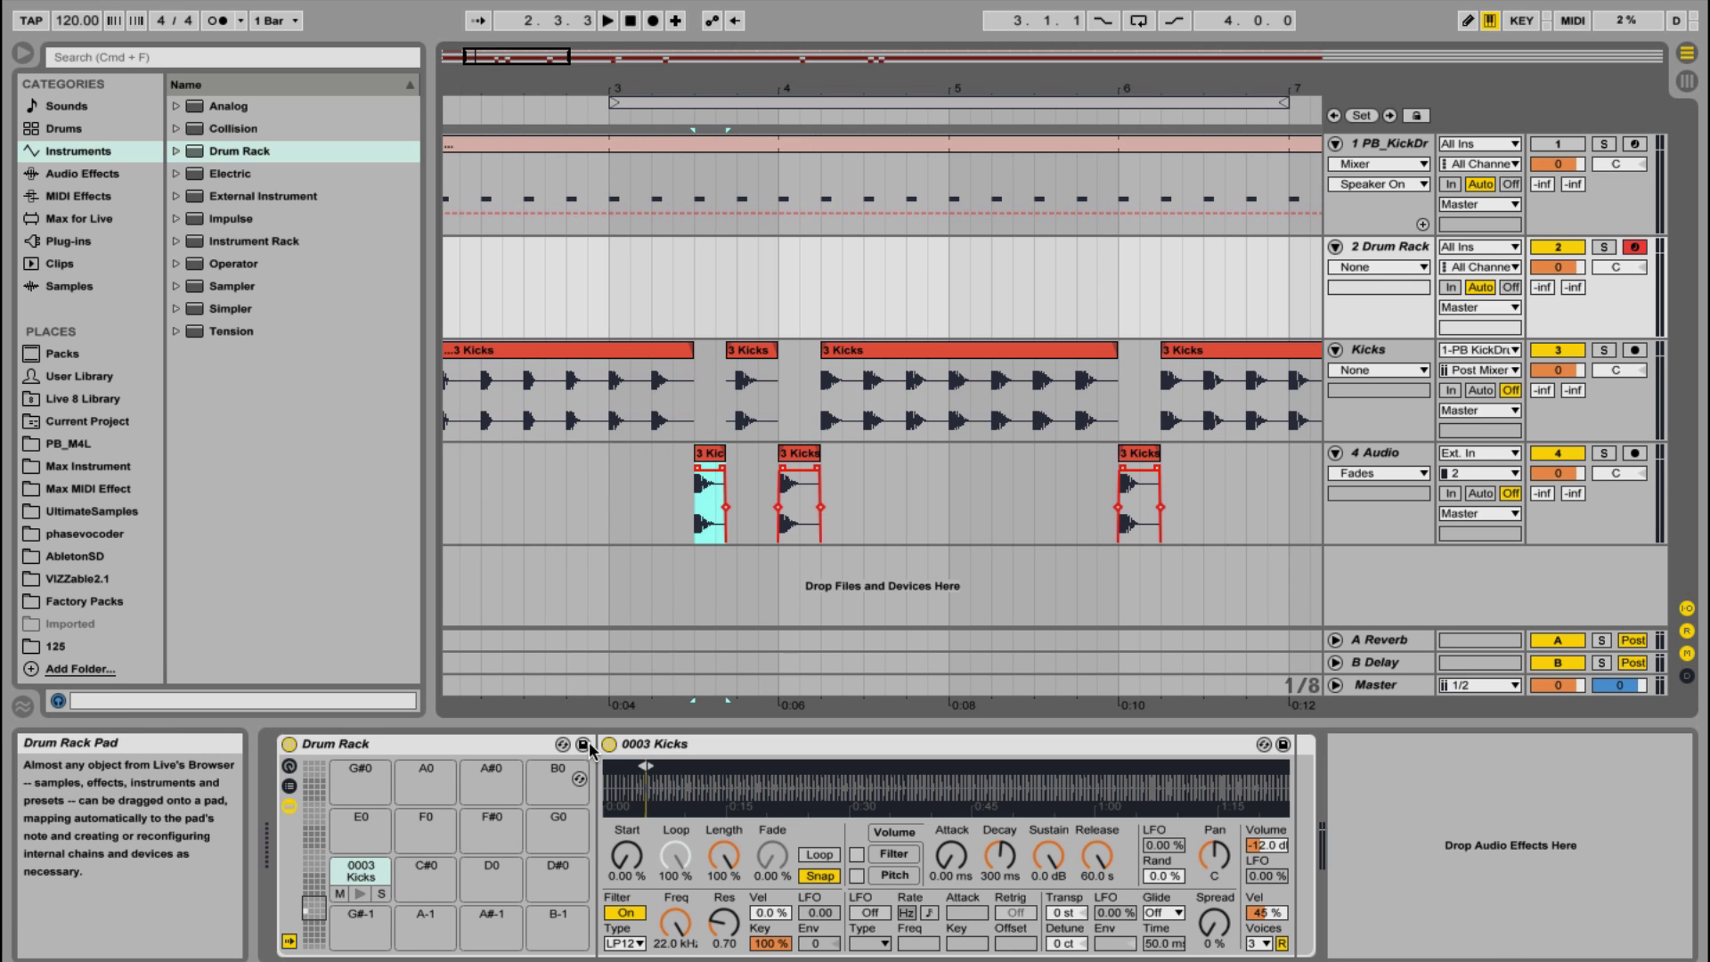
{"action": "left_click", "coordinate": [801, 459]}
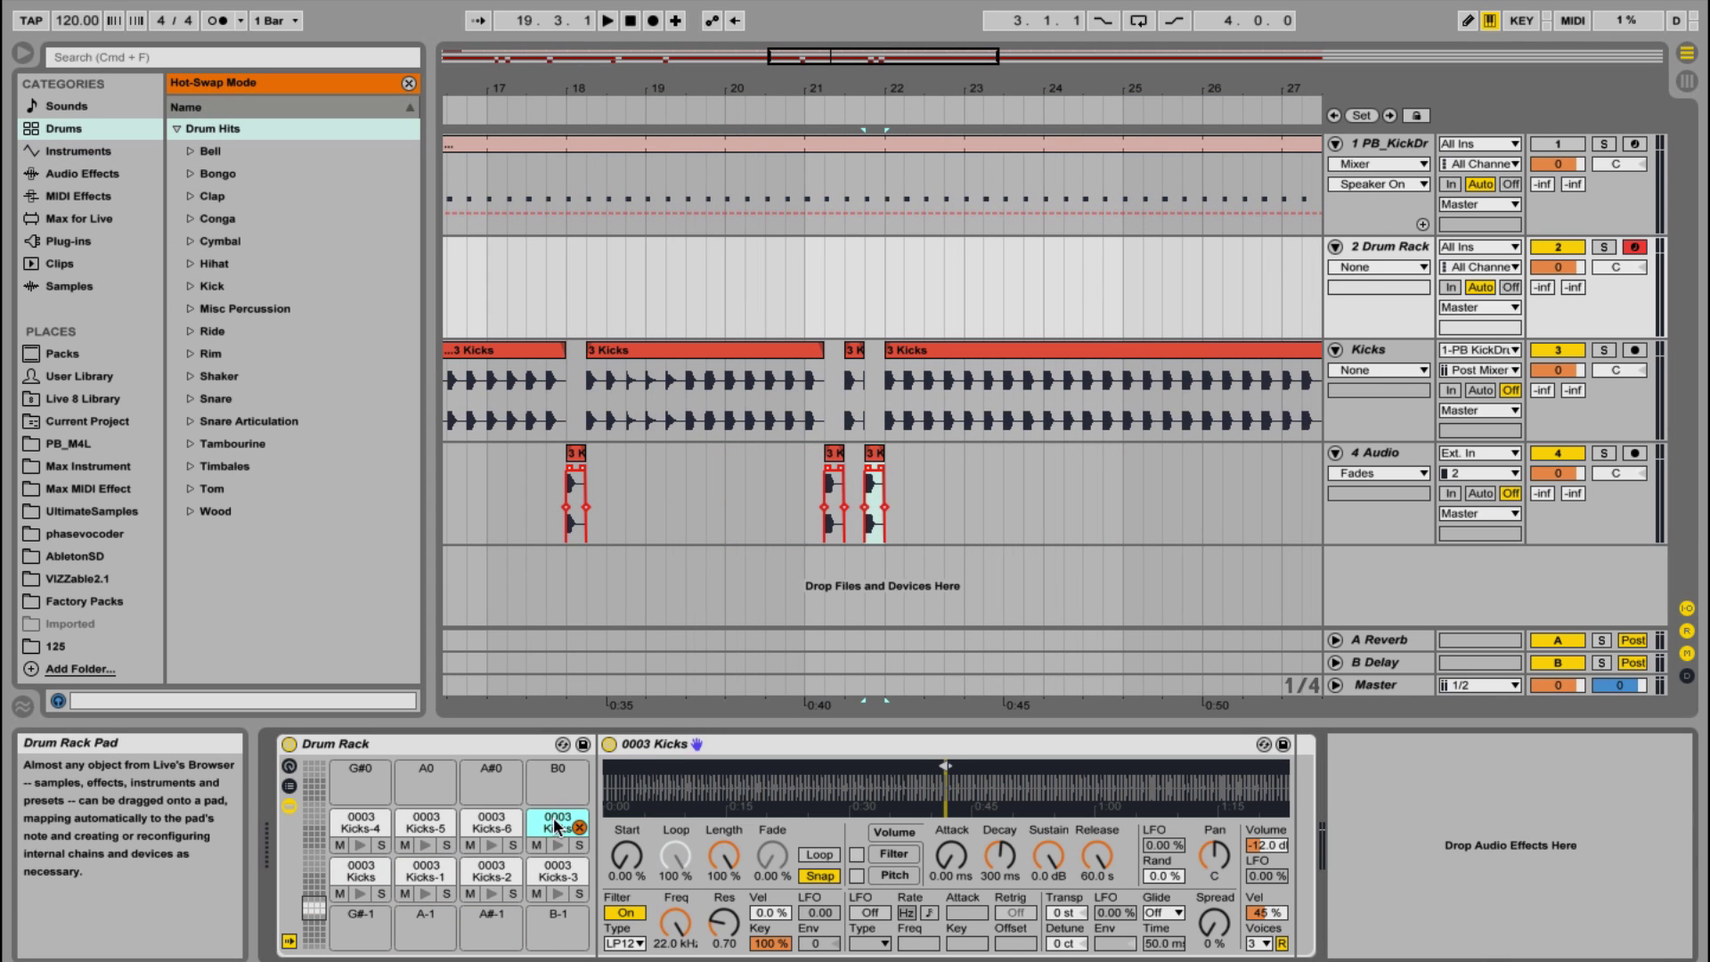
Crop the kick sample on Drum Rack pad G0 and preview the G0 and D#0 pads
{"action": "right_click", "coordinate": [929, 781]}
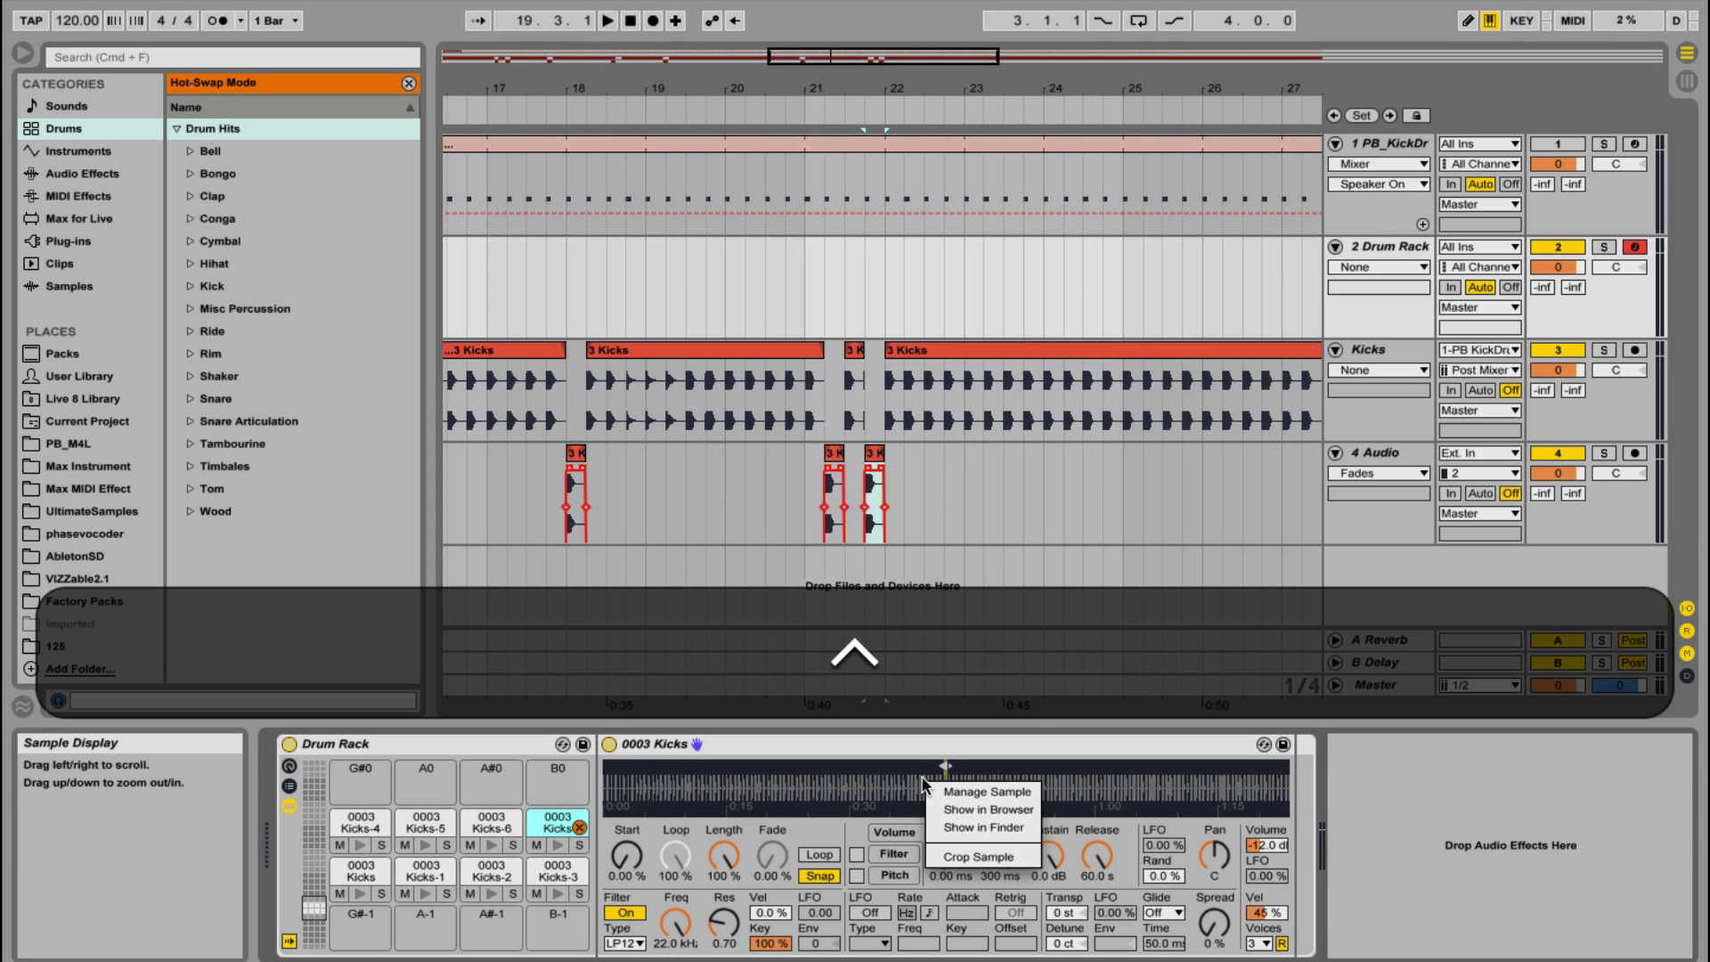
{"action": "left_click", "coordinate": [953, 857]}
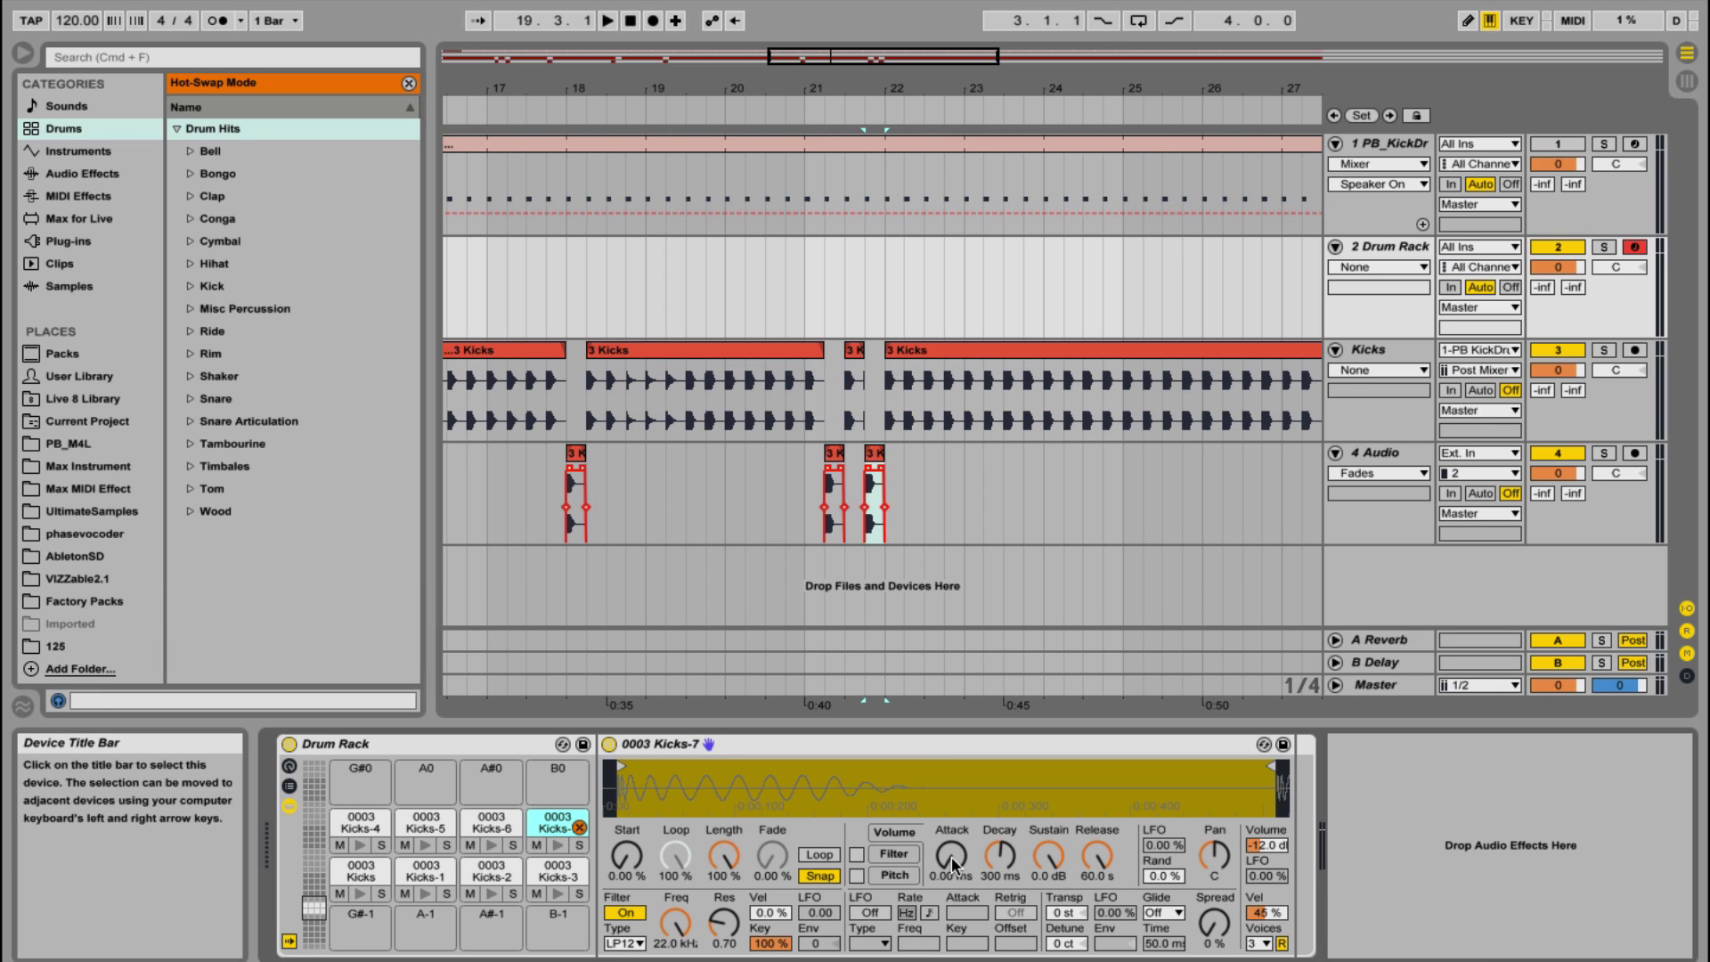
{"action": "left_click", "coordinate": [556, 845]}
{"action": "left_click", "coordinate": [557, 895]}
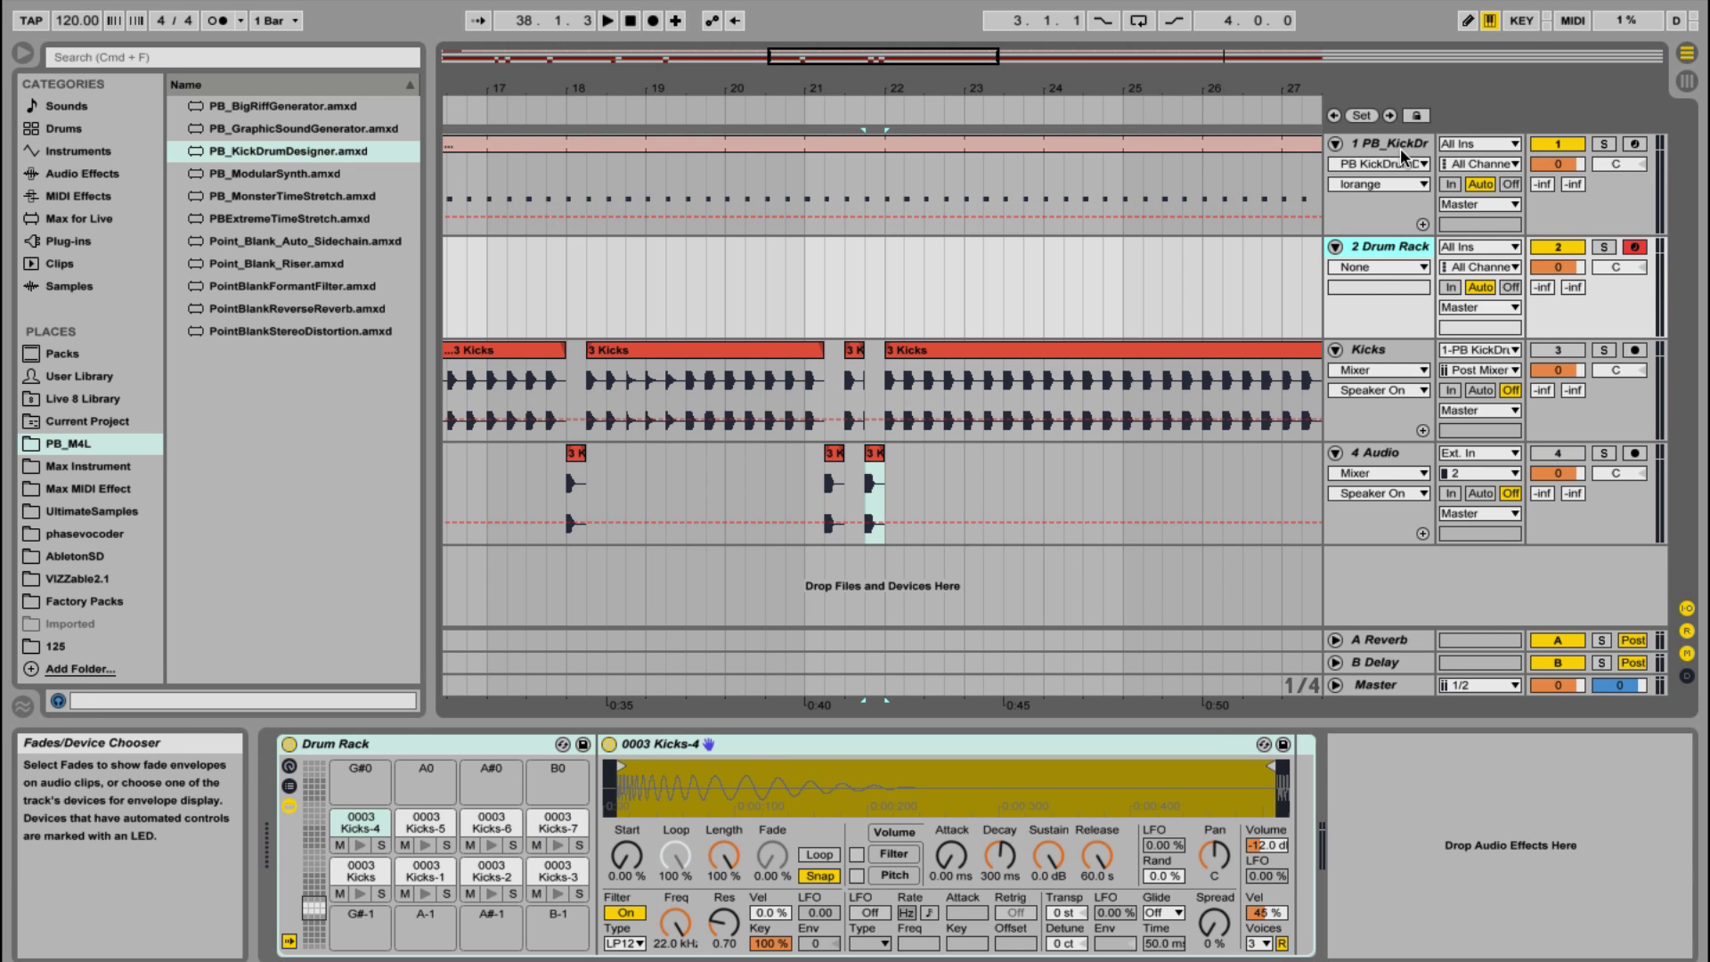
Solo the 1 PB_KickDrum track and set the PB_KickDrumDesigner waveform to Sine+Noise, playing it before and after the change
{"action": "left_click", "coordinate": [1402, 154]}
{"action": "left_click", "coordinate": [1604, 144]}
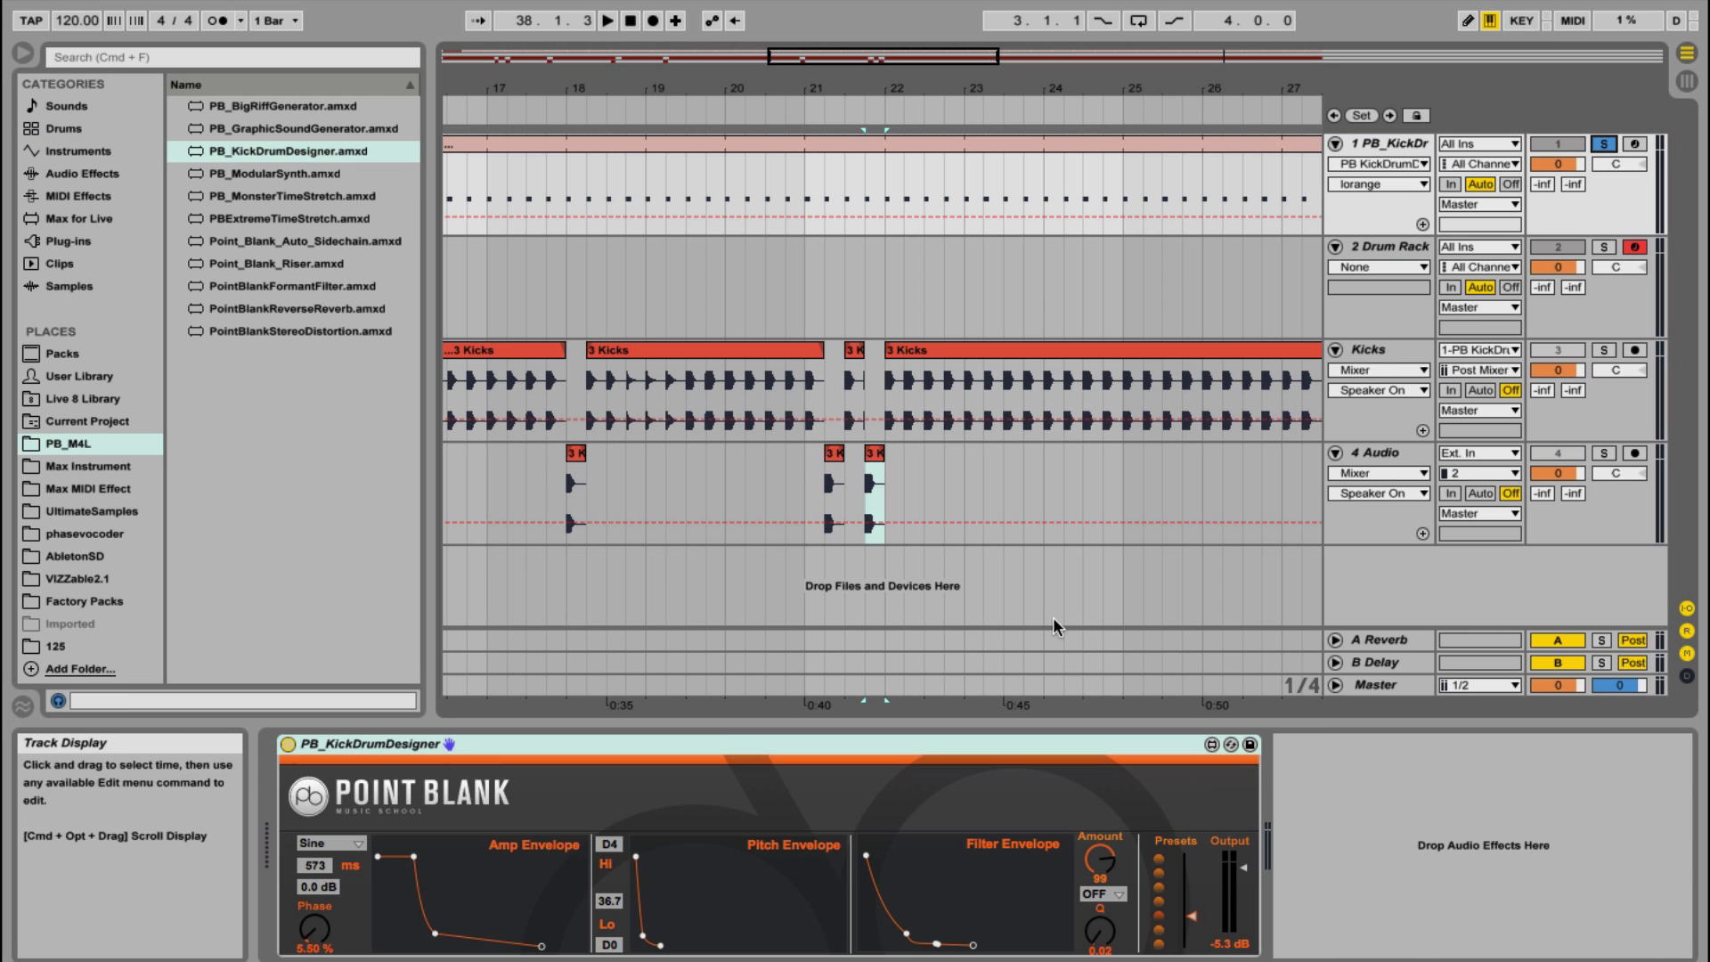
{"action": "key", "text": "space"}
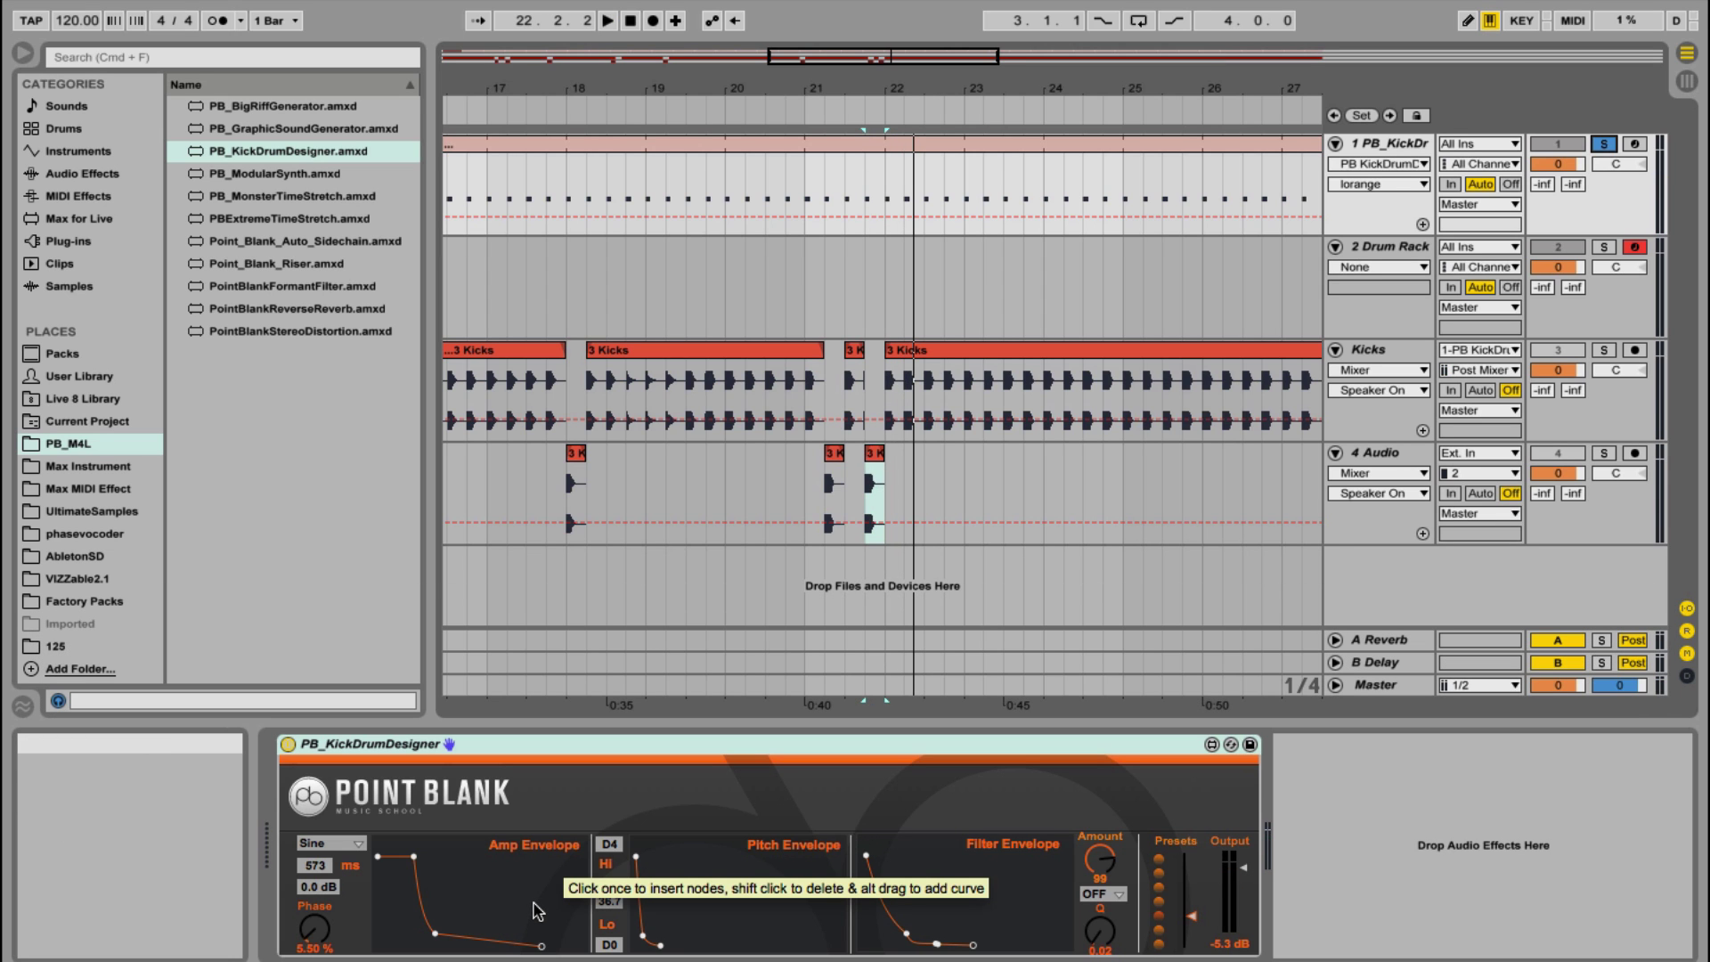
{"action": "left_click", "coordinate": [358, 844]}
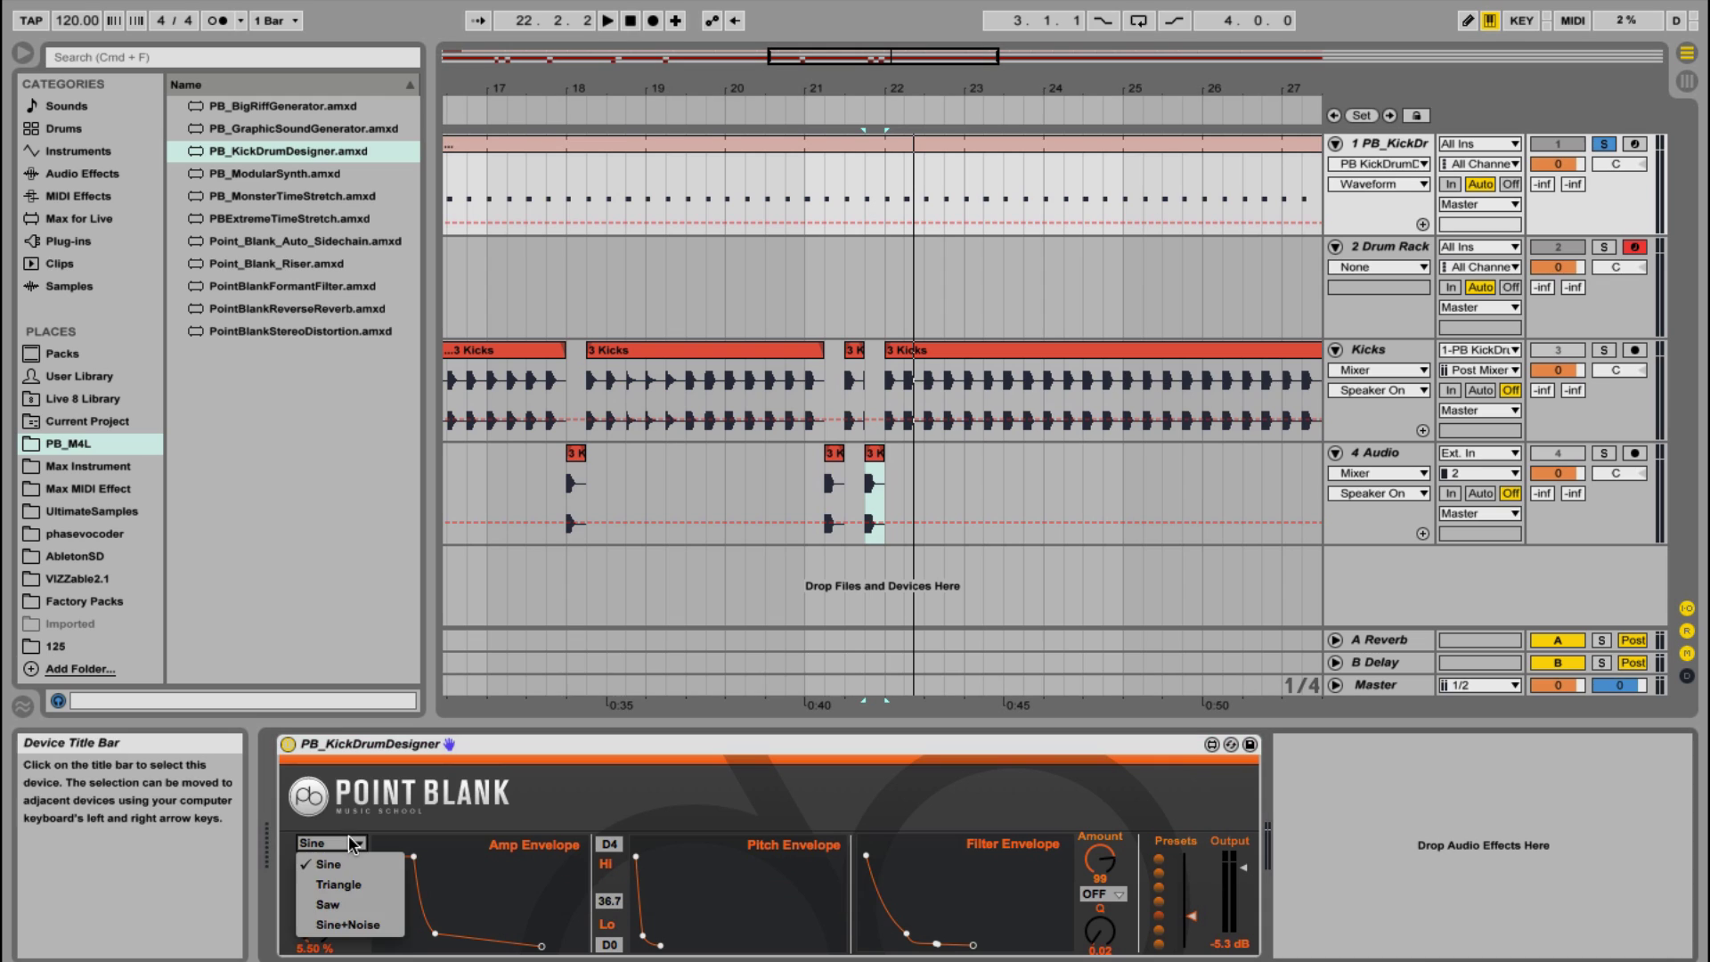
{"action": "left_click", "coordinate": [357, 931]}
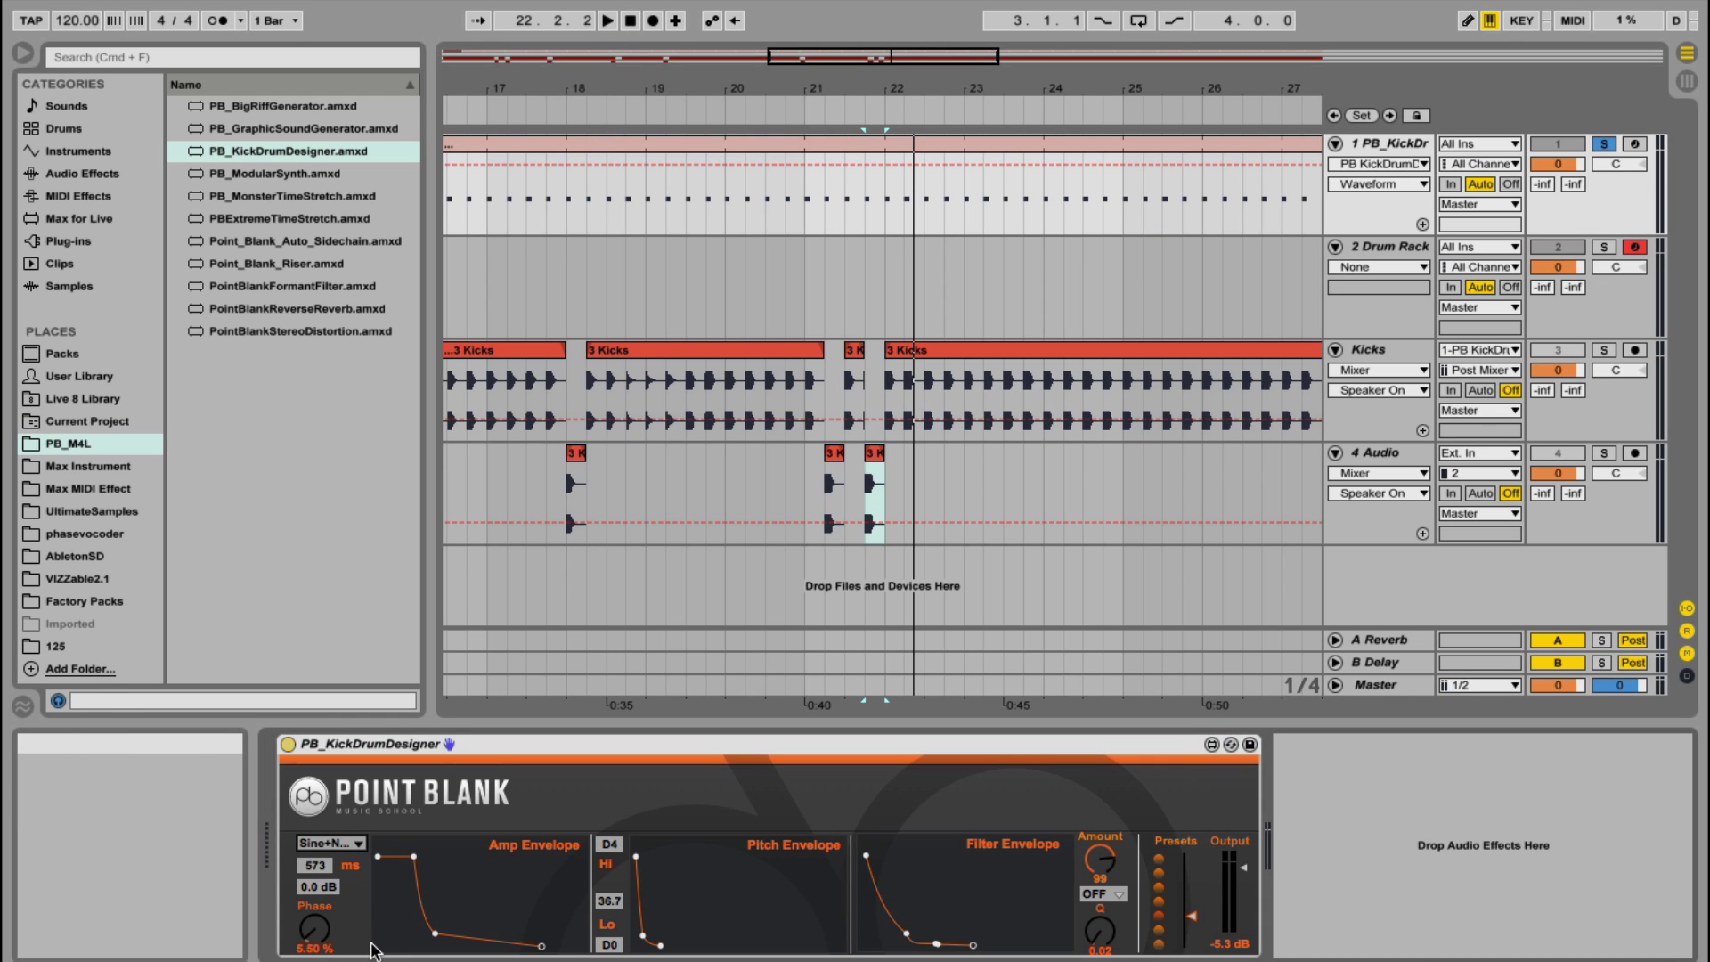
{"action": "key", "text": "space"}
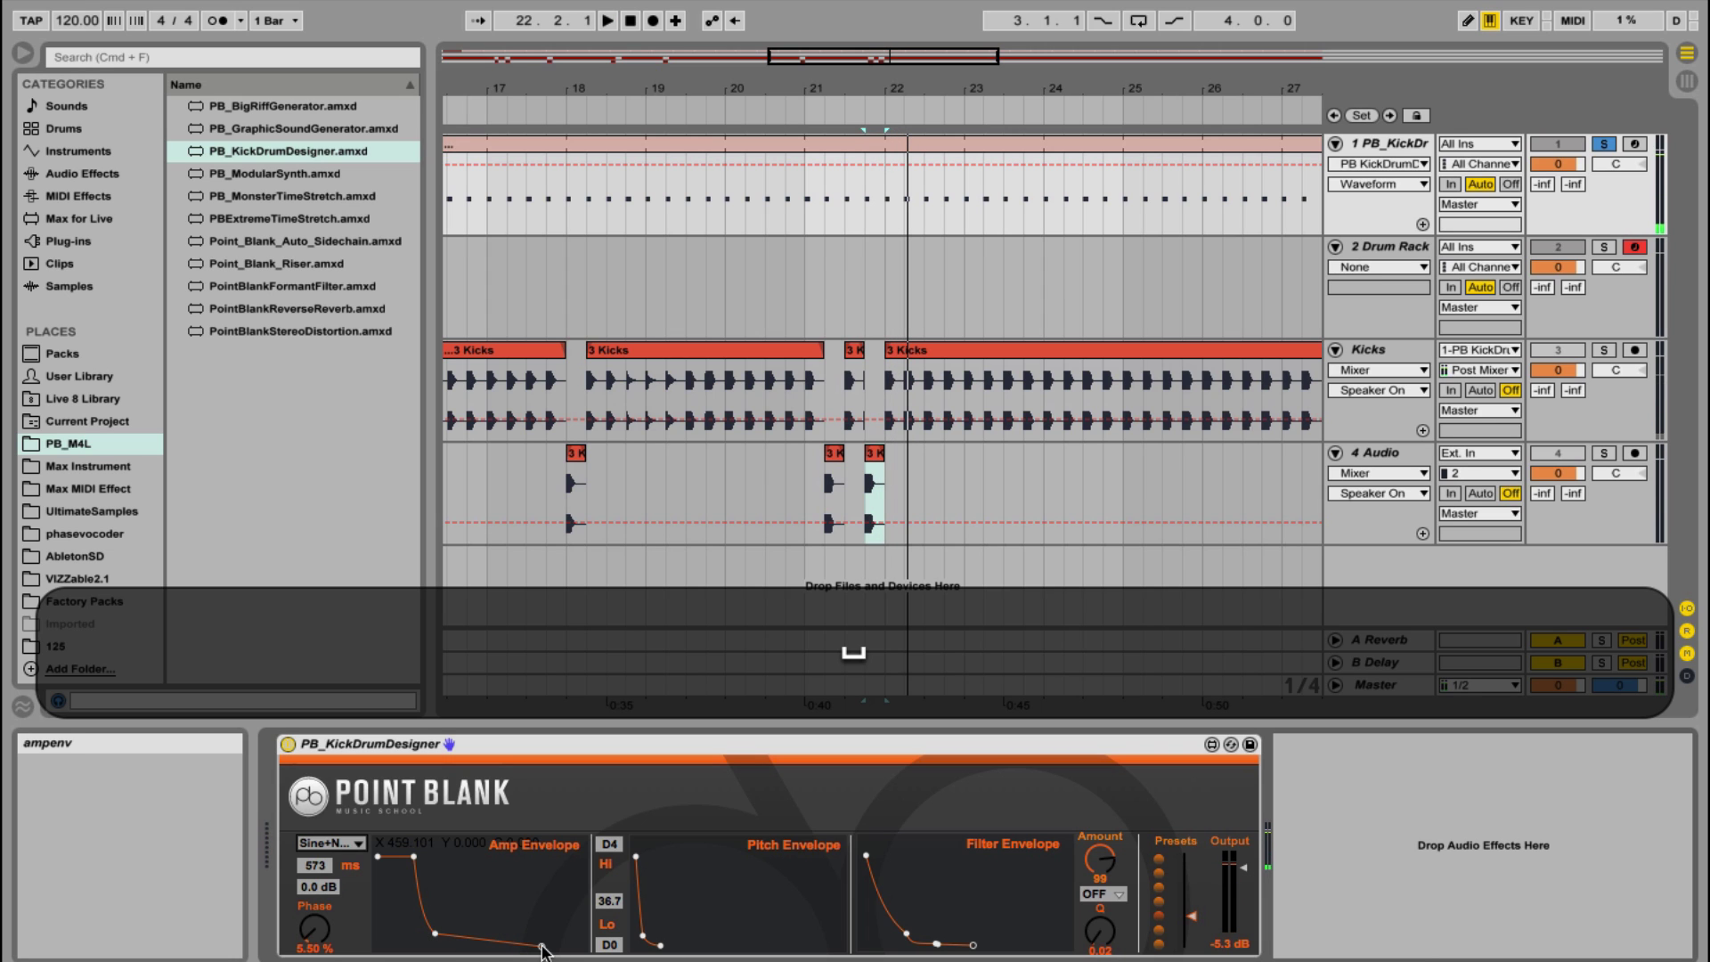
Shorten the Amp Envelope to about 220 ms, delete its lower middle node and curve the decay during playback
{"action": "left_click_drag", "start_coordinate": [541, 947], "coordinate": [479, 951]}
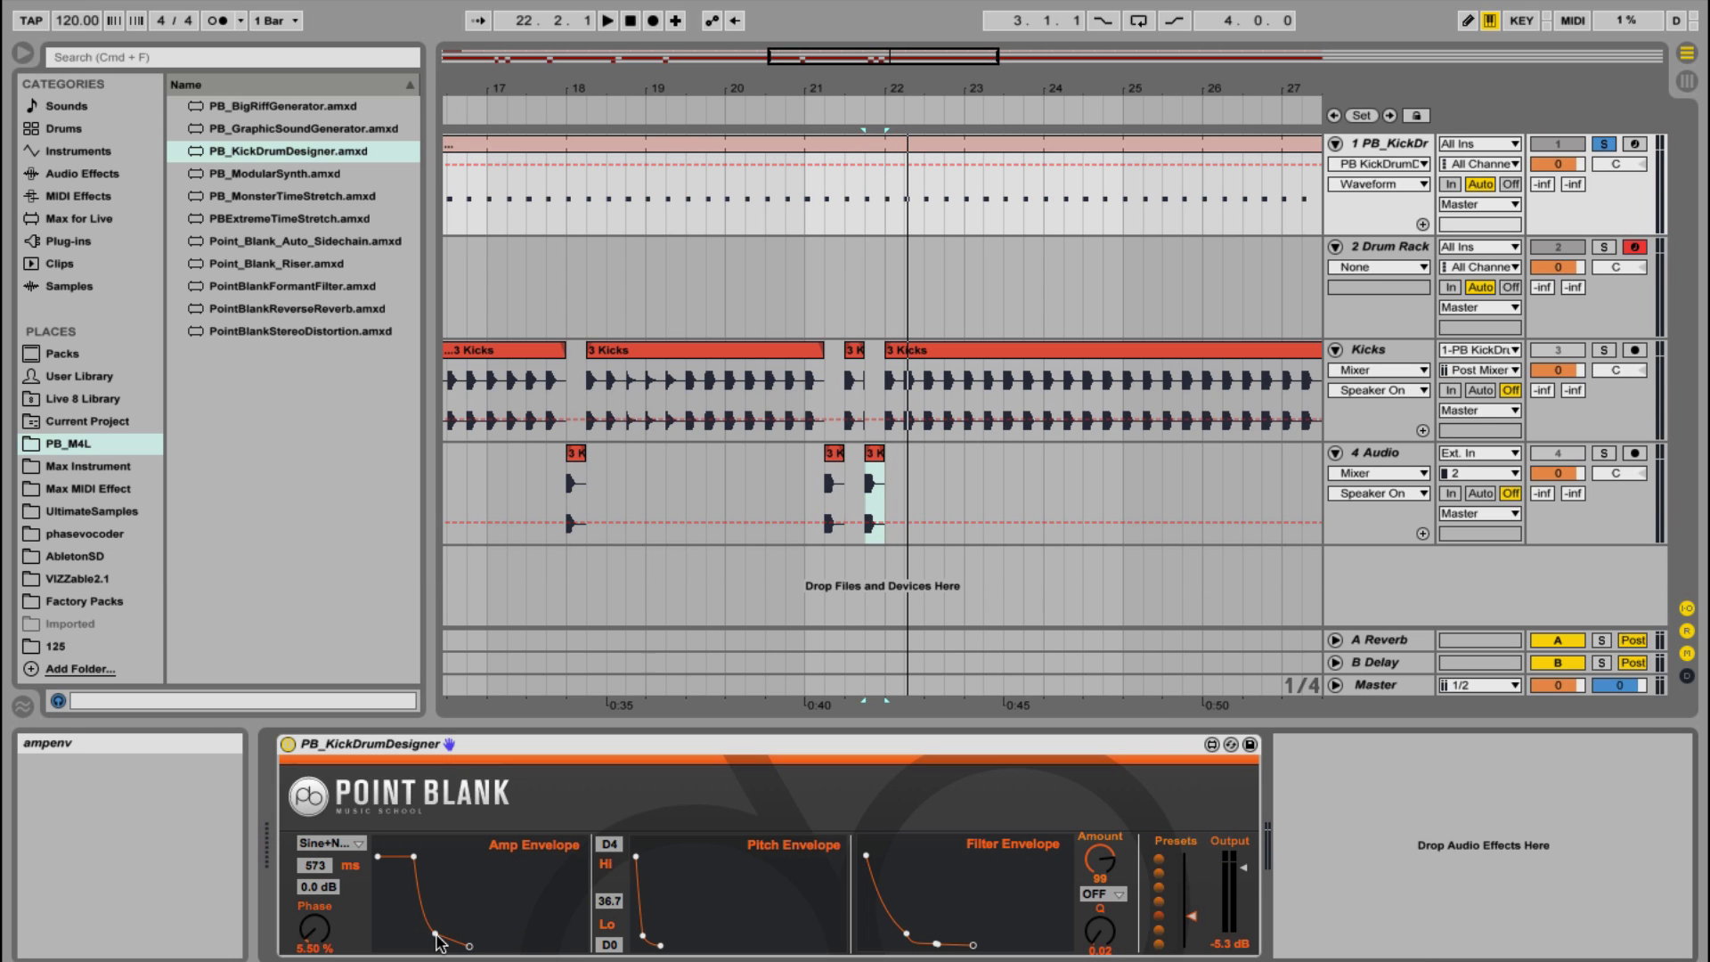
{"action": "key", "text": "shift"}
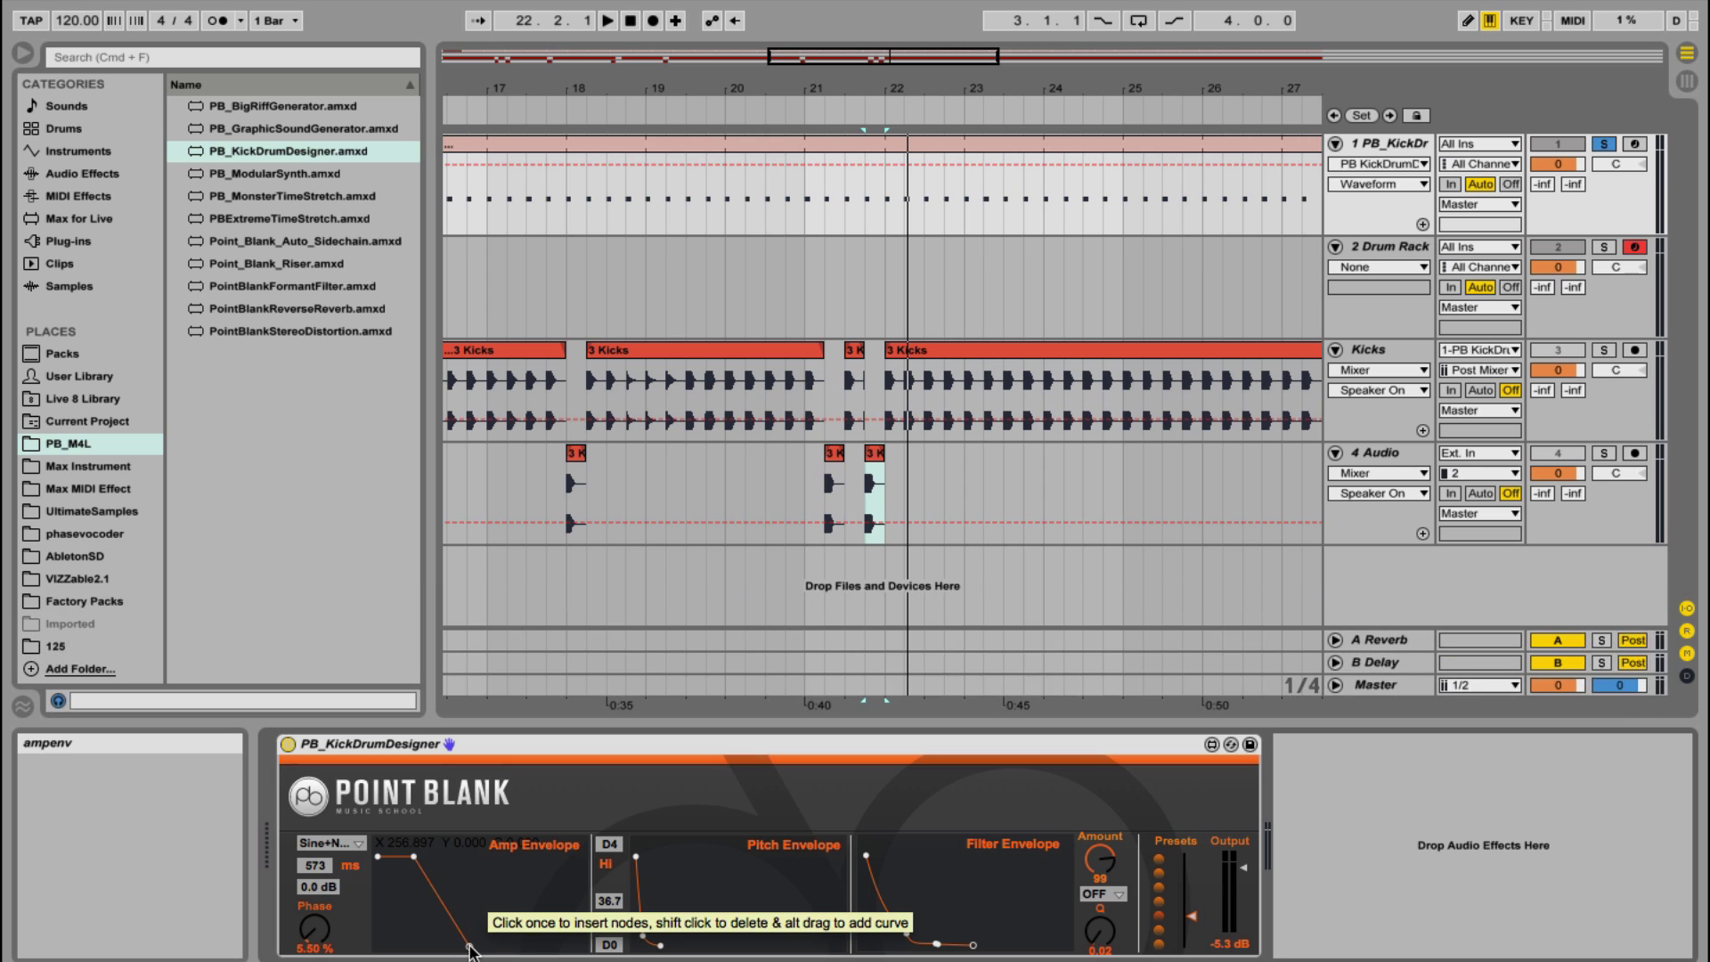
{"action": "key", "text": "space"}
{"action": "key", "text": "alt"}
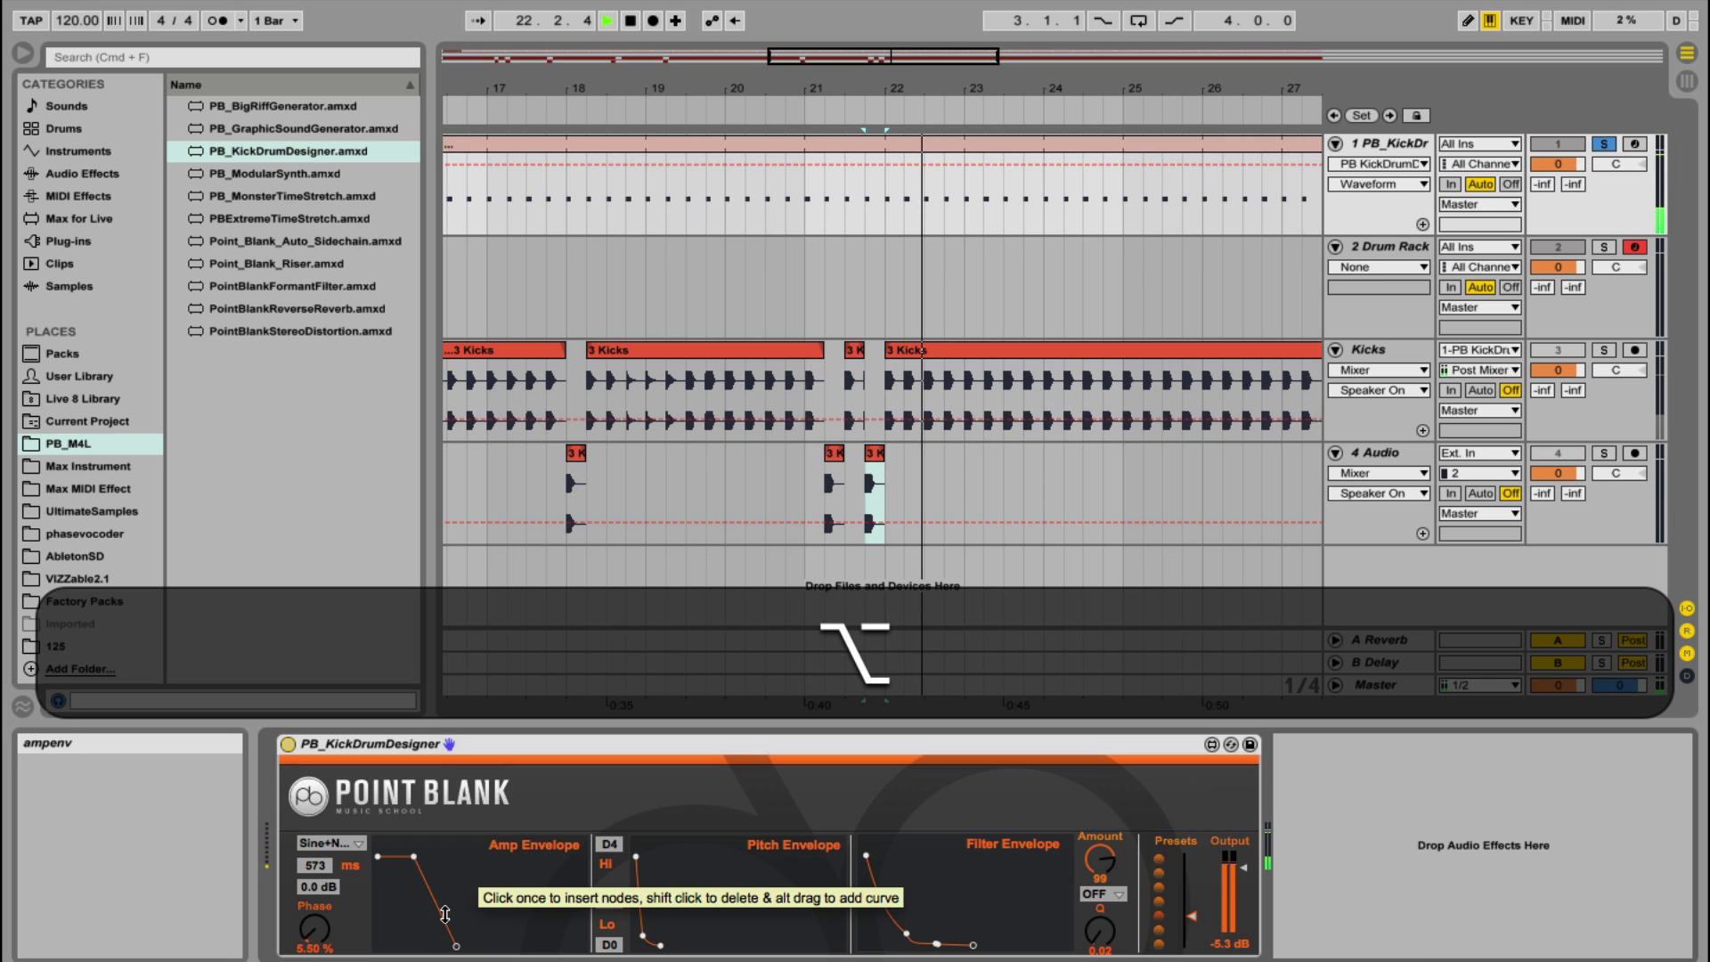
{"action": "left_click_drag", "start_coordinate": [443, 928], "coordinate": [429, 944]}
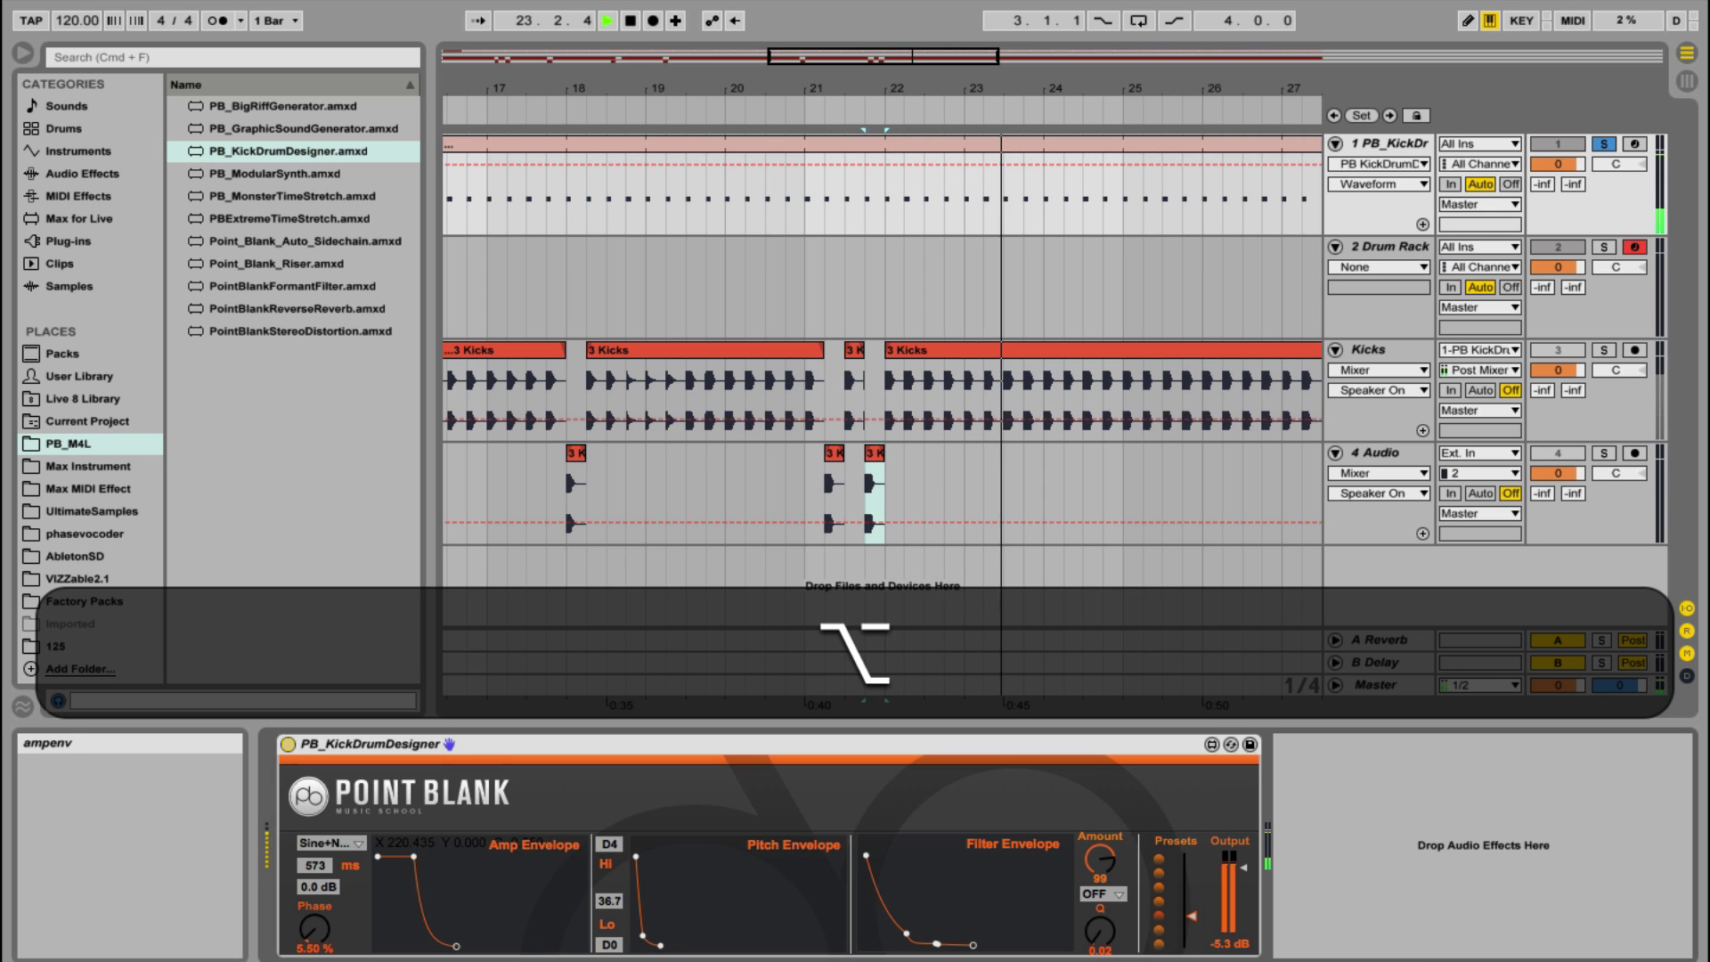
Shorten the Pitch Envelope's tail and set its low range to C-2 and its high range to G4
{"action": "left_click_drag", "start_coordinate": [652, 937], "coordinate": [645, 951]}
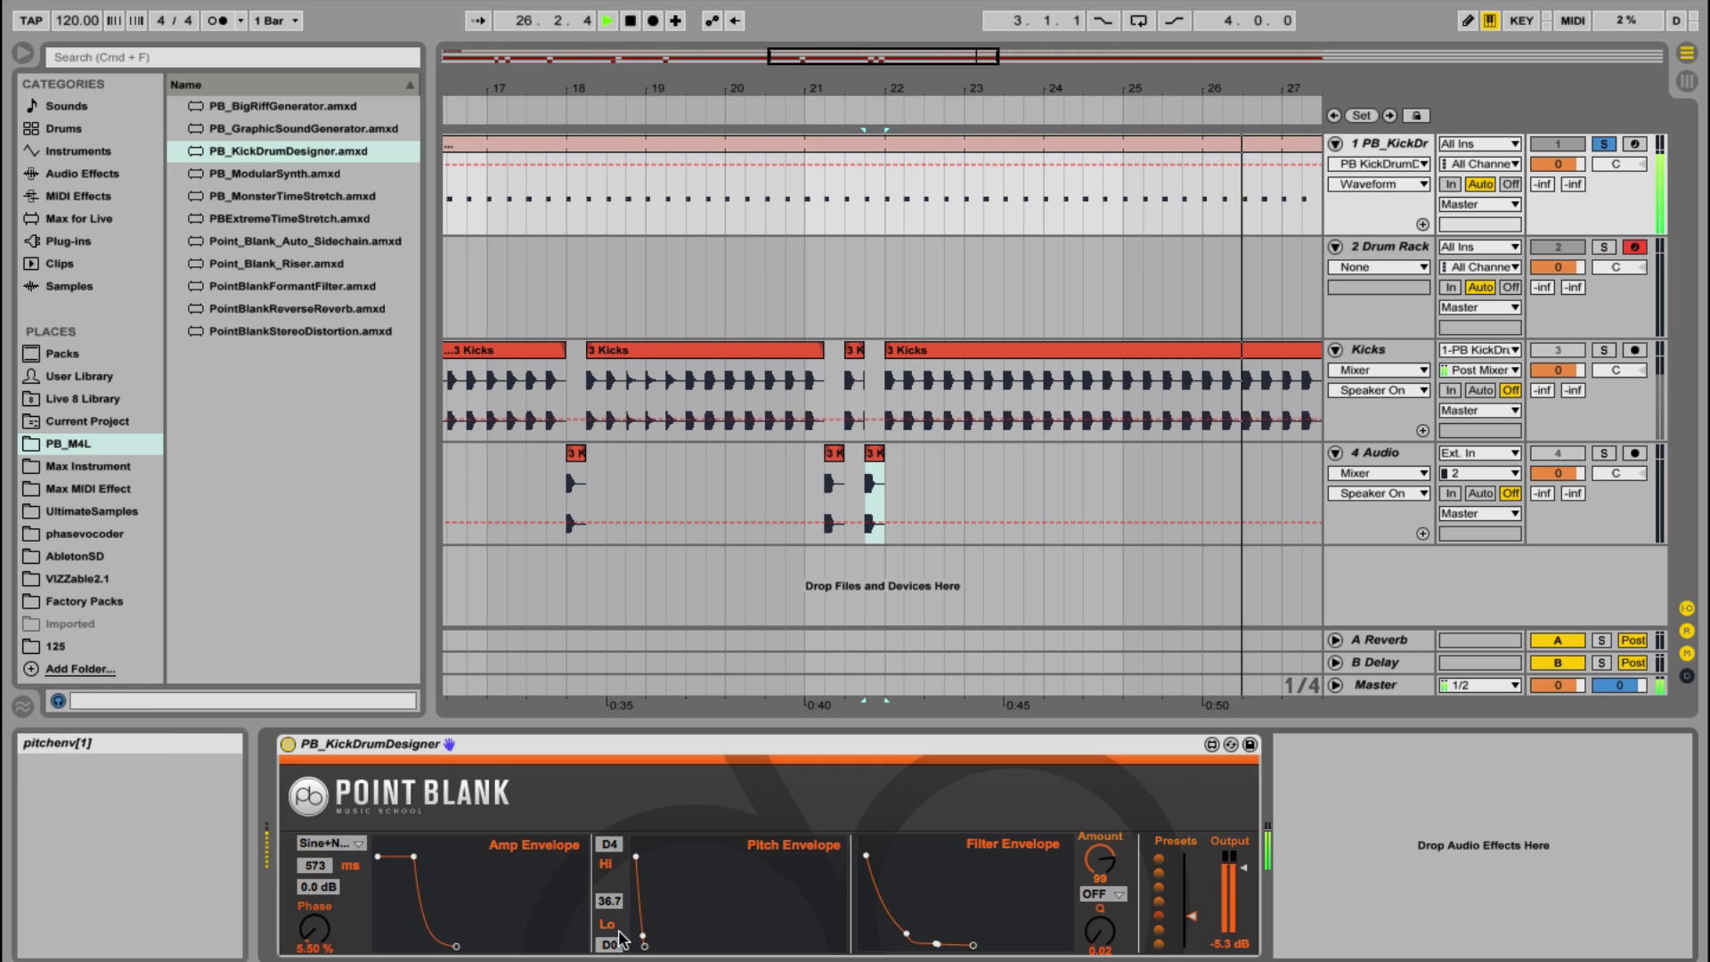
{"action": "left_click_drag", "start_coordinate": [609, 900], "coordinate": [610, 945]}
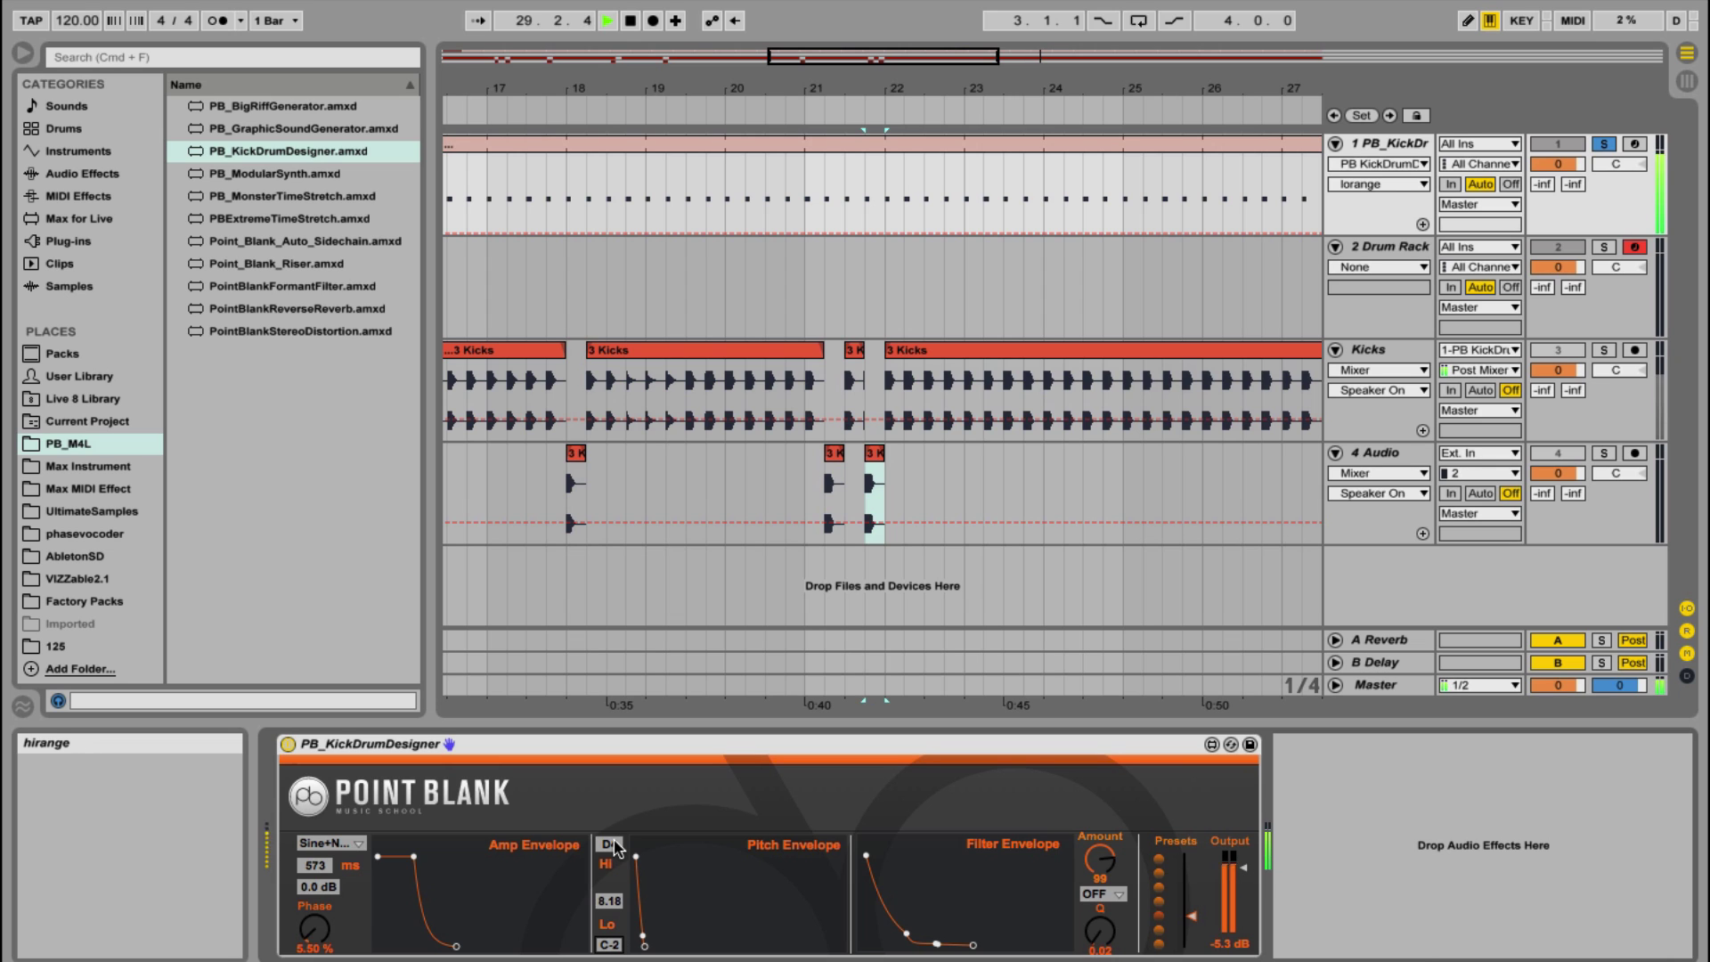
{"action": "left_click_drag", "start_coordinate": [615, 848], "coordinate": [638, 923]}
{"action": "key", "text": "space"}
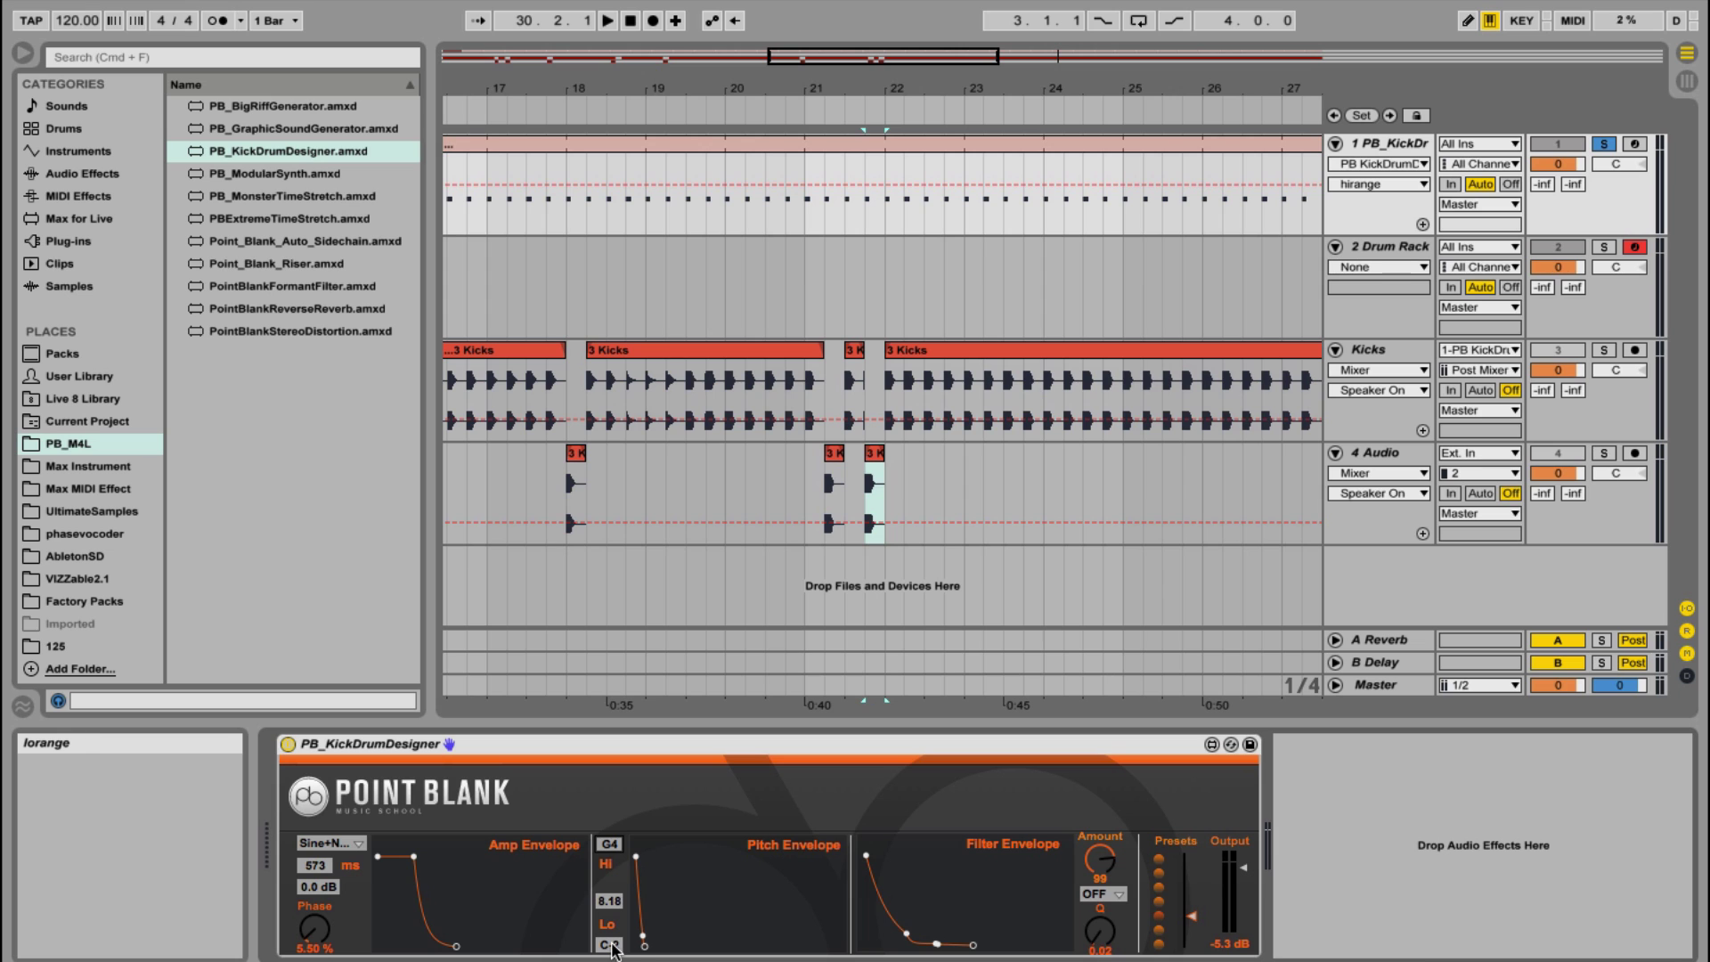
Try B1, A0 and B0 as the Pitch Envelope's low range while auditioning the sound
{"action": "key", "text": "space"}
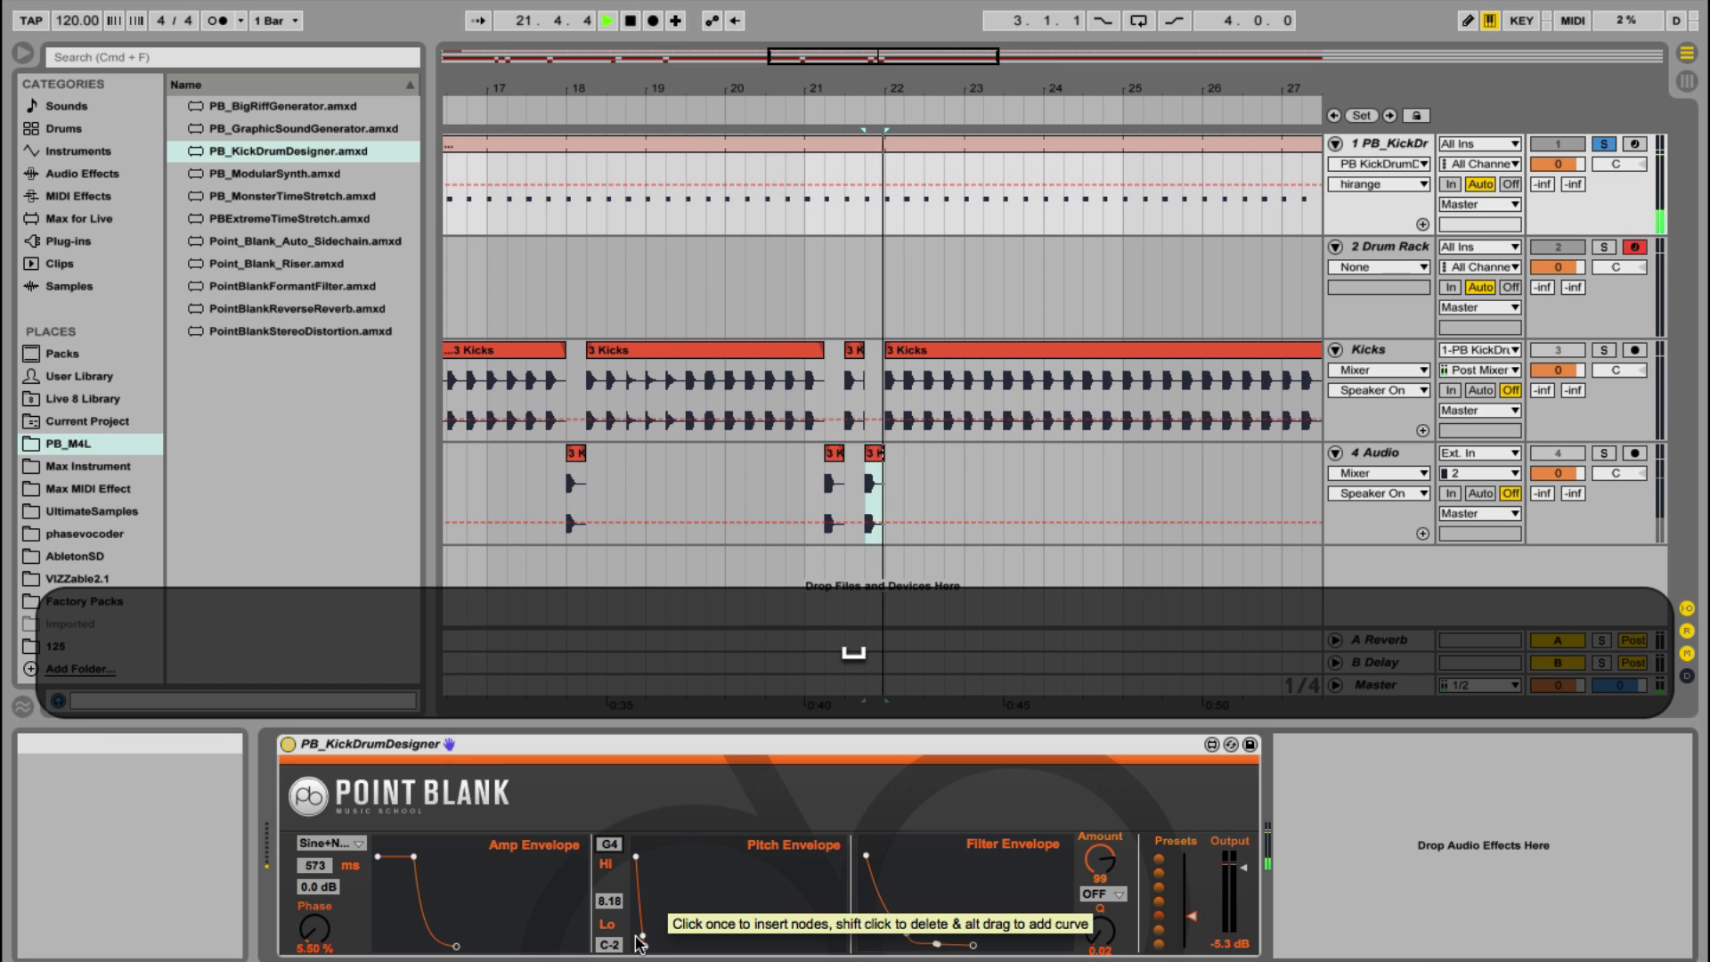
{"action": "mouse_move", "coordinate": [615, 945]}
{"action": "left_mouse_down"}
{"action": "mouse_move", "coordinate": [615, 917]}
{"action": "mouse_move", "coordinate": [644, 938]}
{"action": "left_mouse_up"}
{"action": "key", "text": "space"}
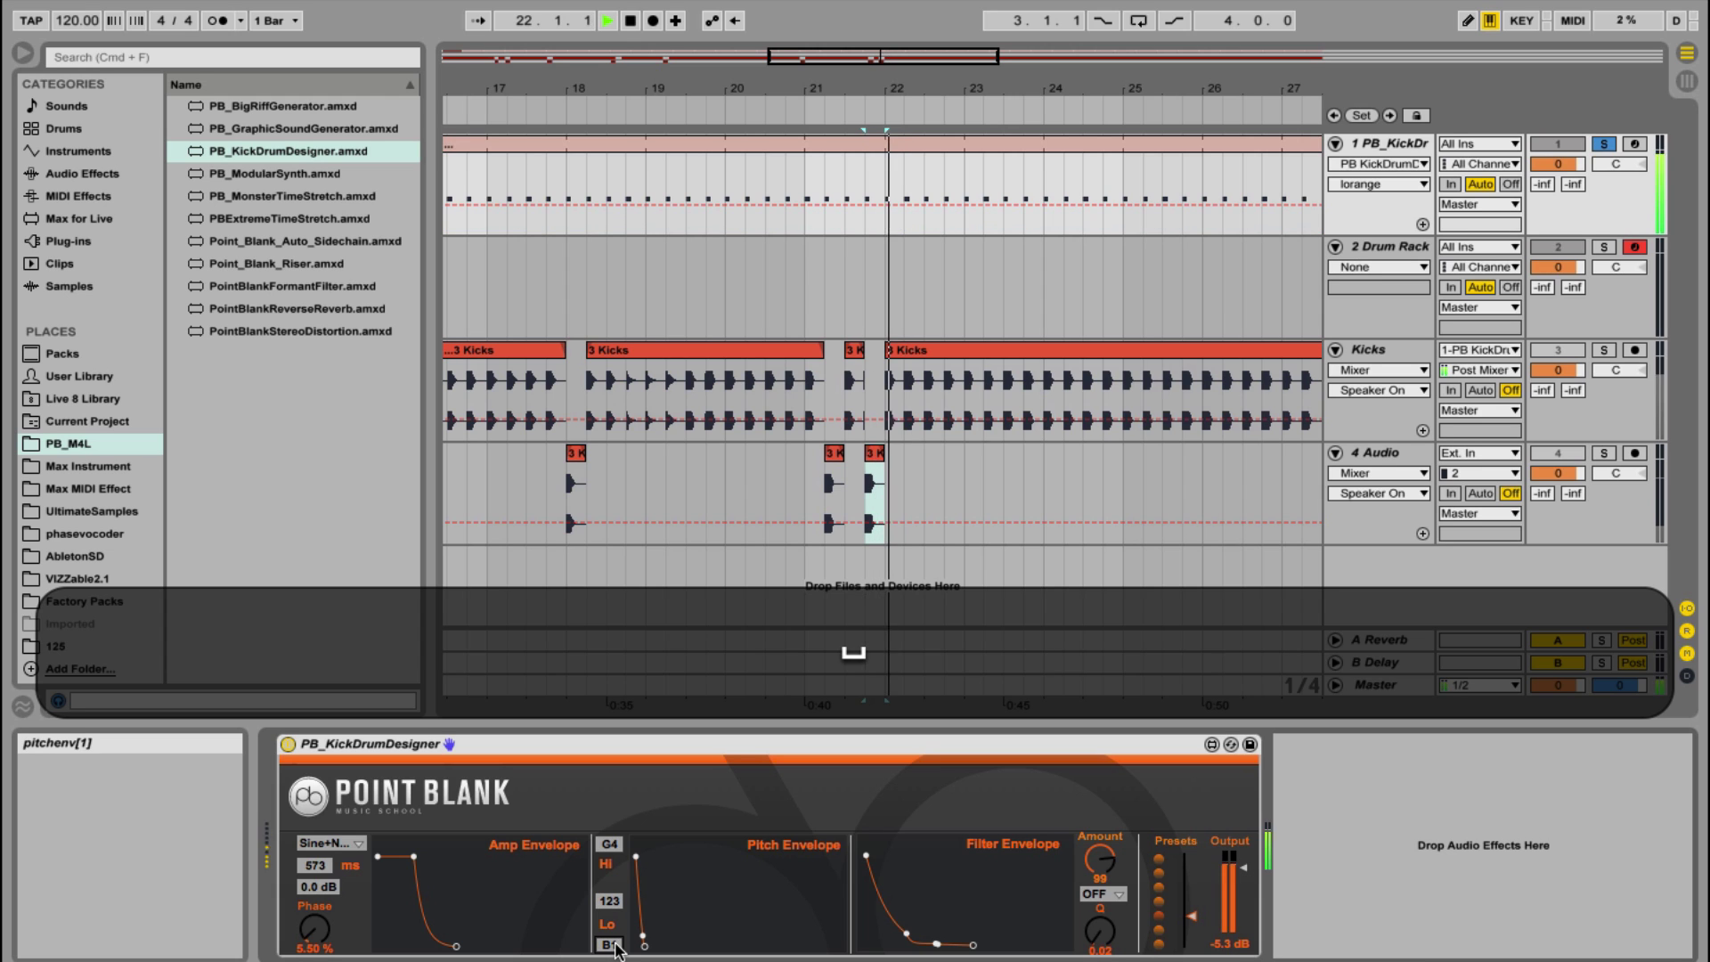
{"action": "mouse_move", "coordinate": [610, 945]}
{"action": "left_mouse_down"}
{"action": "mouse_move", "coordinate": [609, 960]}
{"action": "mouse_move", "coordinate": [610, 932]}
{"action": "left_mouse_up"}
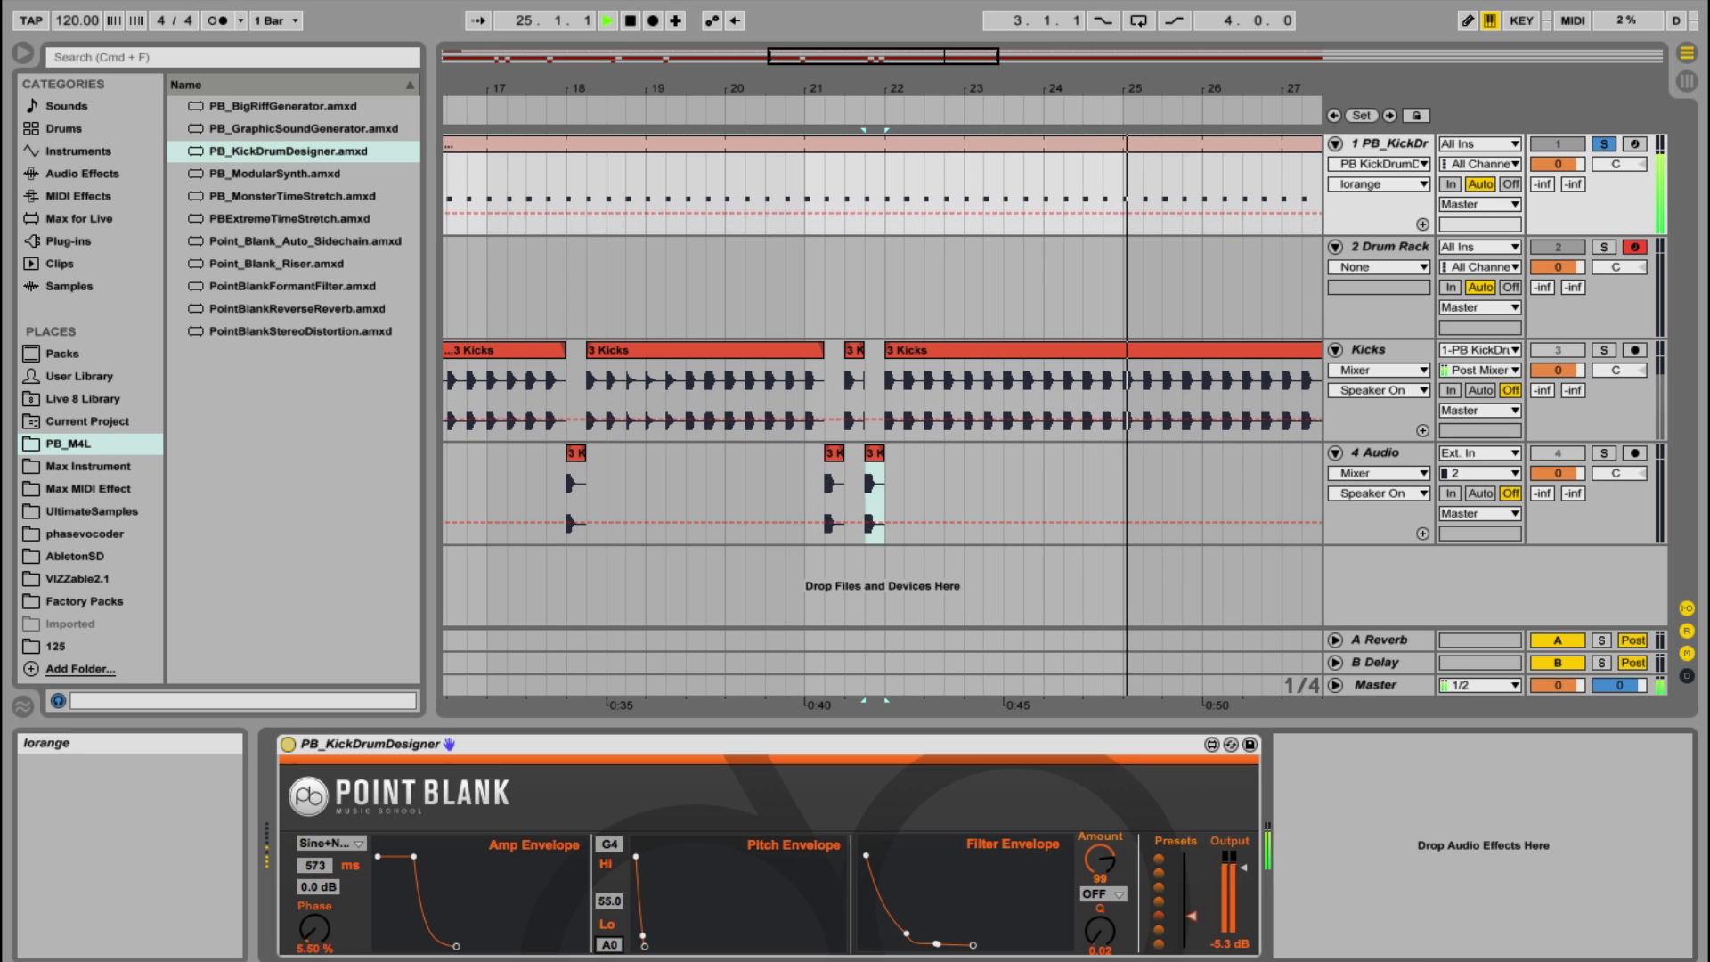
{"action": "key", "text": "space"}
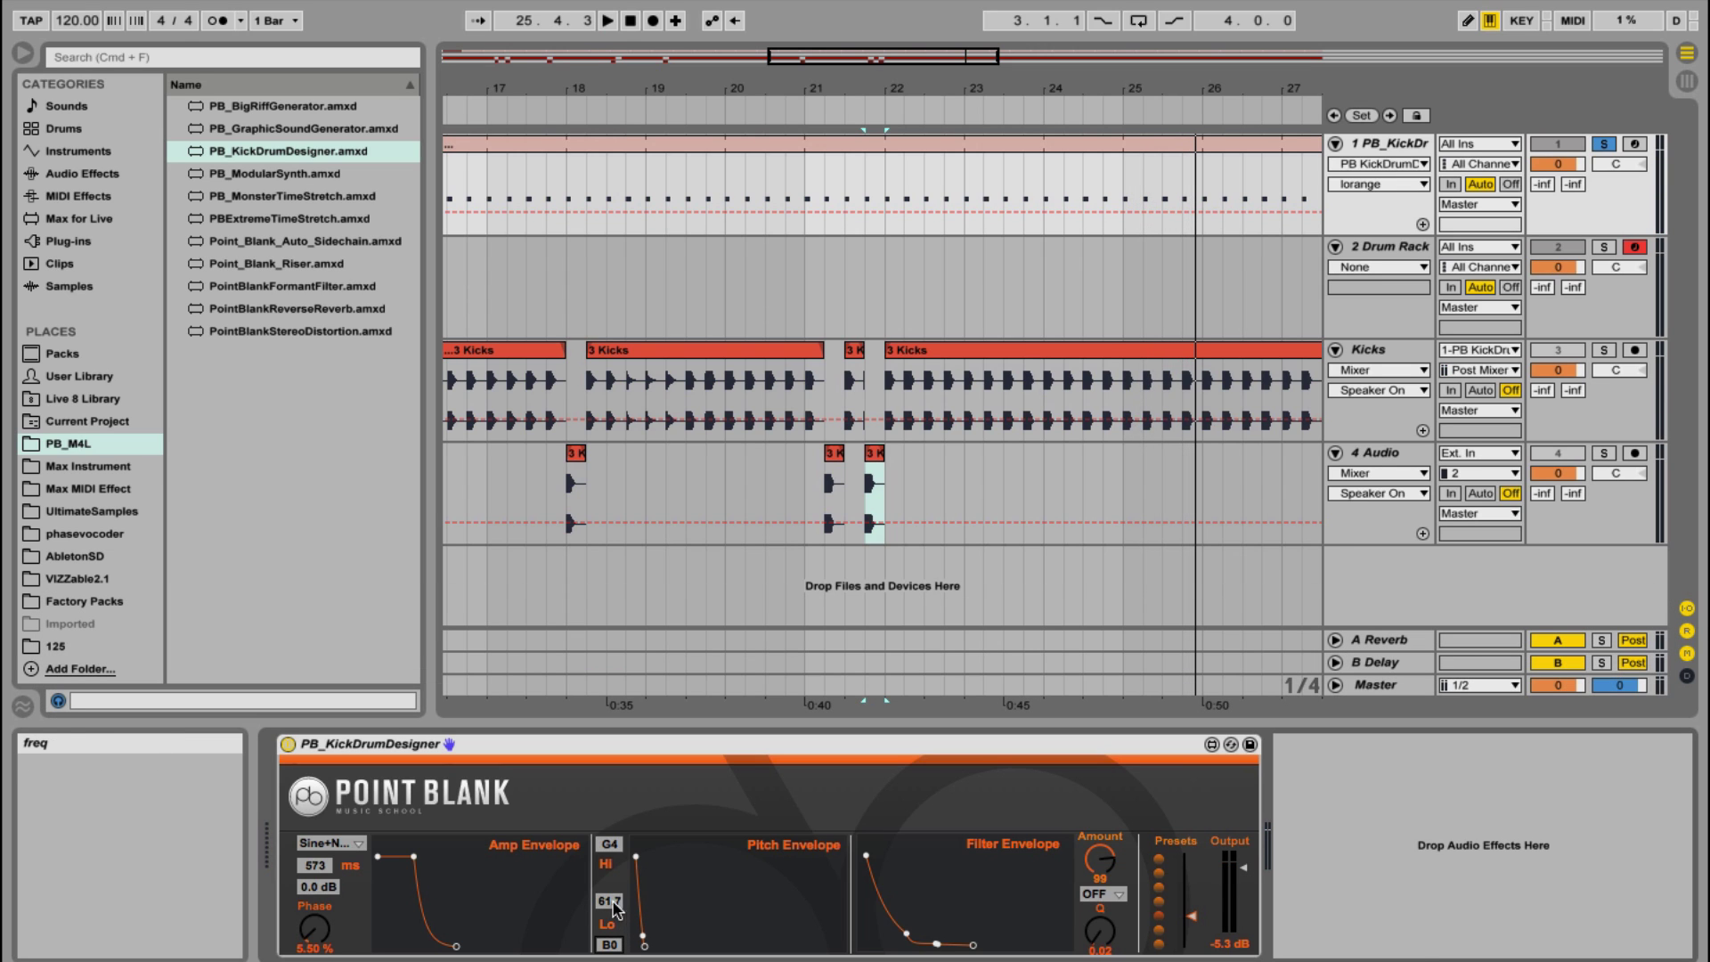
{"action": "left_click_drag", "start_coordinate": [611, 908], "coordinate": [611, 882]}
Set the Pitch Envelope's low range to F#1 and slightly shorten the Amp Envelope's decay while auditioning
{"action": "key", "text": "space"}
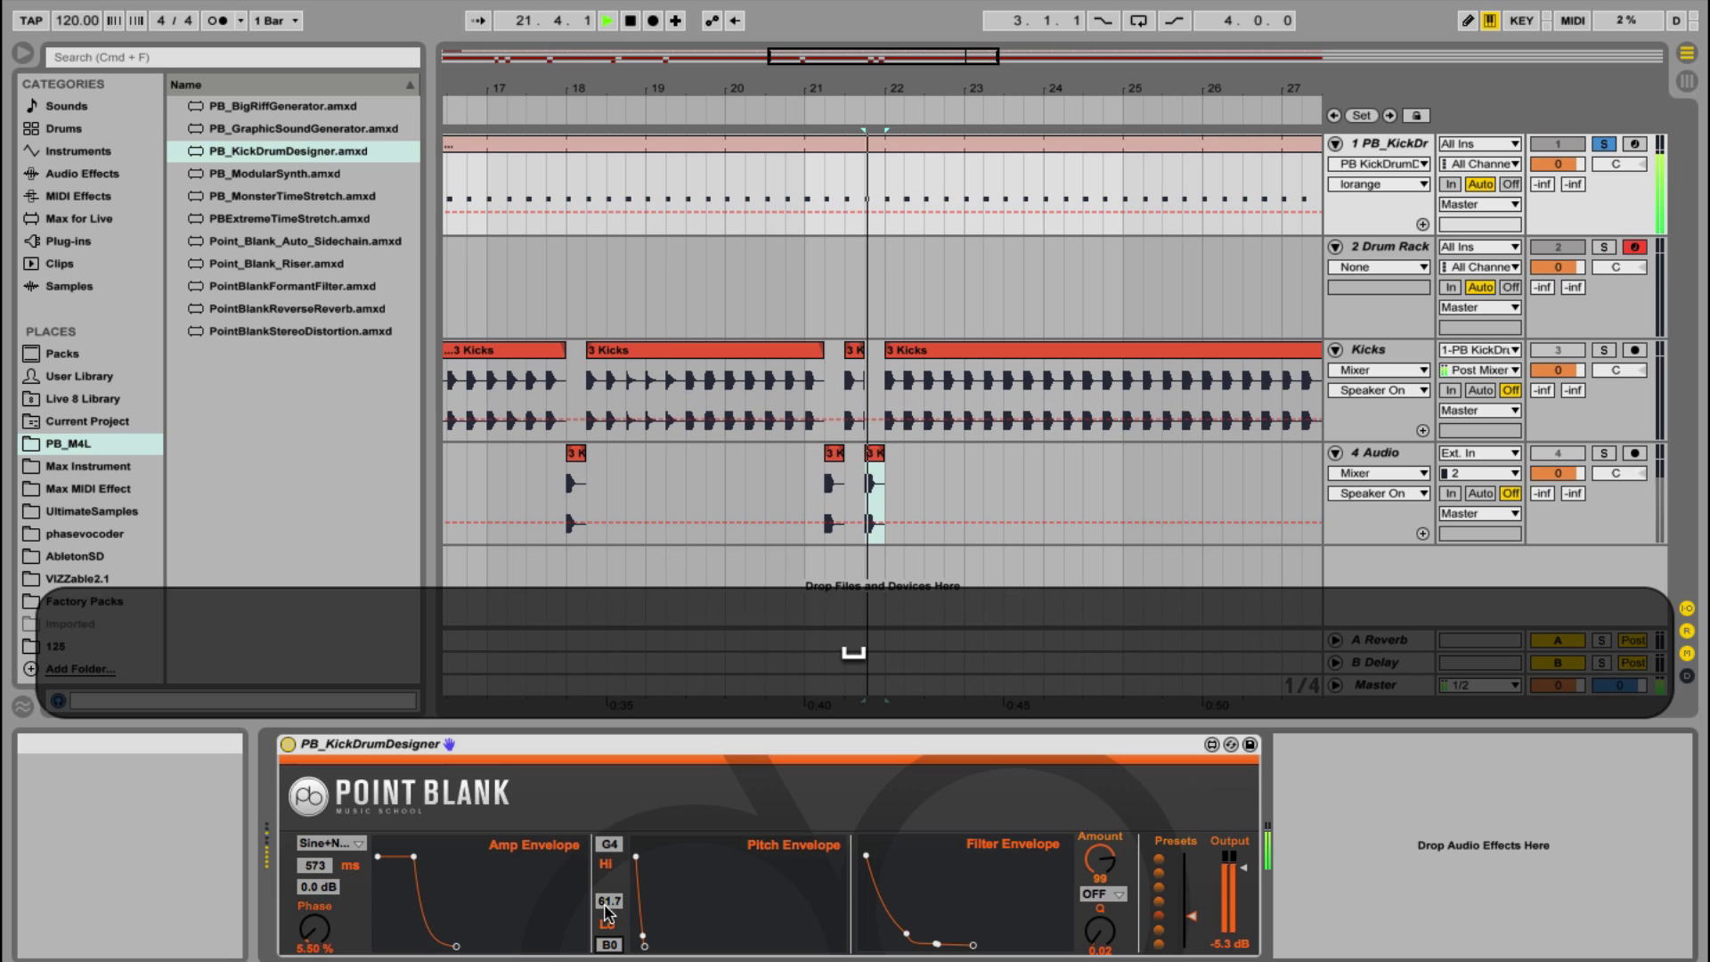
{"action": "left_click_drag", "start_coordinate": [609, 944], "coordinate": [609, 930]}
{"action": "left_click_drag", "start_coordinate": [456, 947], "coordinate": [446, 947]}
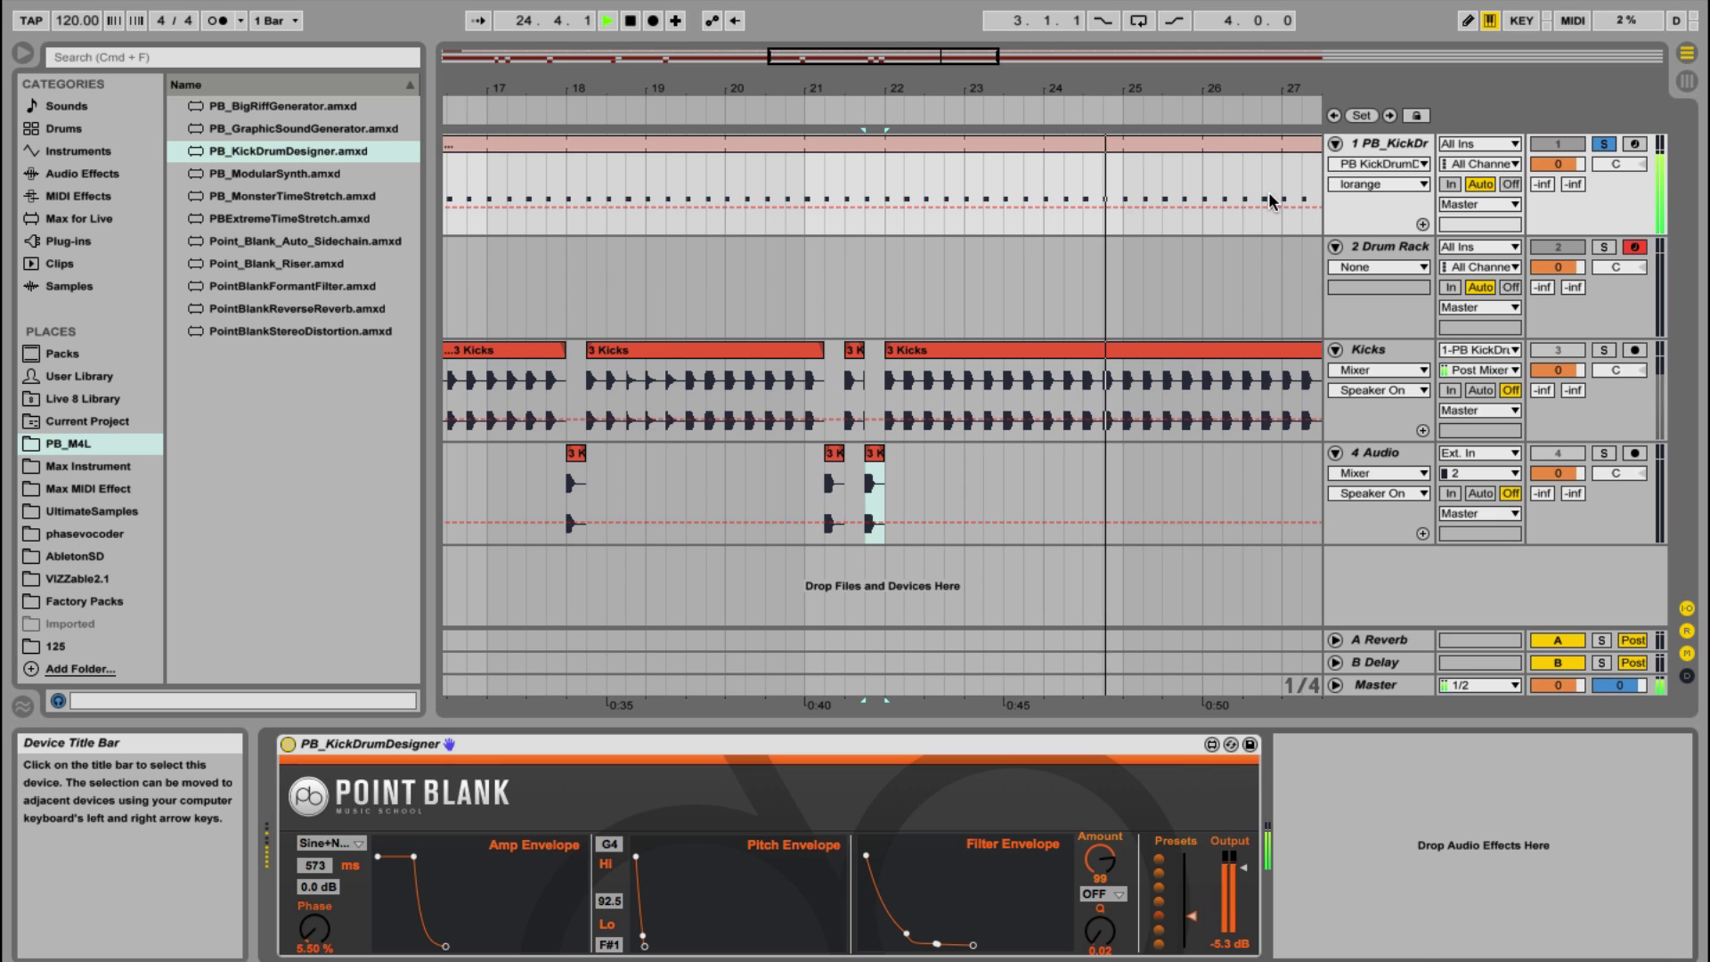
{"action": "key", "text": "space"}
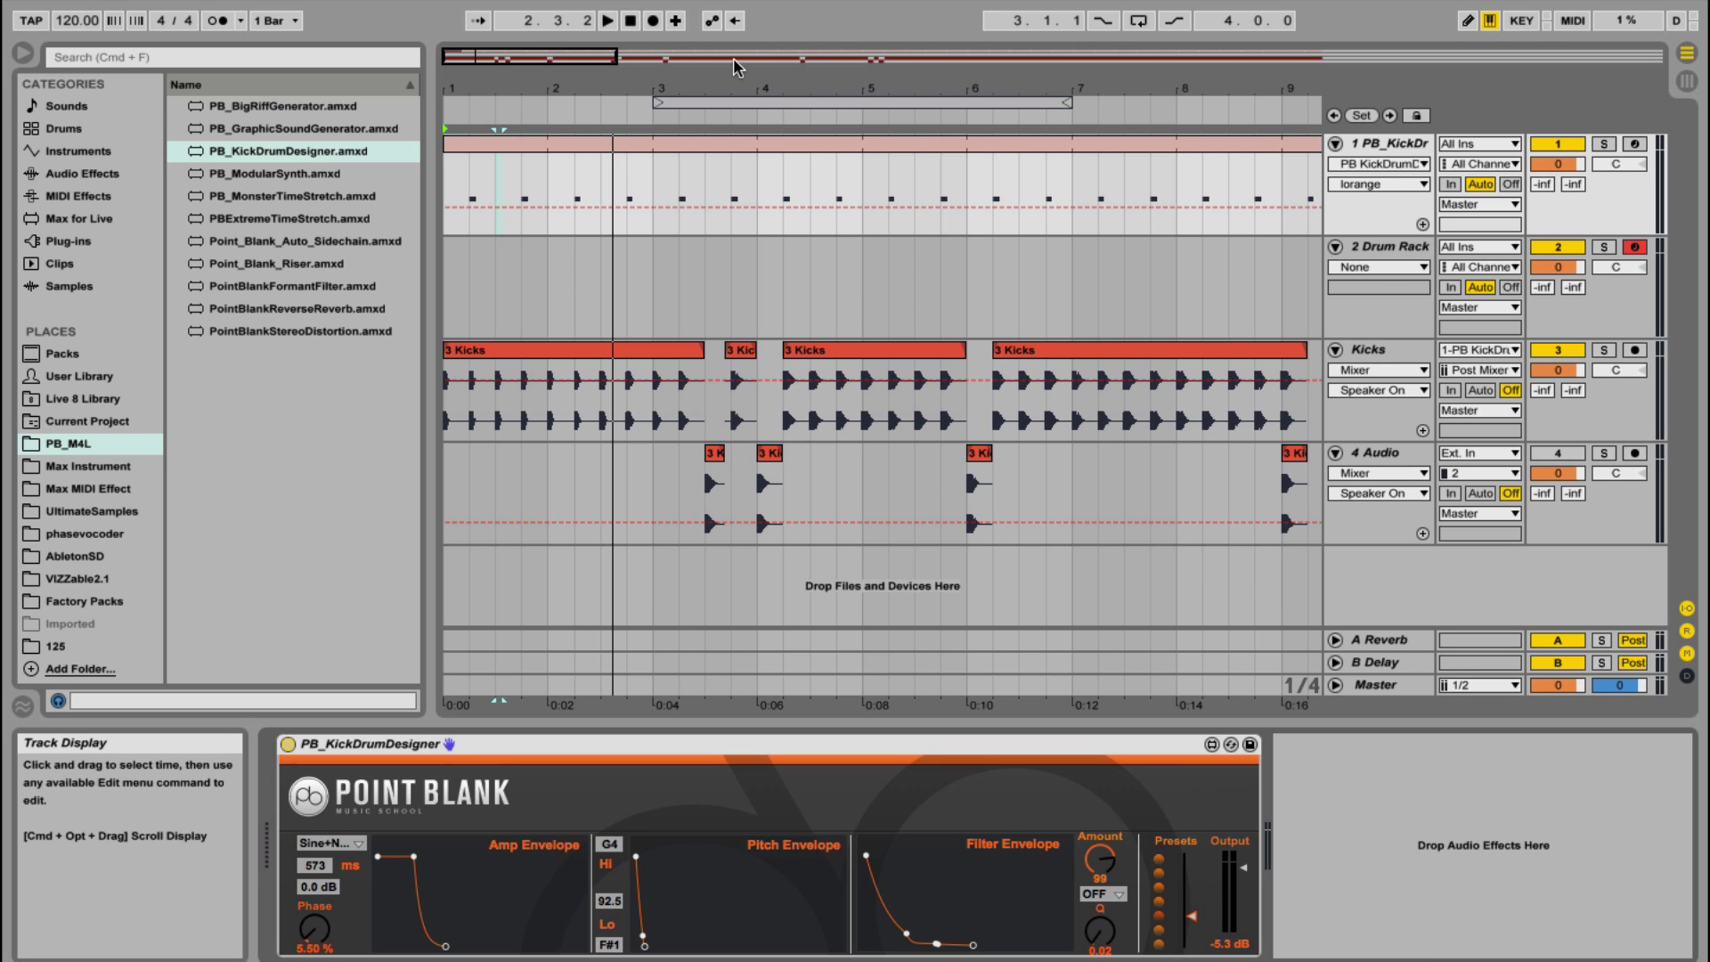
Delete all recorded kick clips from the Kicks track and rename the track Snares
{"action": "left_click_drag", "start_coordinate": [588, 56], "coordinate": [328, 385]}
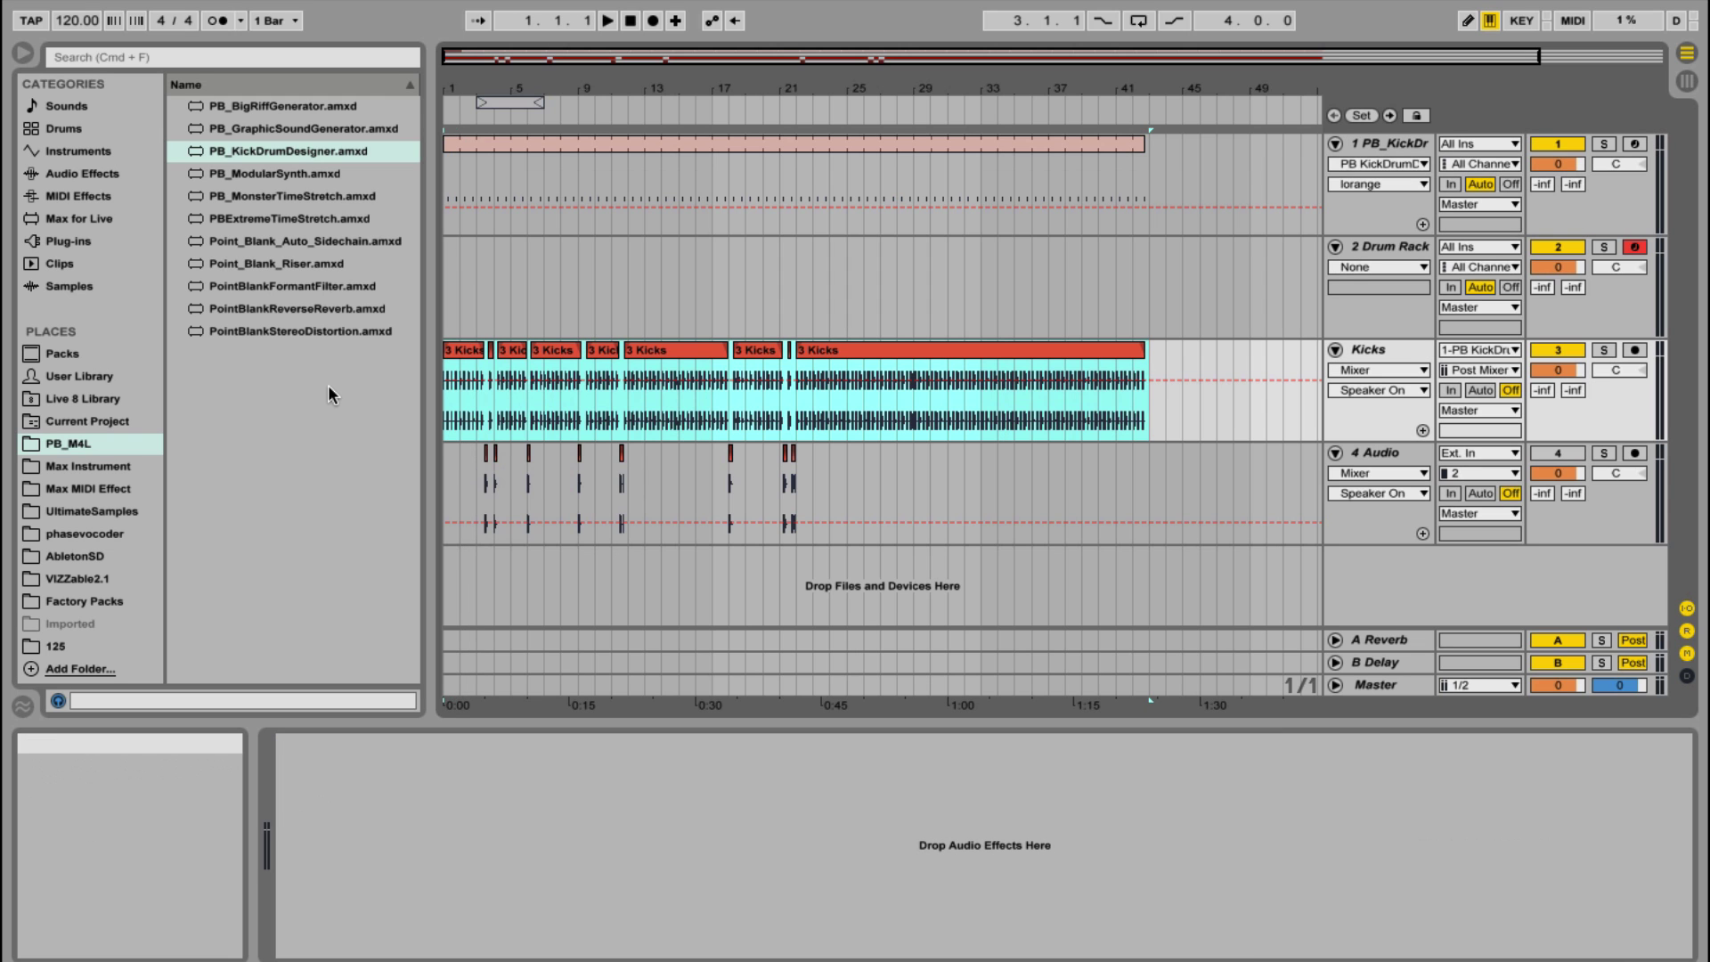
{"action": "key", "text": "BackSpace"}
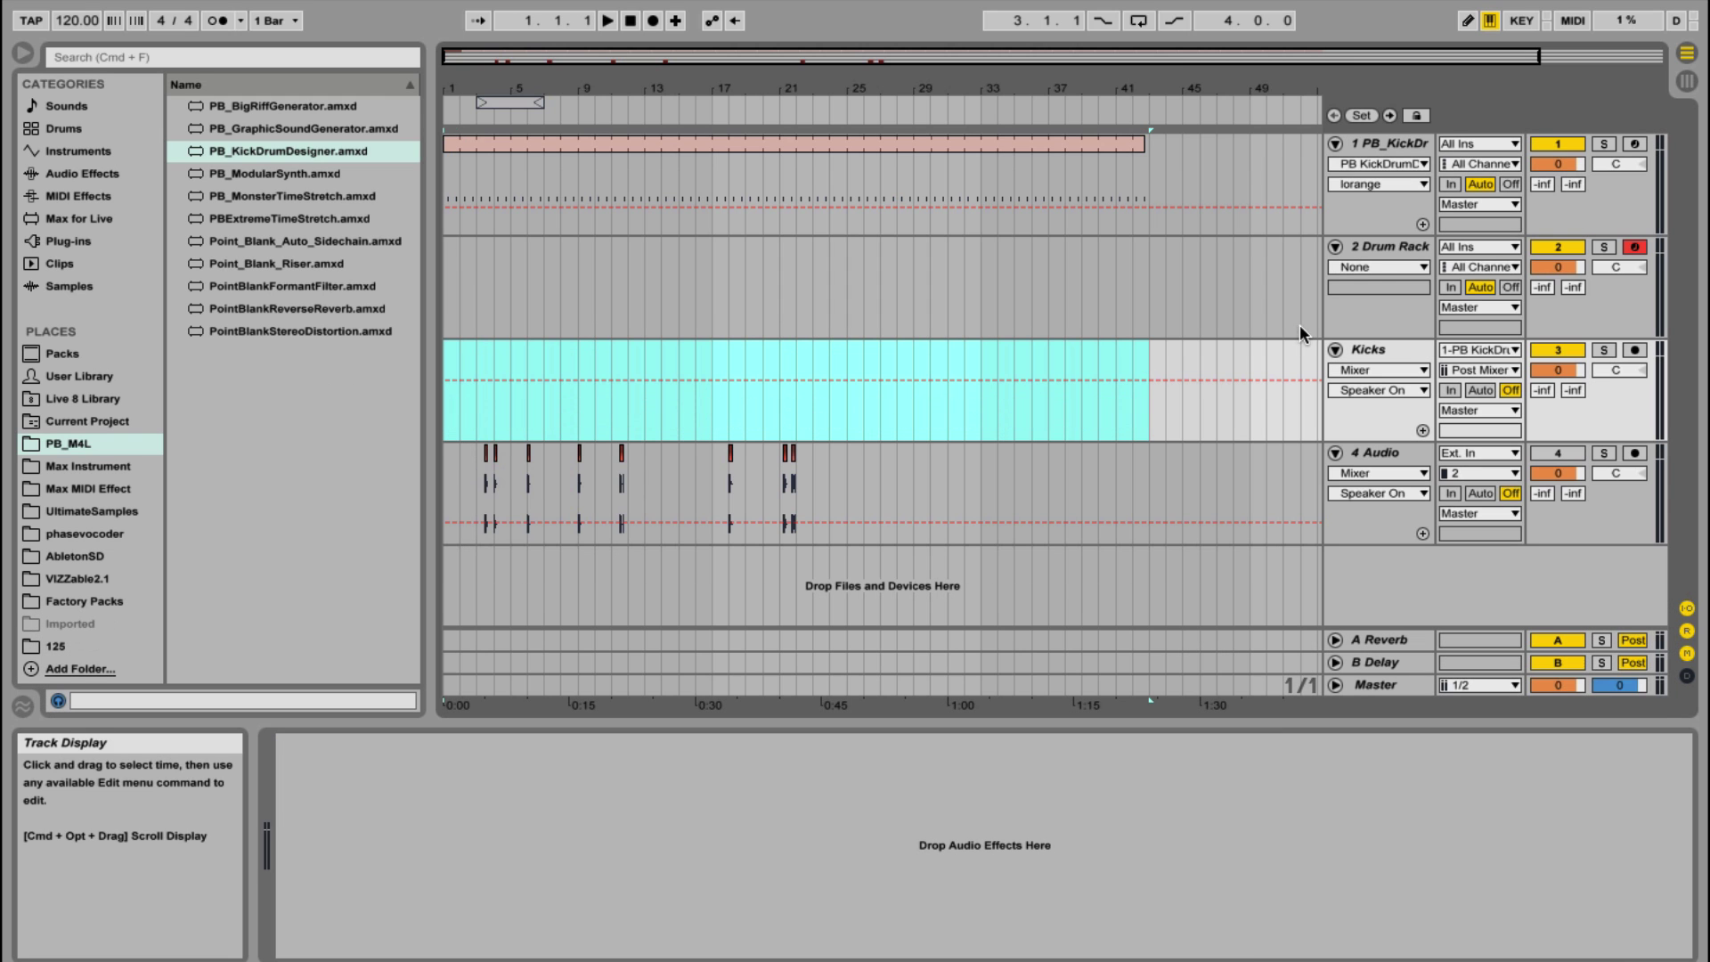
{"action": "left_click", "coordinate": [1360, 351]}
{"action": "key", "text": "shift+super+r"}
{"action": "type", "text": "Snare"}
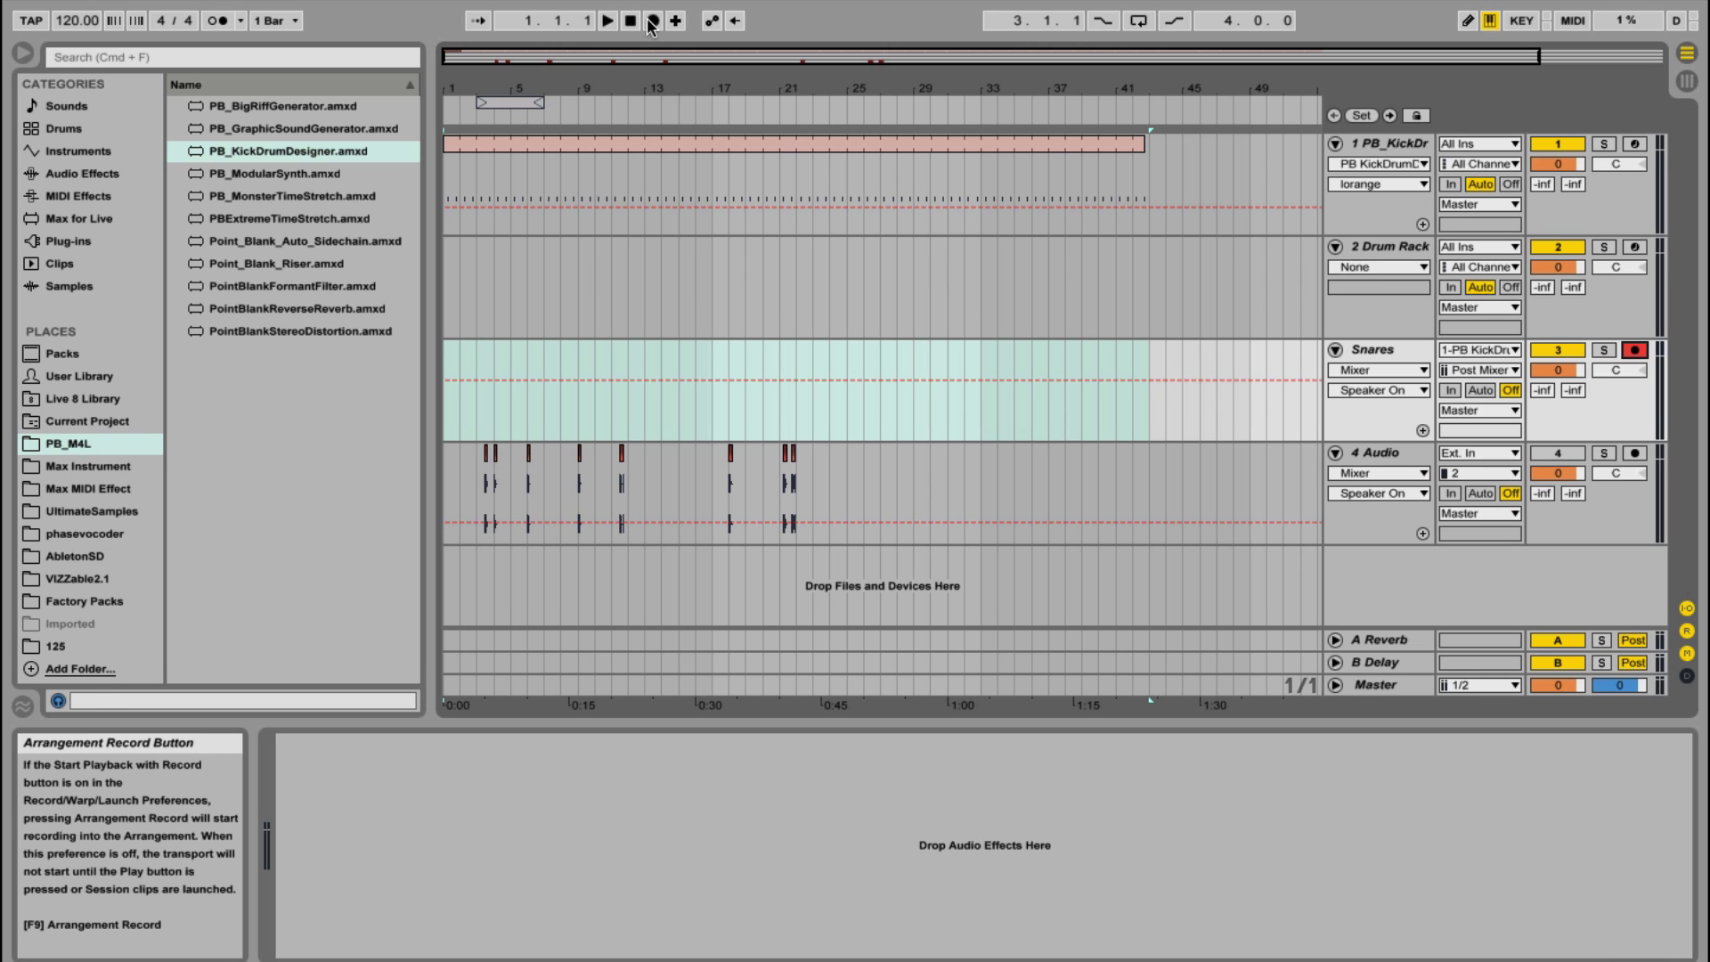
Record about 14 bars of snare variations onto the Snares track while varying the PB_KickDrumDesigner pitch range and Amp Envelope
{"action": "key", "text": "Tab"}
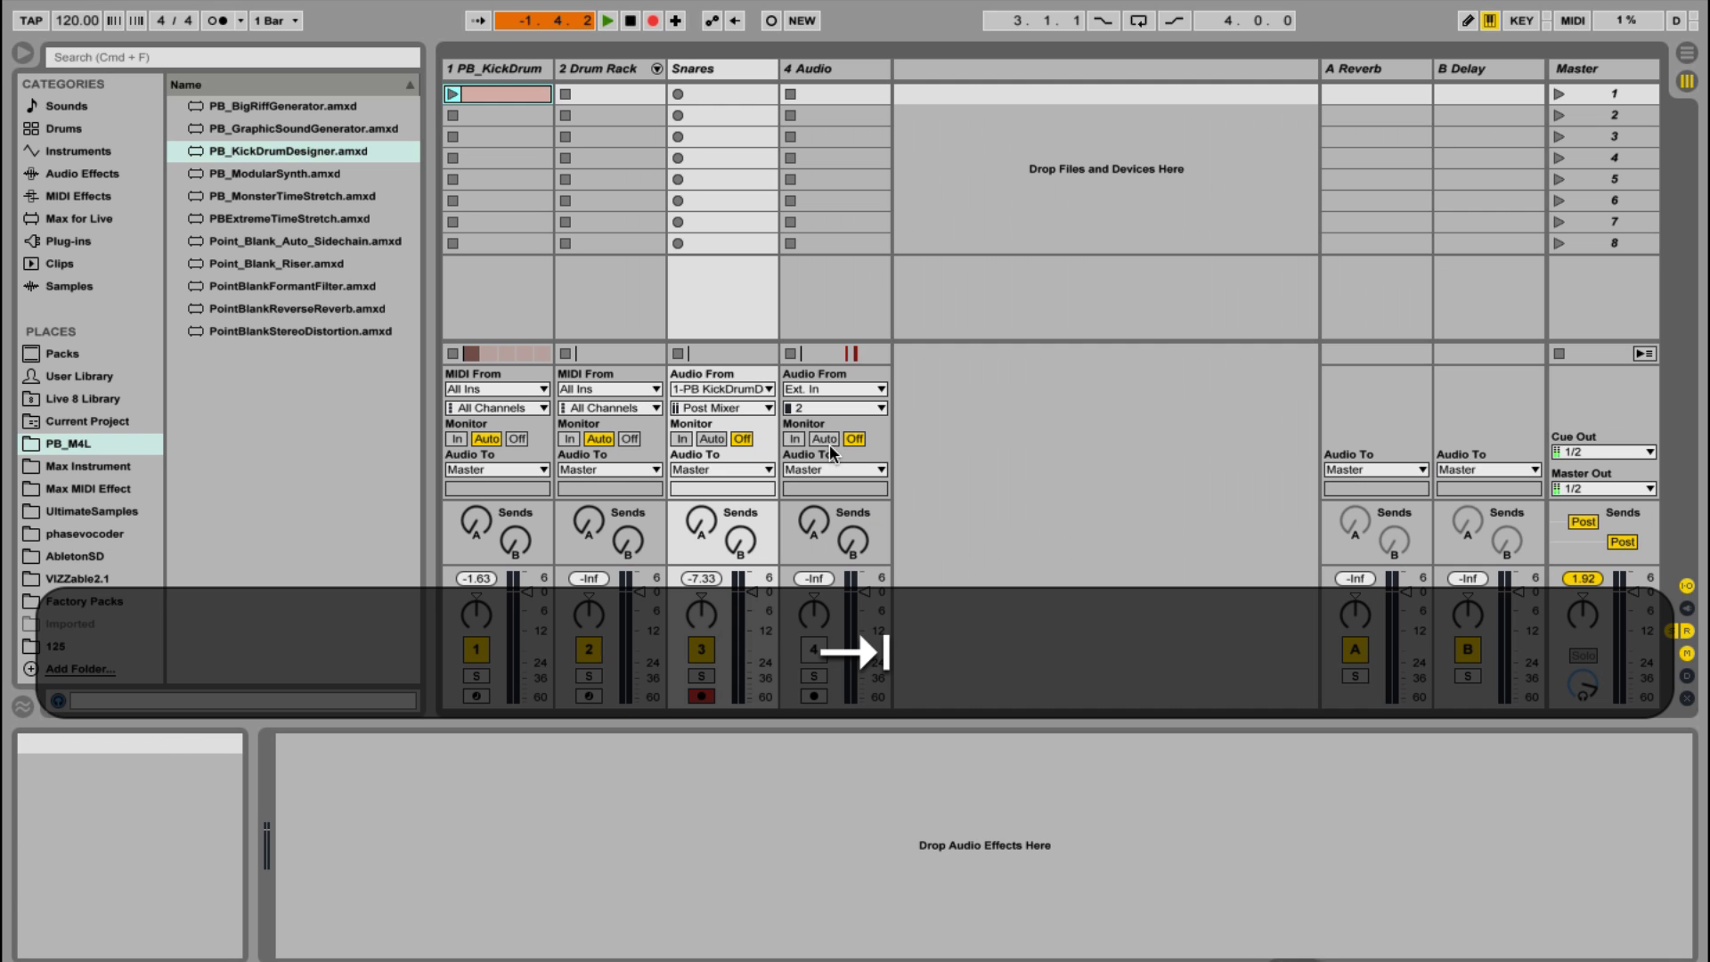
{"action": "left_click", "coordinate": [495, 69]}
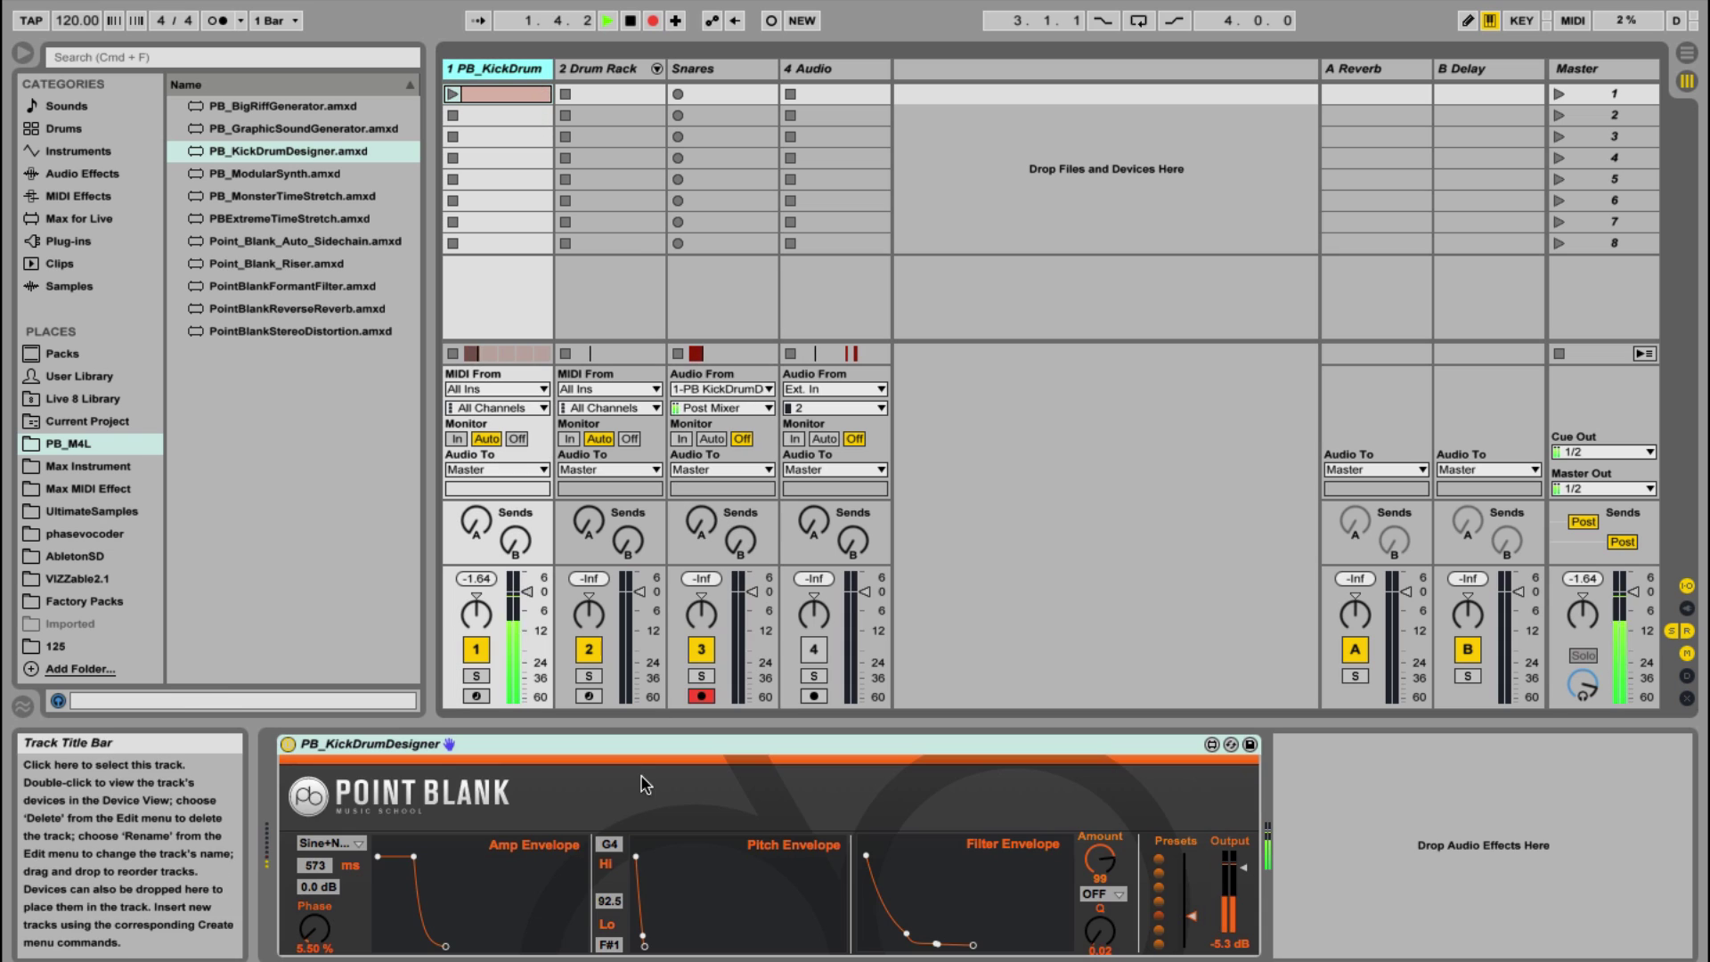
{"action": "left_click_drag", "start_coordinate": [615, 944], "coordinate": [526, 952]}
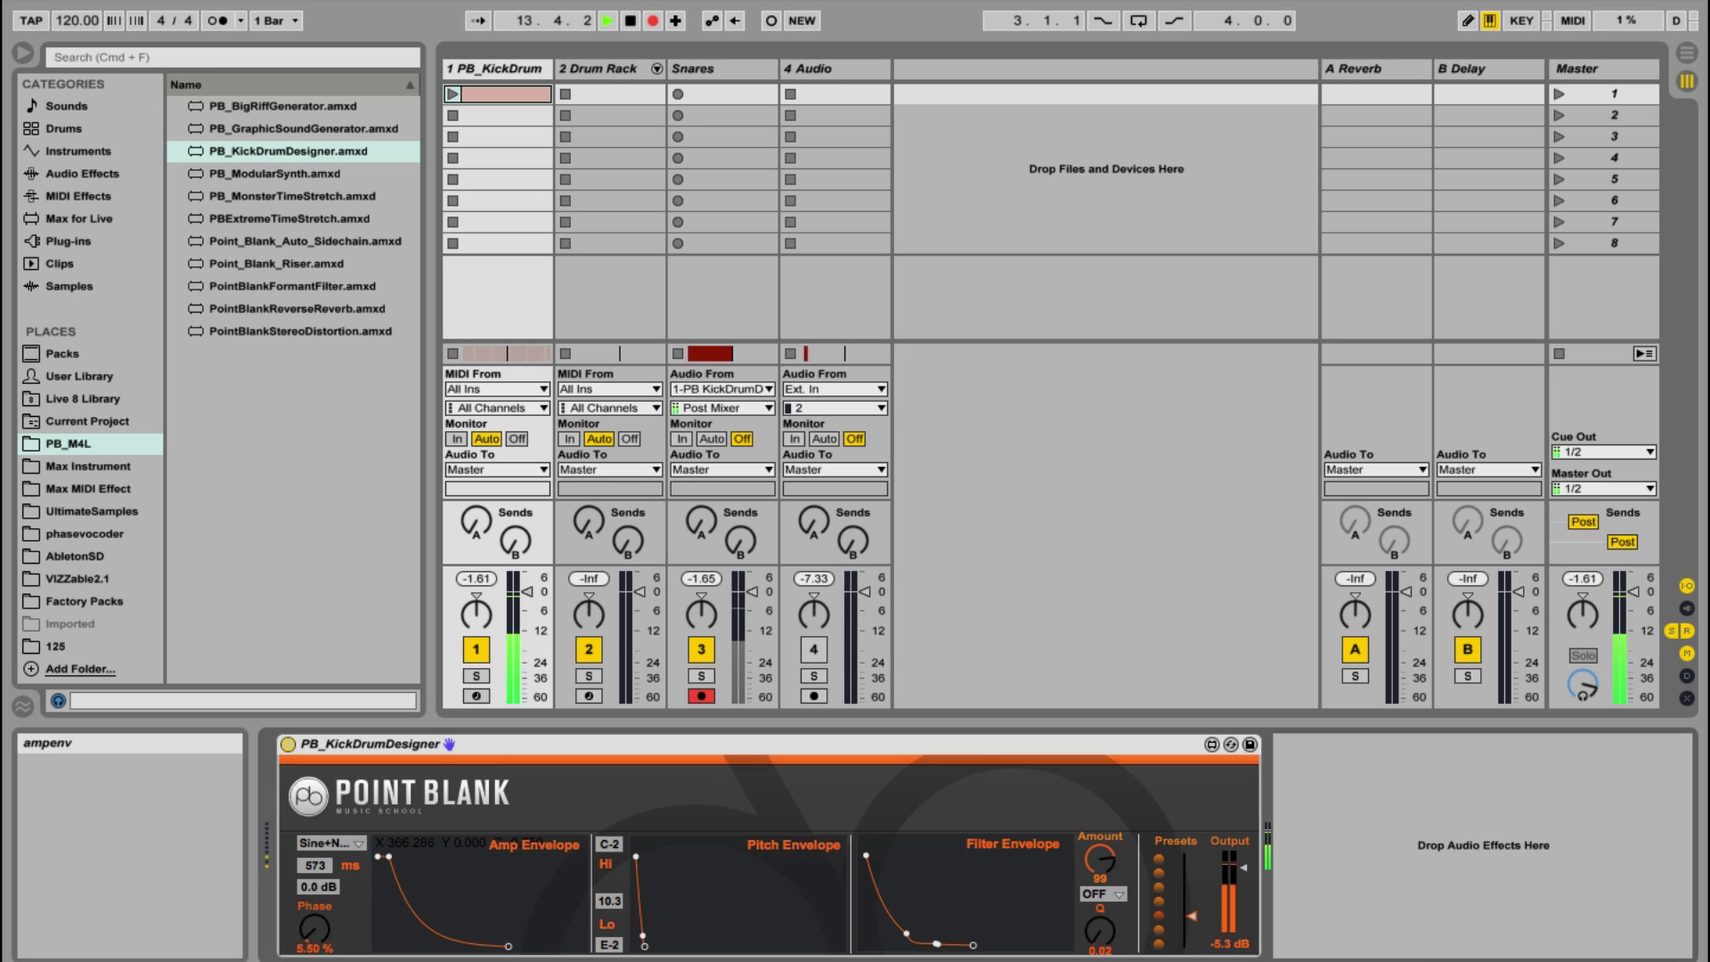
{"action": "key", "text": "space"}
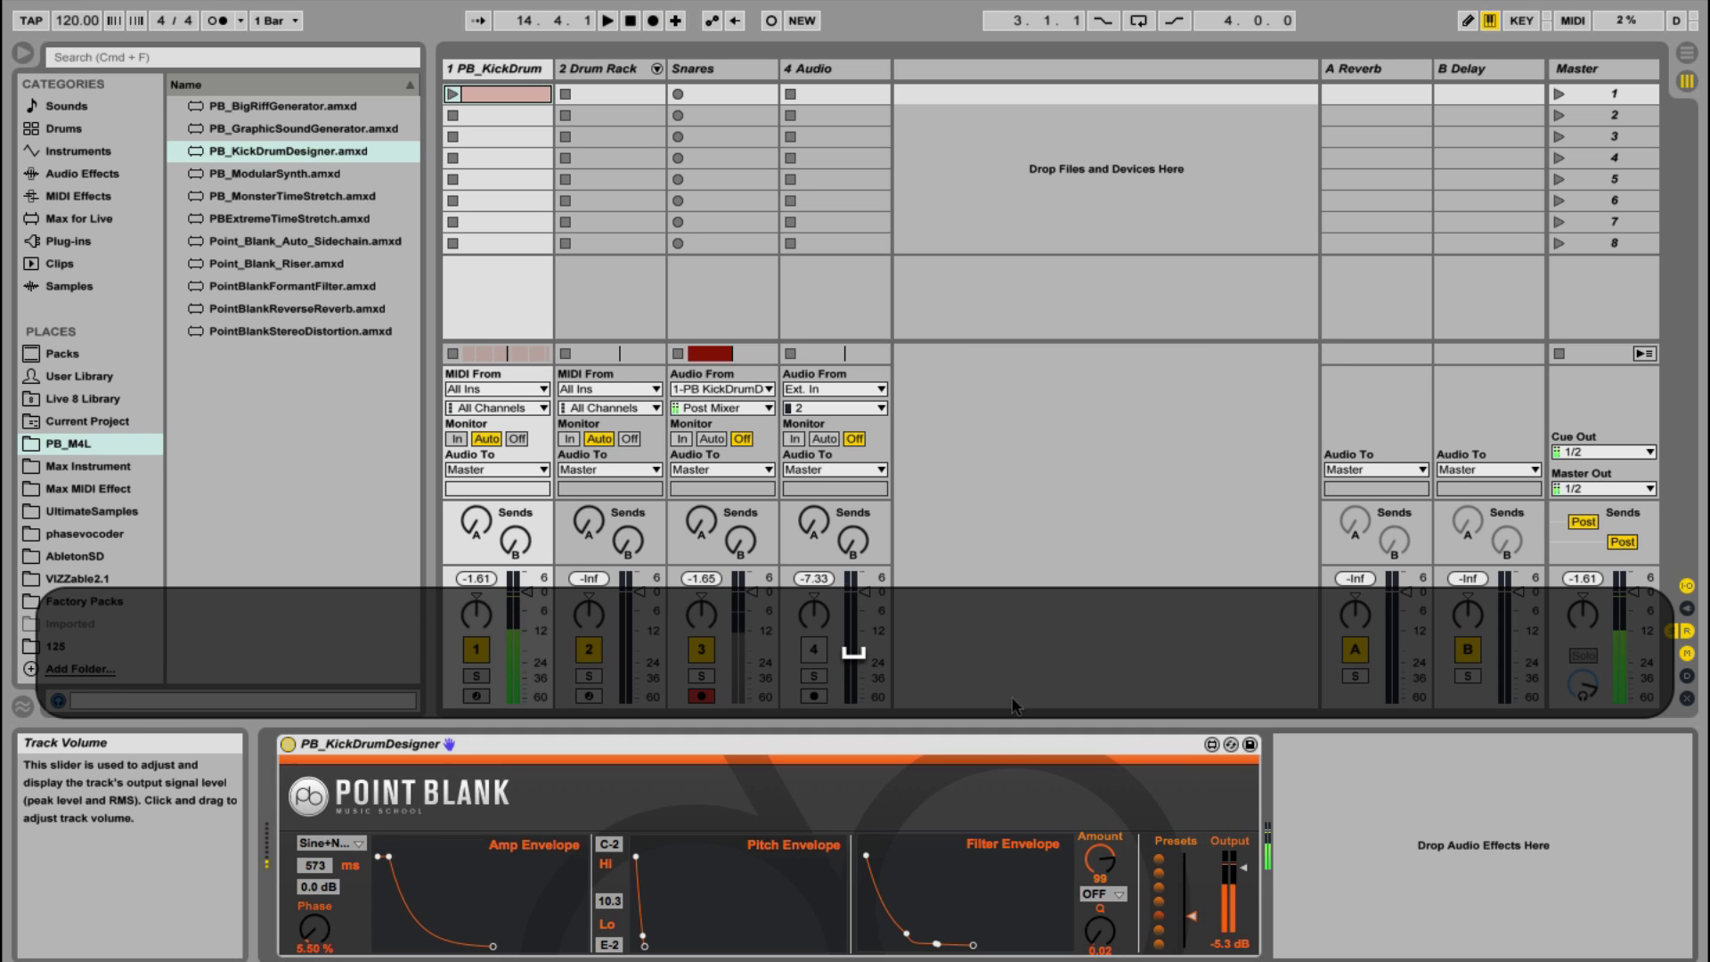
{"action": "key", "text": "Tab"}
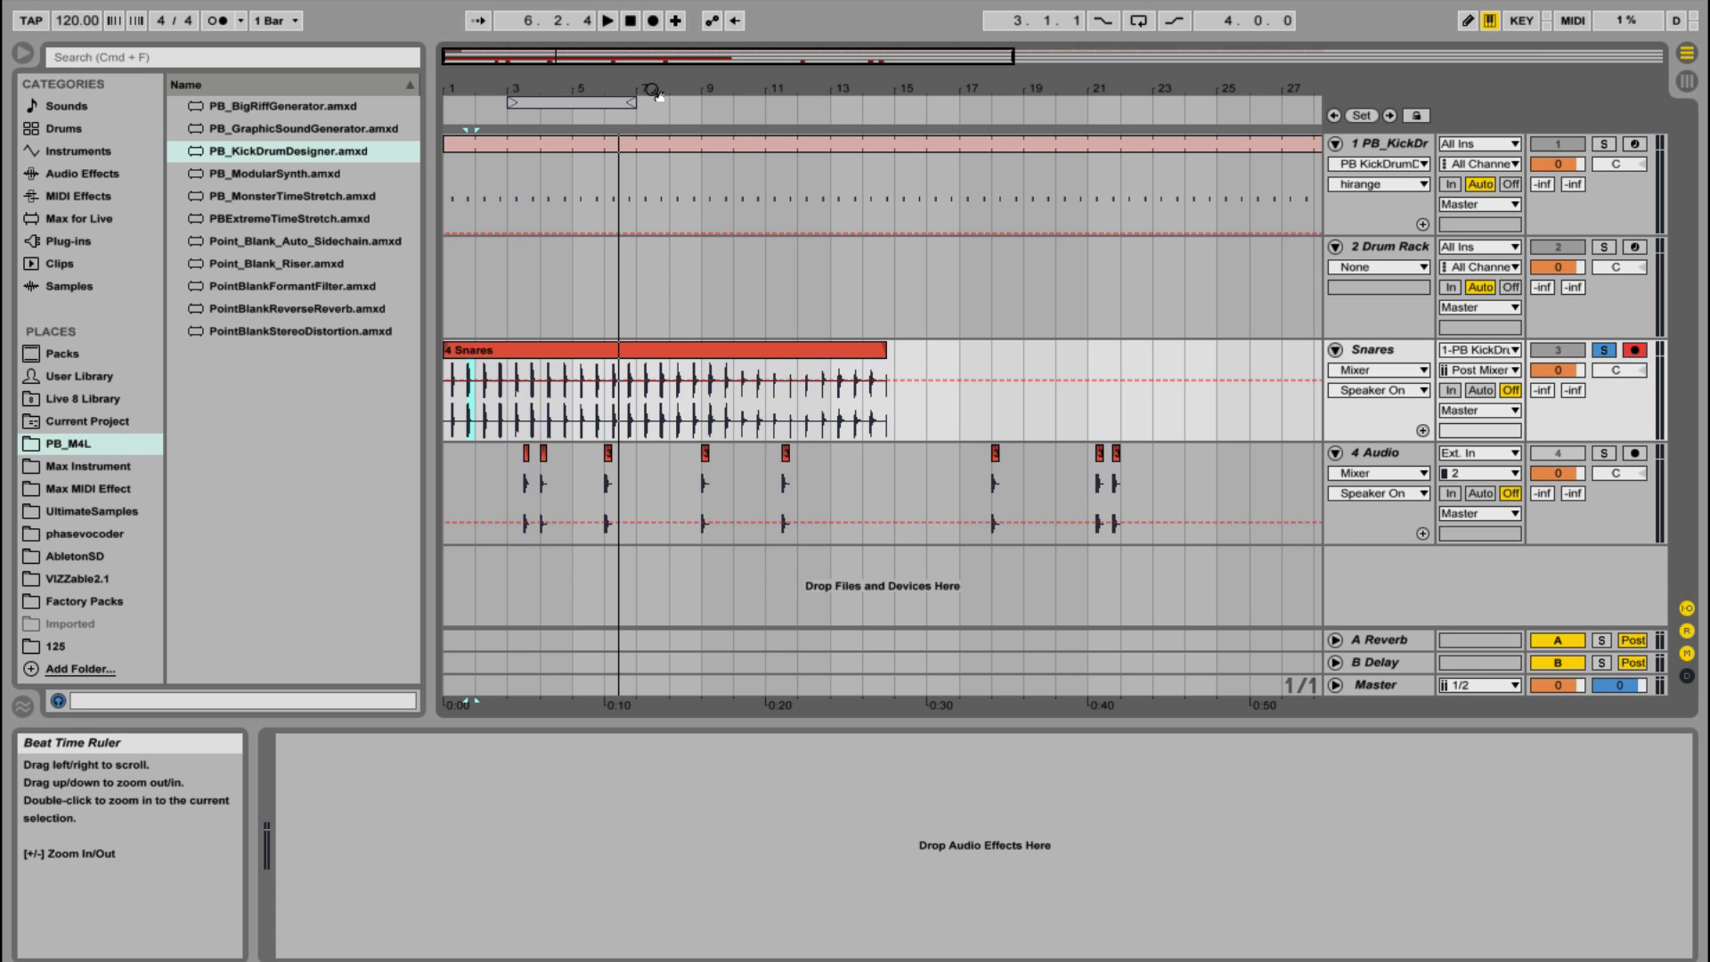
Load an EQ Eight onto the Snares track
{"action": "left_click_drag", "start_coordinate": [655, 91], "coordinate": [1274, 93]}
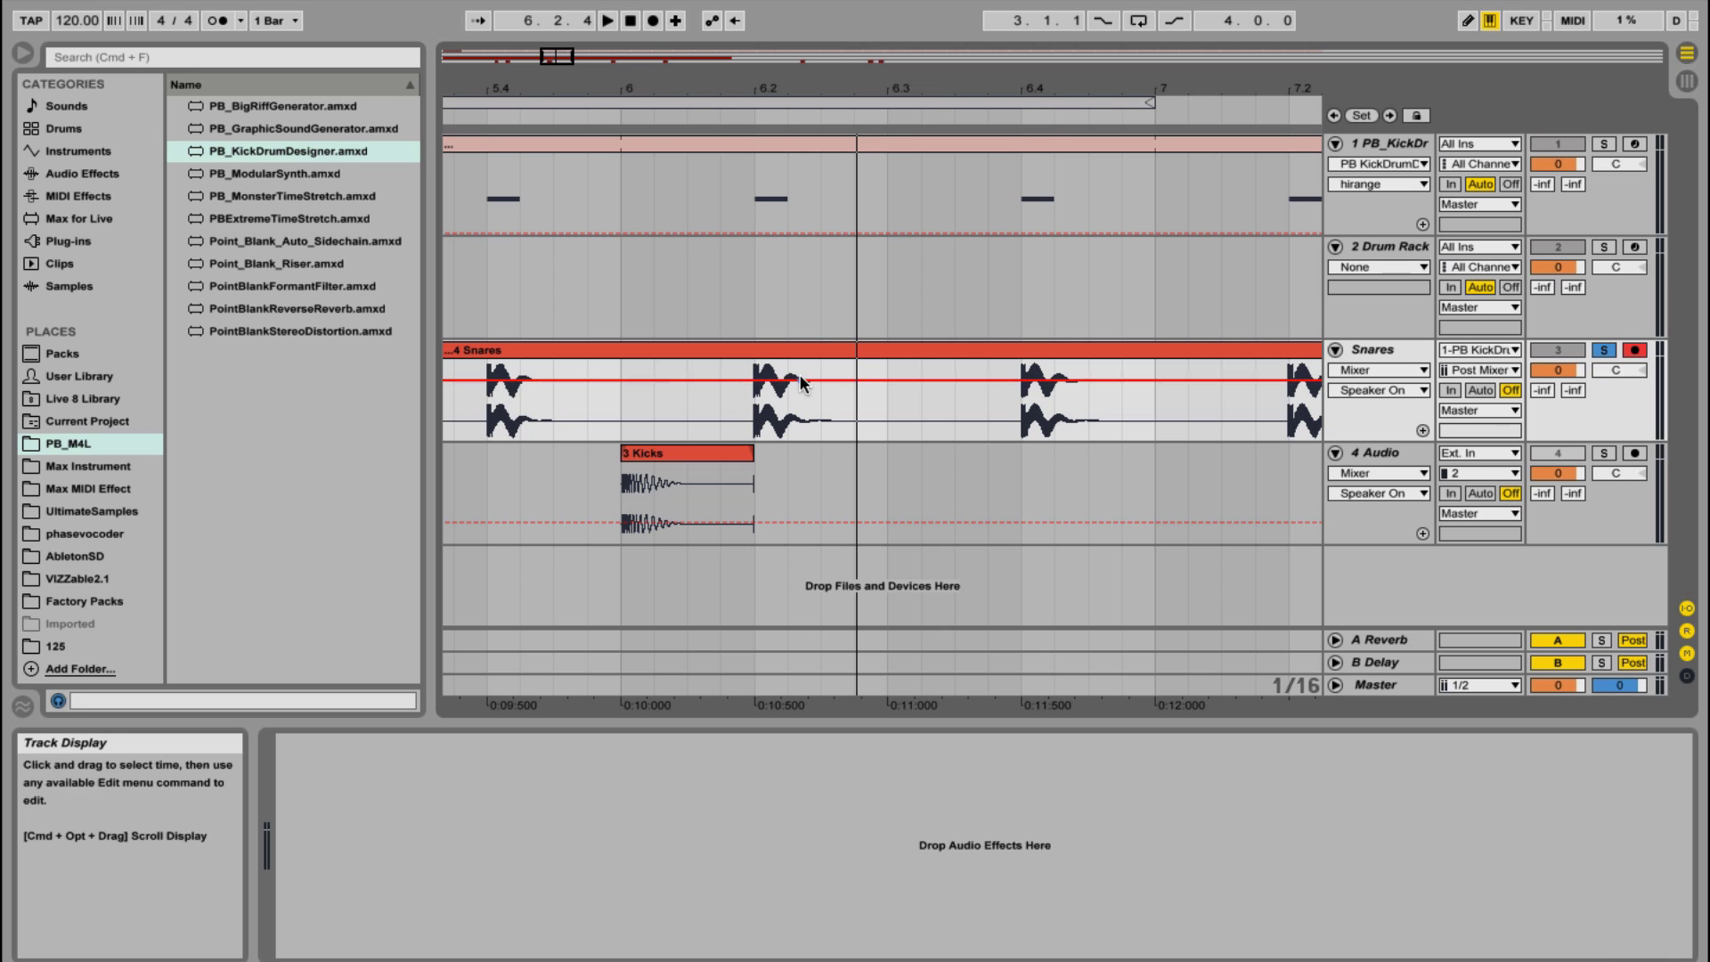
{"action": "left_click", "coordinate": [1369, 351]}
{"action": "left_click", "coordinate": [71, 176]}
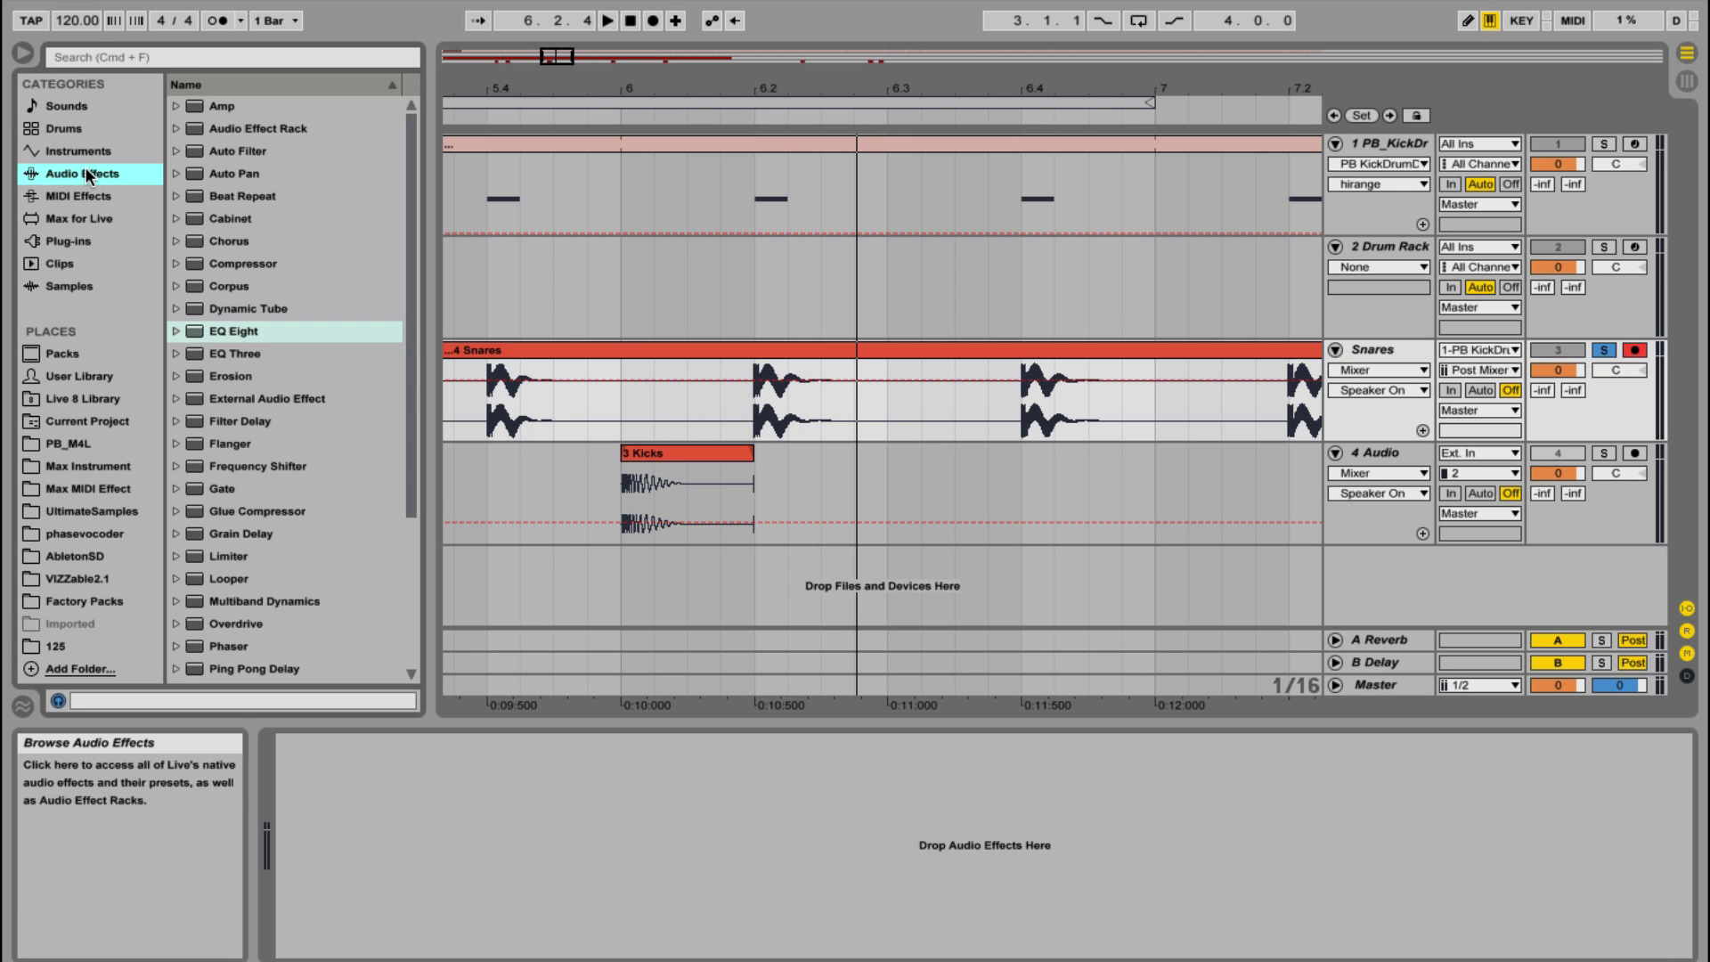
{"action": "left_click_drag", "start_coordinate": [198, 330], "coordinate": [434, 361]}
{"action": "left_click_drag", "start_coordinate": [550, 378], "coordinate": [552, 381]}
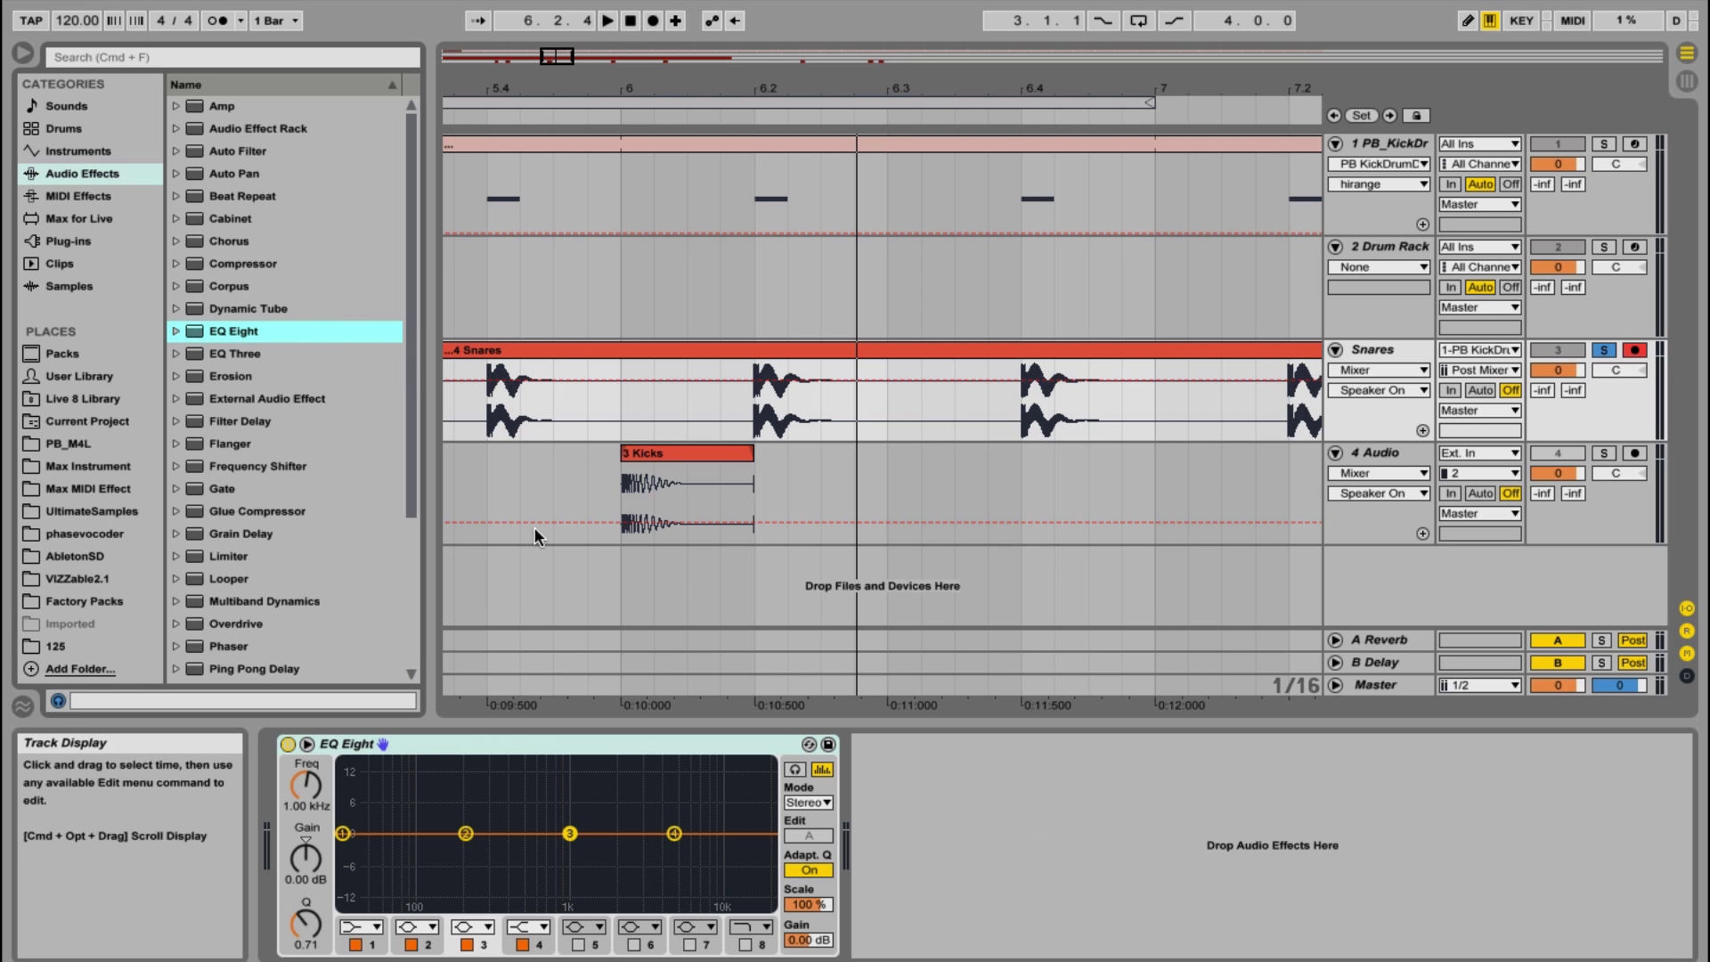
Set EQ Eight band 1 to a 12 dB low cut at about 285 Hz and play back the snares
{"action": "left_click", "coordinate": [370, 928]}
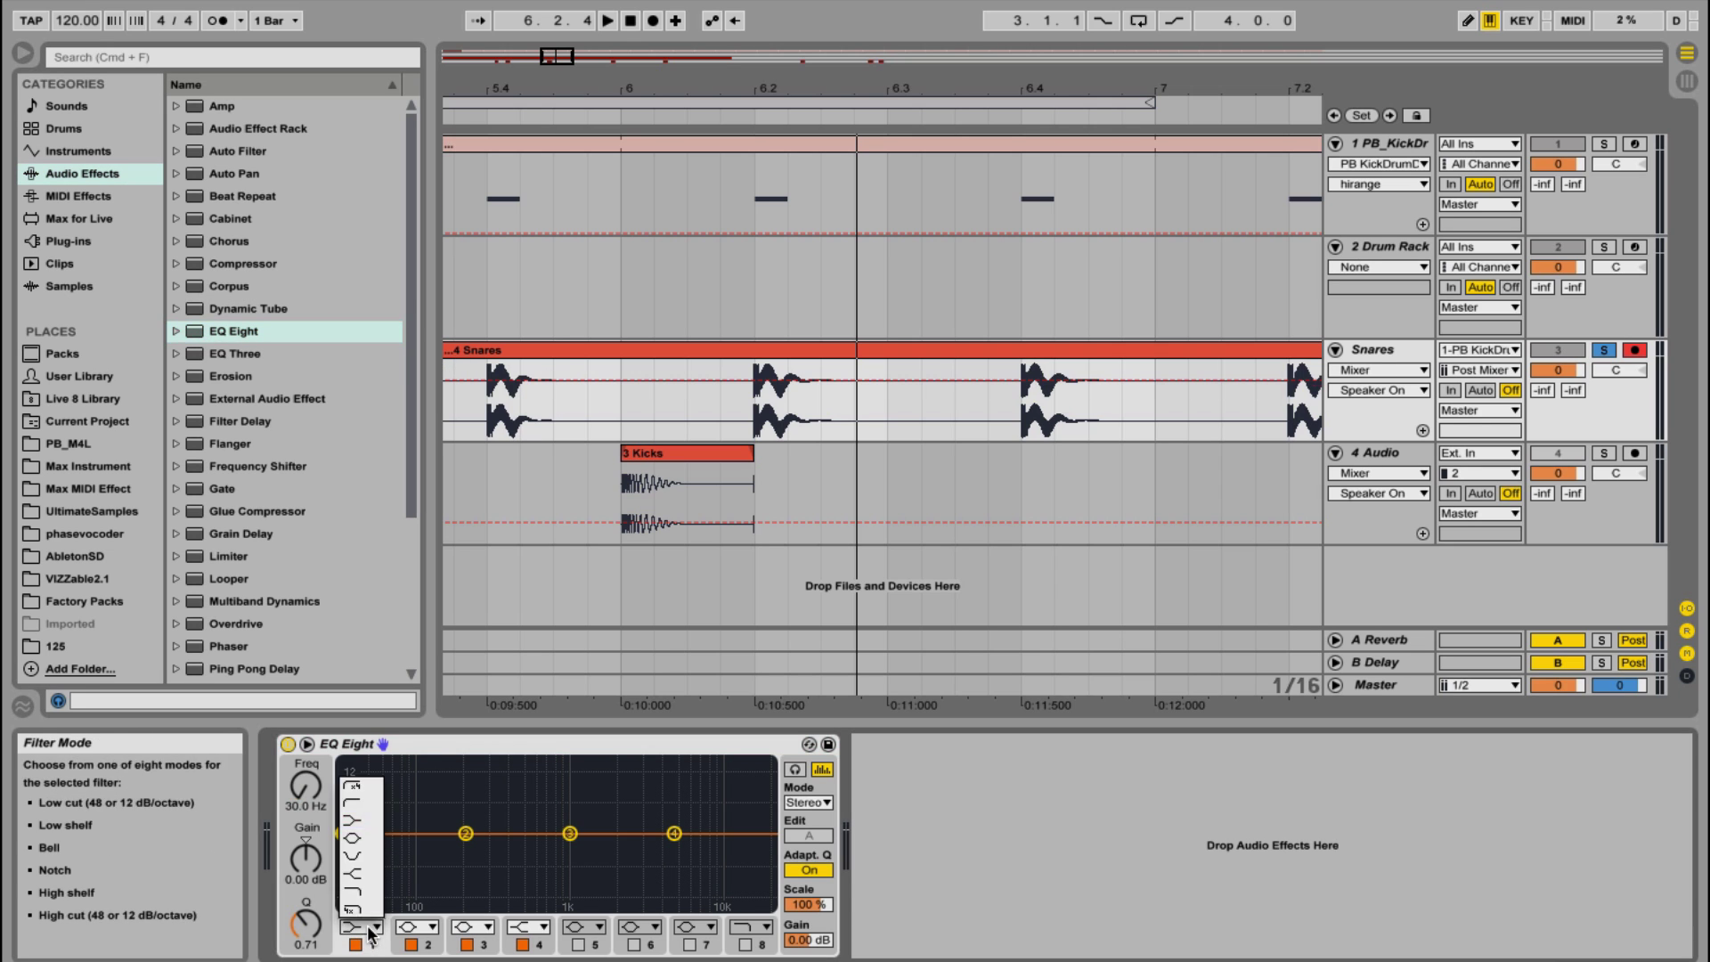
{"action": "left_click", "coordinate": [374, 794]}
{"action": "left_click_drag", "start_coordinate": [308, 802], "coordinate": [308, 789]}
{"action": "key", "text": "space"}
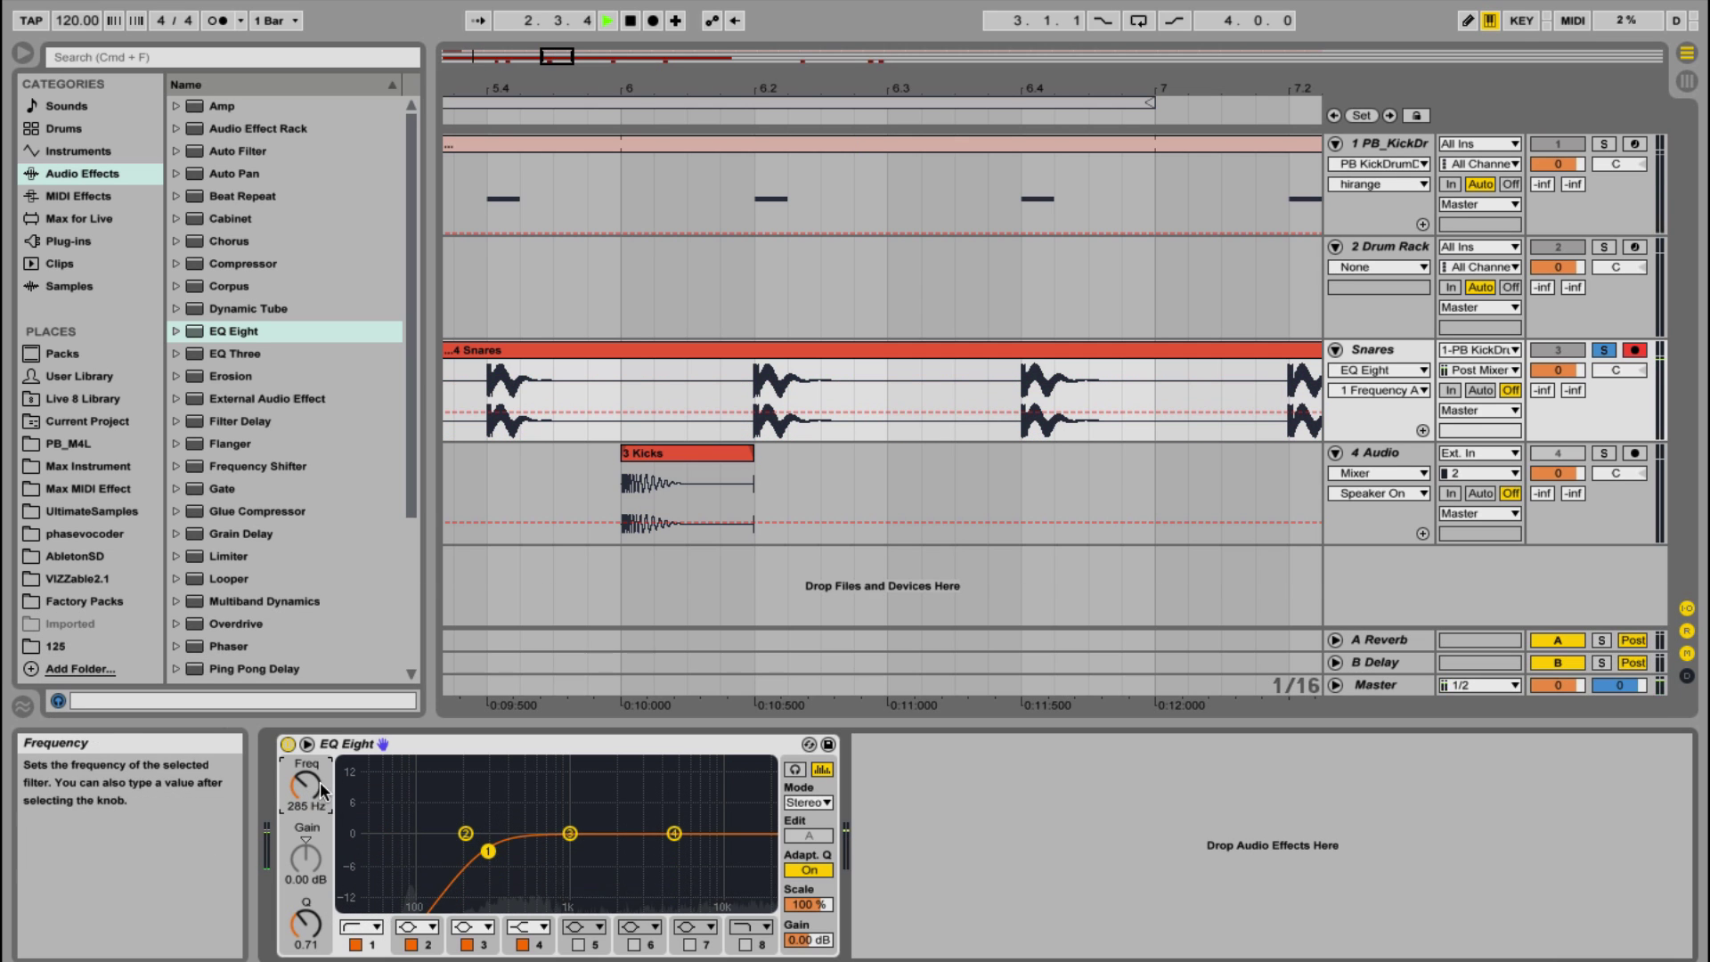
Change EQ Eight band 1 to a 48 dB low cut at about 111 Hz and play back the snares
{"action": "key", "text": "space"}
{"action": "left_click", "coordinate": [370, 928]}
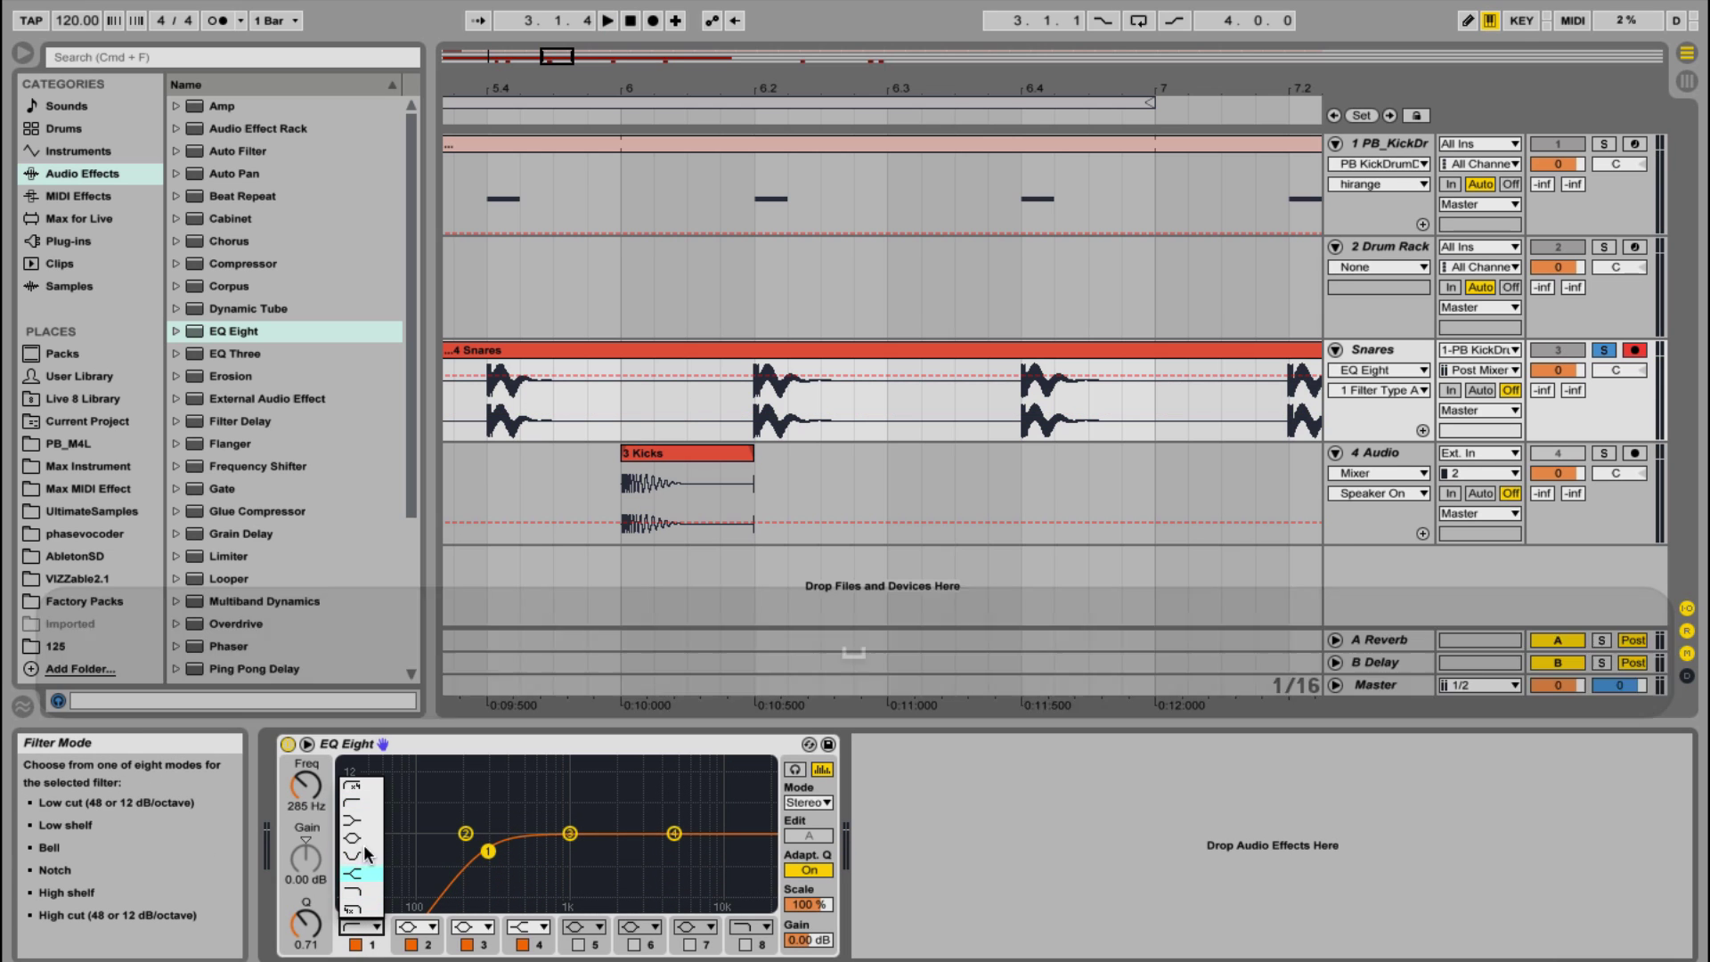
{"action": "left_click", "coordinate": [352, 786]}
{"action": "left_click_drag", "start_coordinate": [317, 782], "coordinate": [317, 793]}
{"action": "key", "text": "space"}
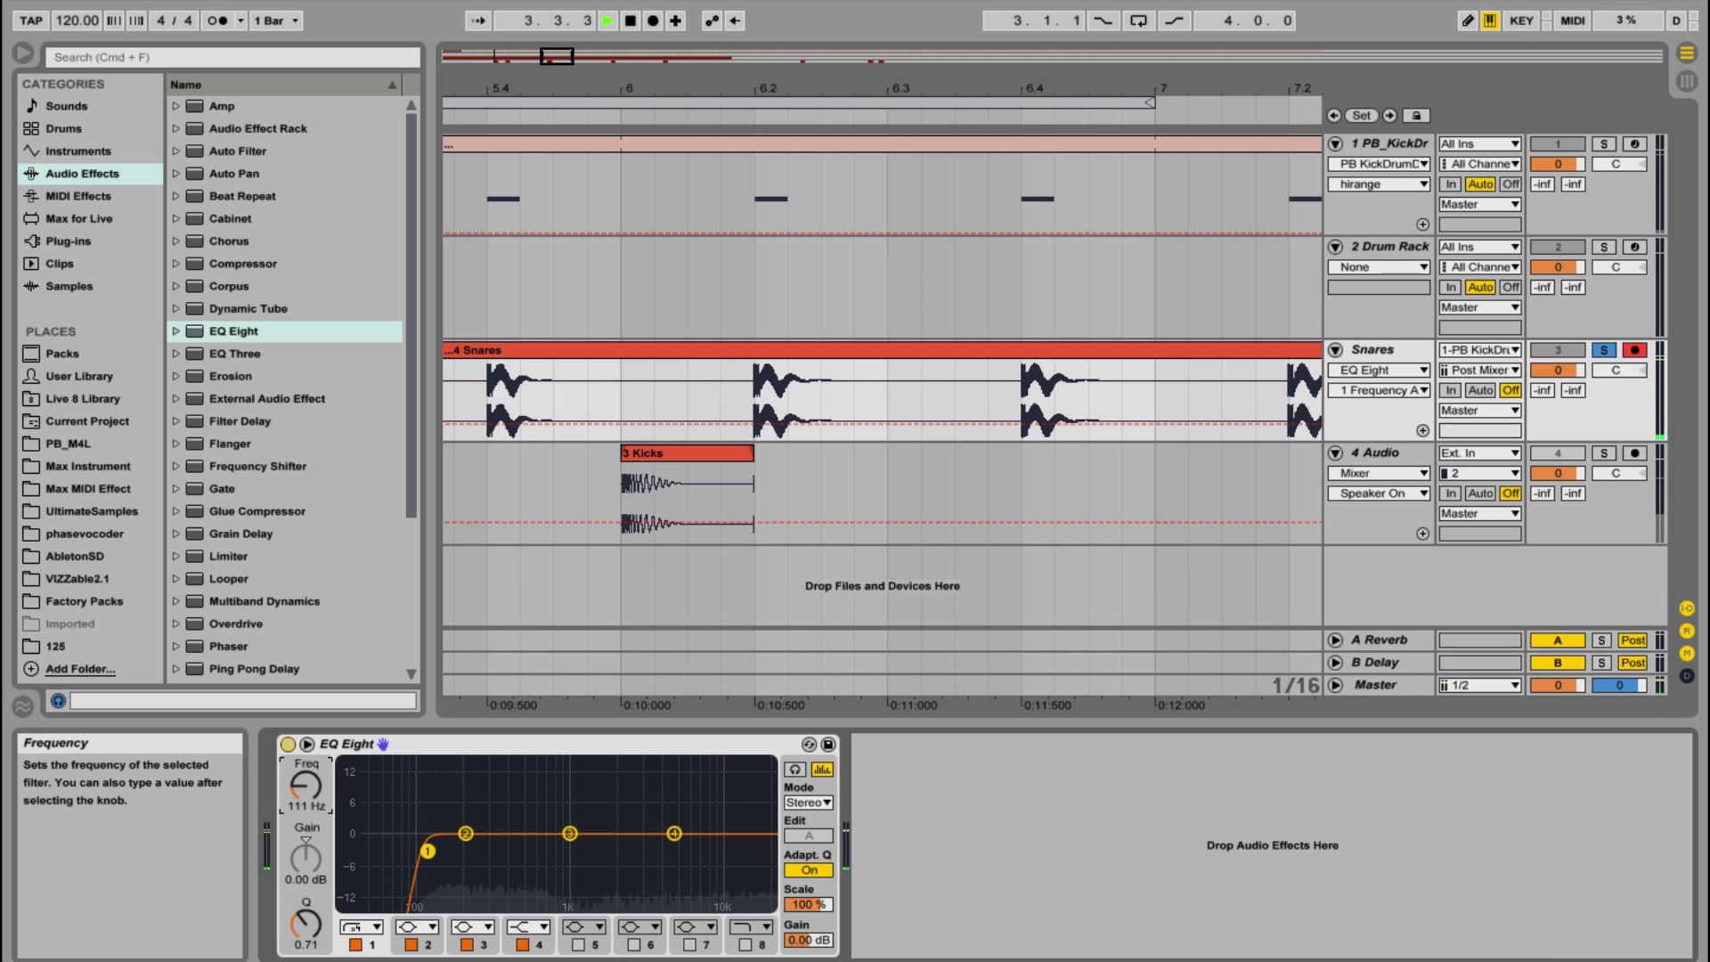
{"action": "key", "text": "space"}
{"action": "key", "text": "space"}
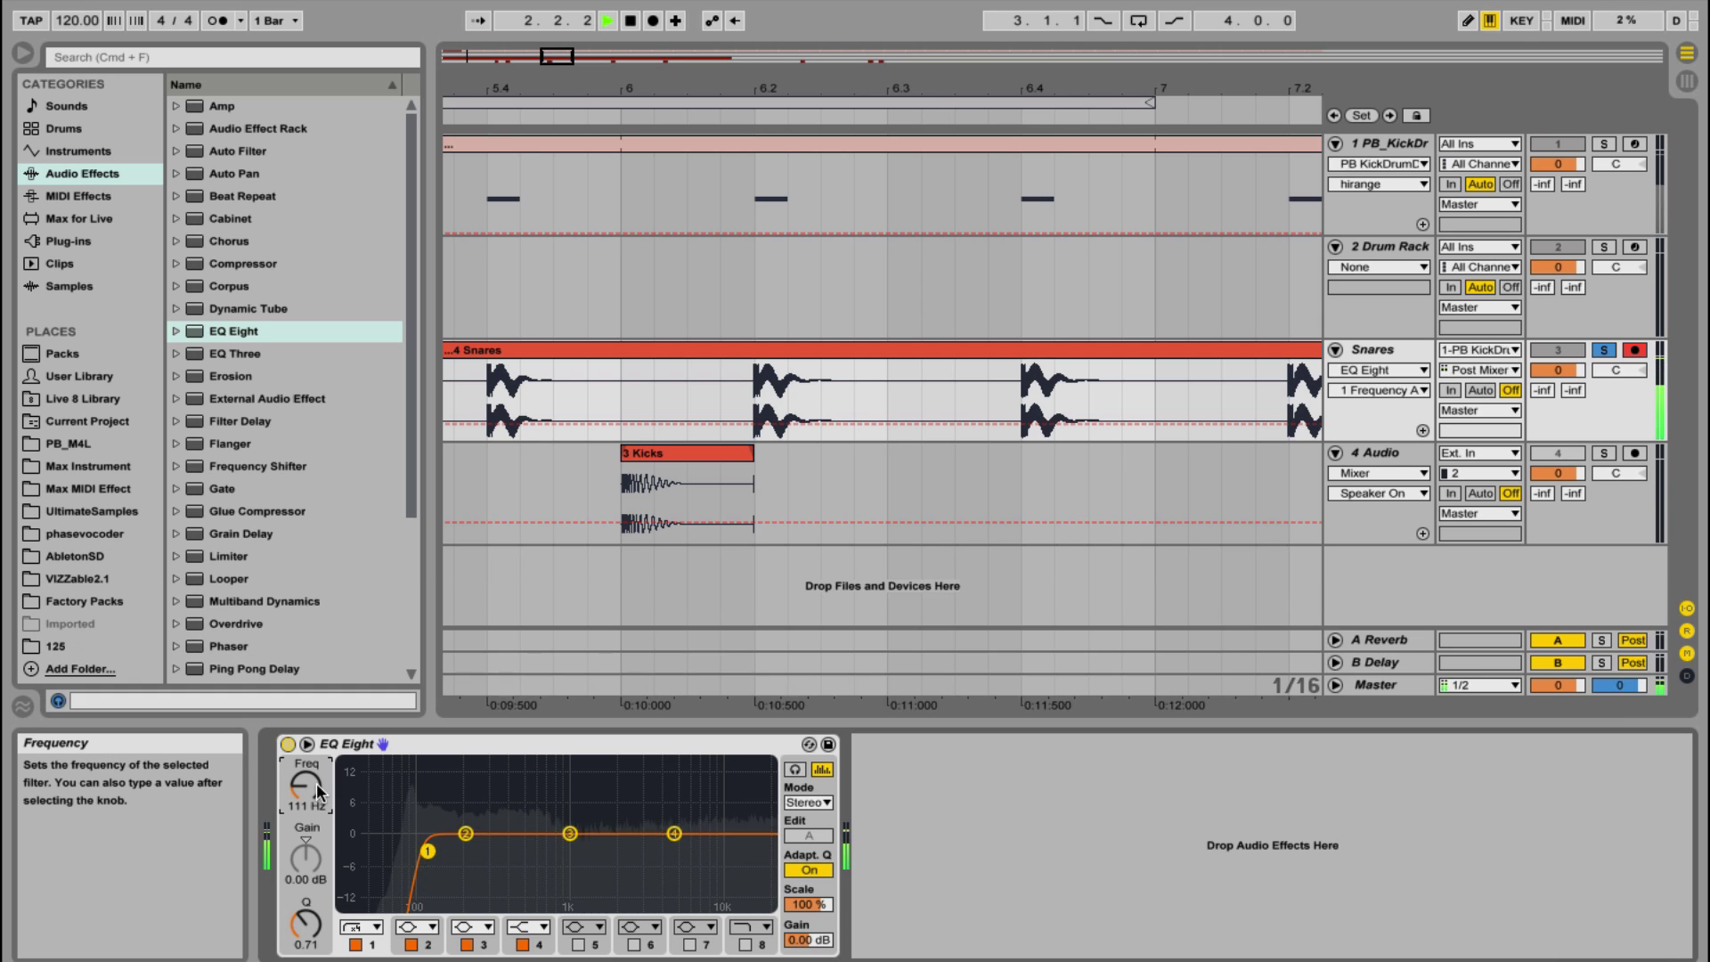
{"action": "key", "text": "space"}
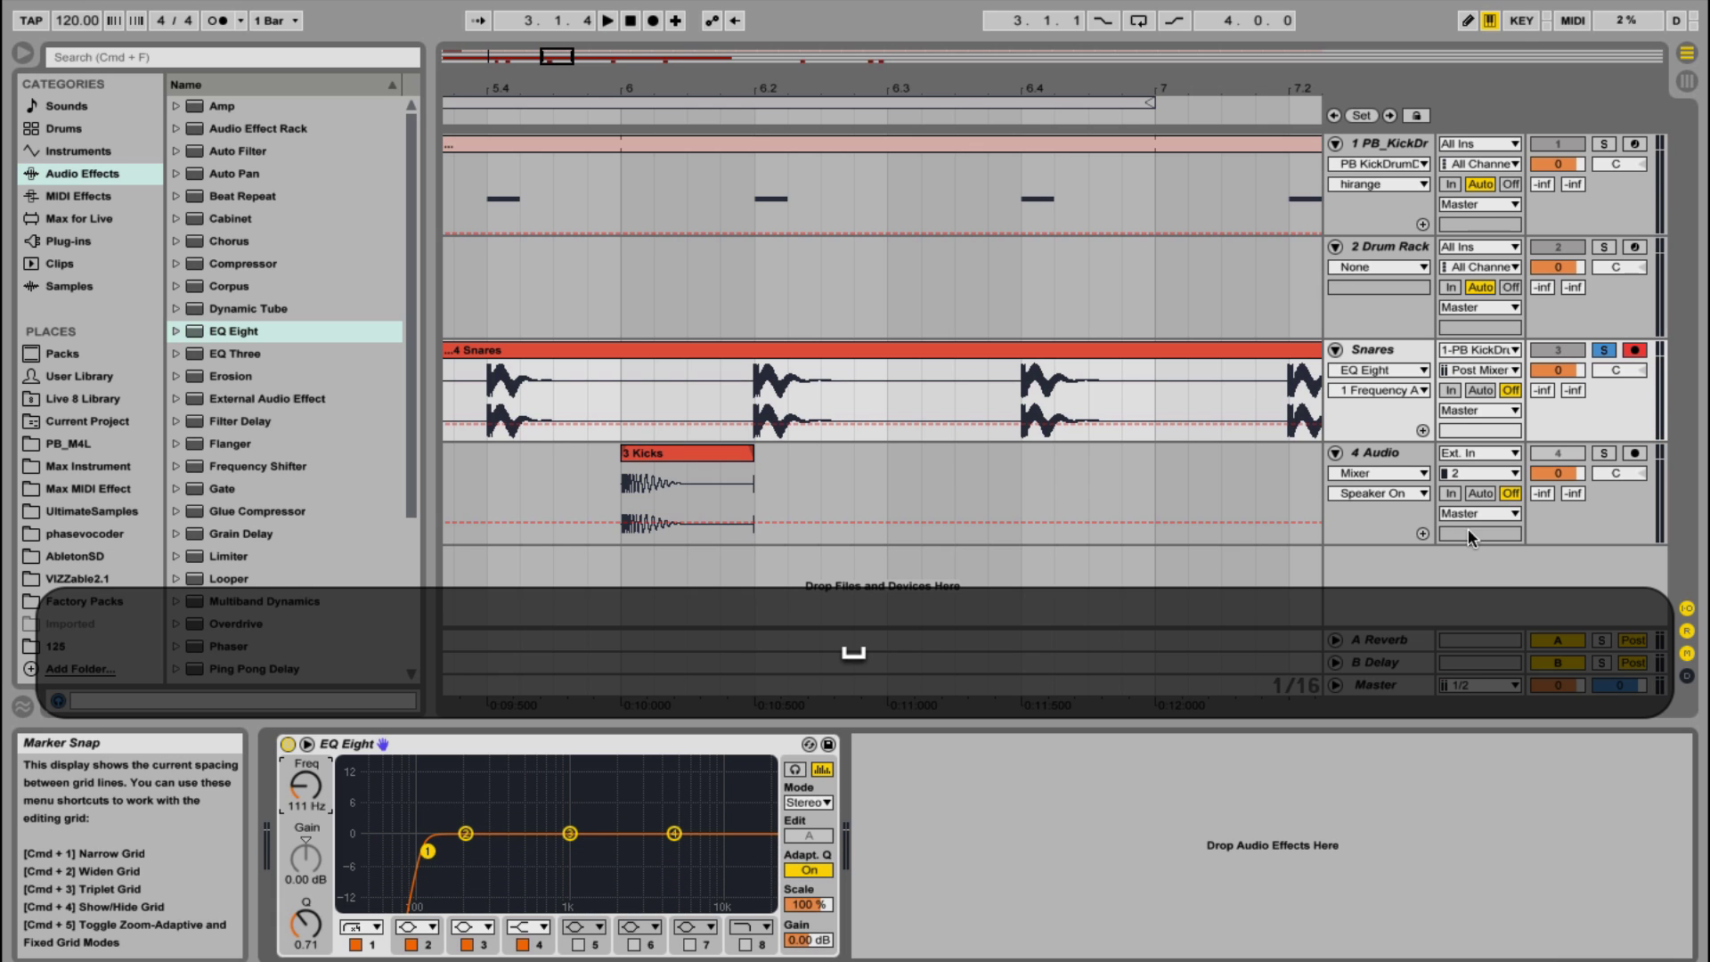
Freeze the Snares track and flatten it to render the EQ into the audio
{"action": "left_click", "coordinate": [1357, 349], "text": "ctrl"}
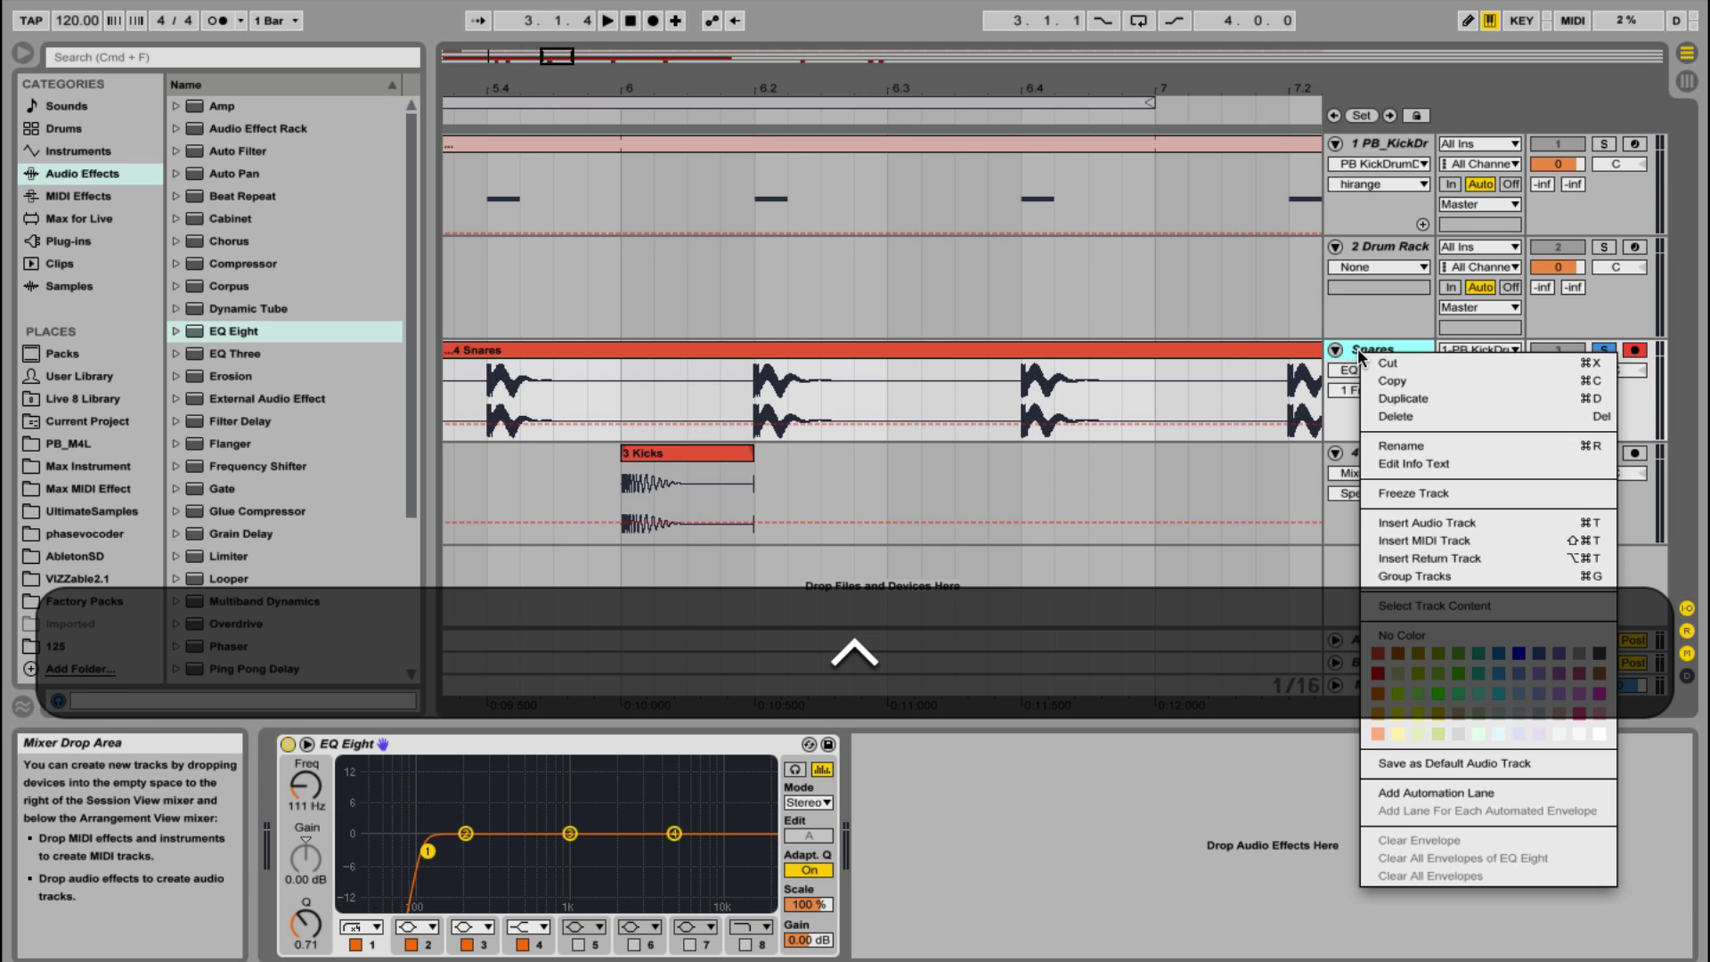
{"action": "left_click", "coordinate": [1447, 495]}
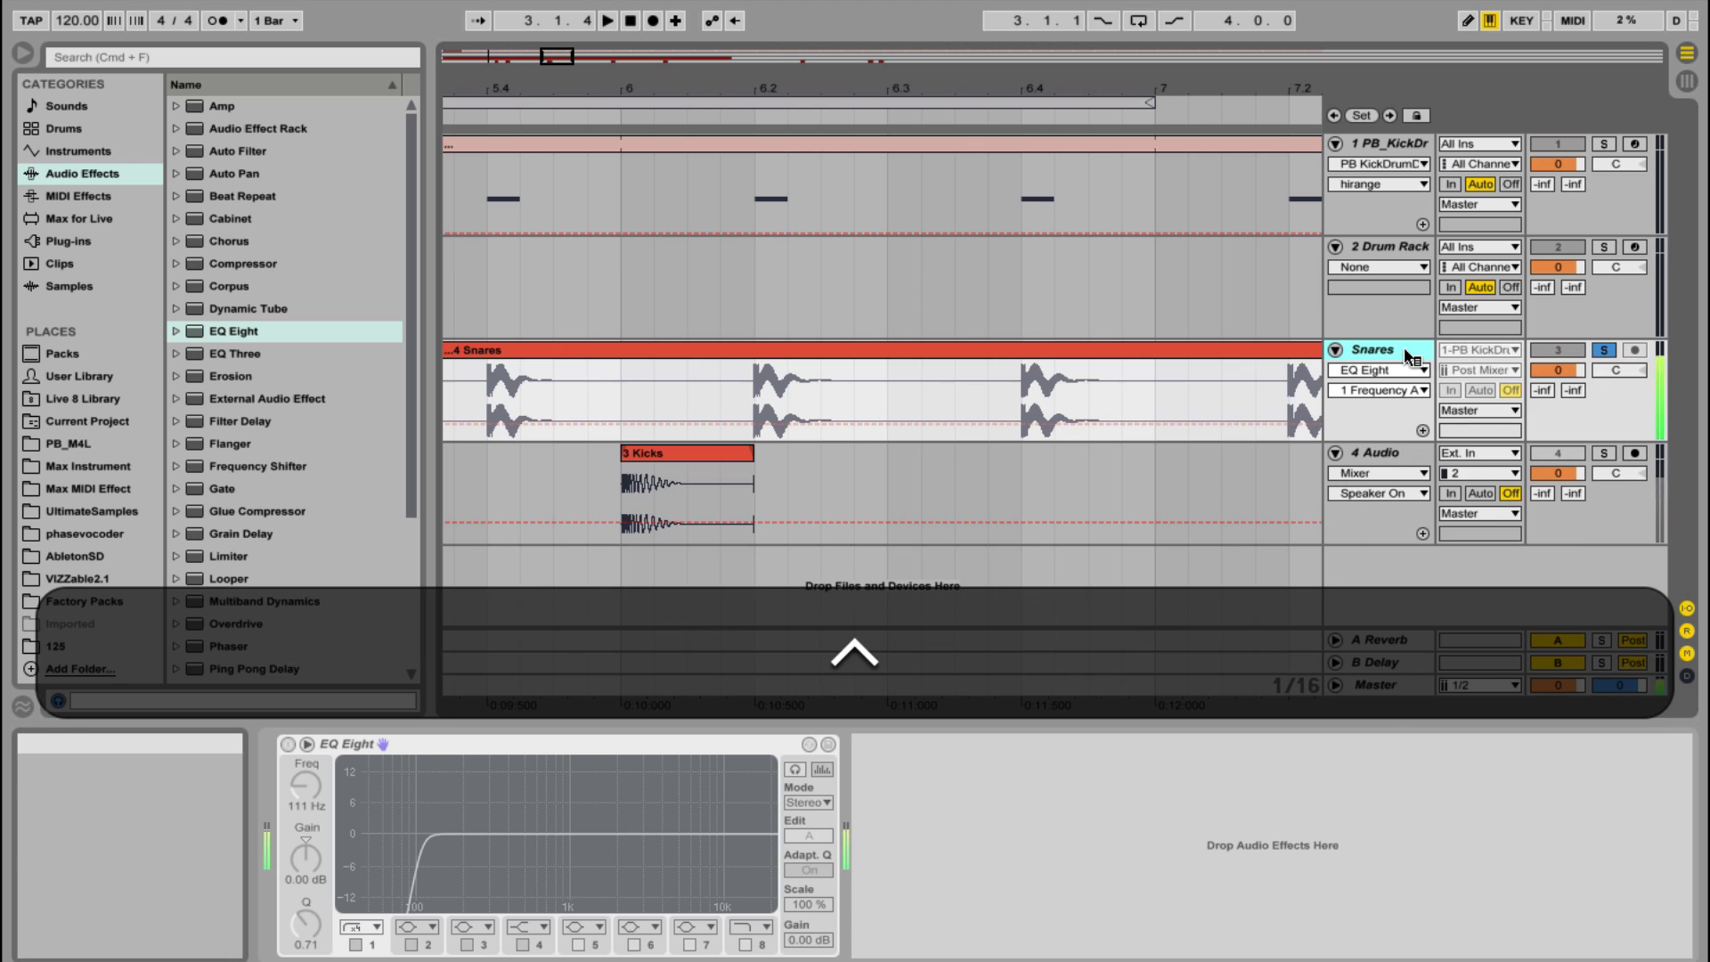
{"action": "left_click", "coordinate": [1397, 345], "text": "ctrl"}
{"action": "left_click", "coordinate": [1471, 509]}
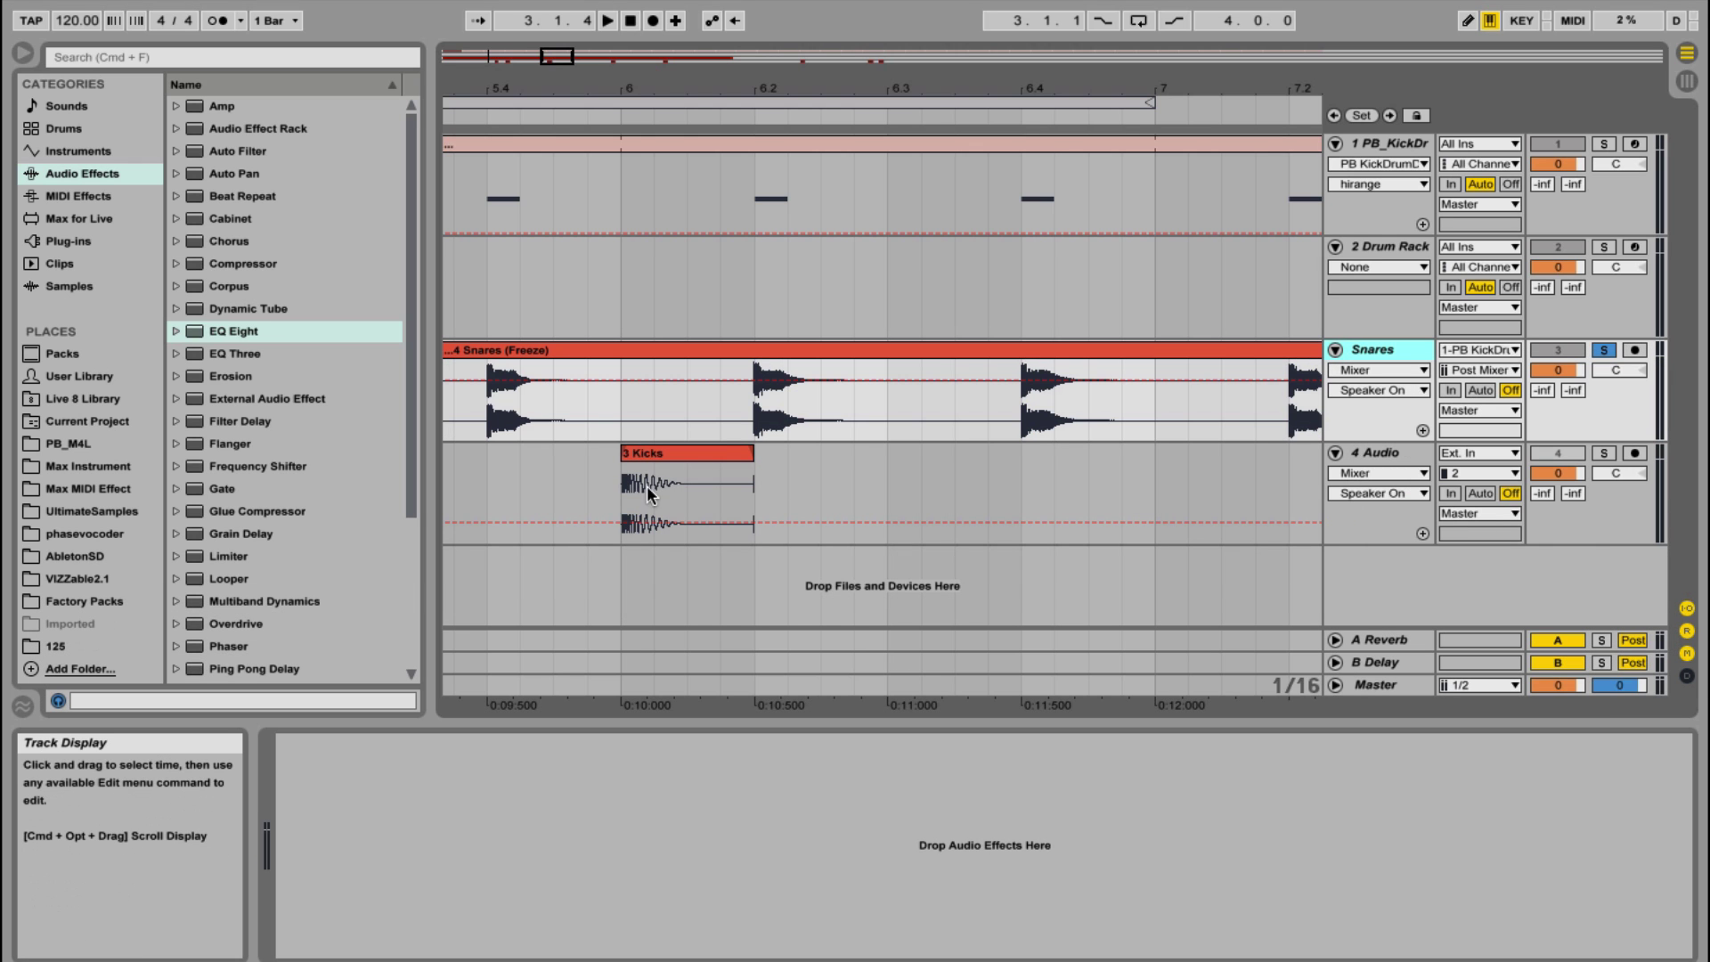
Play the flattened snares and split the selected hit just before bar 2 into its own clip
{"action": "left_click_drag", "start_coordinate": [588, 87], "coordinate": [593, 142]}
{"action": "mouse_move", "coordinate": [819, 89]}
{"action": "left_mouse_down"}
{"action": "mouse_move", "coordinate": [888, 89]}
{"action": "mouse_move", "coordinate": [827, 87]}
{"action": "left_mouse_up"}
{"action": "key", "text": "space"}
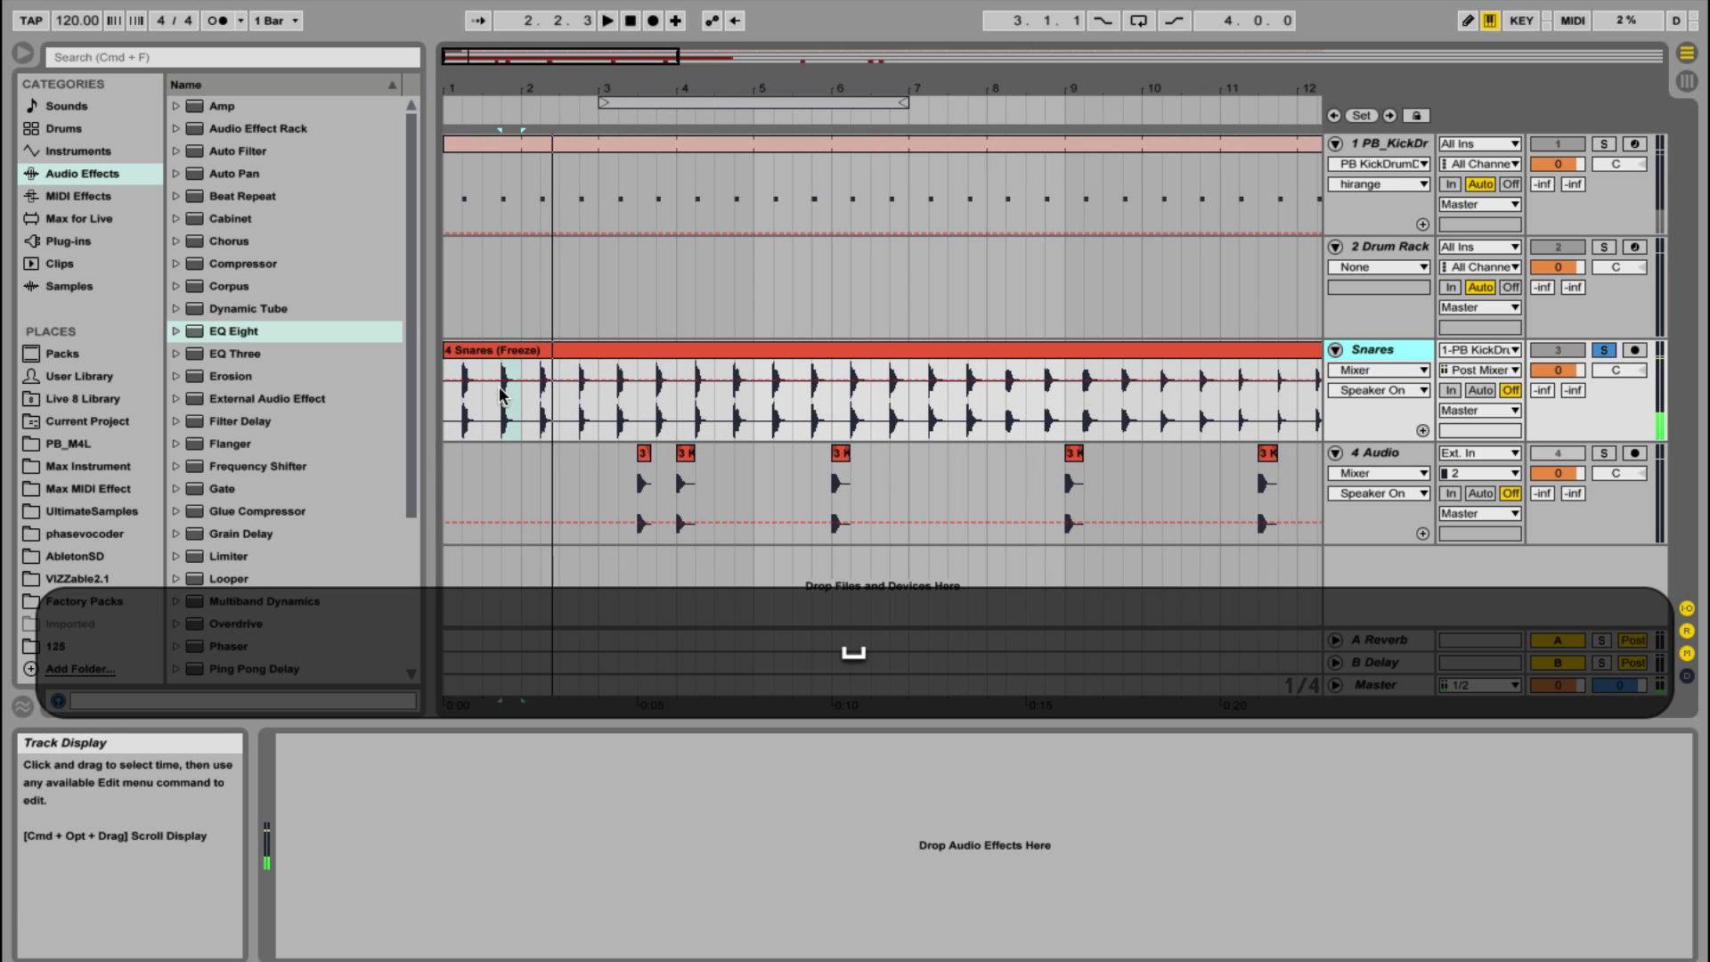
{"action": "key", "text": "space"}
{"action": "key", "text": "super+e"}
{"action": "key", "text": "shift+super+e"}
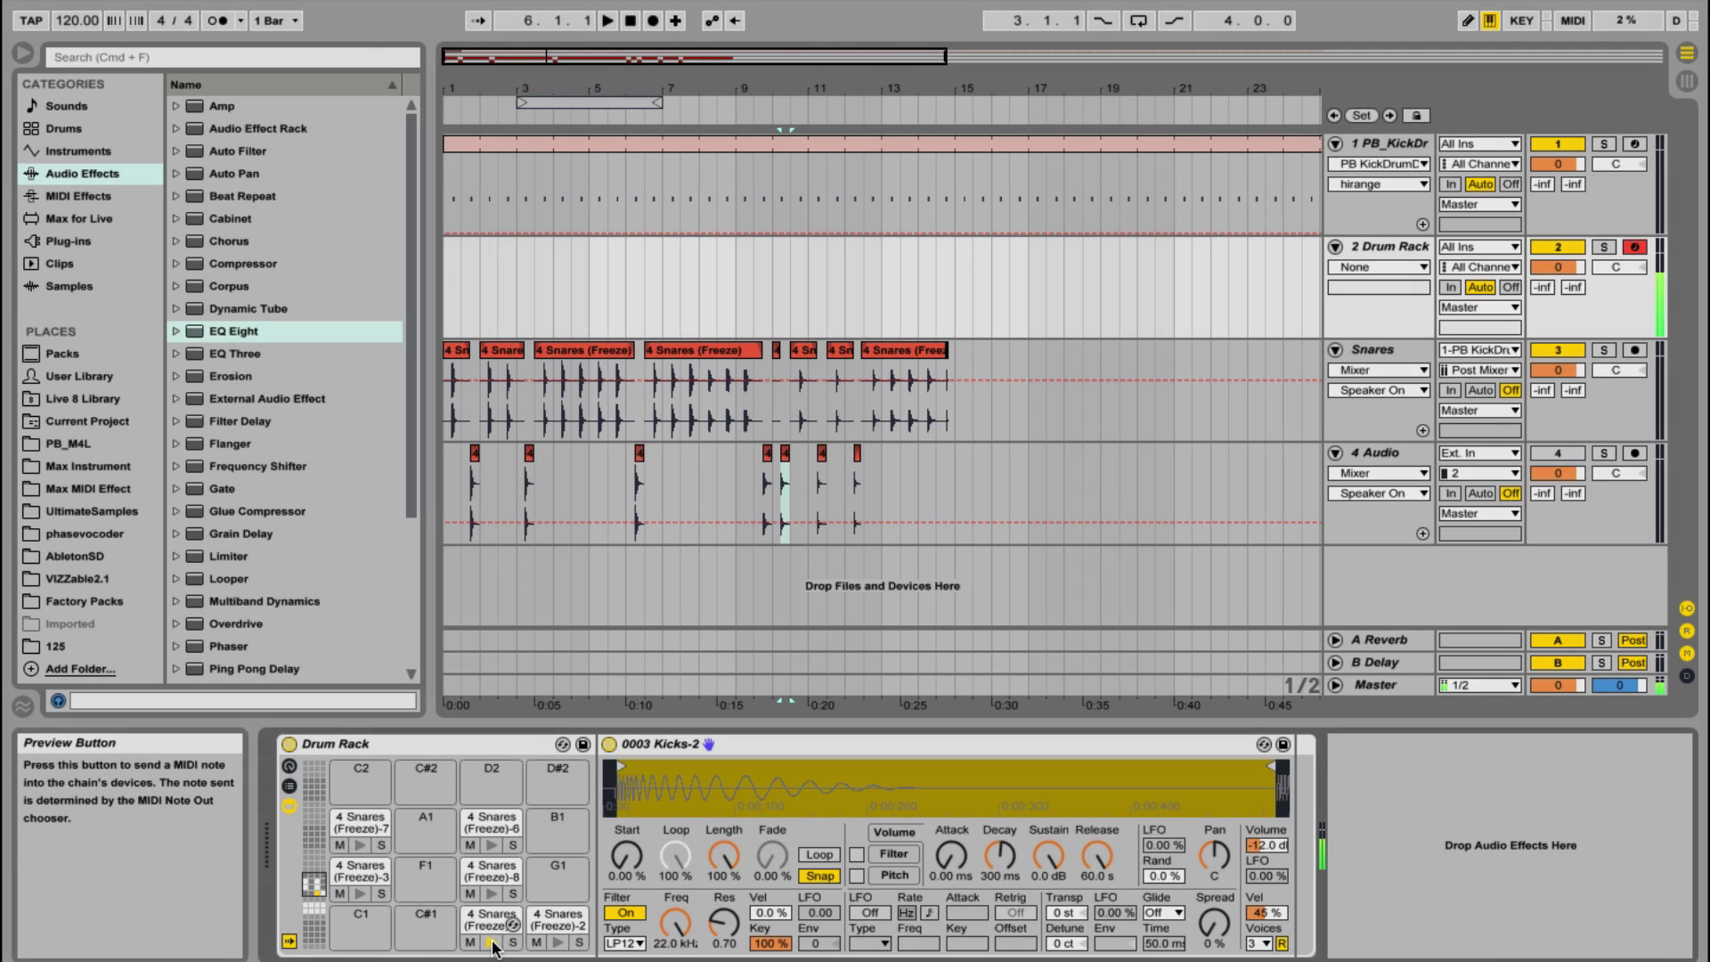
Audition the snare pads and the 0003 Kicks-2 and Kicks-7 pads in the Drum Rack
{"action": "left_click", "coordinate": [490, 894]}
{"action": "left_click", "coordinate": [361, 893]}
{"action": "left_click", "coordinate": [492, 895]}
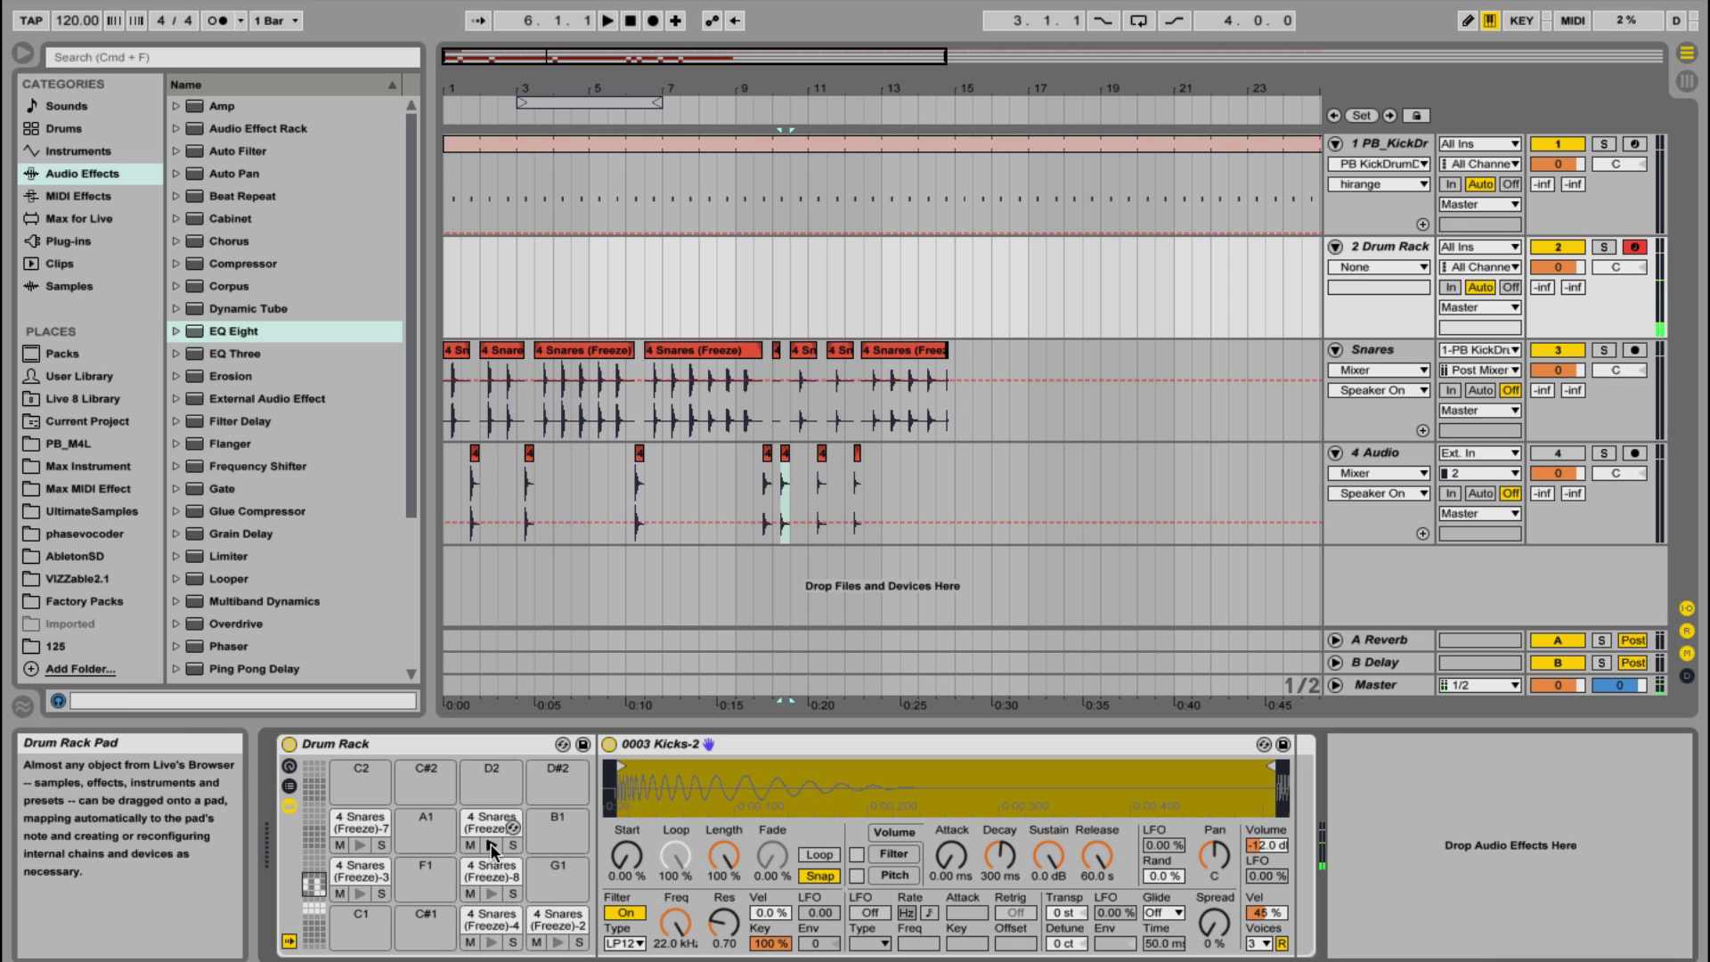
{"action": "left_click", "coordinate": [489, 846]}
{"action": "left_click", "coordinate": [494, 893]}
{"action": "left_click", "coordinate": [361, 847]}
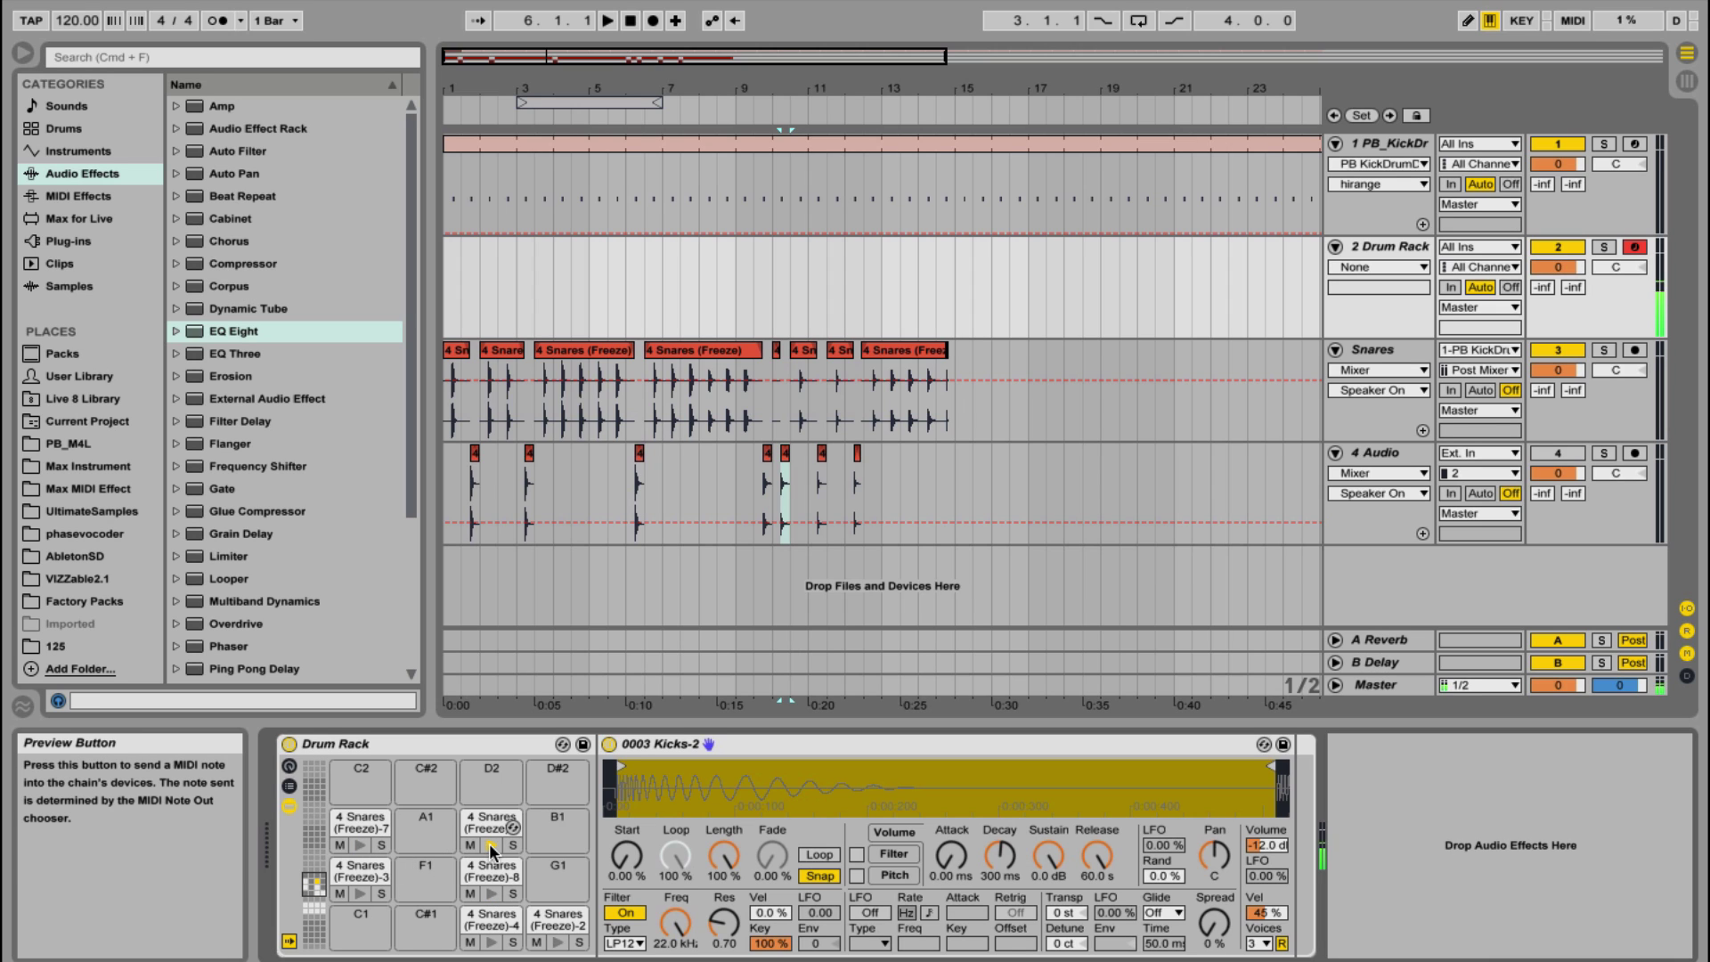
{"action": "left_click", "coordinate": [314, 906]}
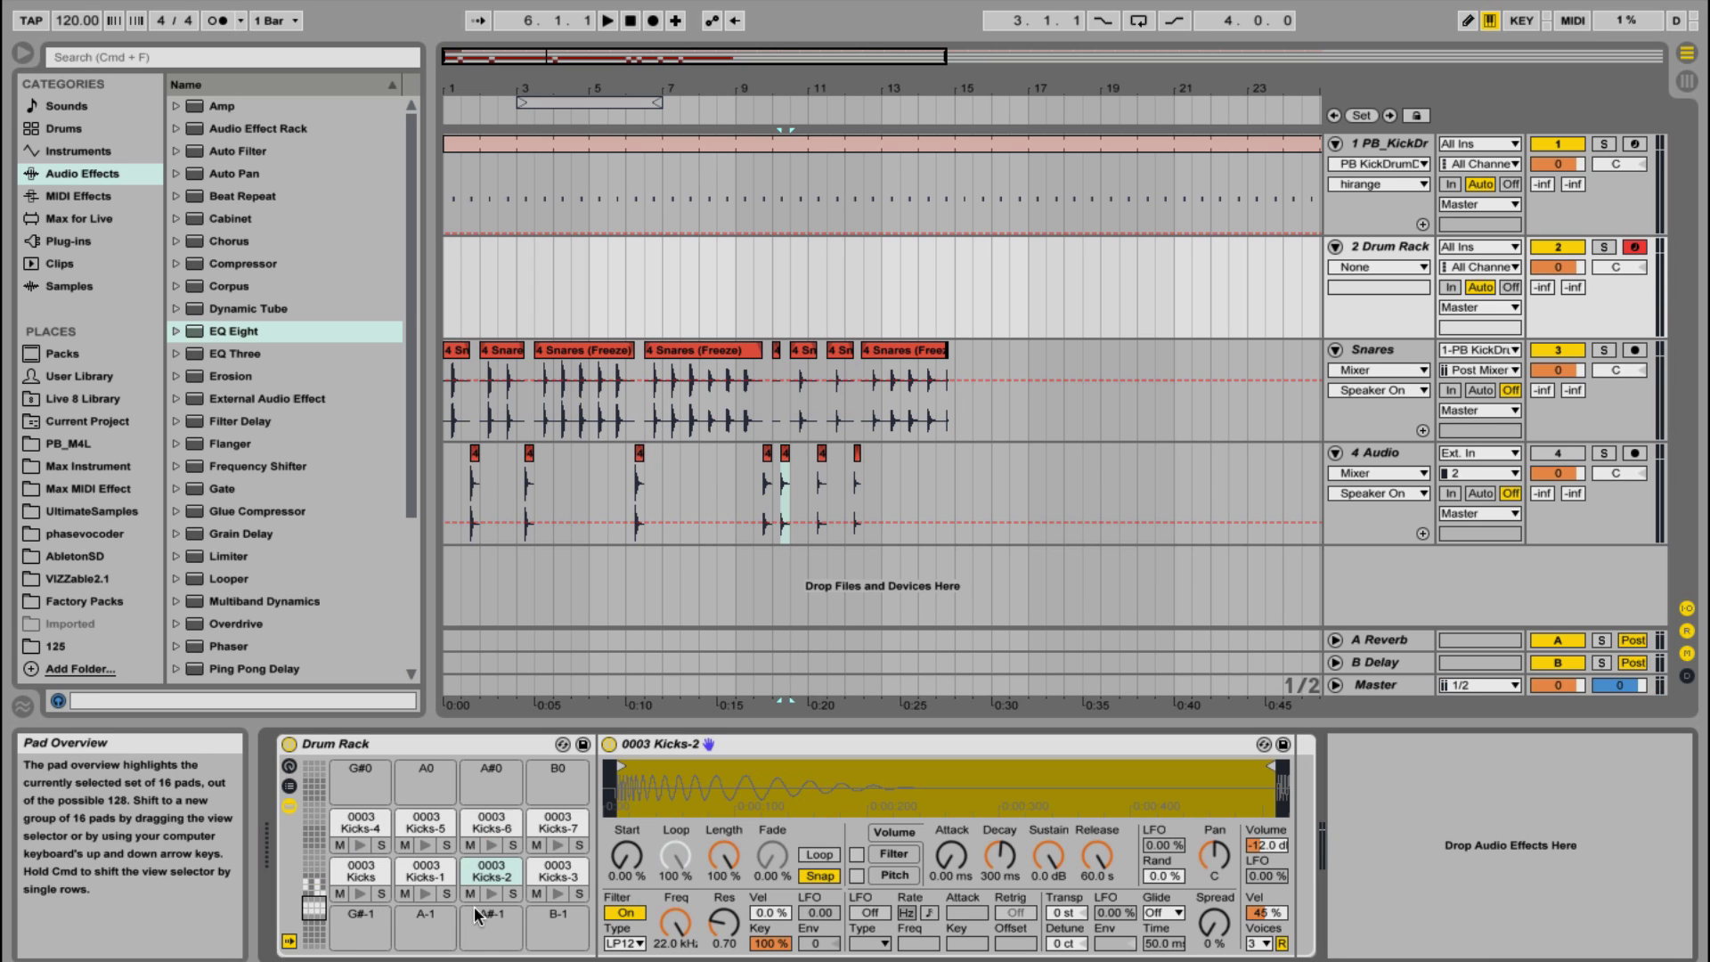
{"action": "left_click", "coordinate": [493, 890]}
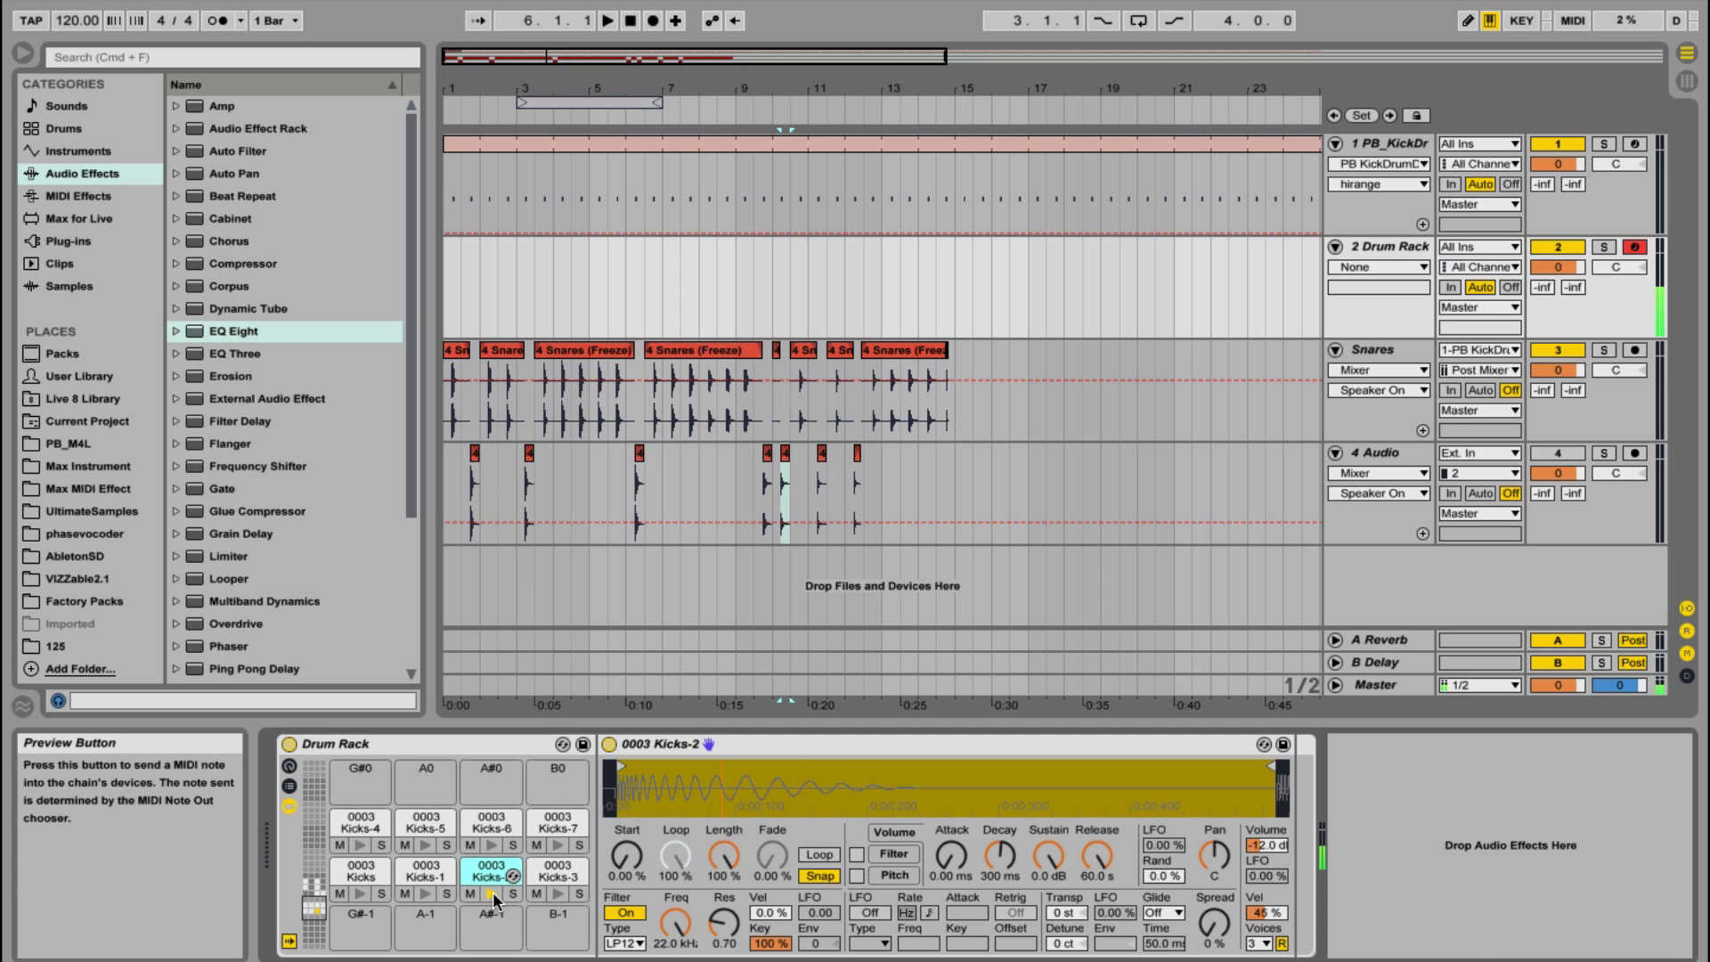
{"action": "left_click", "coordinate": [558, 845]}
Copy the 0003 Kicks-2 pad to C1 and the 0003 Kicks-7 pad to C#1, and preview the C1 pad
{"action": "key", "text": "alt"}
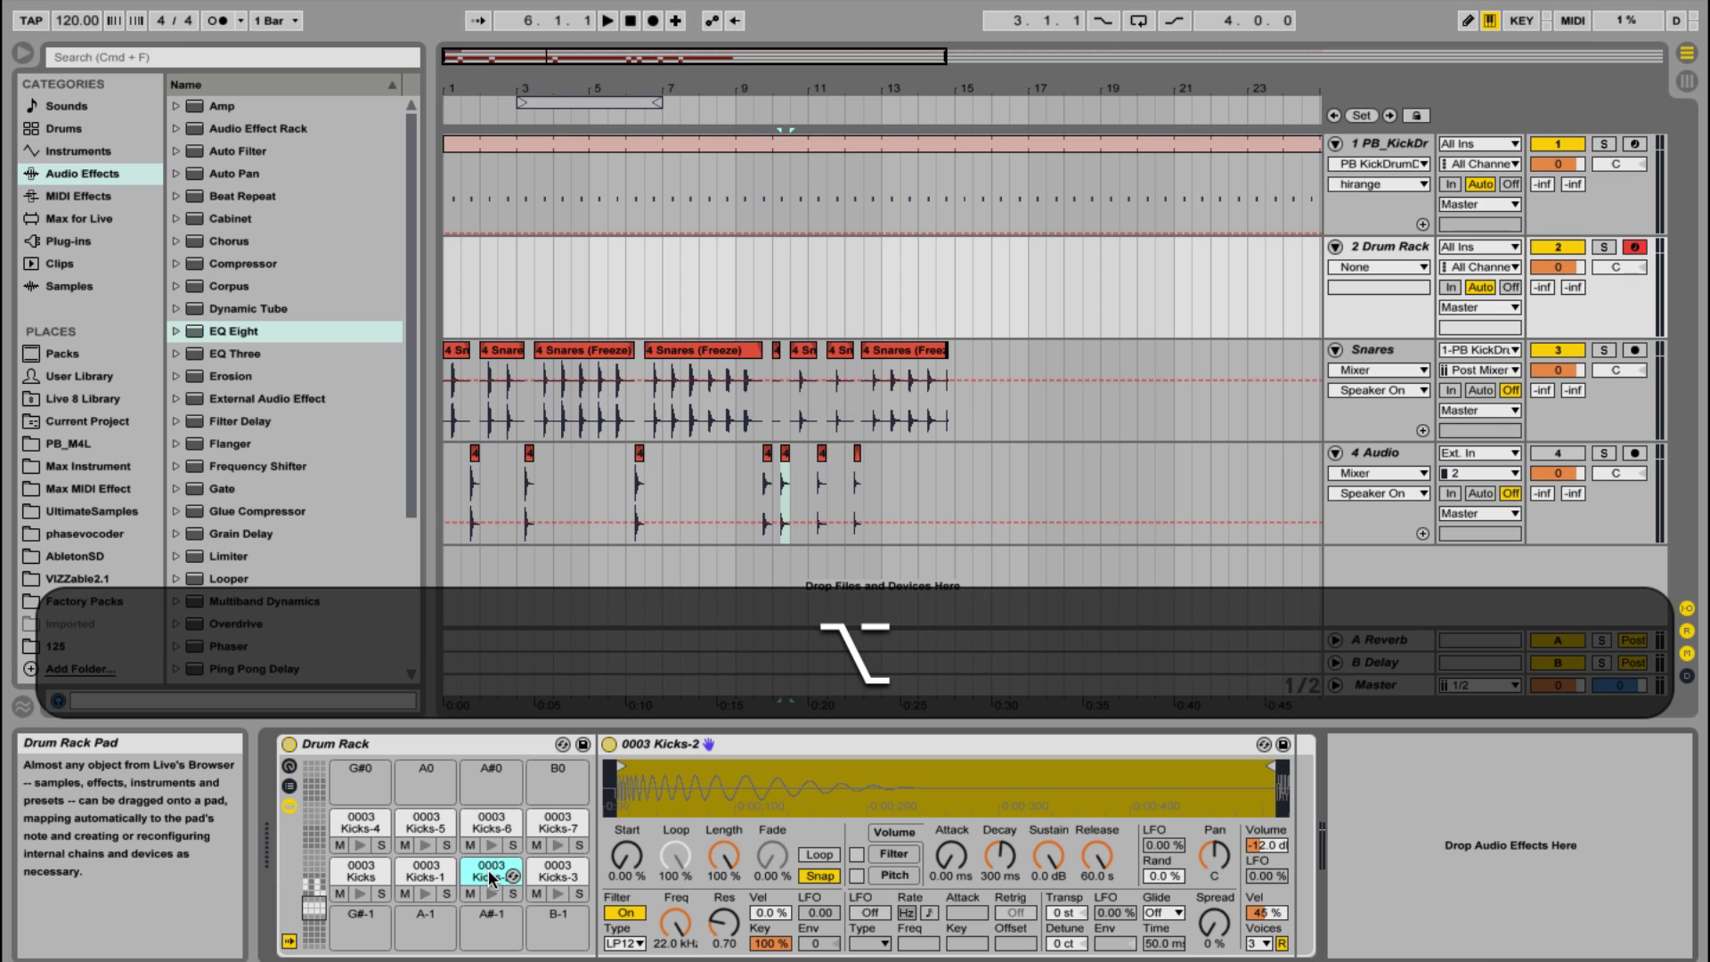
{"action": "left_click_drag", "start_coordinate": [351, 840], "coordinate": [308, 887]}
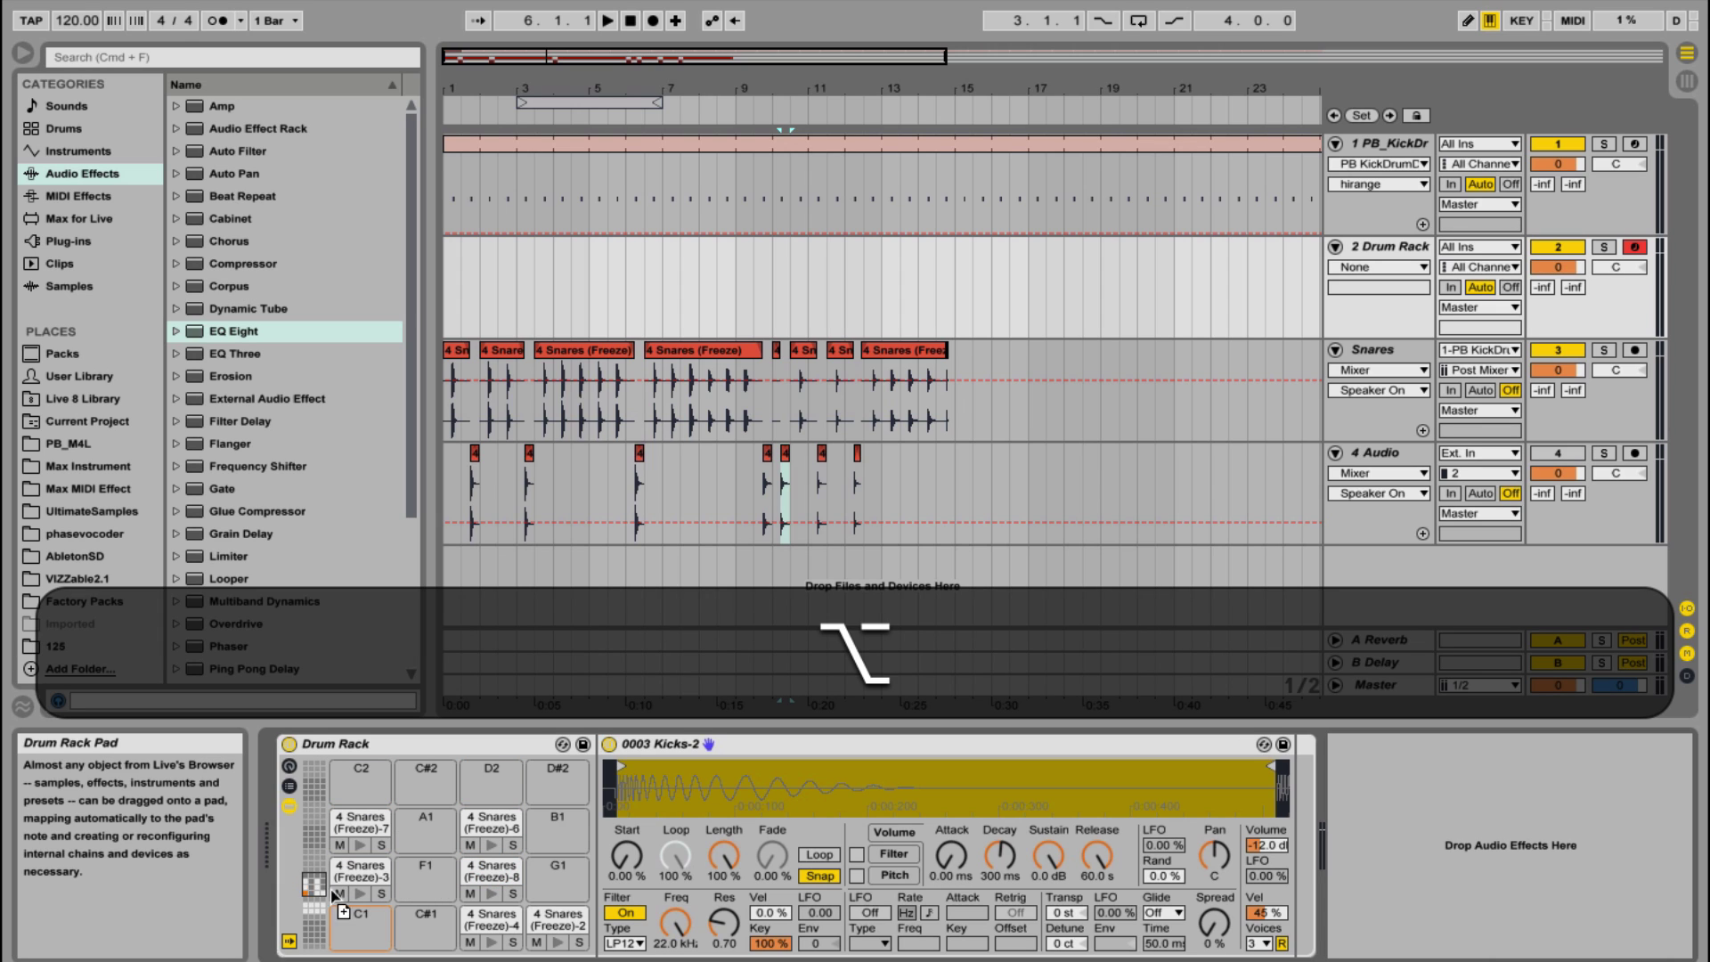
{"action": "left_click", "coordinate": [313, 904]}
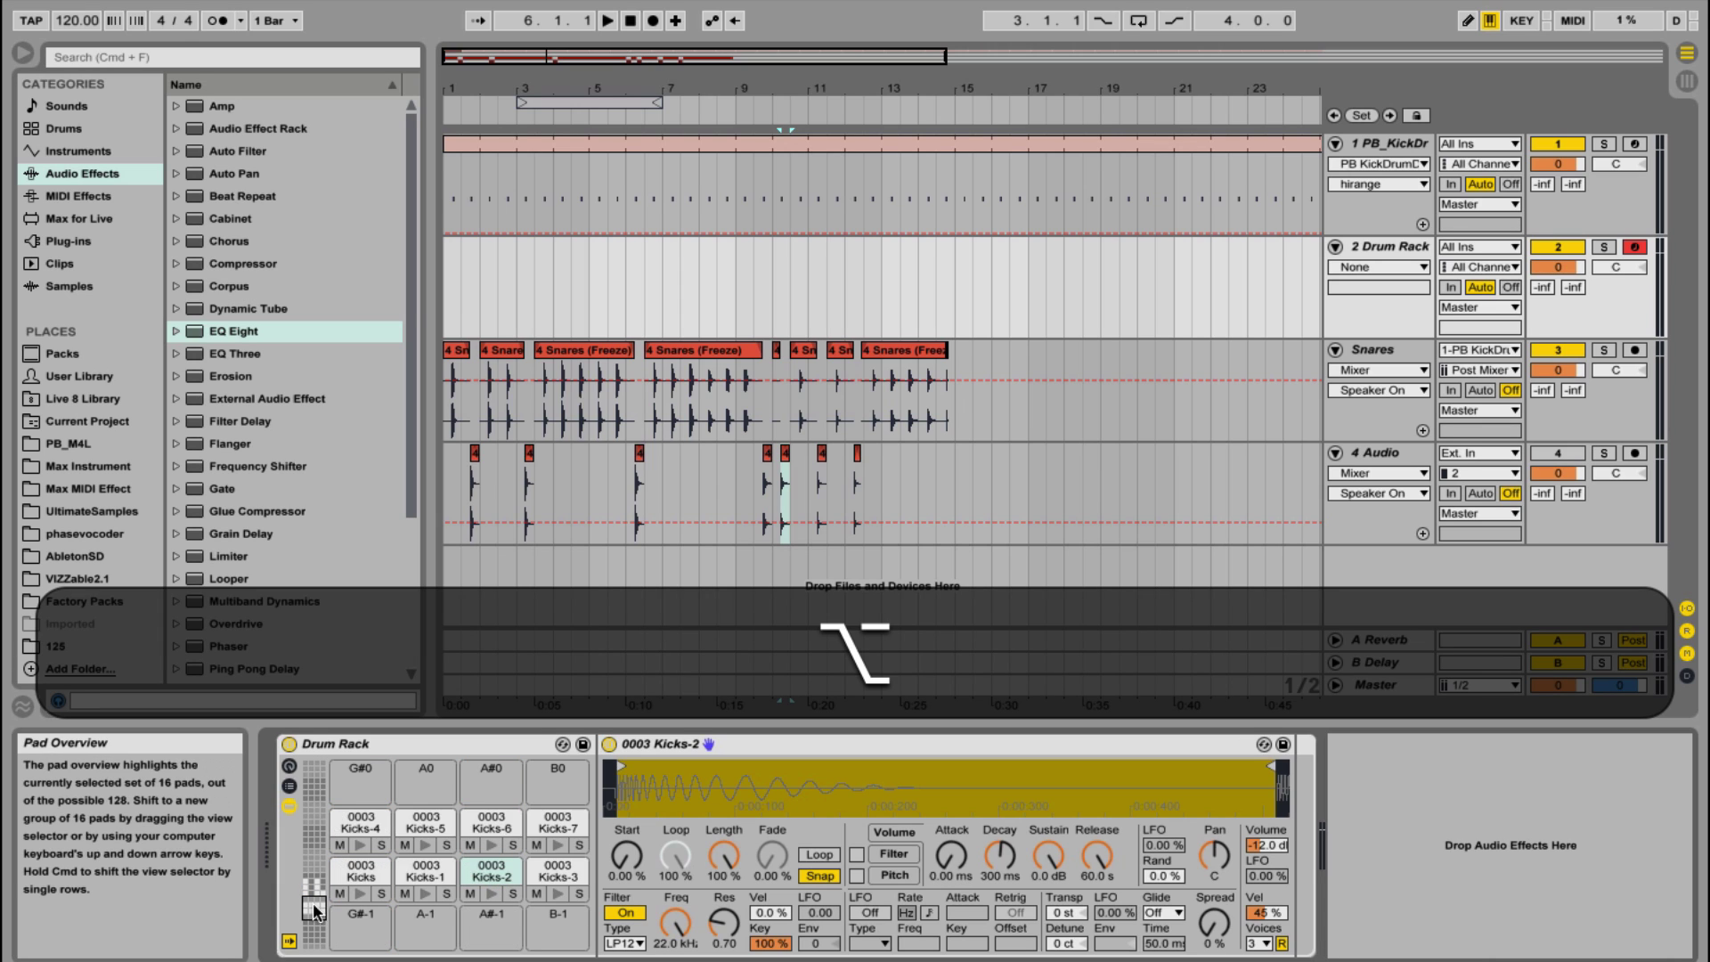
{"action": "key", "text": "alt"}
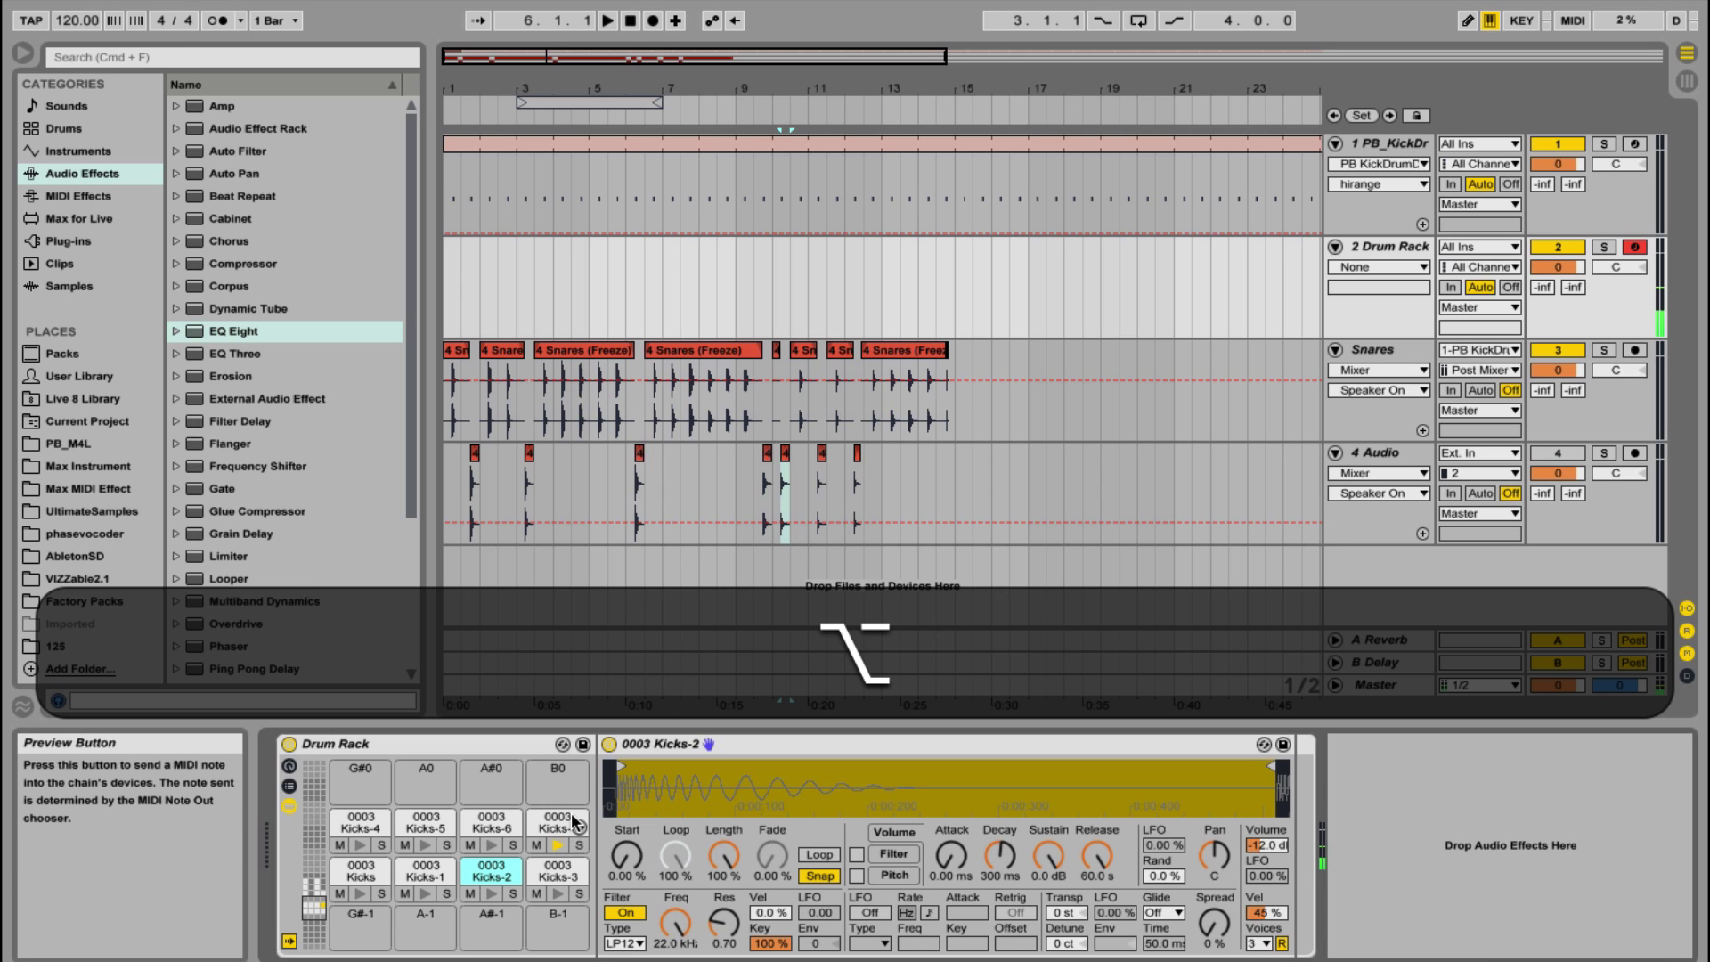
{"action": "left_click_drag", "start_coordinate": [339, 875], "coordinate": [317, 887]}
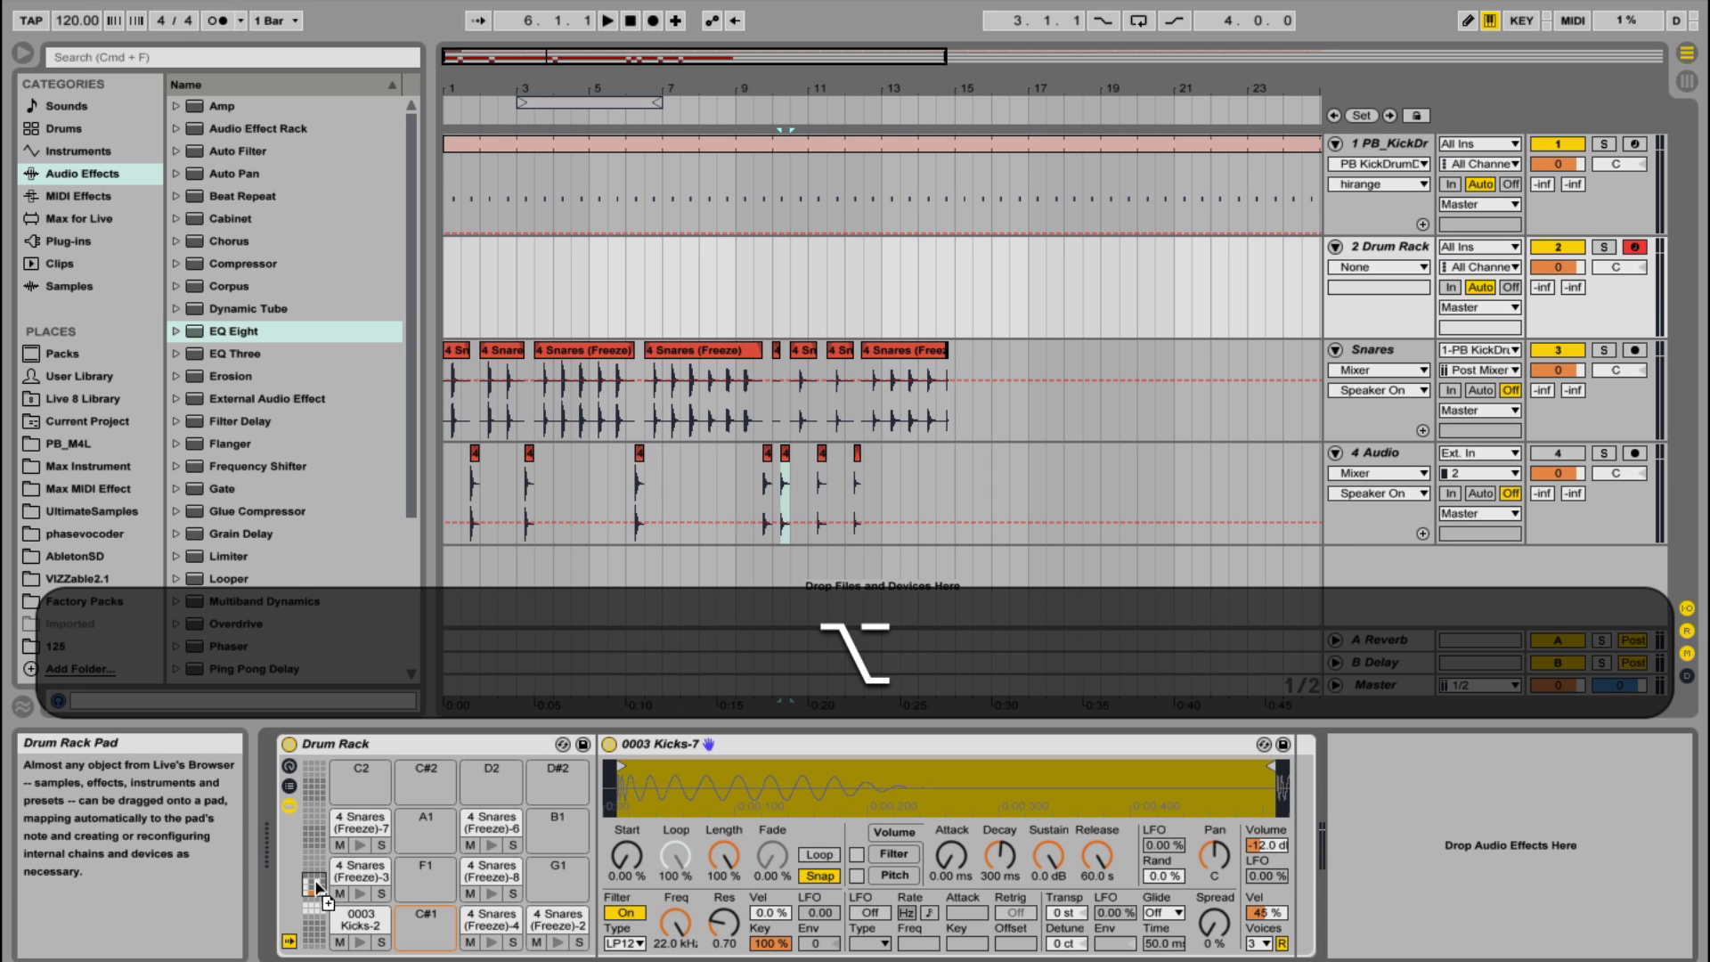
{"action": "left_click", "coordinate": [359, 943]}
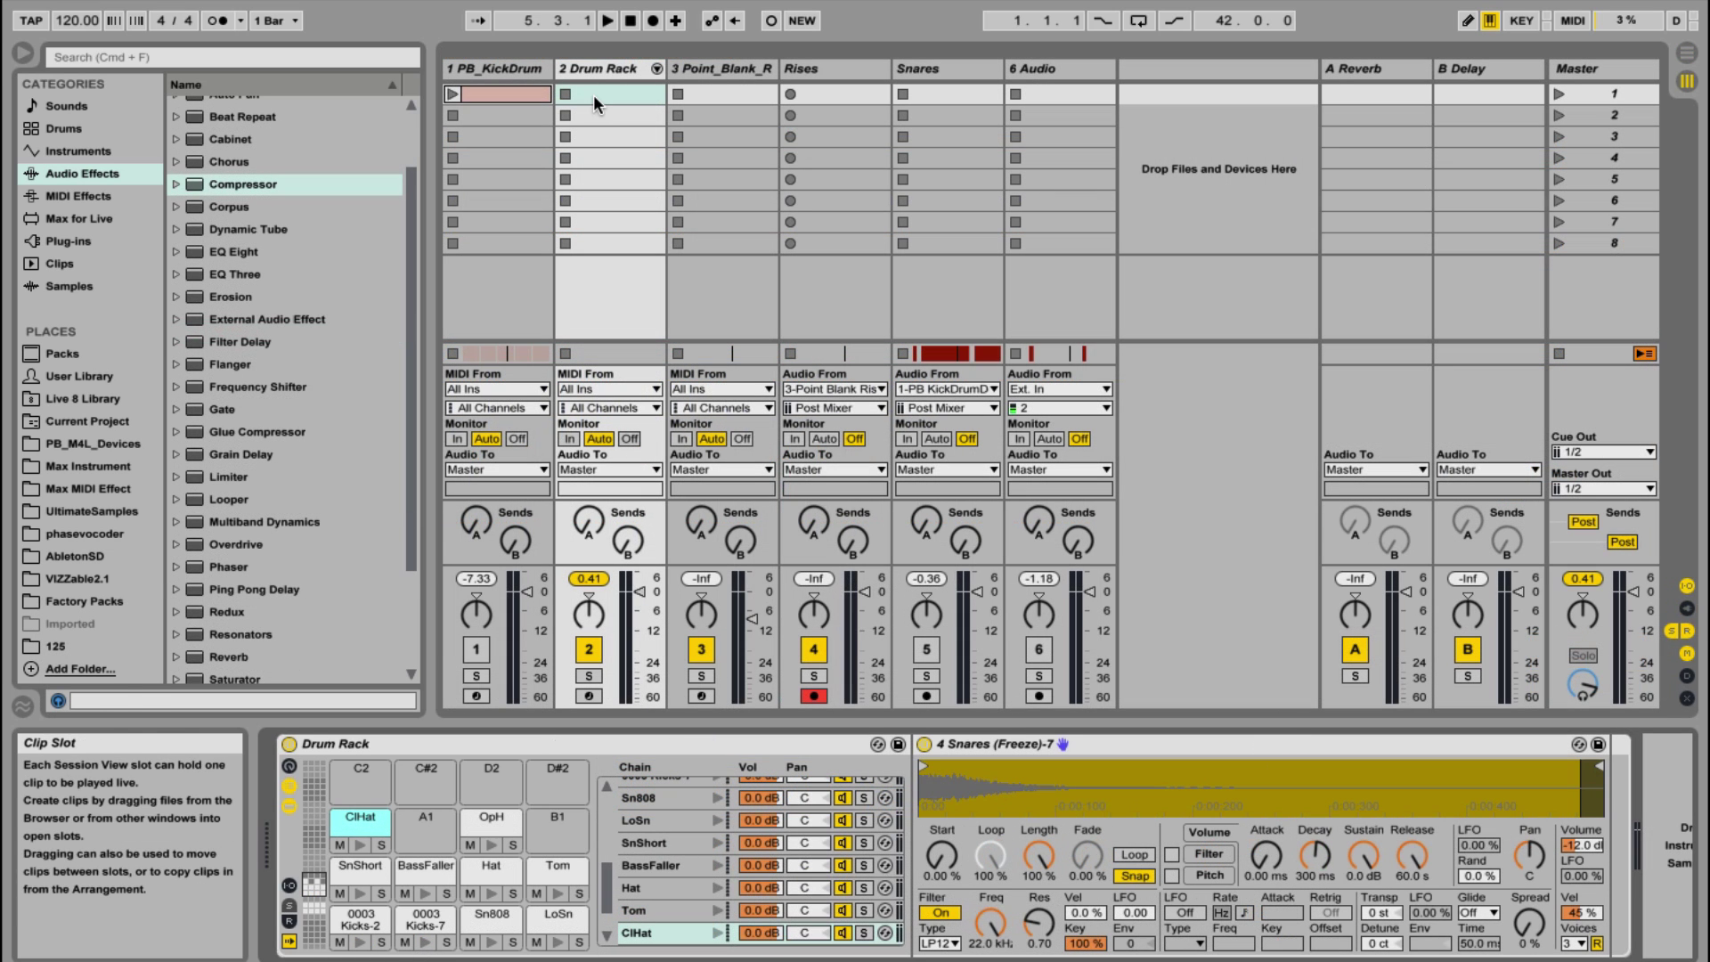
Create a one-bar MIDI clip in the Drum Rack track's first slot with 0003 Kicks-2 and 0003 Kicks-7 notes on all four beats
{"action": "double_click", "coordinate": [593, 95]}
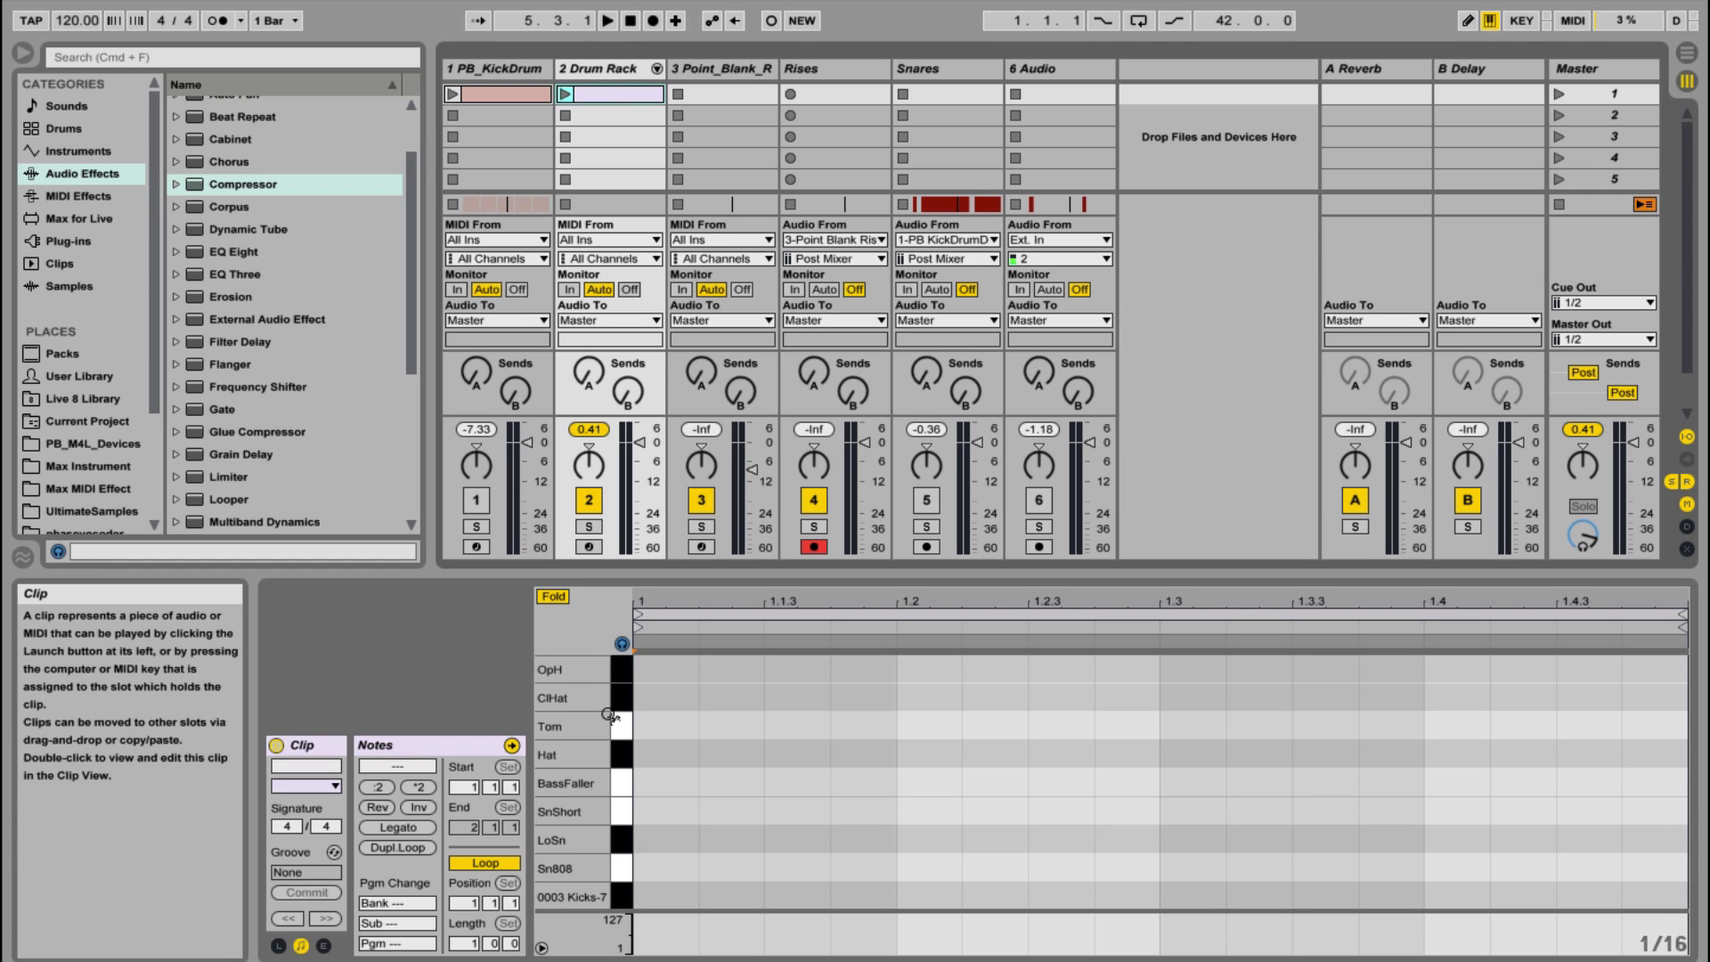
{"action": "scroll", "coordinate": [594, 873], "scroll_direction": "down", "scroll_amount": 2}
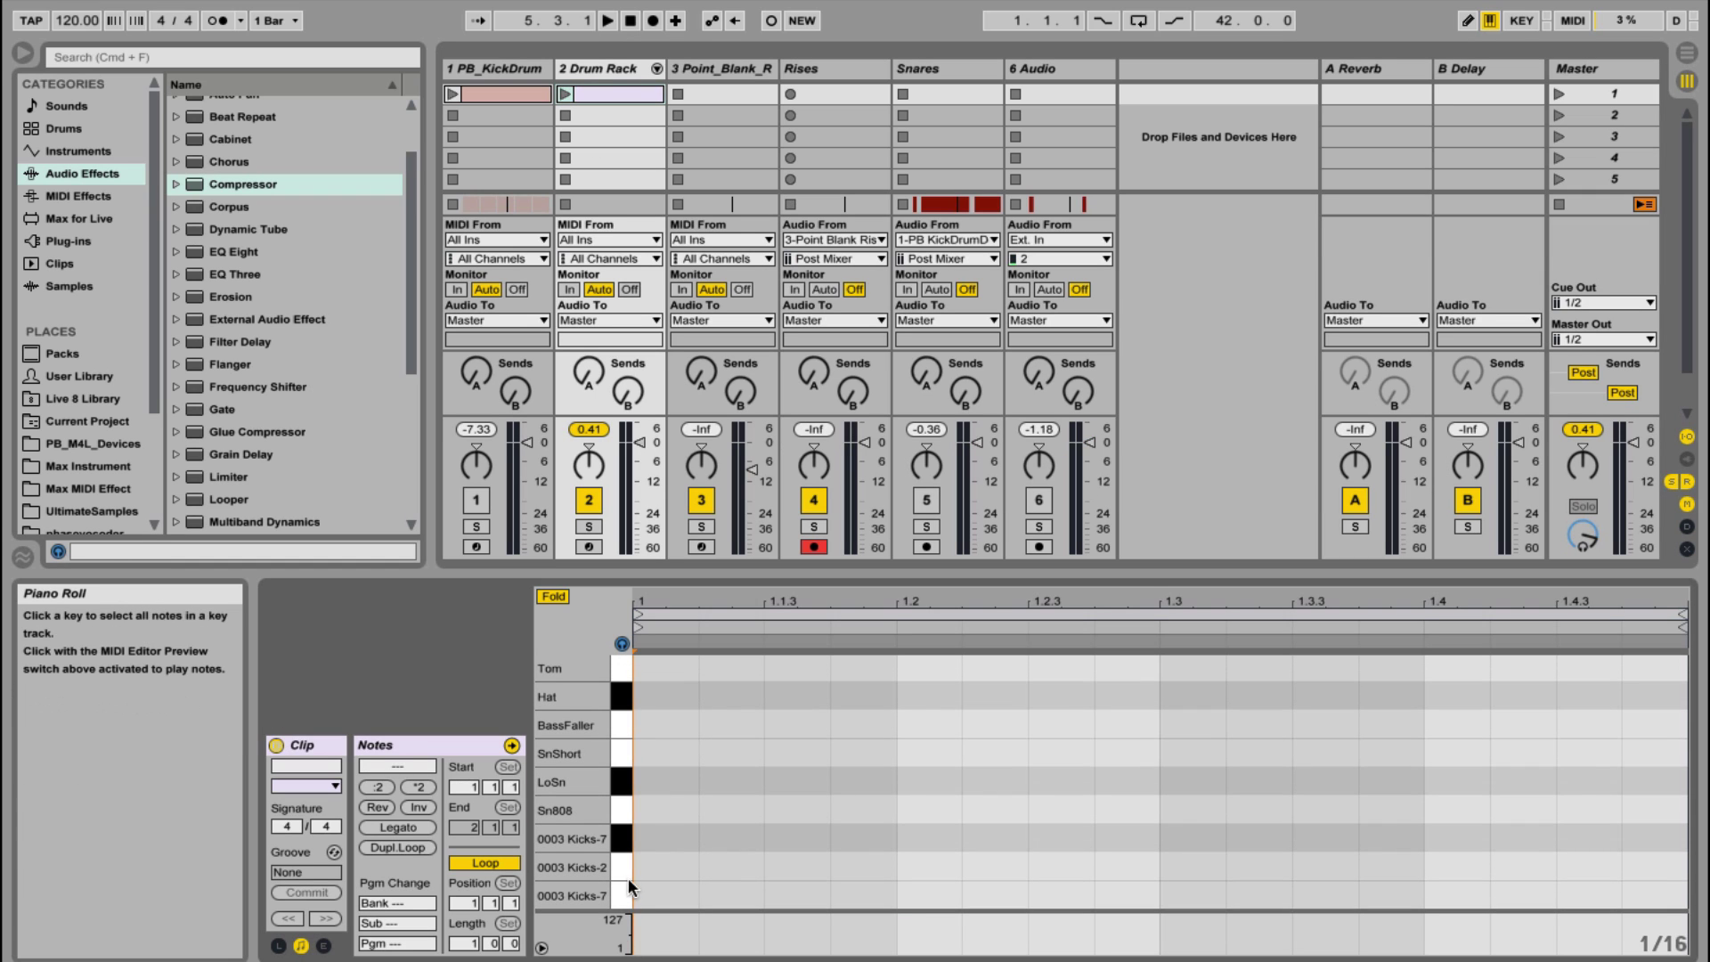
{"action": "left_click", "coordinate": [623, 869]}
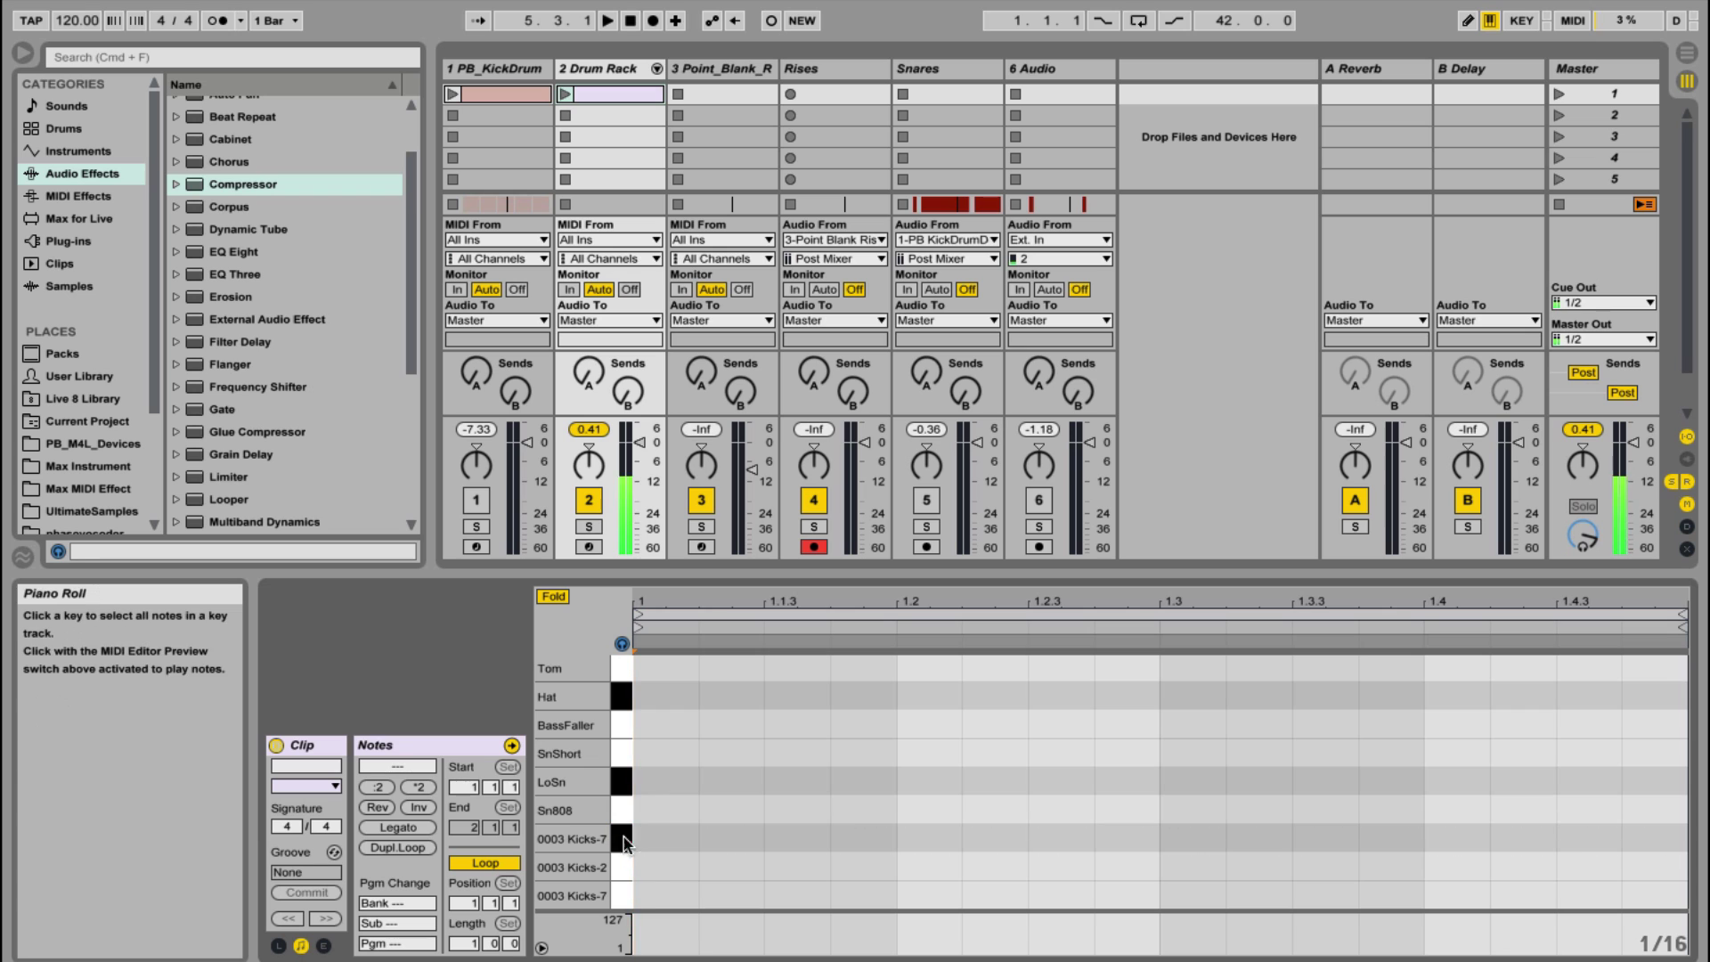
{"action": "double_click", "coordinate": [650, 863]}
{"action": "double_click", "coordinate": [659, 842]}
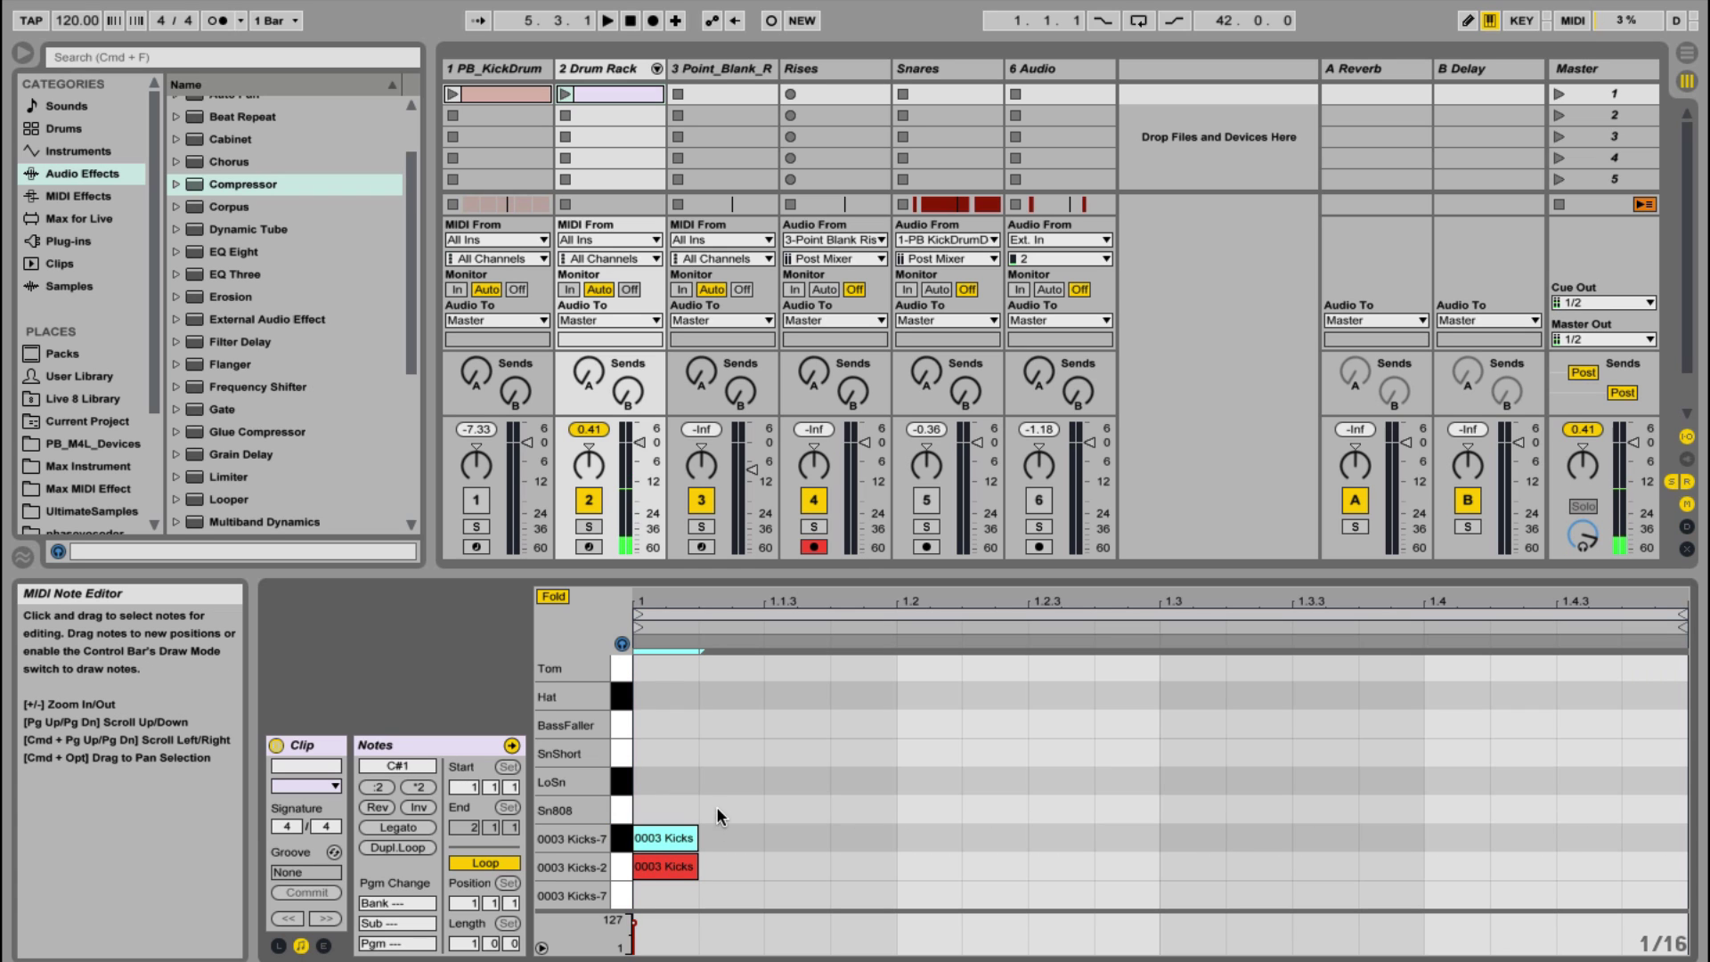
{"action": "left_click_drag", "start_coordinate": [716, 808], "coordinate": [1431, 843]}
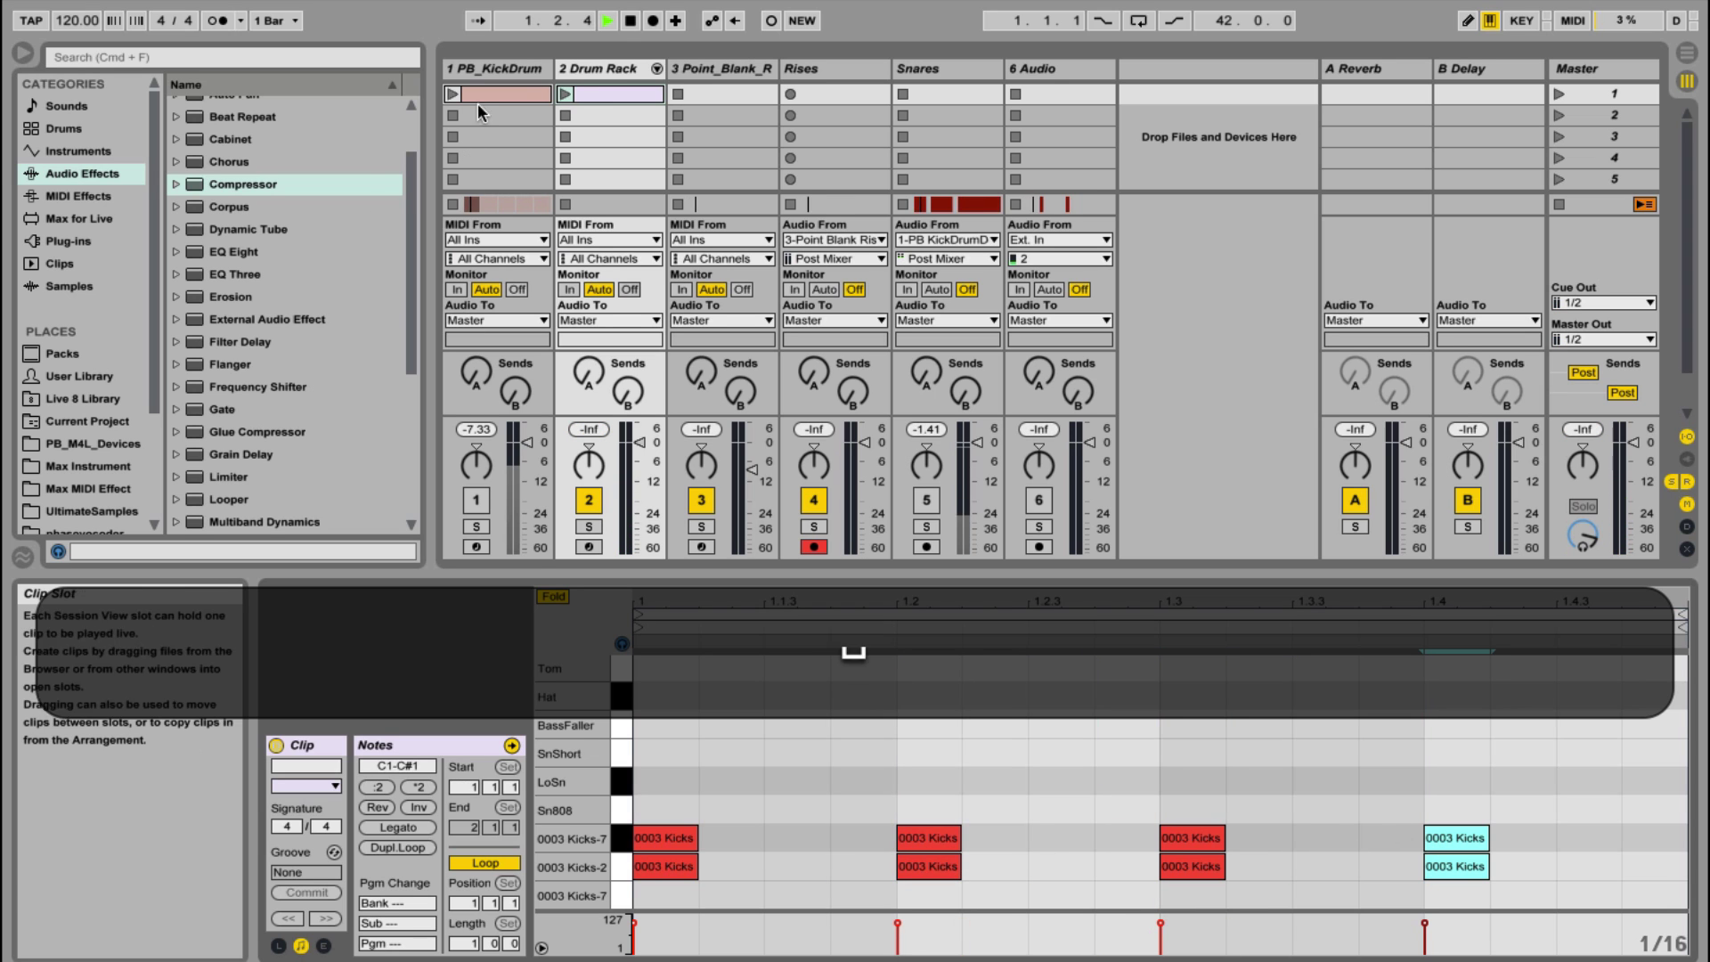
Launch the drum clip, copy notes onto the Sn808 row at beats 2 and 4, and stop playback
{"action": "left_click", "coordinate": [564, 94]}
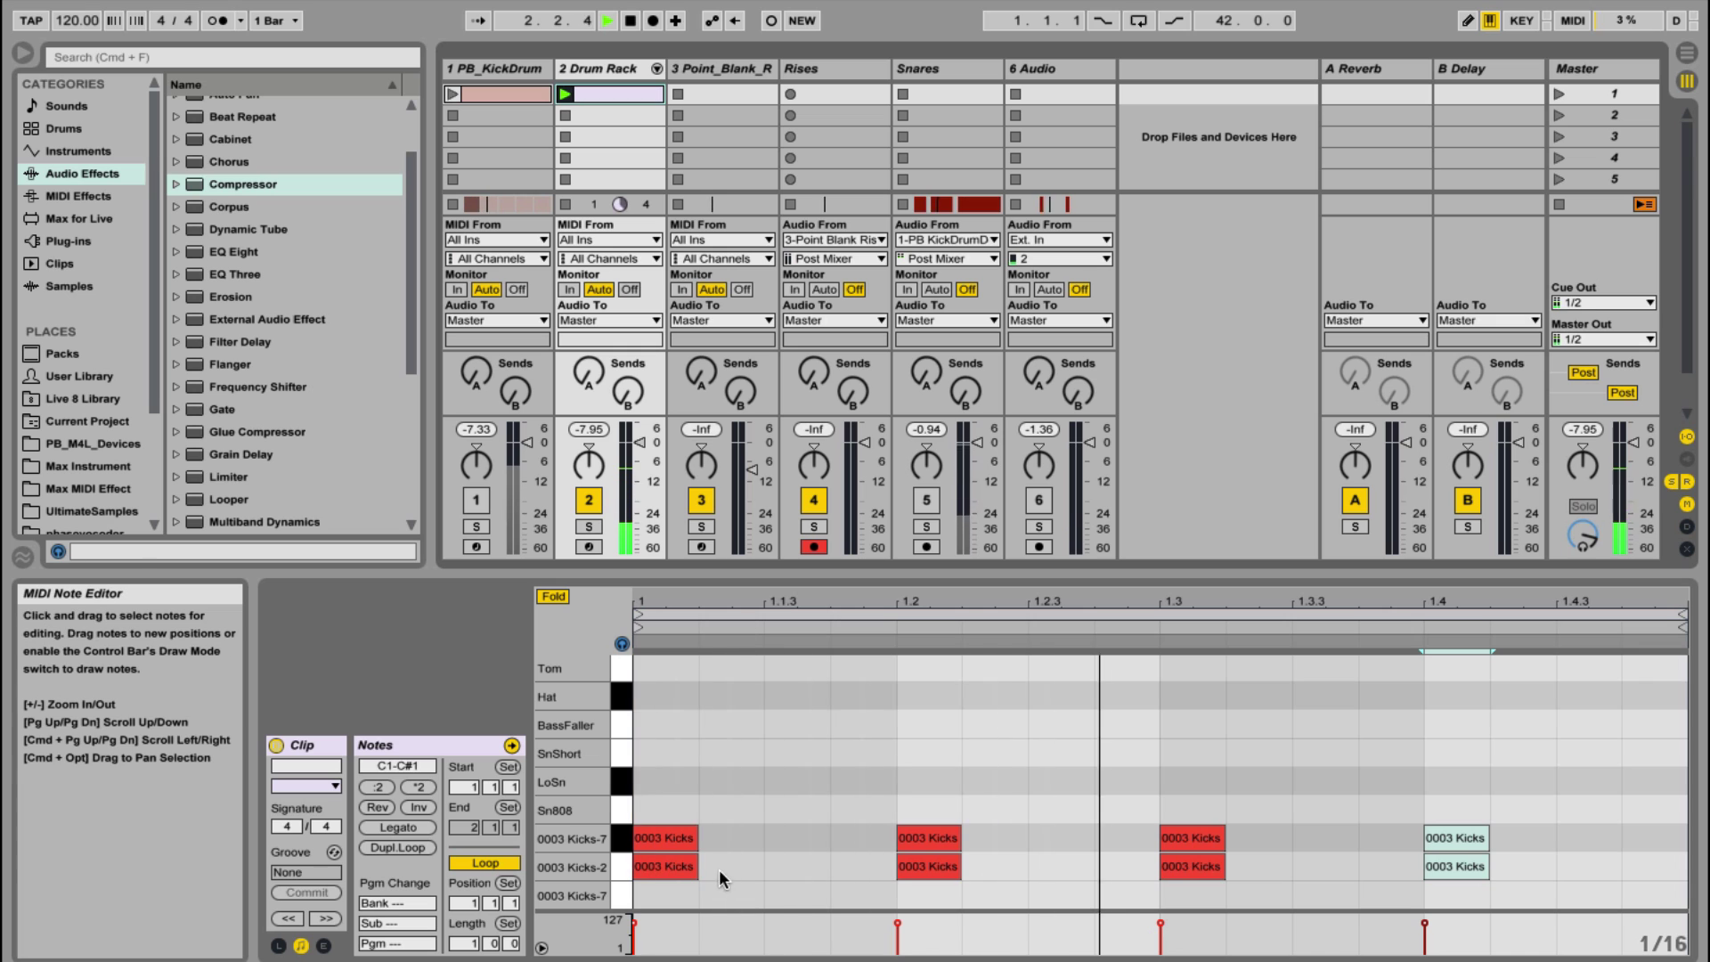
{"action": "left_click", "coordinate": [927, 837]}
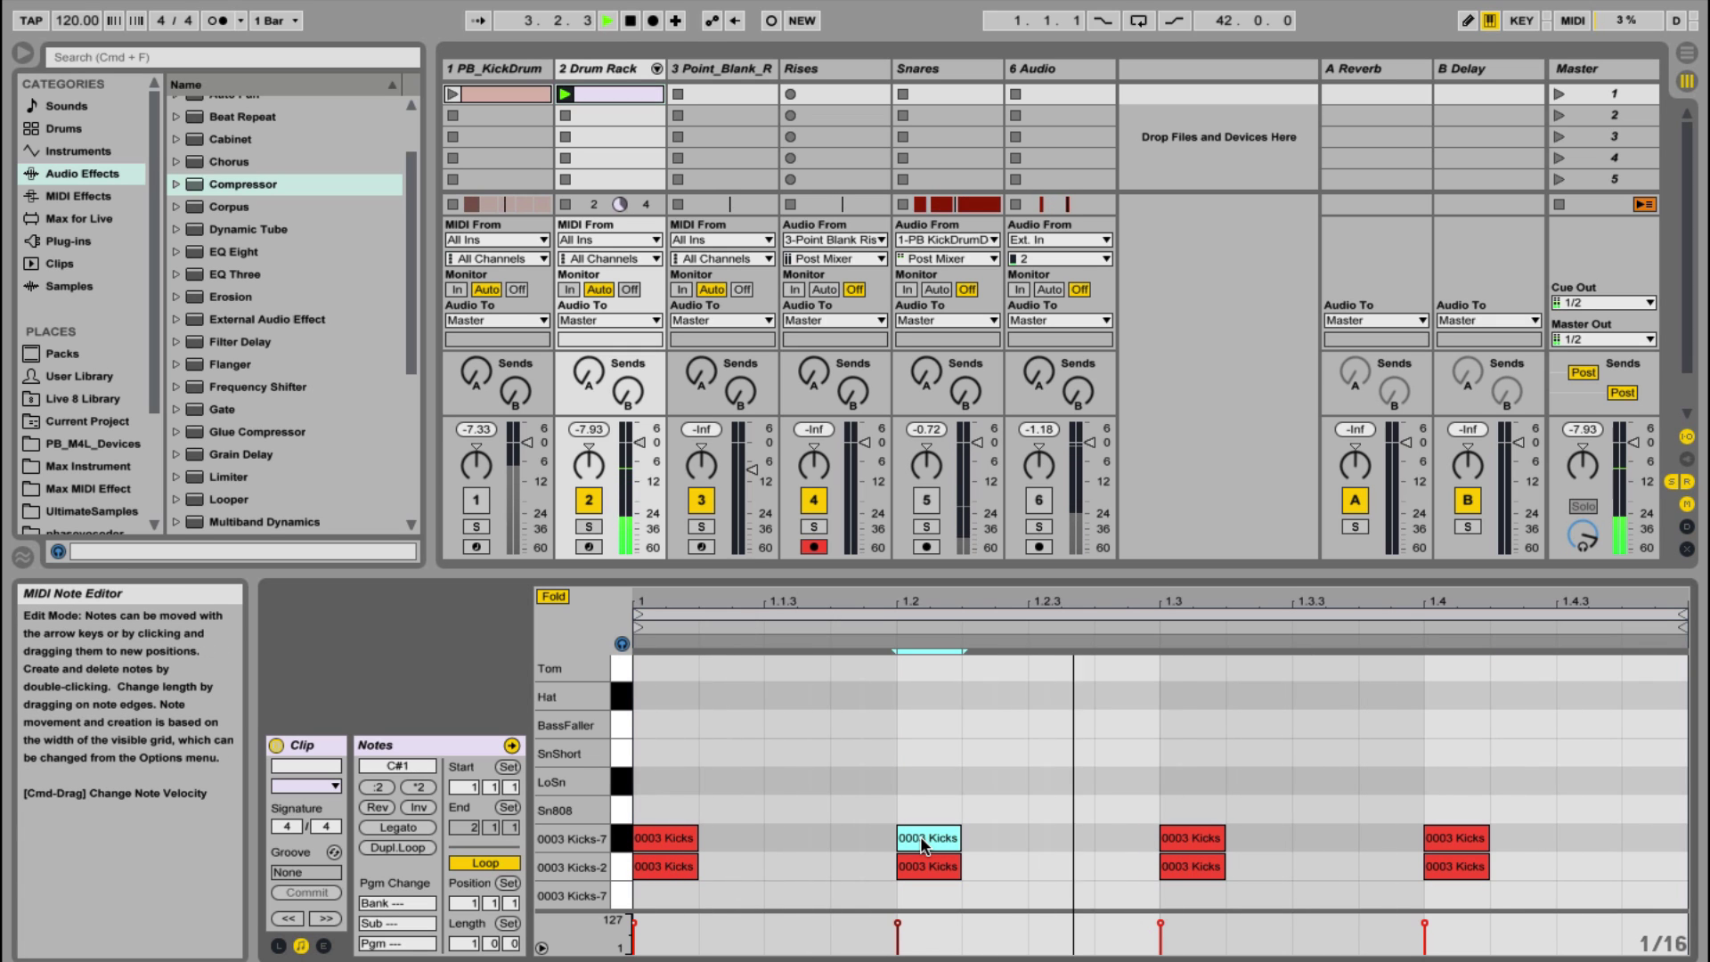
{"action": "key", "text": "alt"}
{"action": "left_click_drag", "start_coordinate": [923, 839], "coordinate": [1455, 799]}
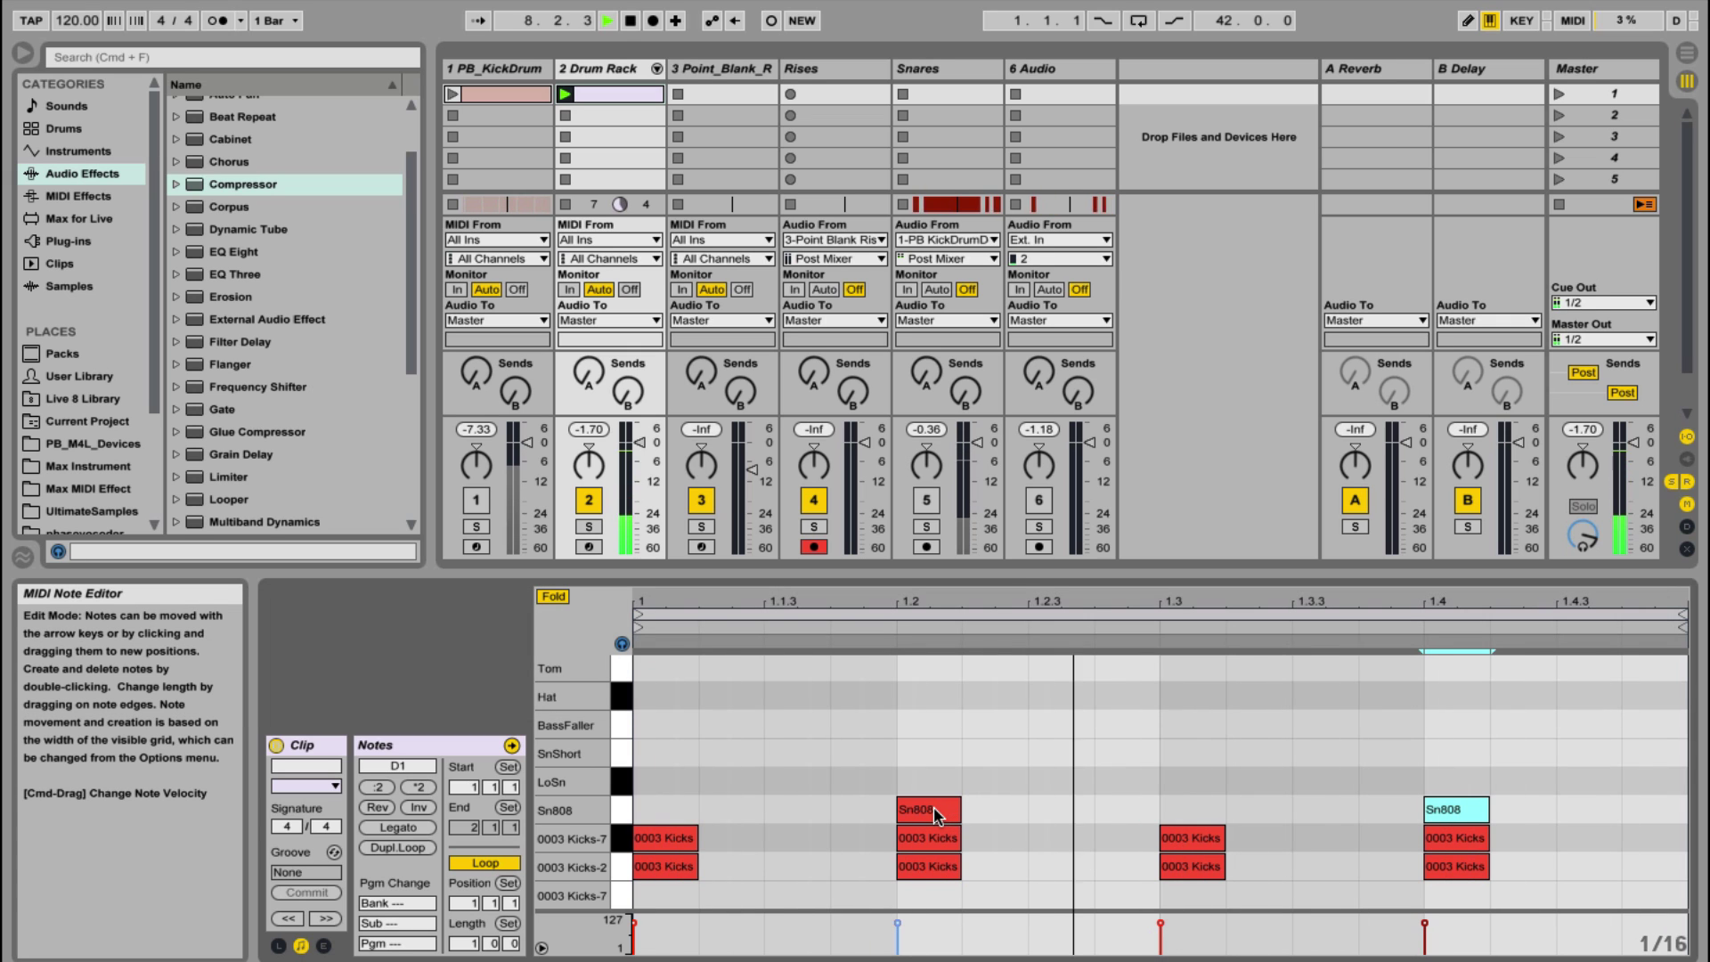
{"action": "key", "text": "space"}
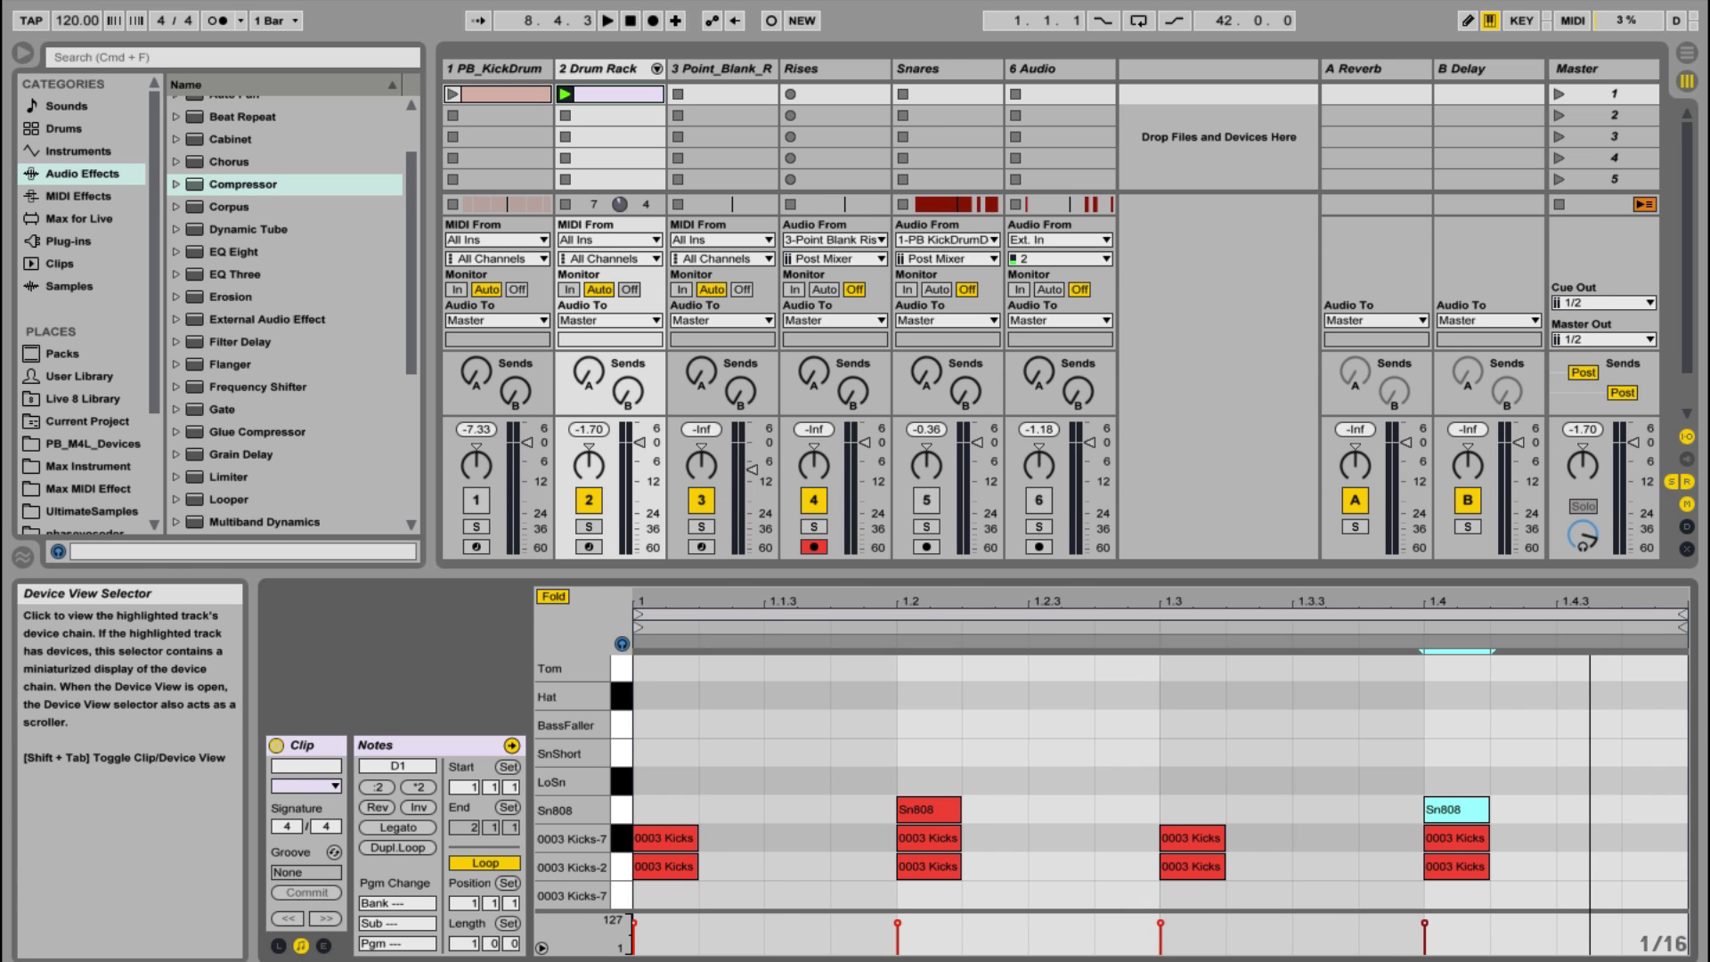
Load an EQ Eight onto the Drum Rack's Sn808 chain and enable its band 8 high cut
{"action": "left_click", "coordinate": [1506, 960]}
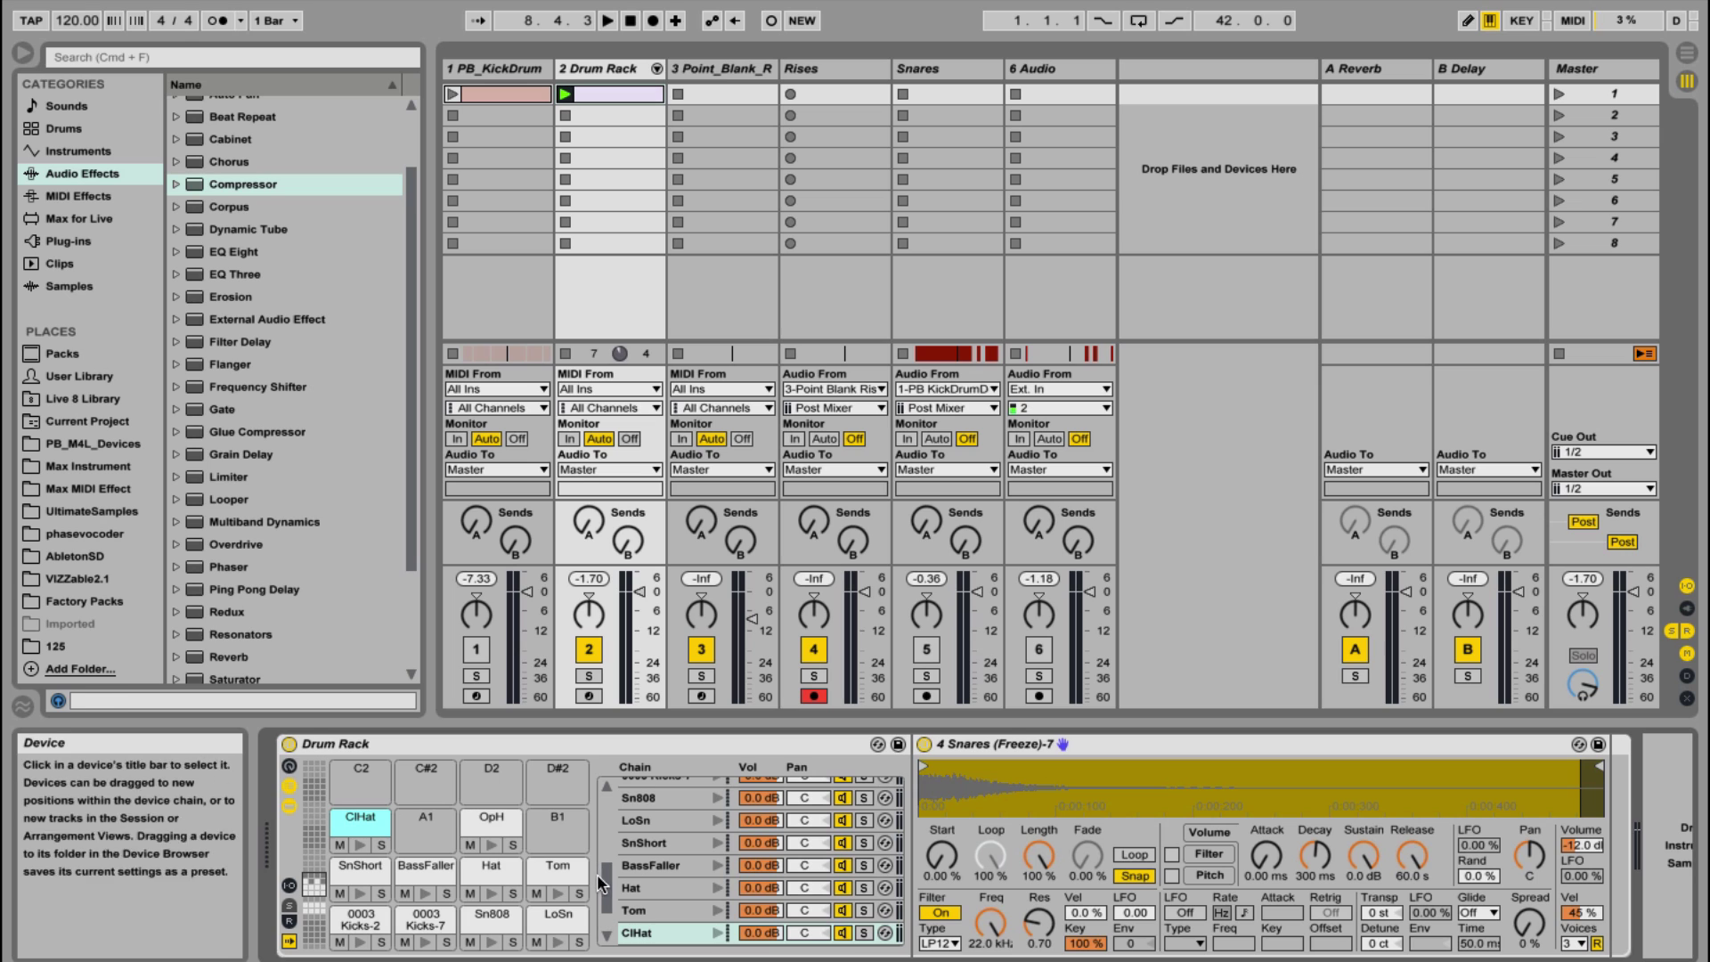
{"action": "scroll", "coordinate": [634, 868], "scroll_direction": "up", "scroll_amount": 3}
{"action": "left_click", "coordinate": [640, 859]}
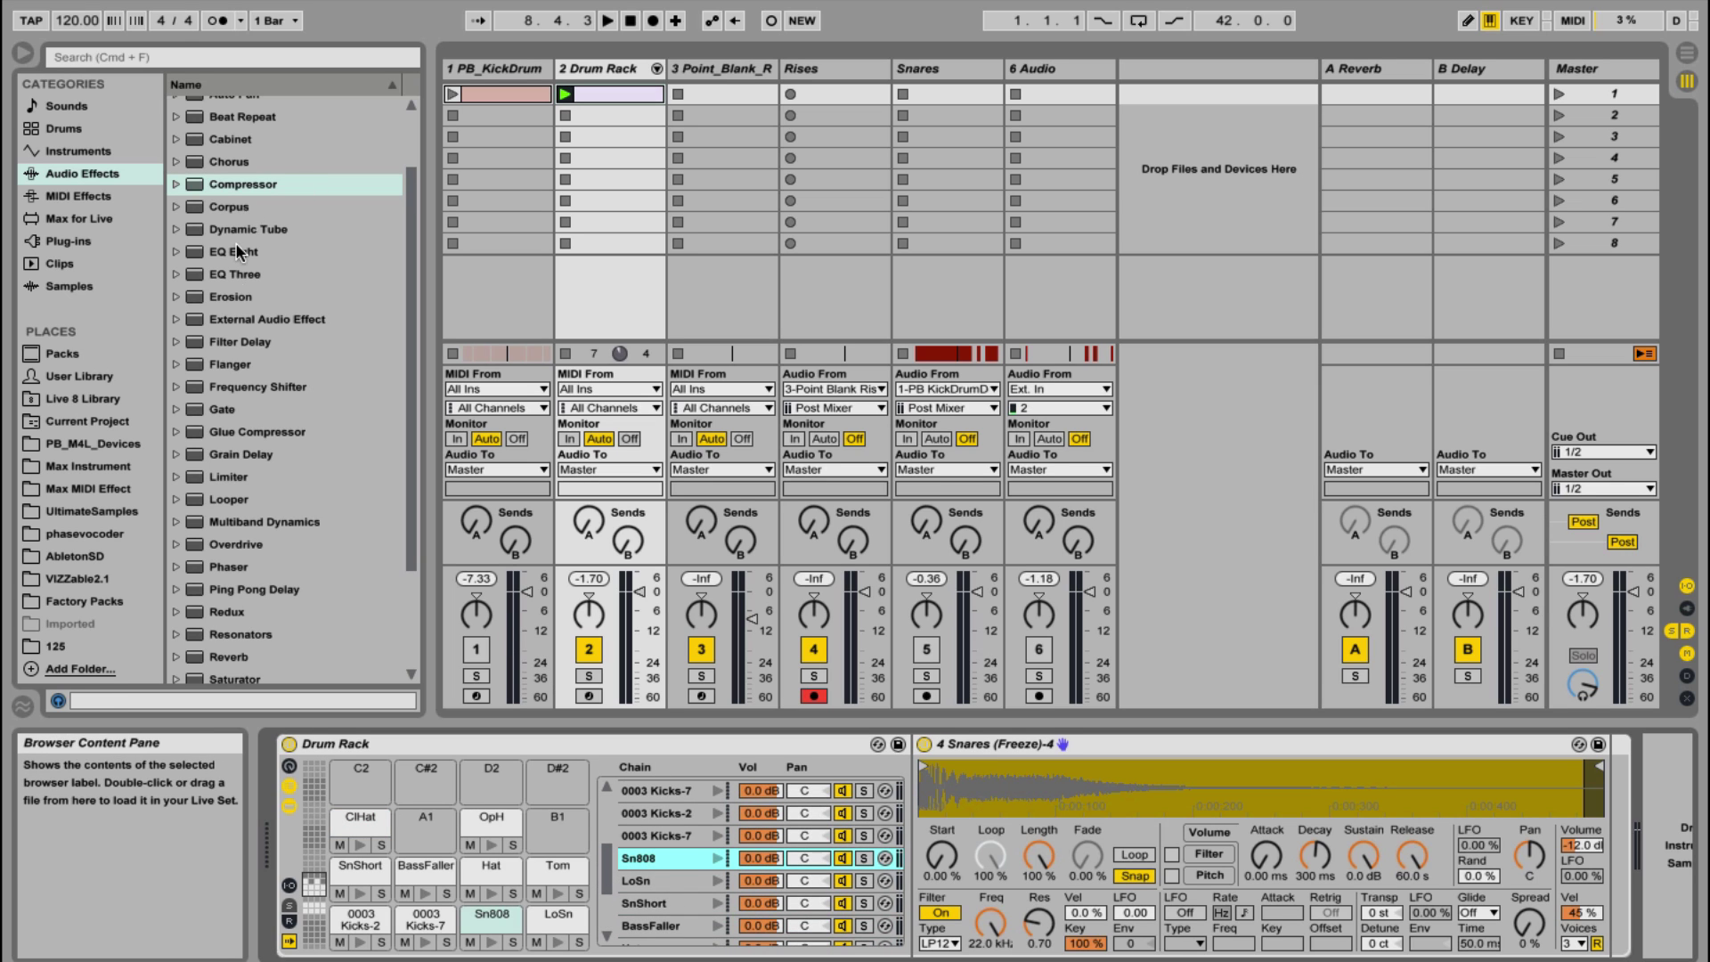
{"action": "left_click_drag", "start_coordinate": [233, 253], "coordinate": [469, 419]}
{"action": "left_click_drag", "start_coordinate": [1193, 770], "coordinate": [1510, 846]}
{"action": "left_click", "coordinate": [1594, 942]}
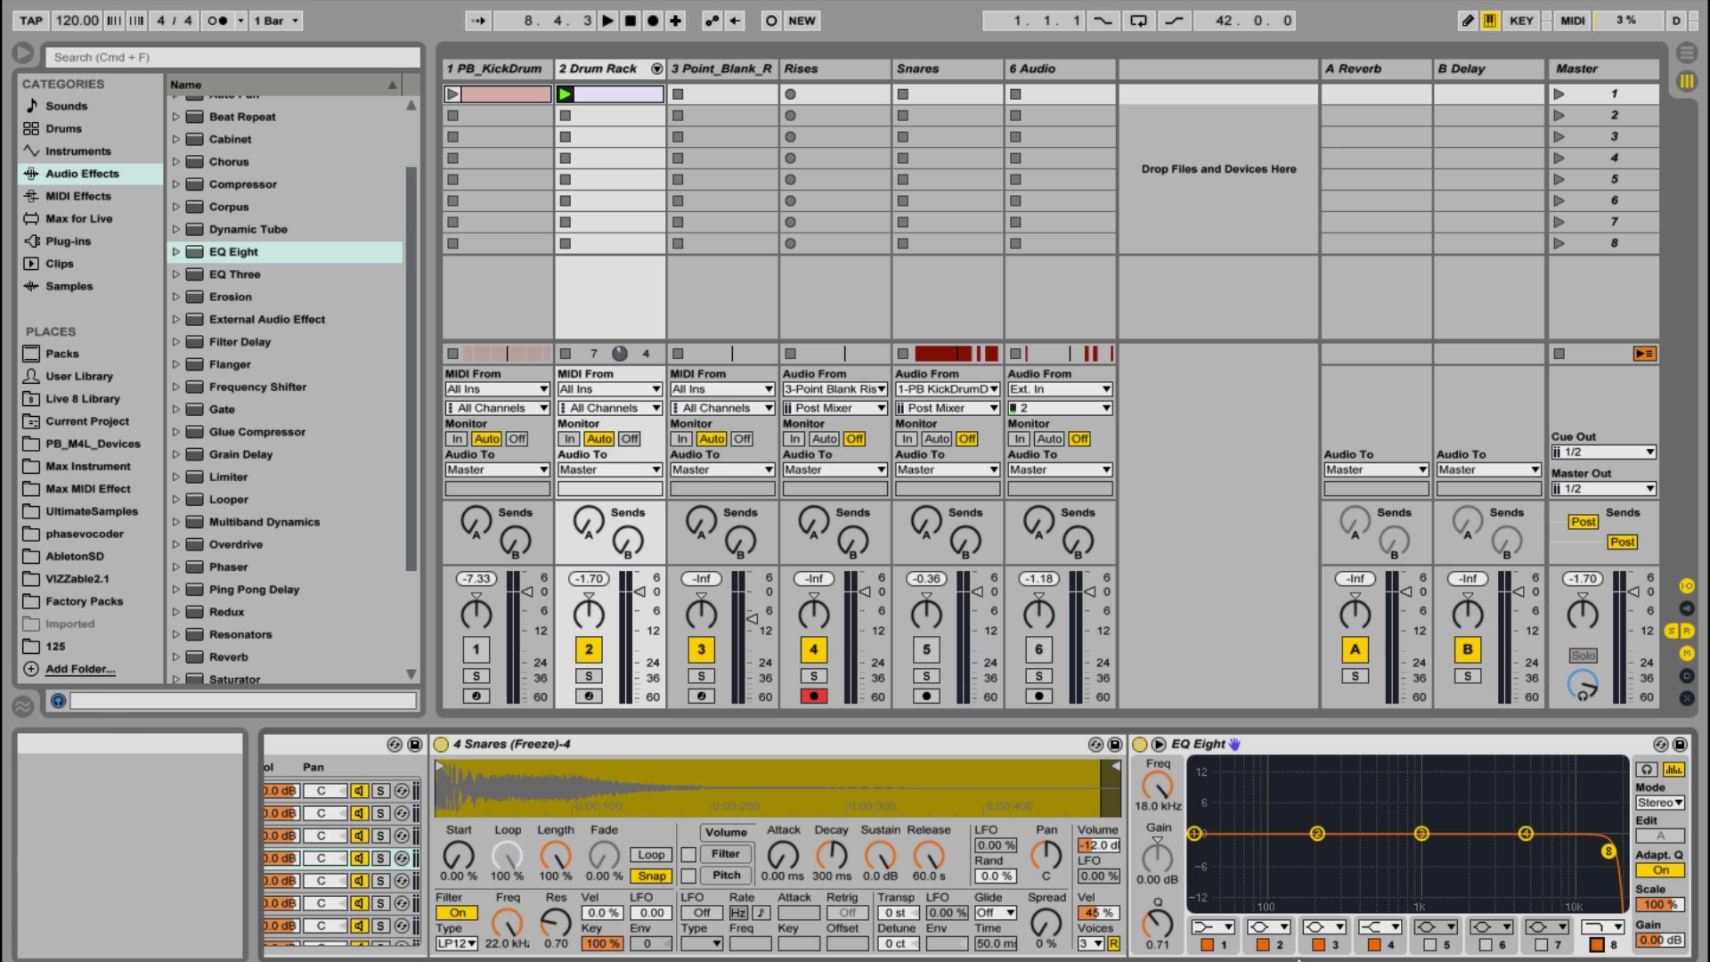
Set the Sn808 EQ's band 1 low shelf to -6.43 dB around 178 Hz and boost band 3 by 1.86 dB at 2.01 kHz
{"action": "left_click", "coordinate": [1225, 944]}
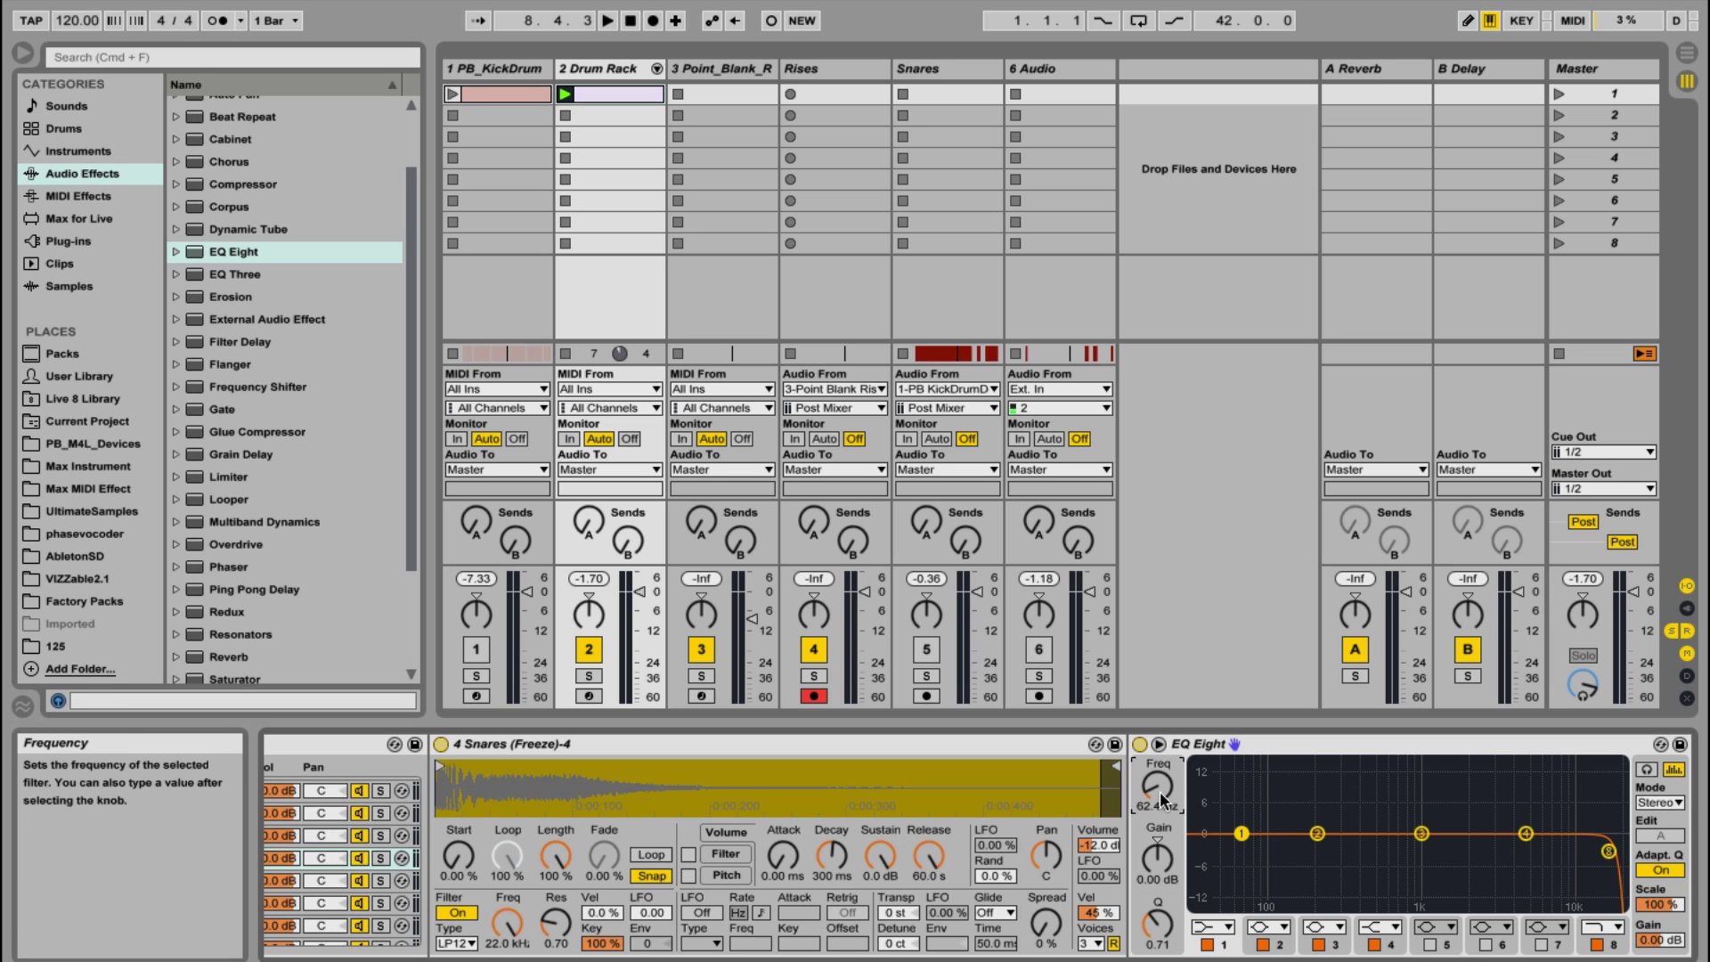
{"action": "left_click_drag", "start_coordinate": [1152, 794], "coordinate": [1152, 765]}
{"action": "left_click_drag", "start_coordinate": [1157, 857], "coordinate": [1157, 871]}
{"action": "left_click_drag", "start_coordinate": [1157, 785], "coordinate": [1157, 782]}
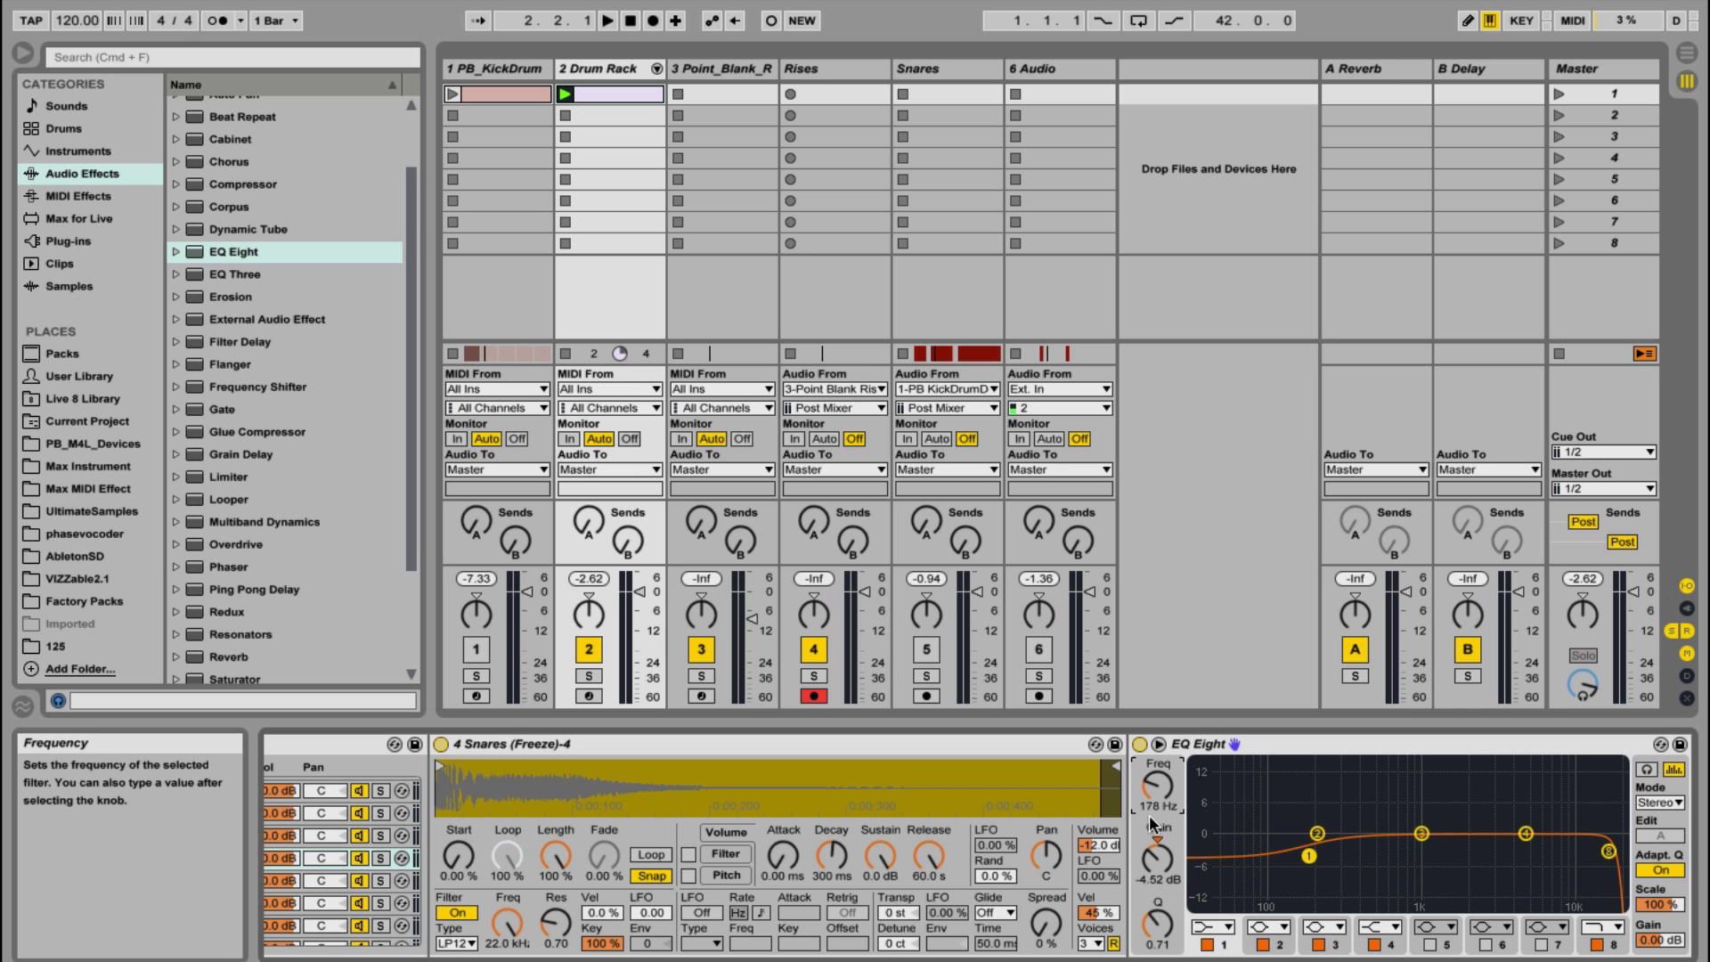
{"action": "left_click_drag", "start_coordinate": [1156, 856], "coordinate": [1156, 866]}
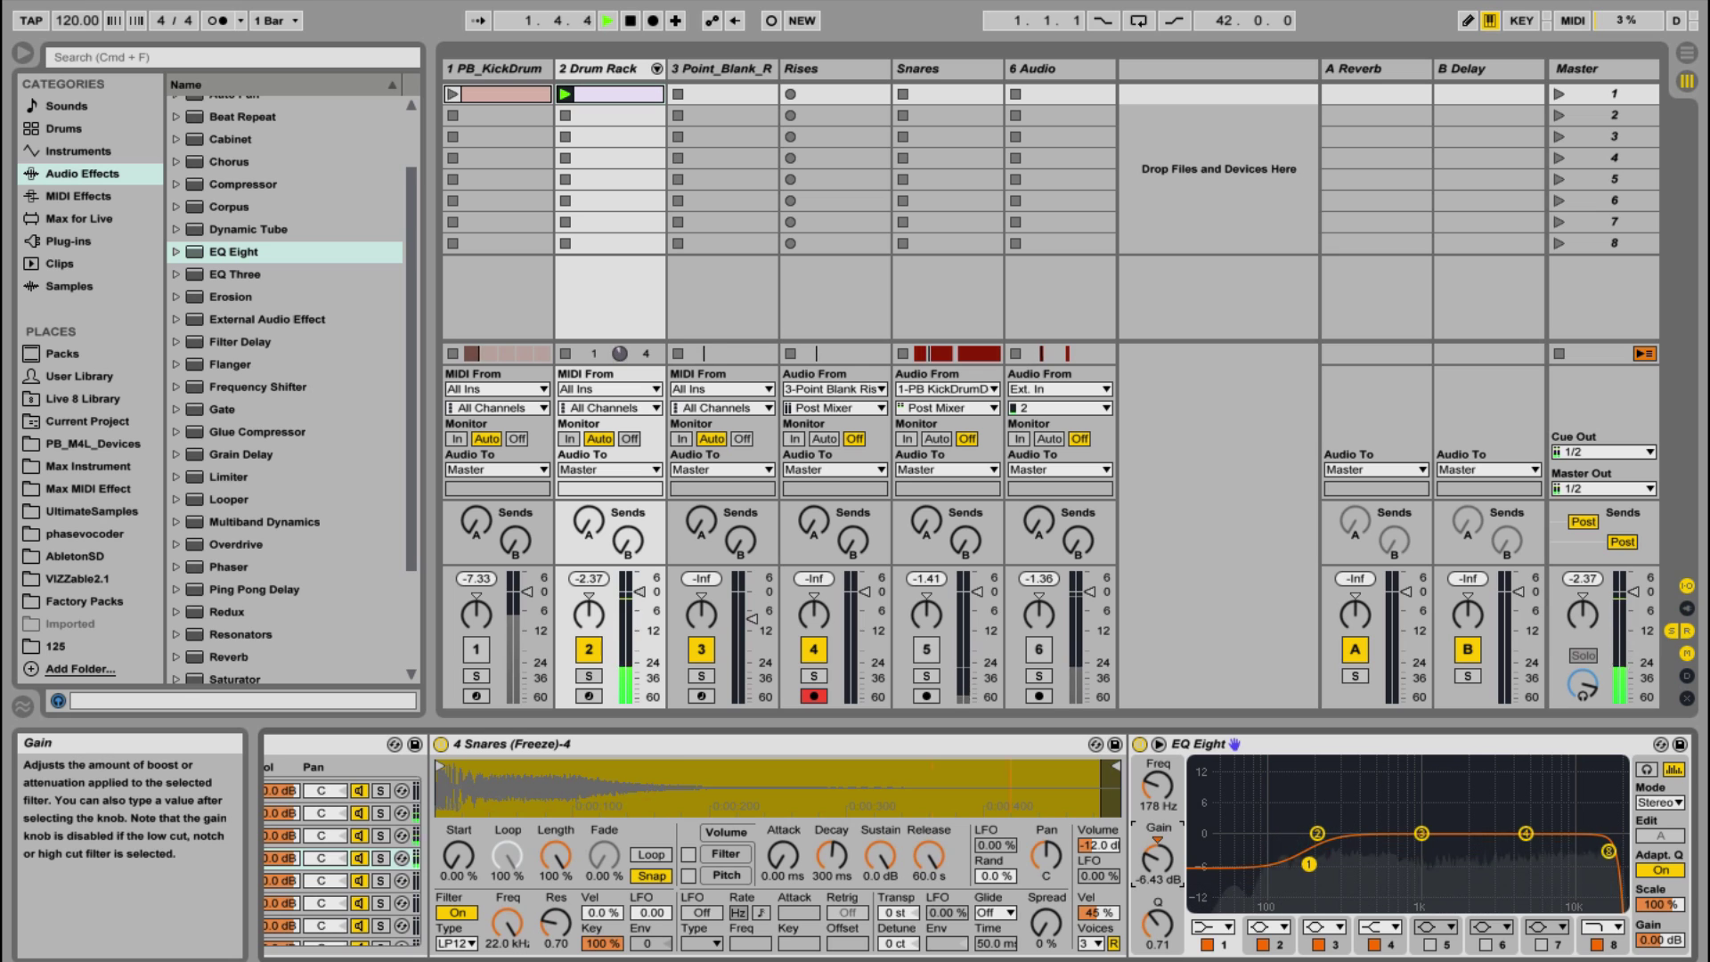
{"action": "left_click_drag", "start_coordinate": [1157, 783], "coordinate": [1157, 790]}
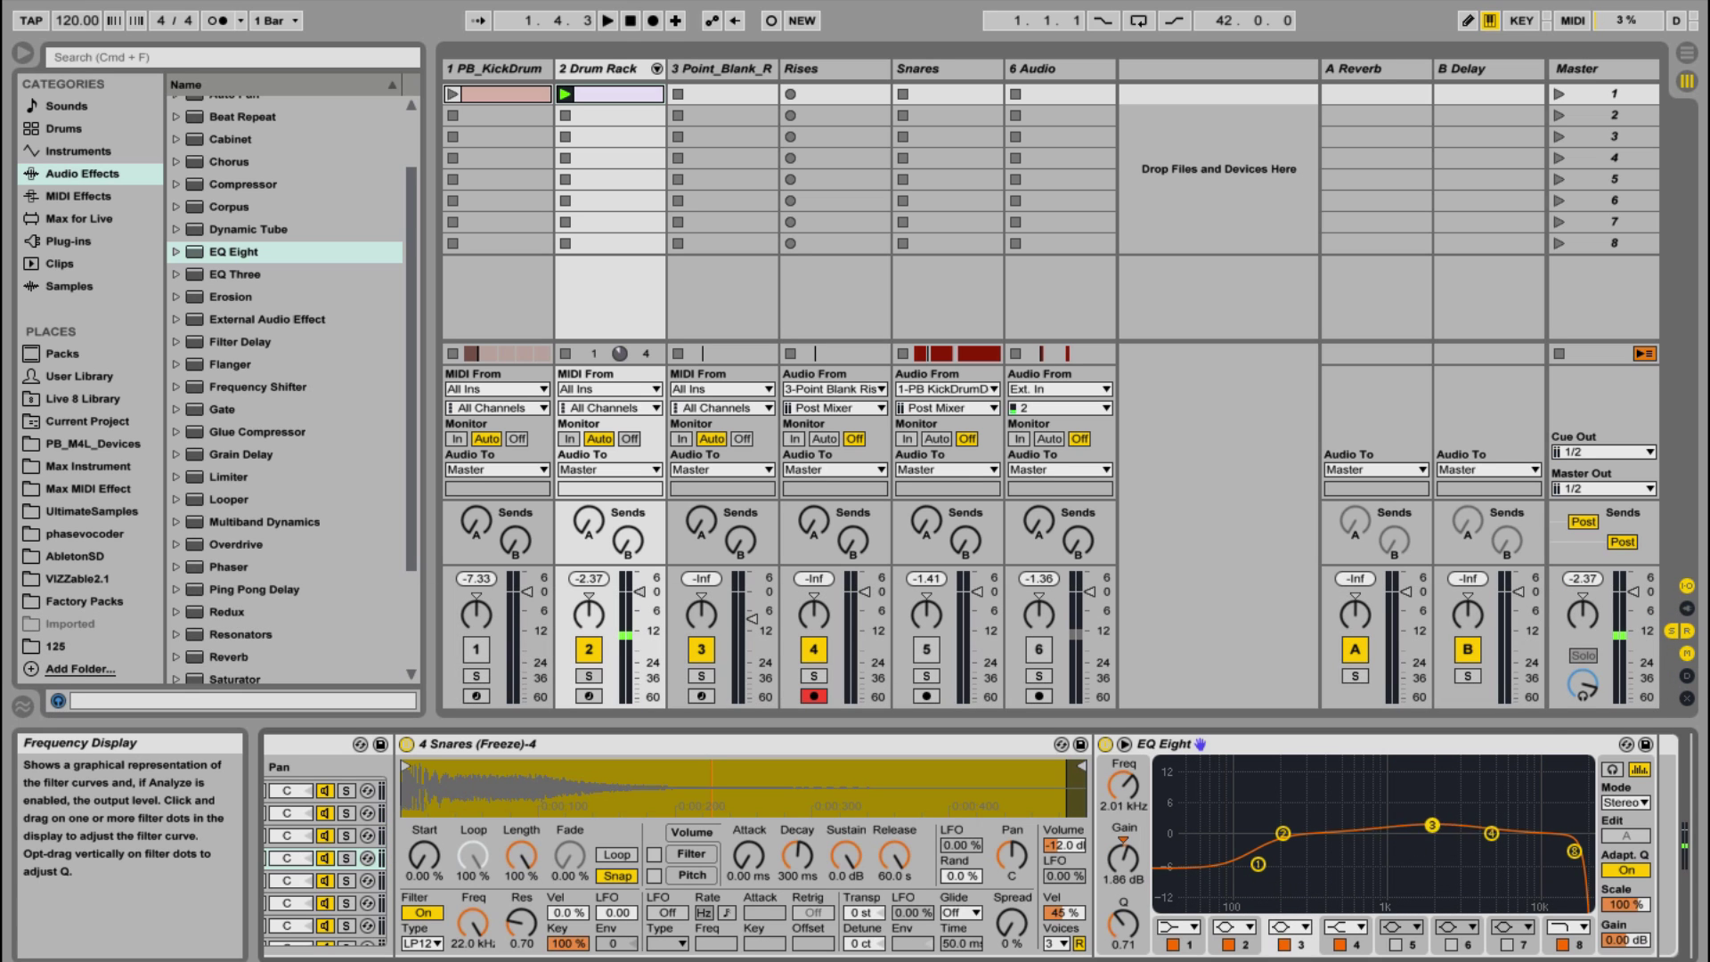
With the beat playing, set the Sn808 EQ's band 3 to 6.32 dB at 1.67 kHz and its band 8 high cut to 10.6 kHz
{"action": "key", "text": "space"}
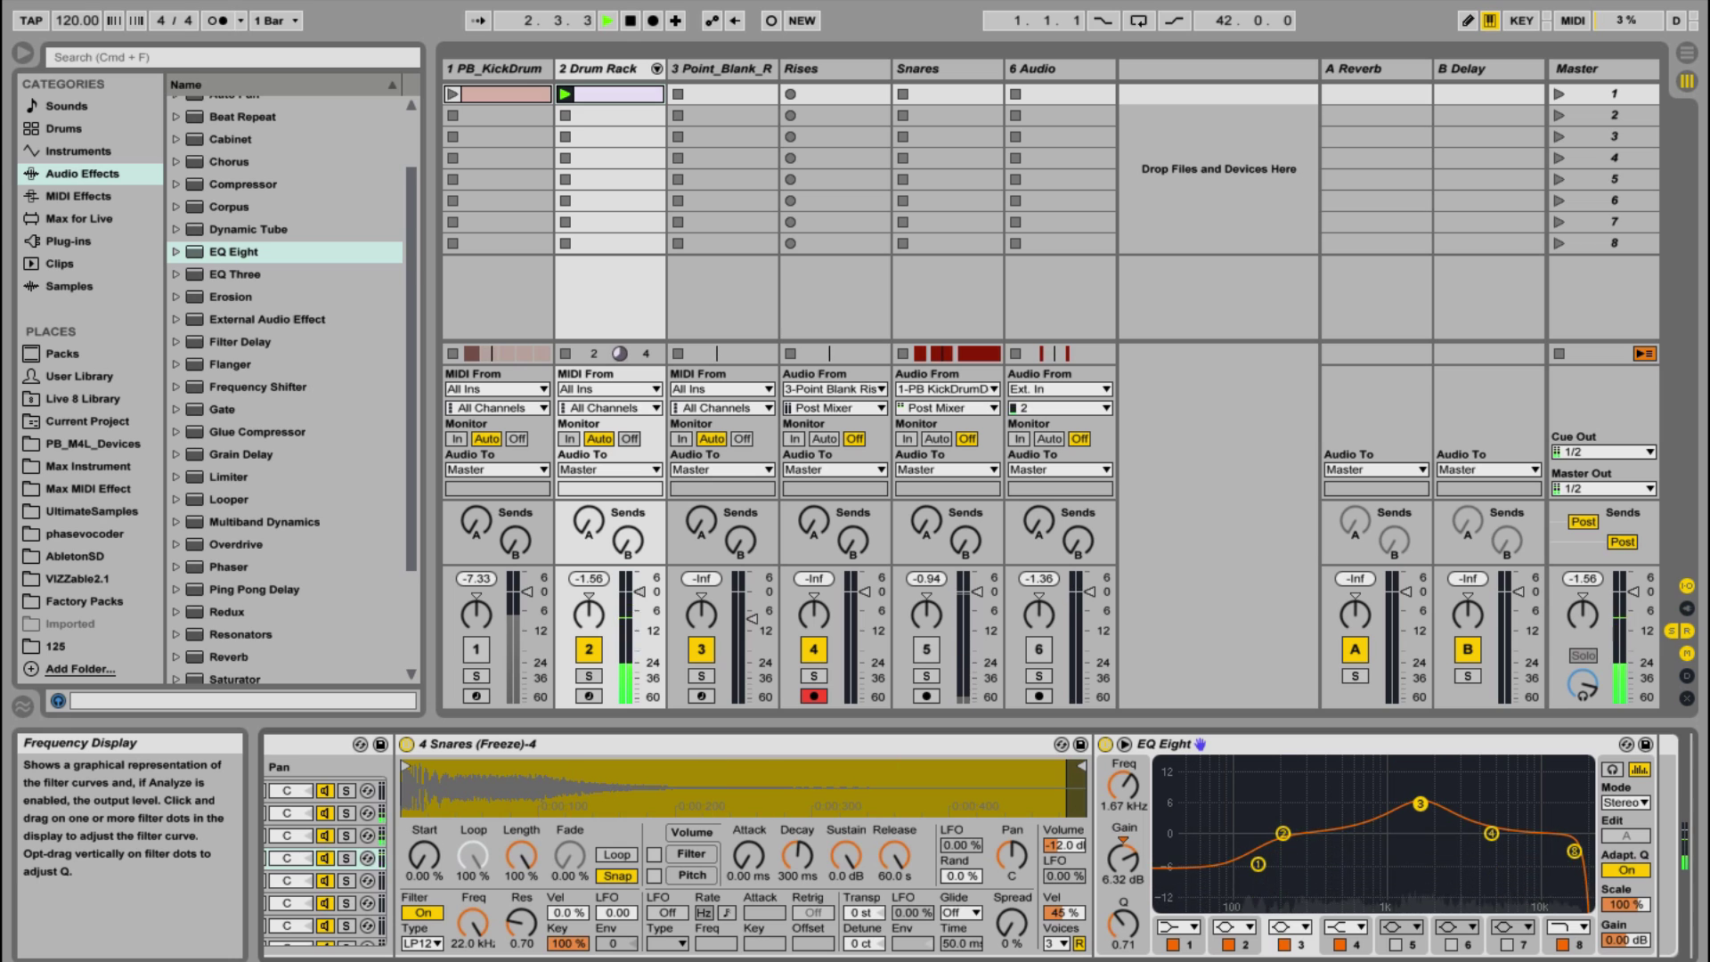
{"action": "left_click", "coordinate": [1578, 945]}
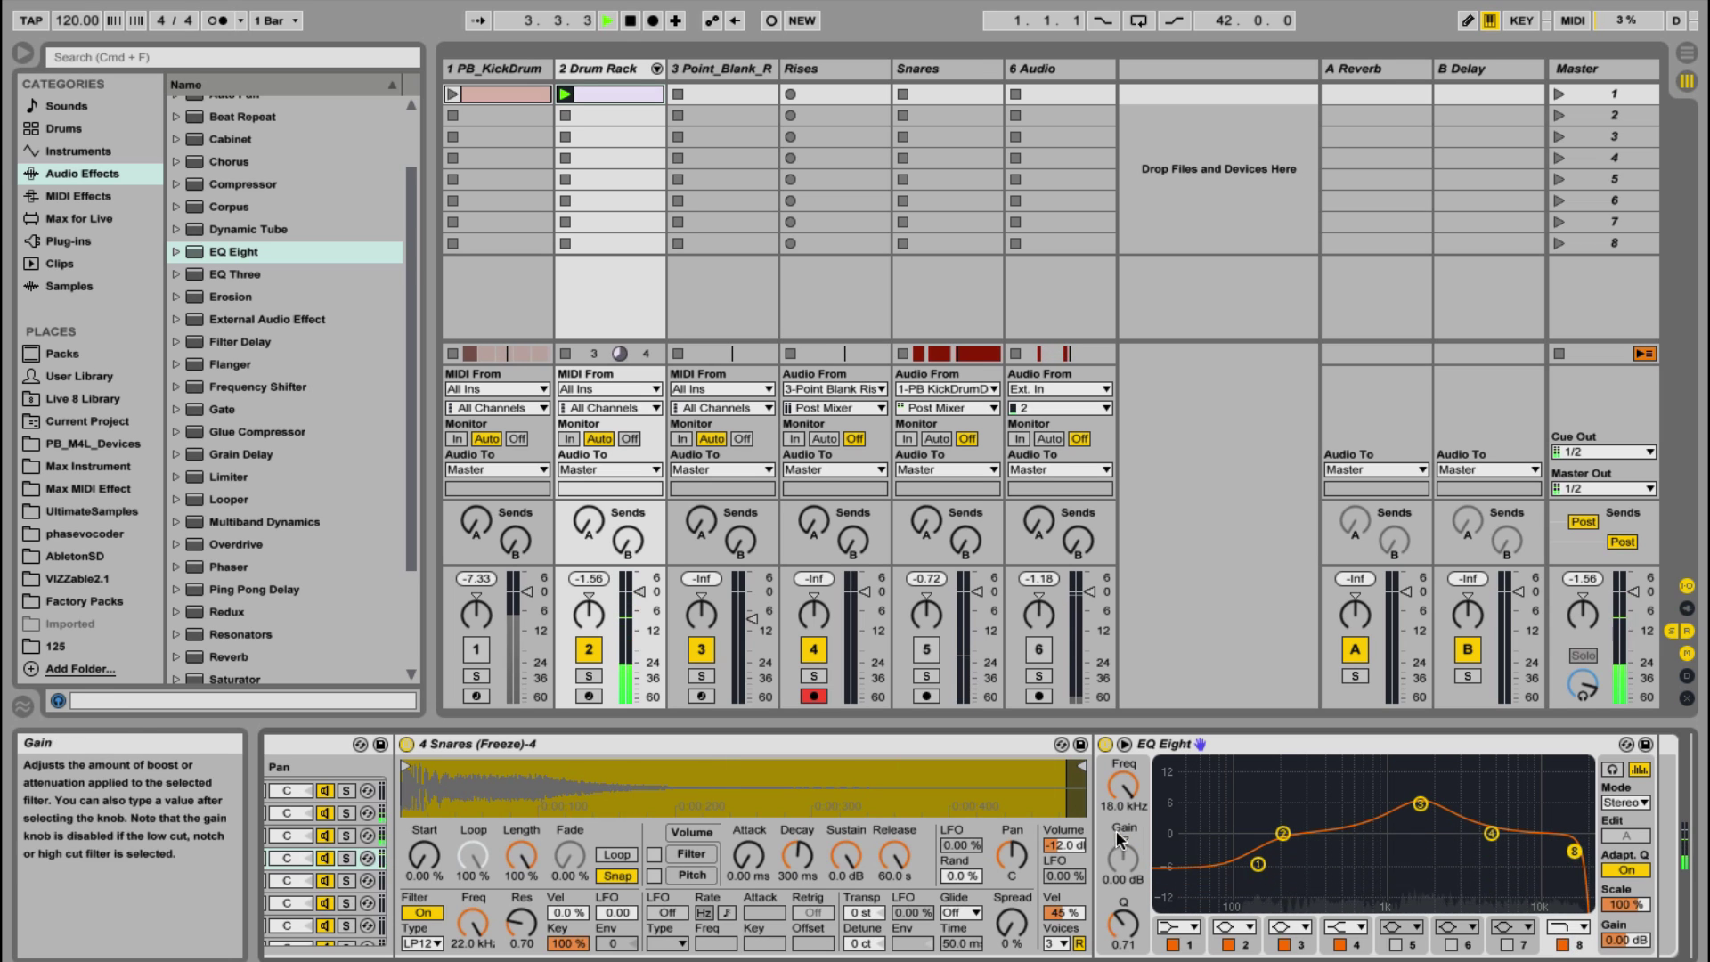
{"action": "left_click_drag", "start_coordinate": [1123, 786], "coordinate": [1123, 798]}
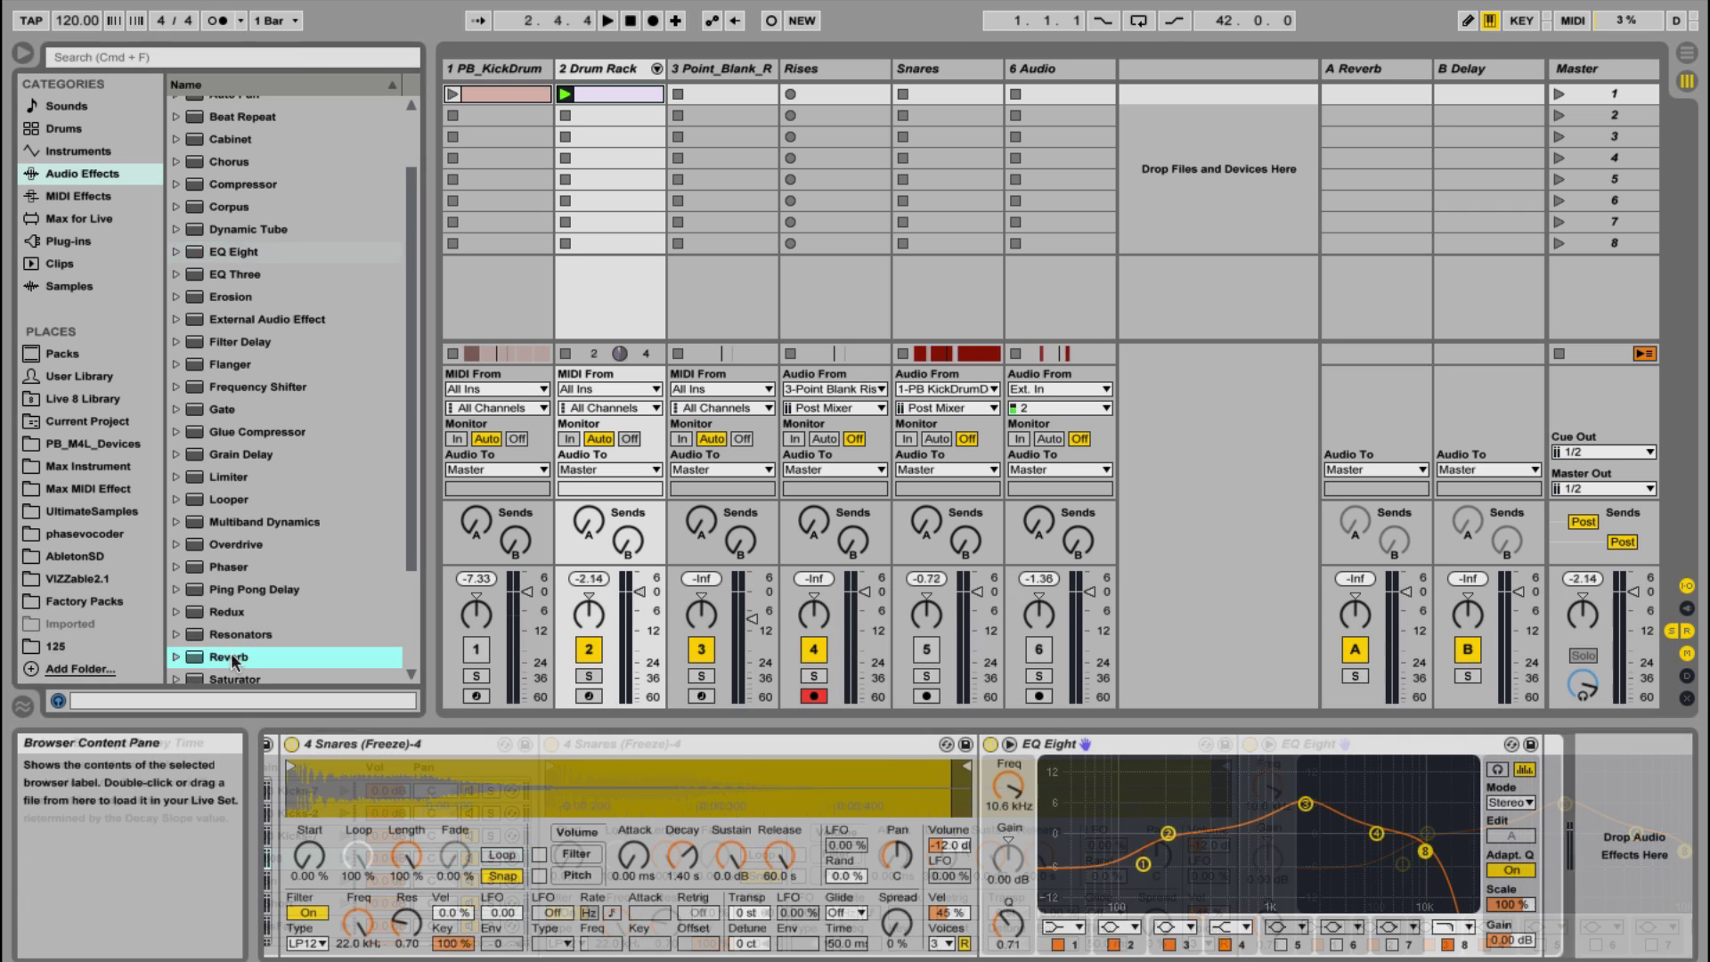
Add a Reverb after the Sn808 chain's EQ Eight and set Decay Time to 541 ms, Stereo to 17.14 and Dry/Wet to 17%
{"action": "left_click", "coordinate": [223, 656]}
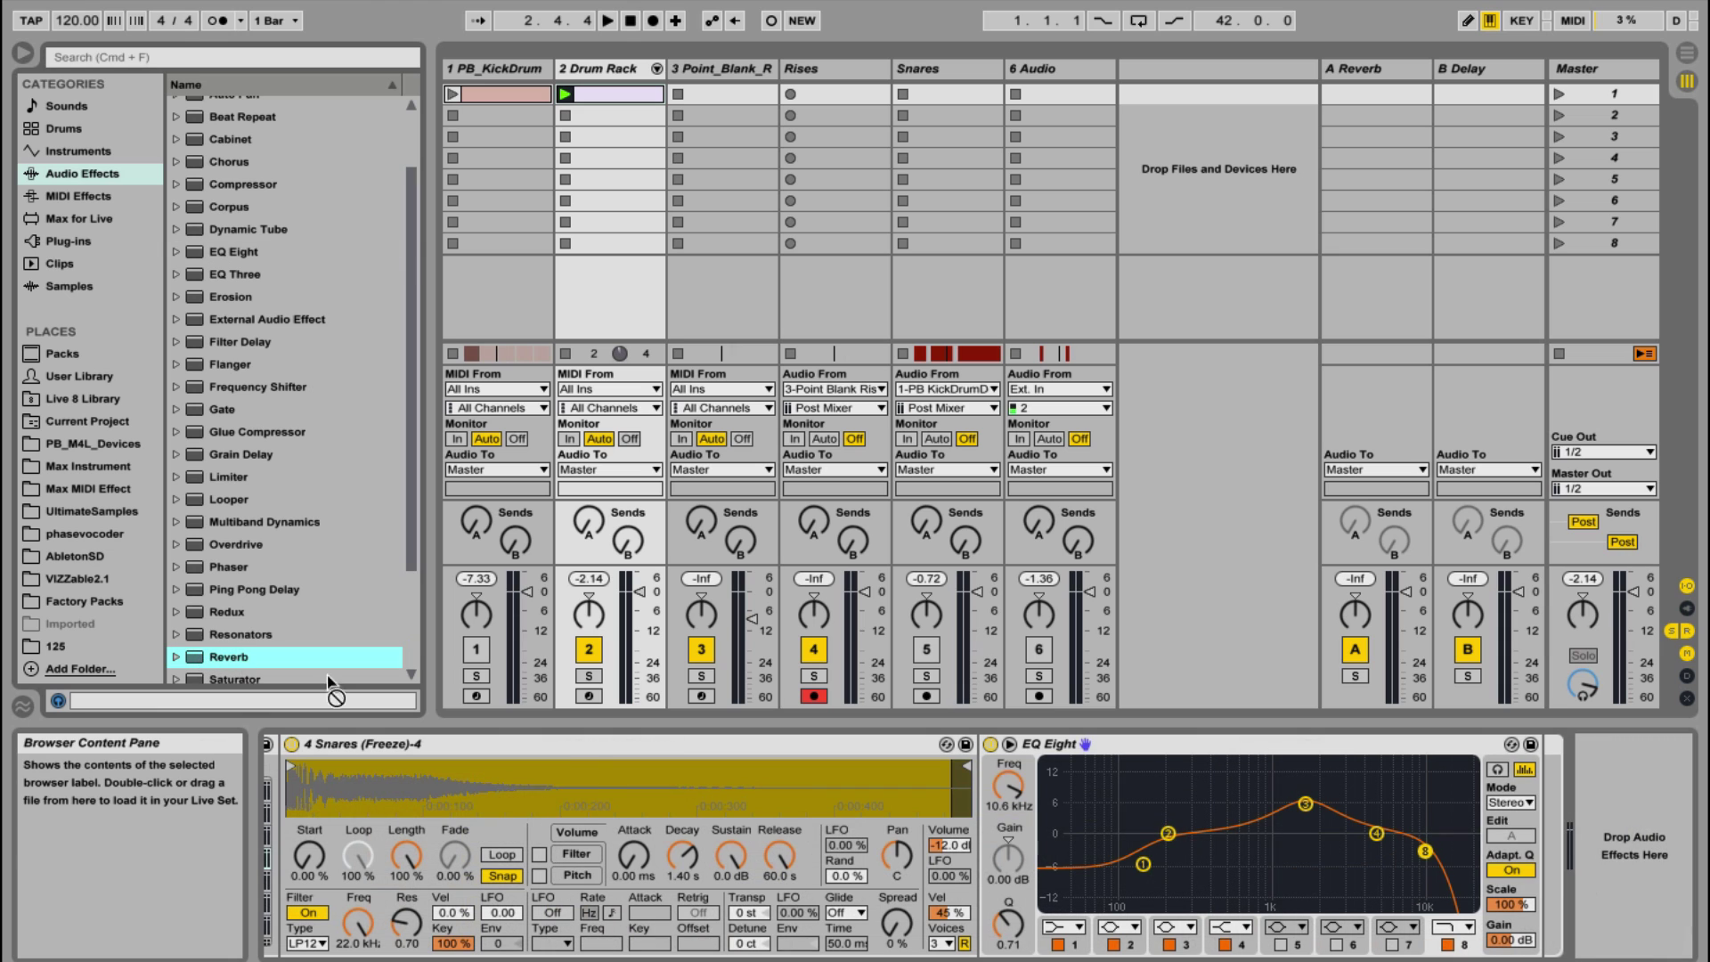
{"action": "left_click_drag", "start_coordinate": [594, 764], "coordinate": [1446, 864]}
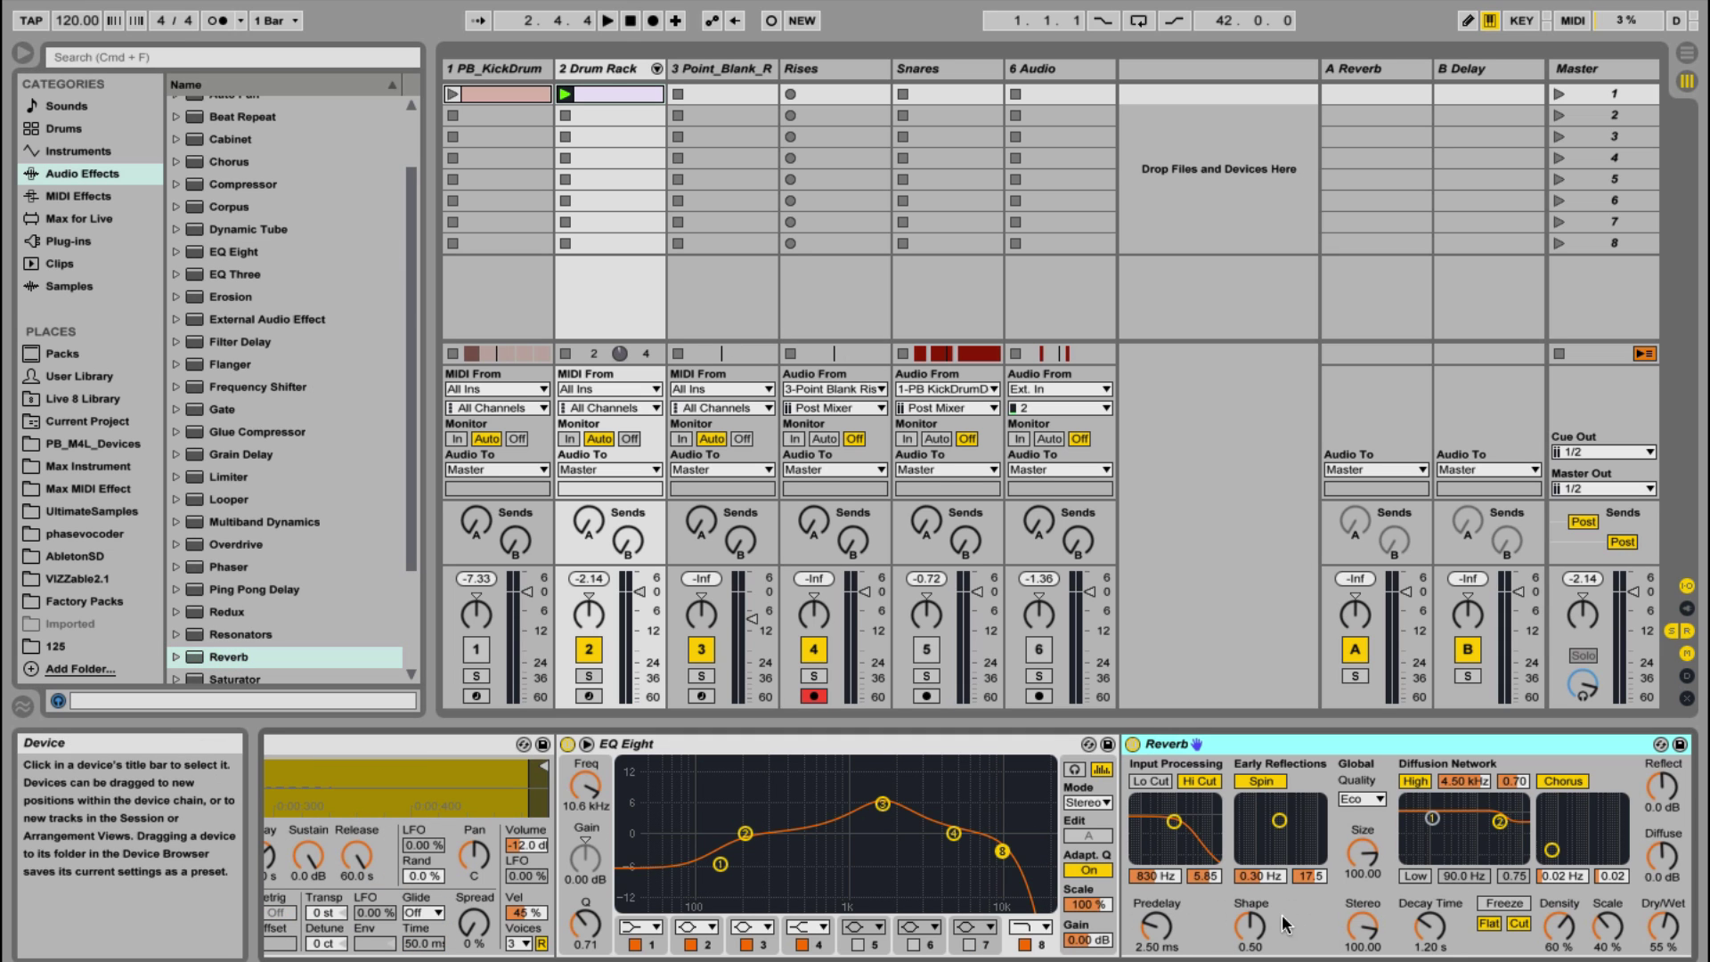
{"action": "left_click", "coordinate": [1572, 960]}
{"action": "left_click", "coordinate": [1513, 928]}
{"action": "left_click_drag", "start_coordinate": [1212, 926], "coordinate": [1280, 945]}
{"action": "left_click_drag", "start_coordinate": [1512, 935], "coordinate": [1512, 937]}
{"action": "left_click_drag", "start_coordinate": [1279, 929], "coordinate": [1206, 926]}
{"action": "left_click_drag", "start_coordinate": [1397, 960], "coordinate": [1385, 961]}
{"action": "scroll", "coordinate": [980, 846], "scroll_direction": "left", "scroll_amount": 3}
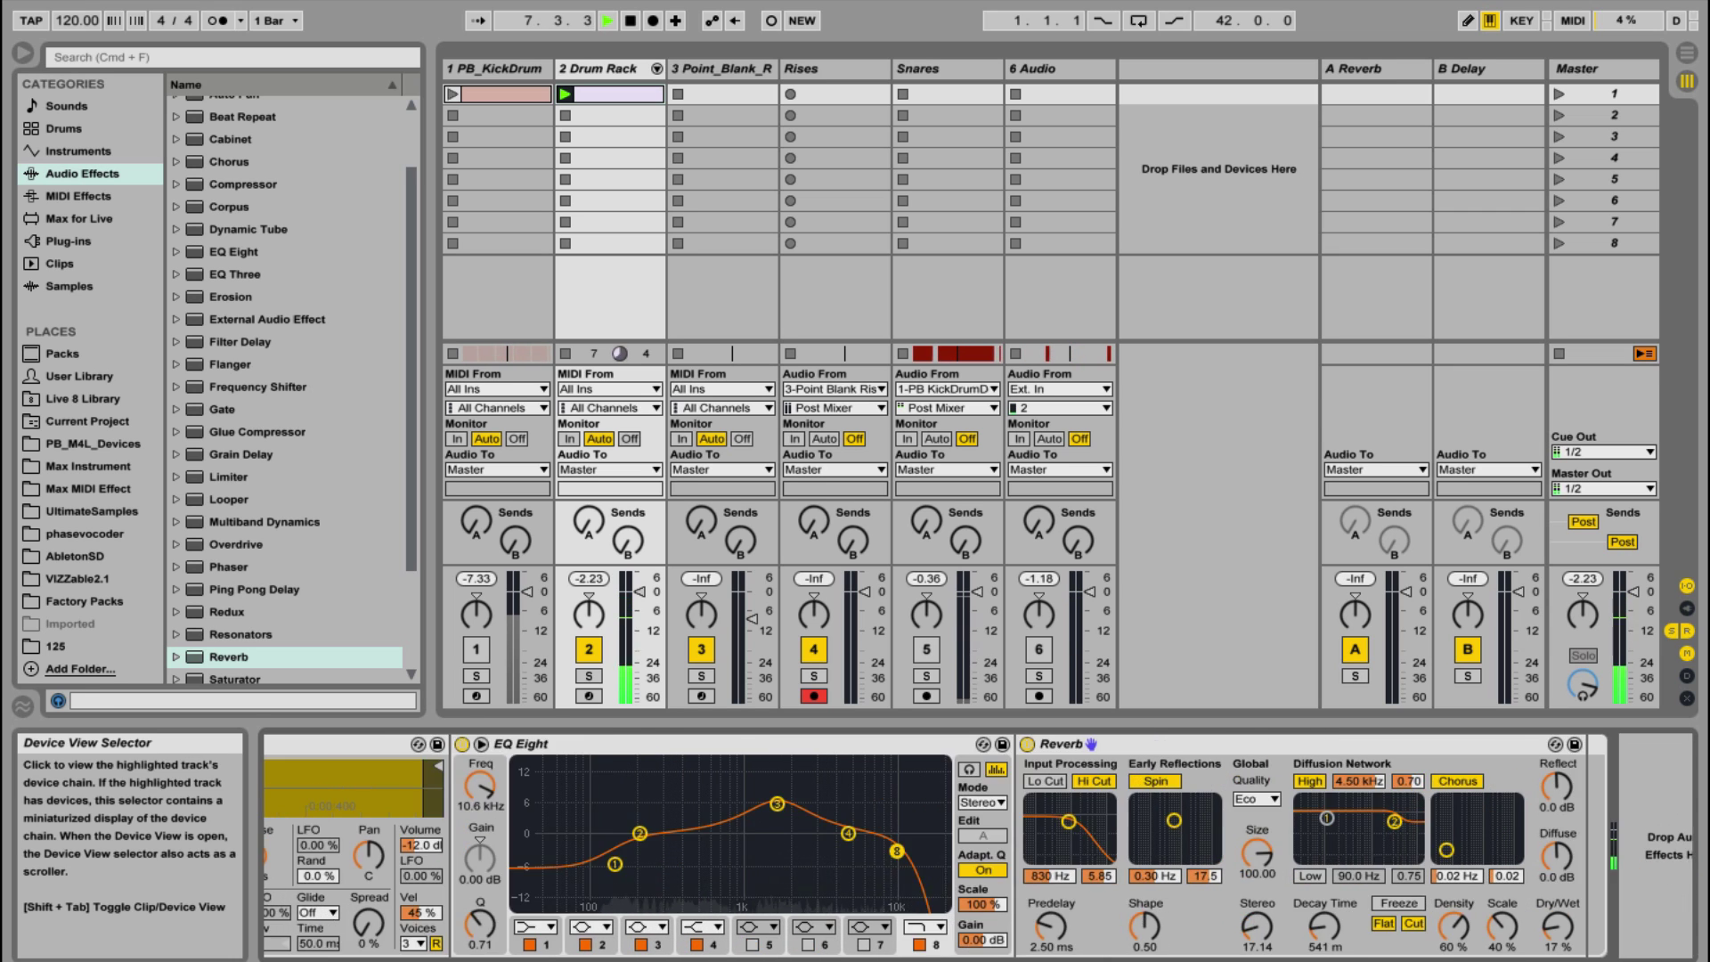
{"action": "left_click", "coordinate": [1258, 745]}
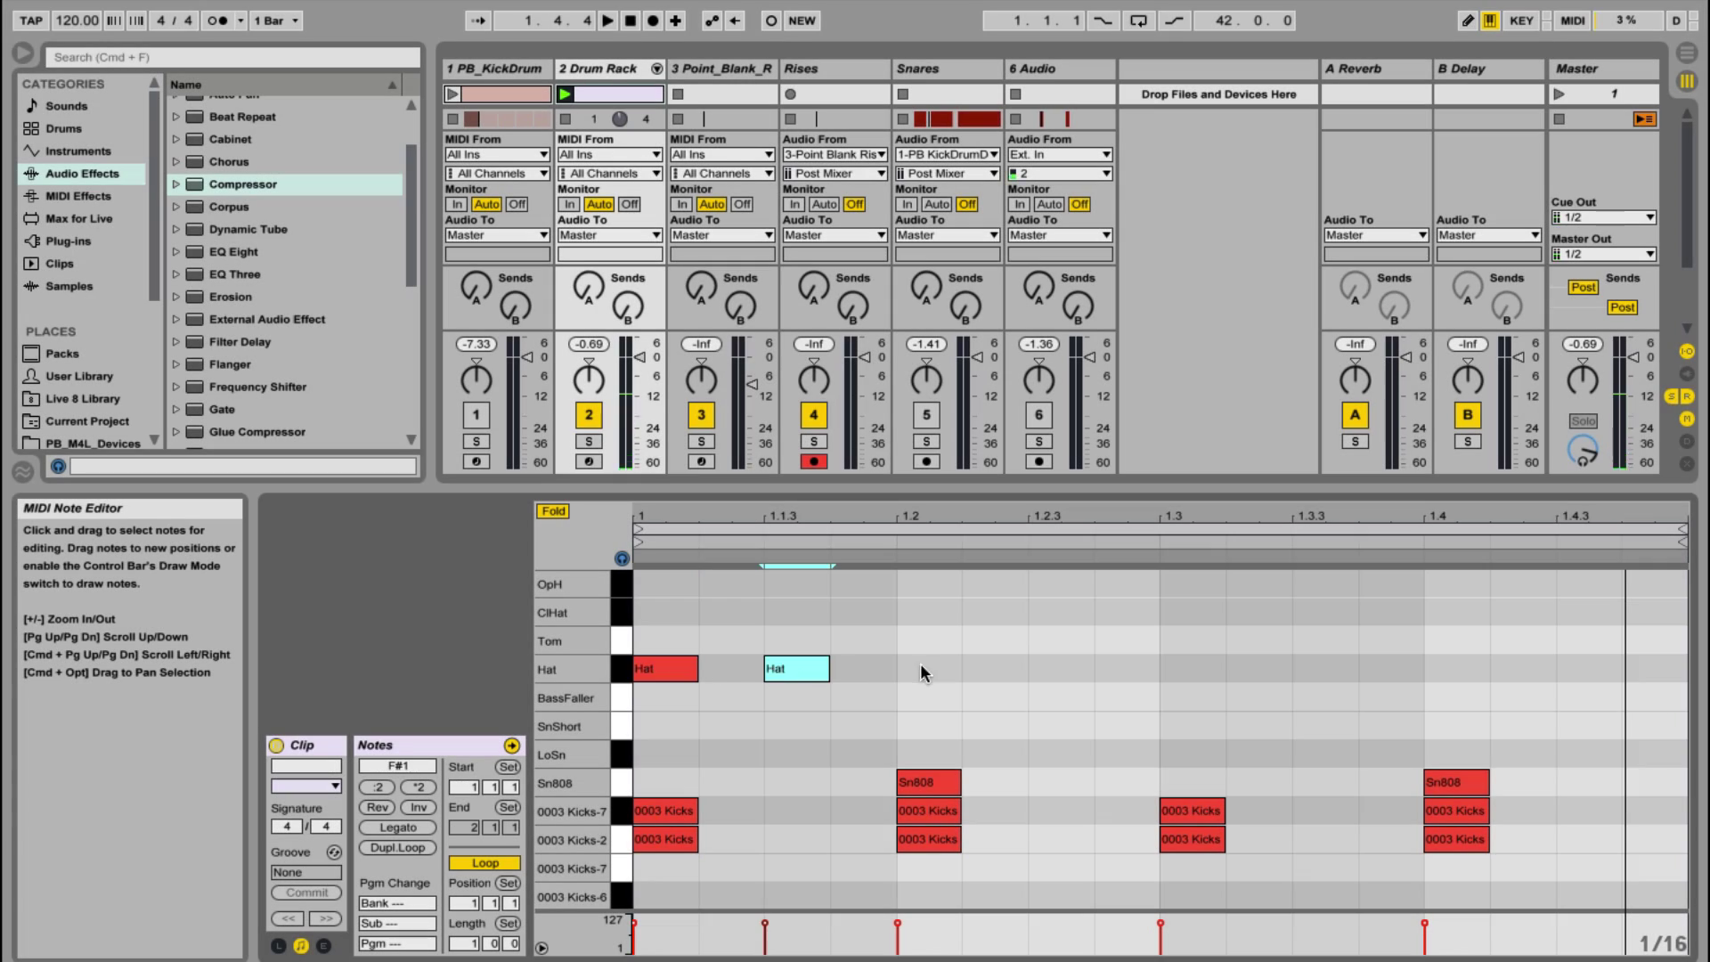
Add Hat notes to the drum clip at 1.2, 1.2.3, 1.2.4, 1.3, 1.3.3, 1.4, 1.4.3 and 1.4.4
{"action": "double_click", "coordinate": [912, 668]}
{"action": "double_click", "coordinate": [1059, 668]}
{"action": "double_click", "coordinate": [1114, 668]}
{"action": "double_click", "coordinate": [1321, 668]}
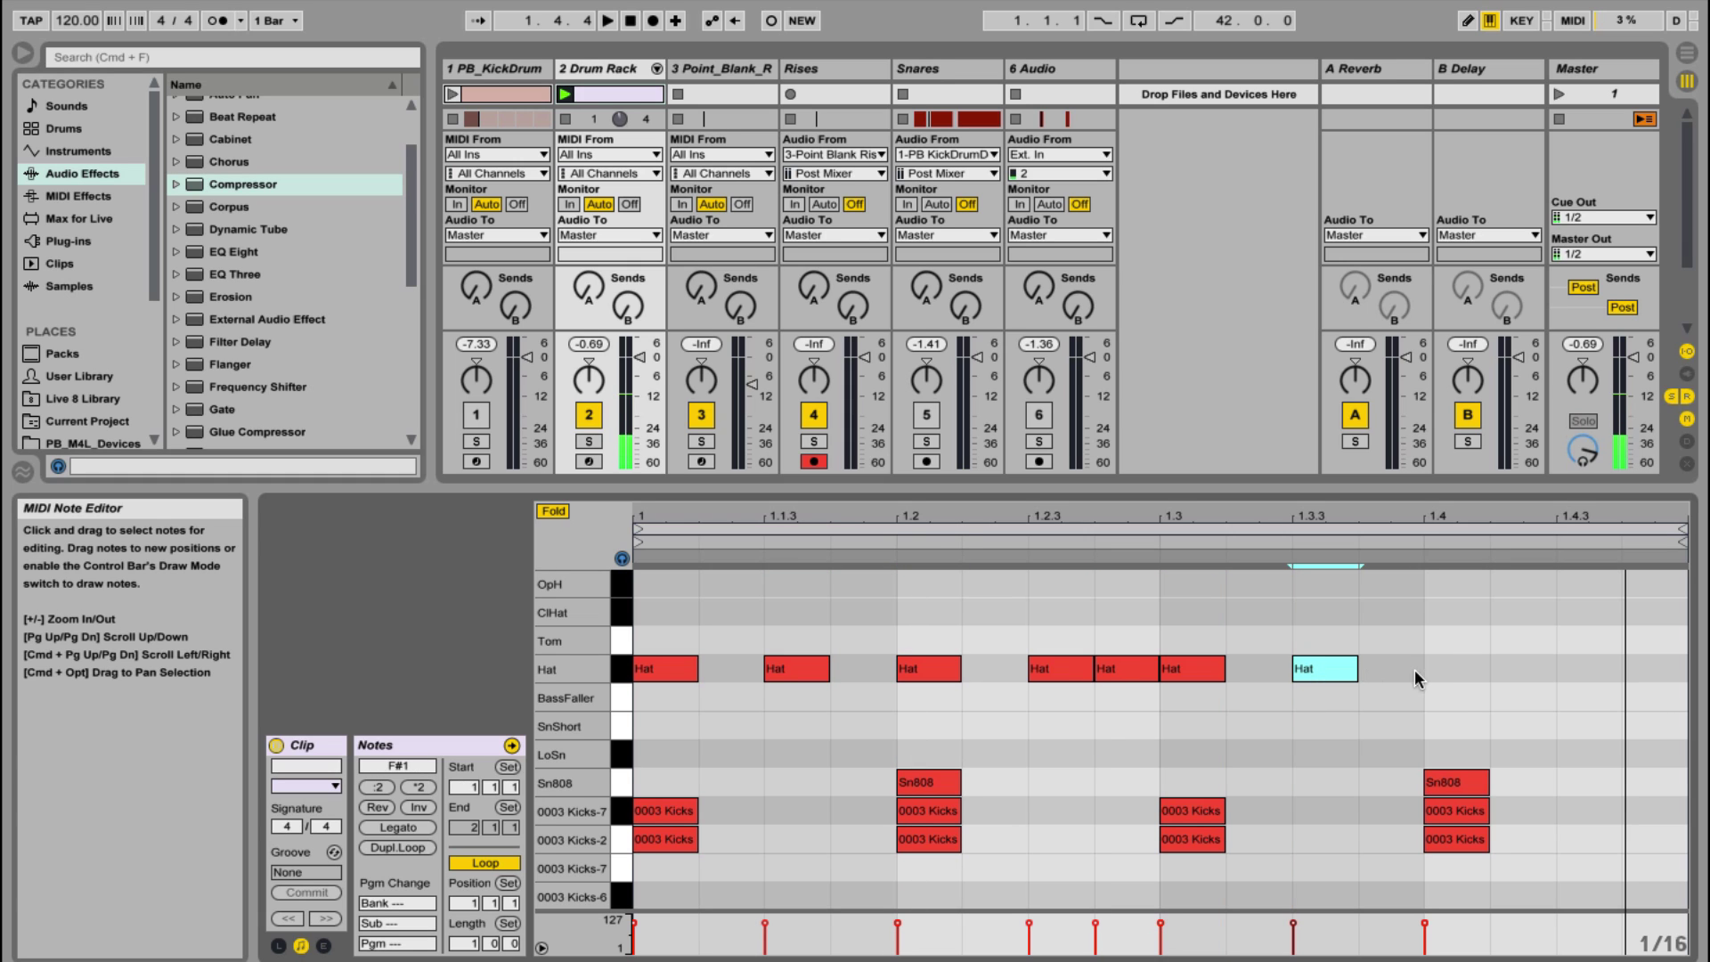
{"action": "double_click", "coordinate": [1455, 670]}
{"action": "double_click", "coordinate": [1584, 670]}
{"action": "double_click", "coordinate": [1664, 670]}
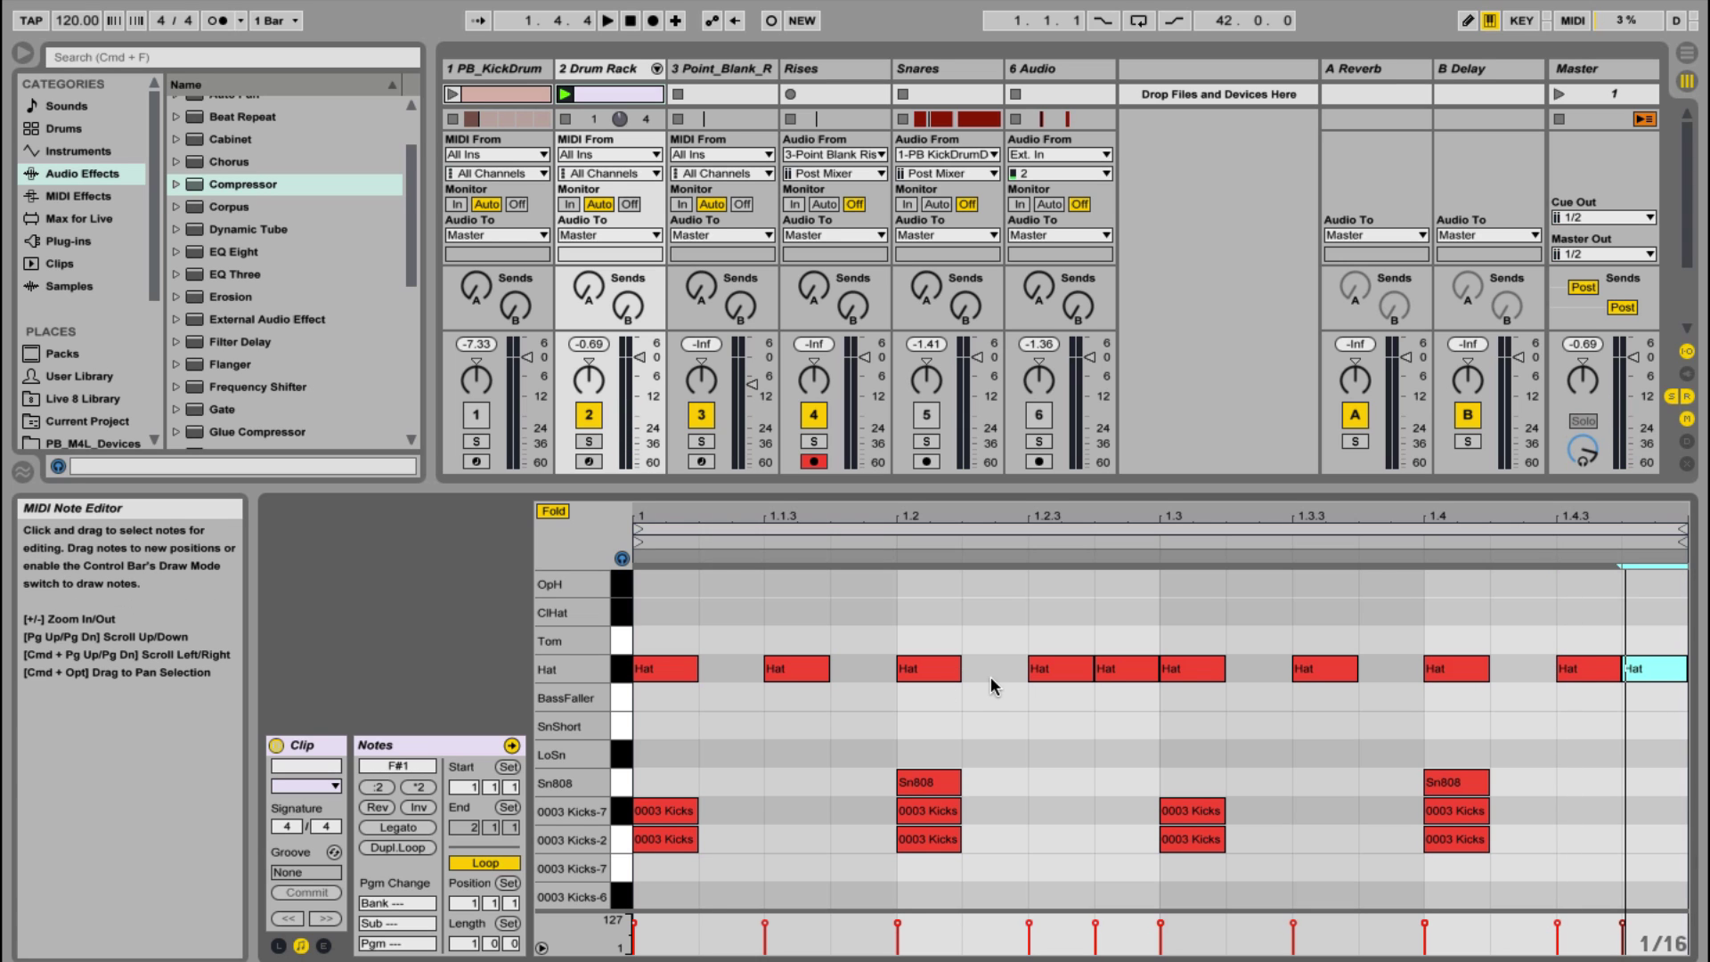
Play the clip, move the Hat notes at 1.1.3 and 1.2.4 to the ClHat row, and stop playback
{"action": "key", "text": "space"}
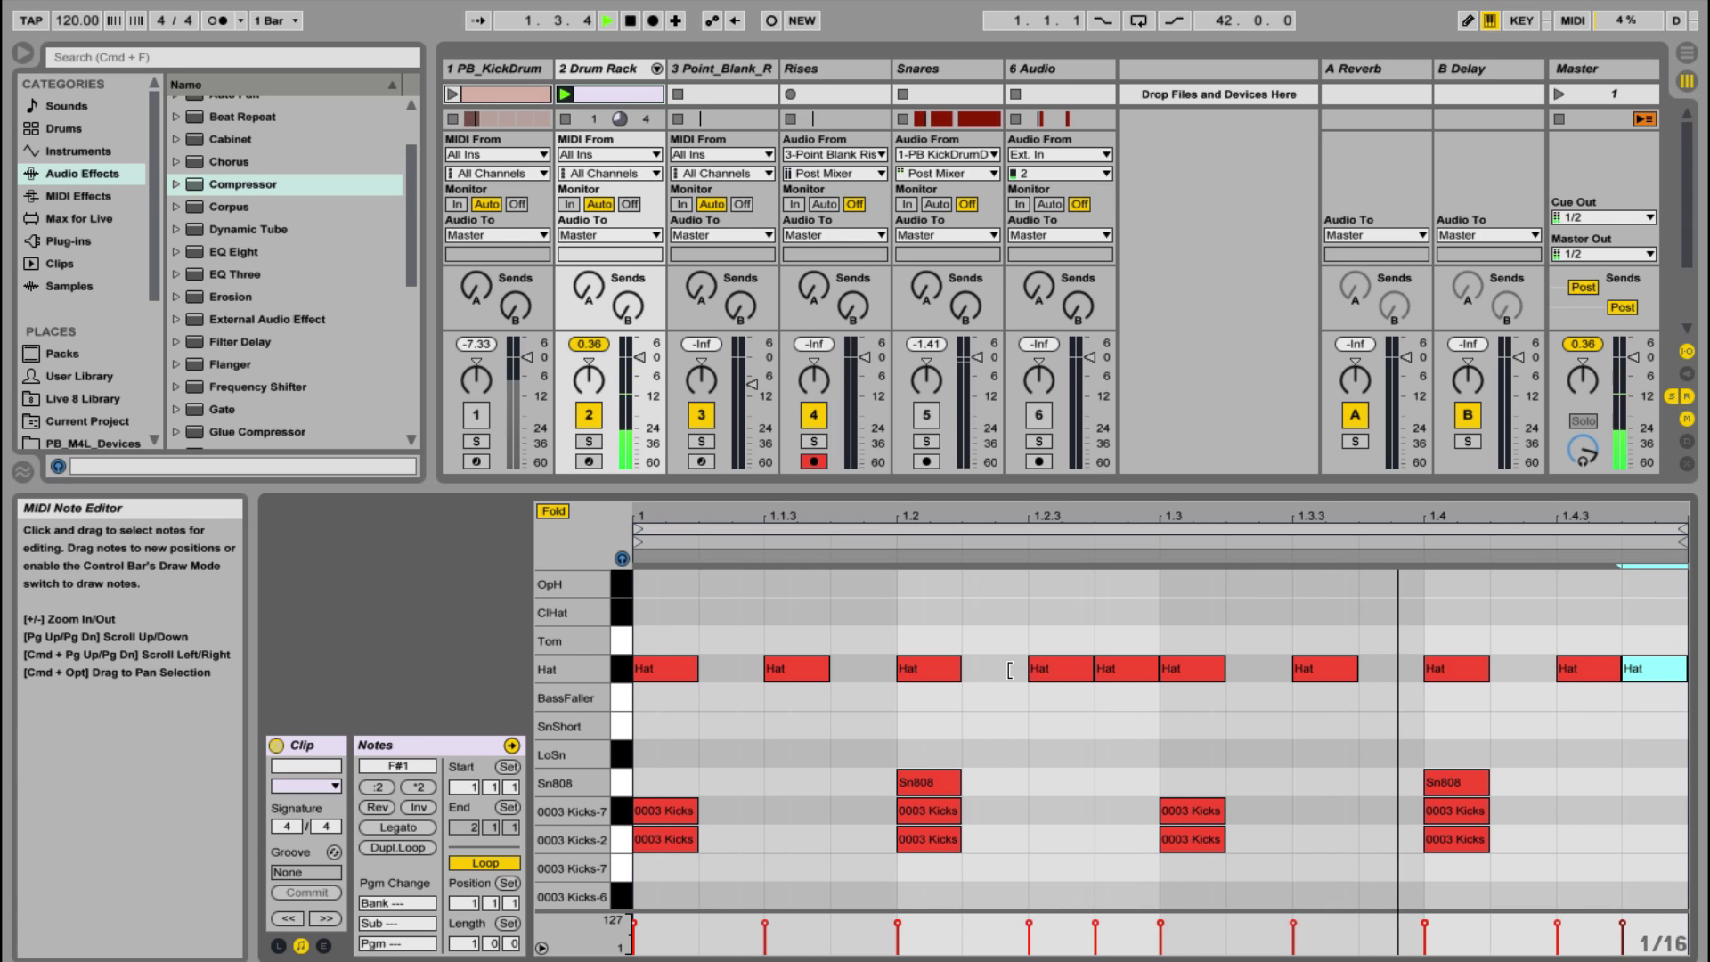
{"action": "left_click_drag", "start_coordinate": [777, 666], "coordinate": [782, 615]}
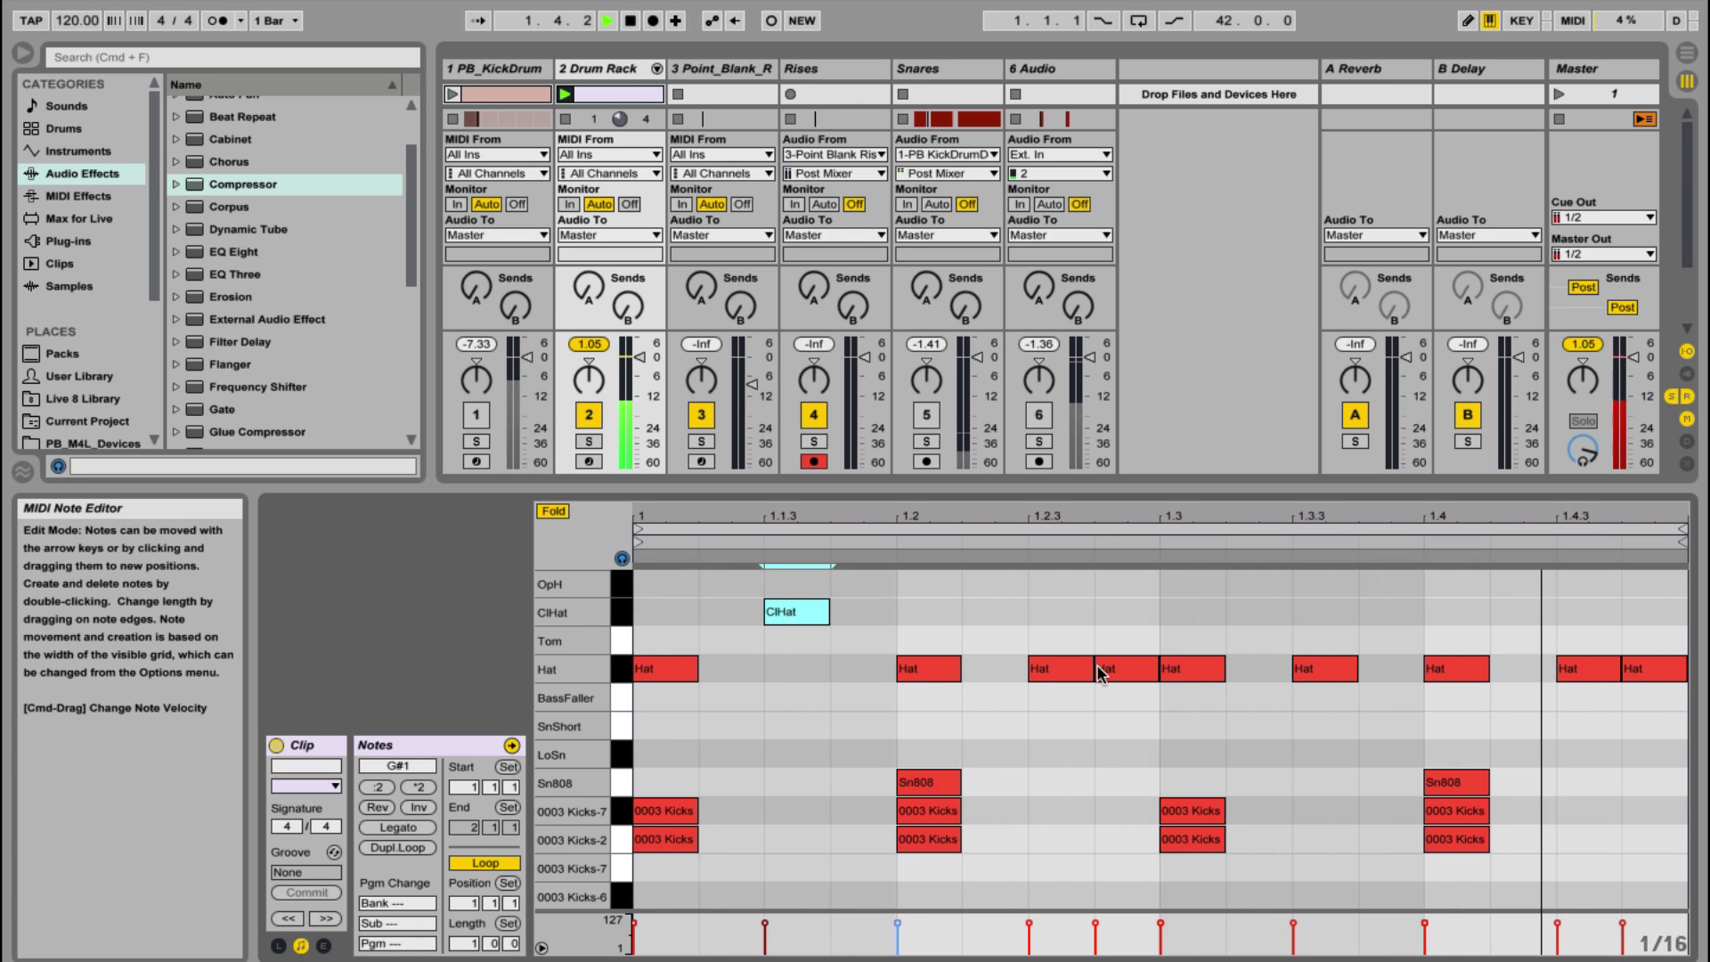
{"action": "left_click_drag", "start_coordinate": [1118, 668], "coordinate": [1117, 617]}
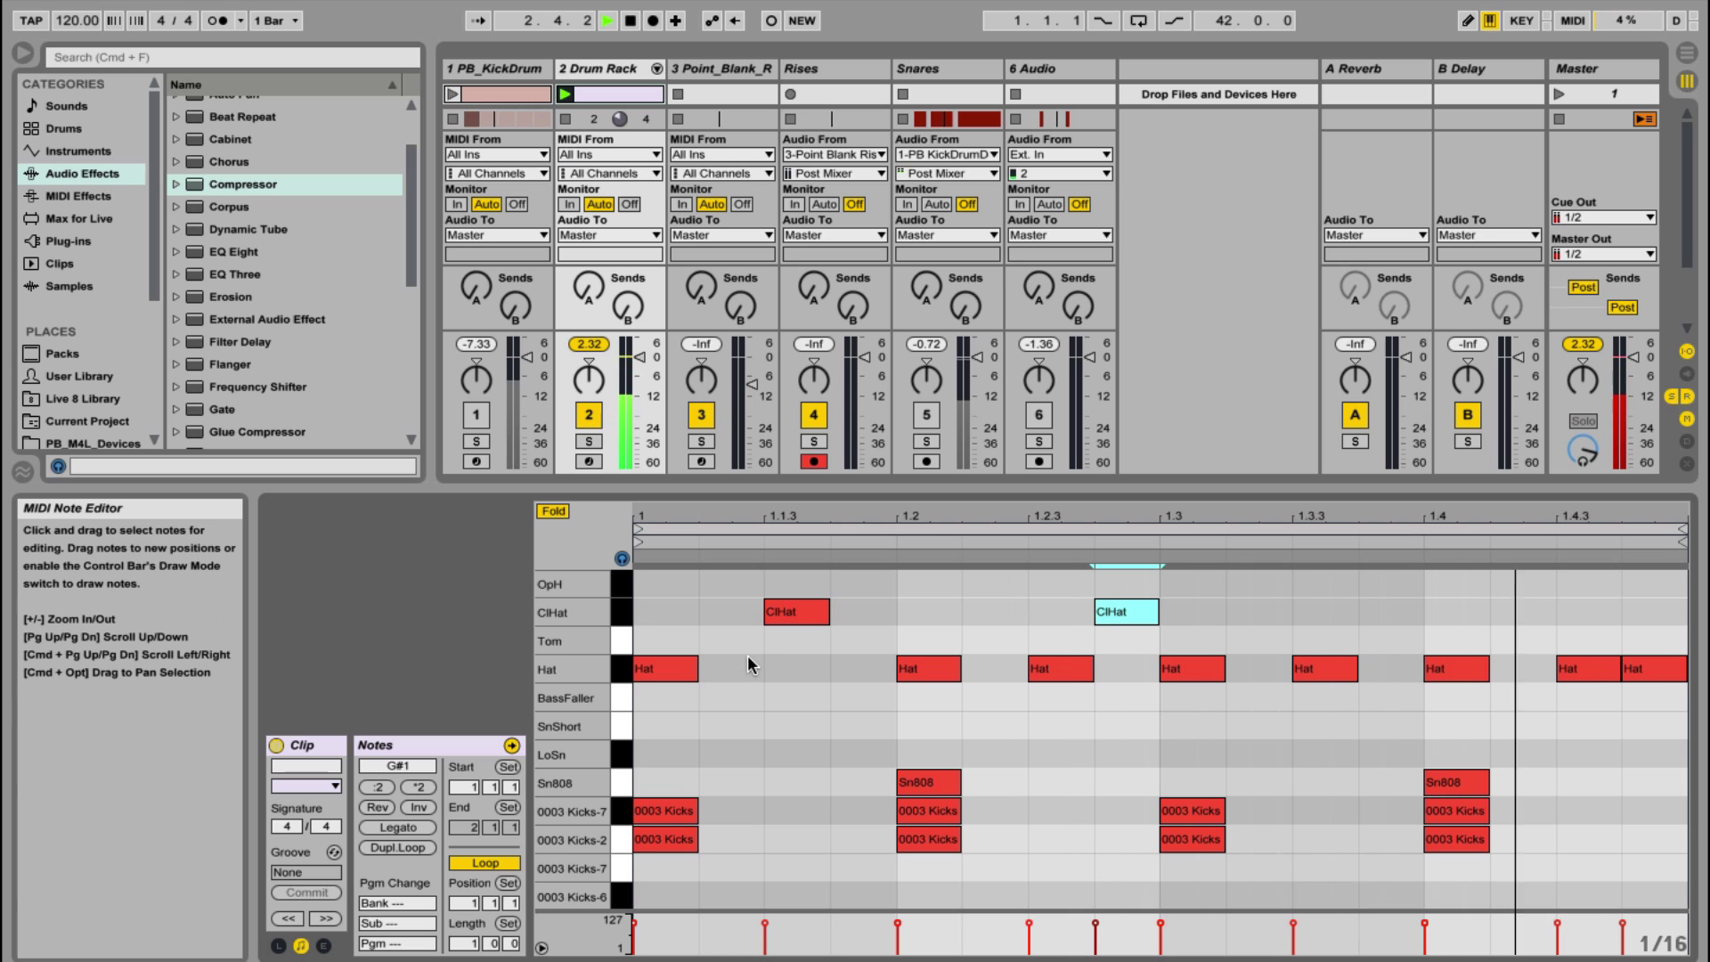
{"action": "key", "text": "space"}
Set the Hat pad's volume envelope to -inf dB sustain and 587 ms decay, auditioning it with the beat
{"action": "left_click", "coordinate": [1558, 960]}
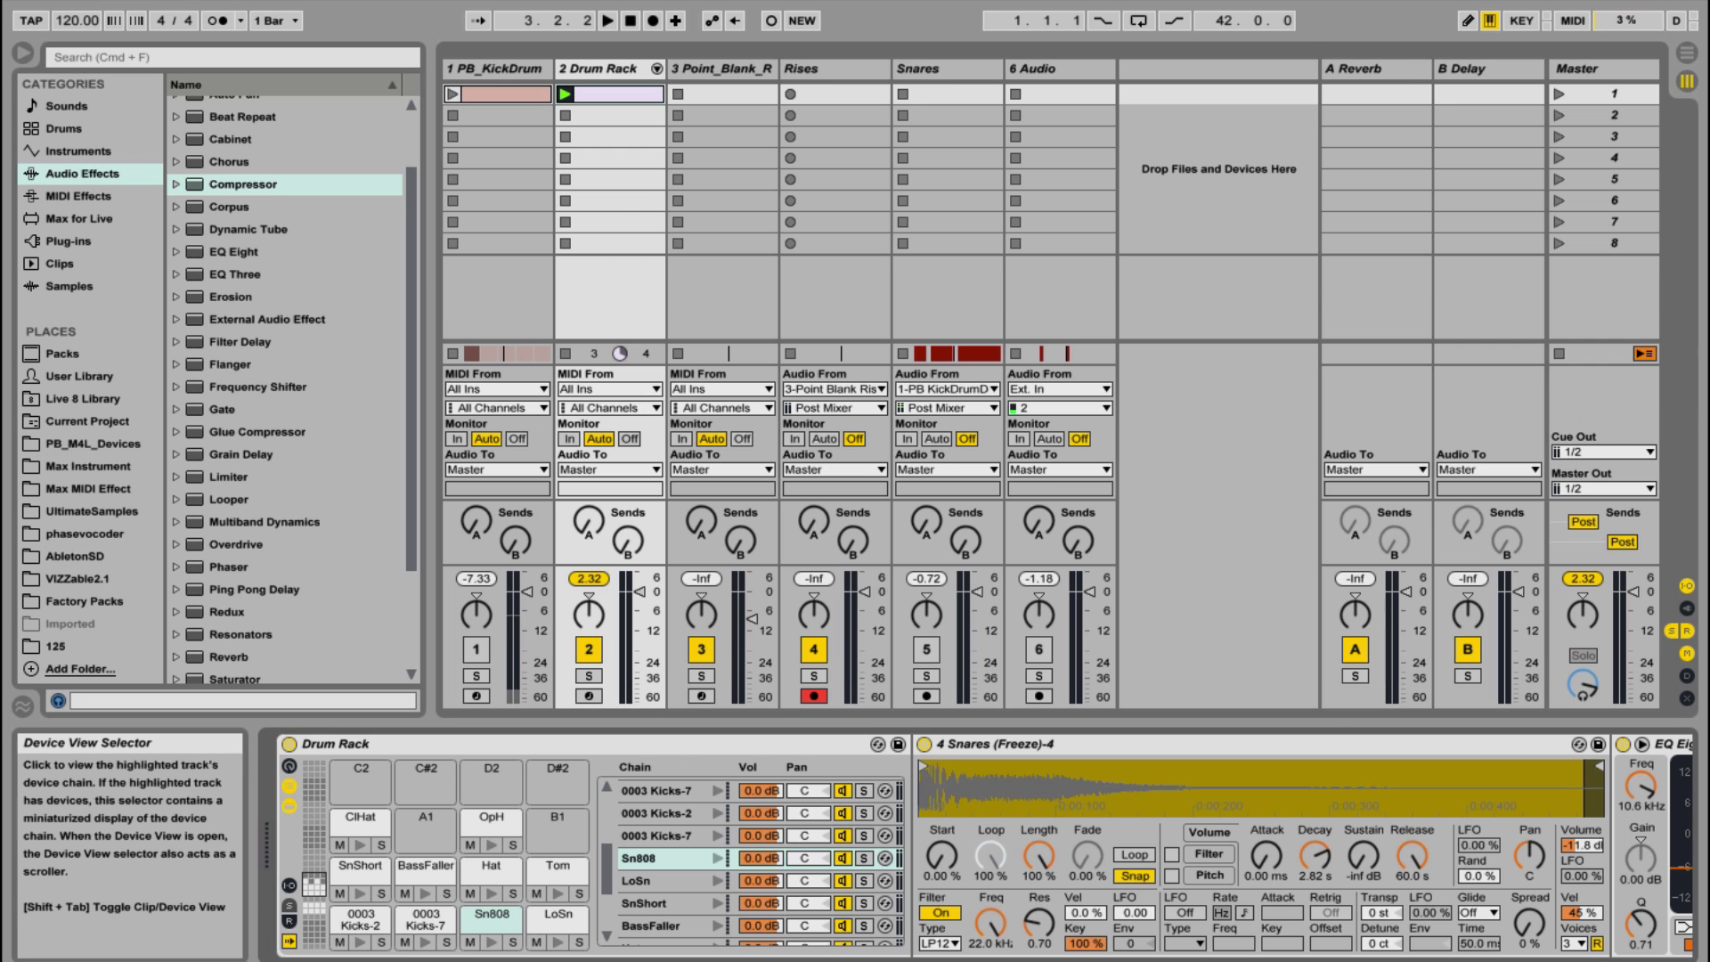
{"action": "left_click", "coordinate": [491, 865]}
{"action": "left_click", "coordinate": [744, 939]}
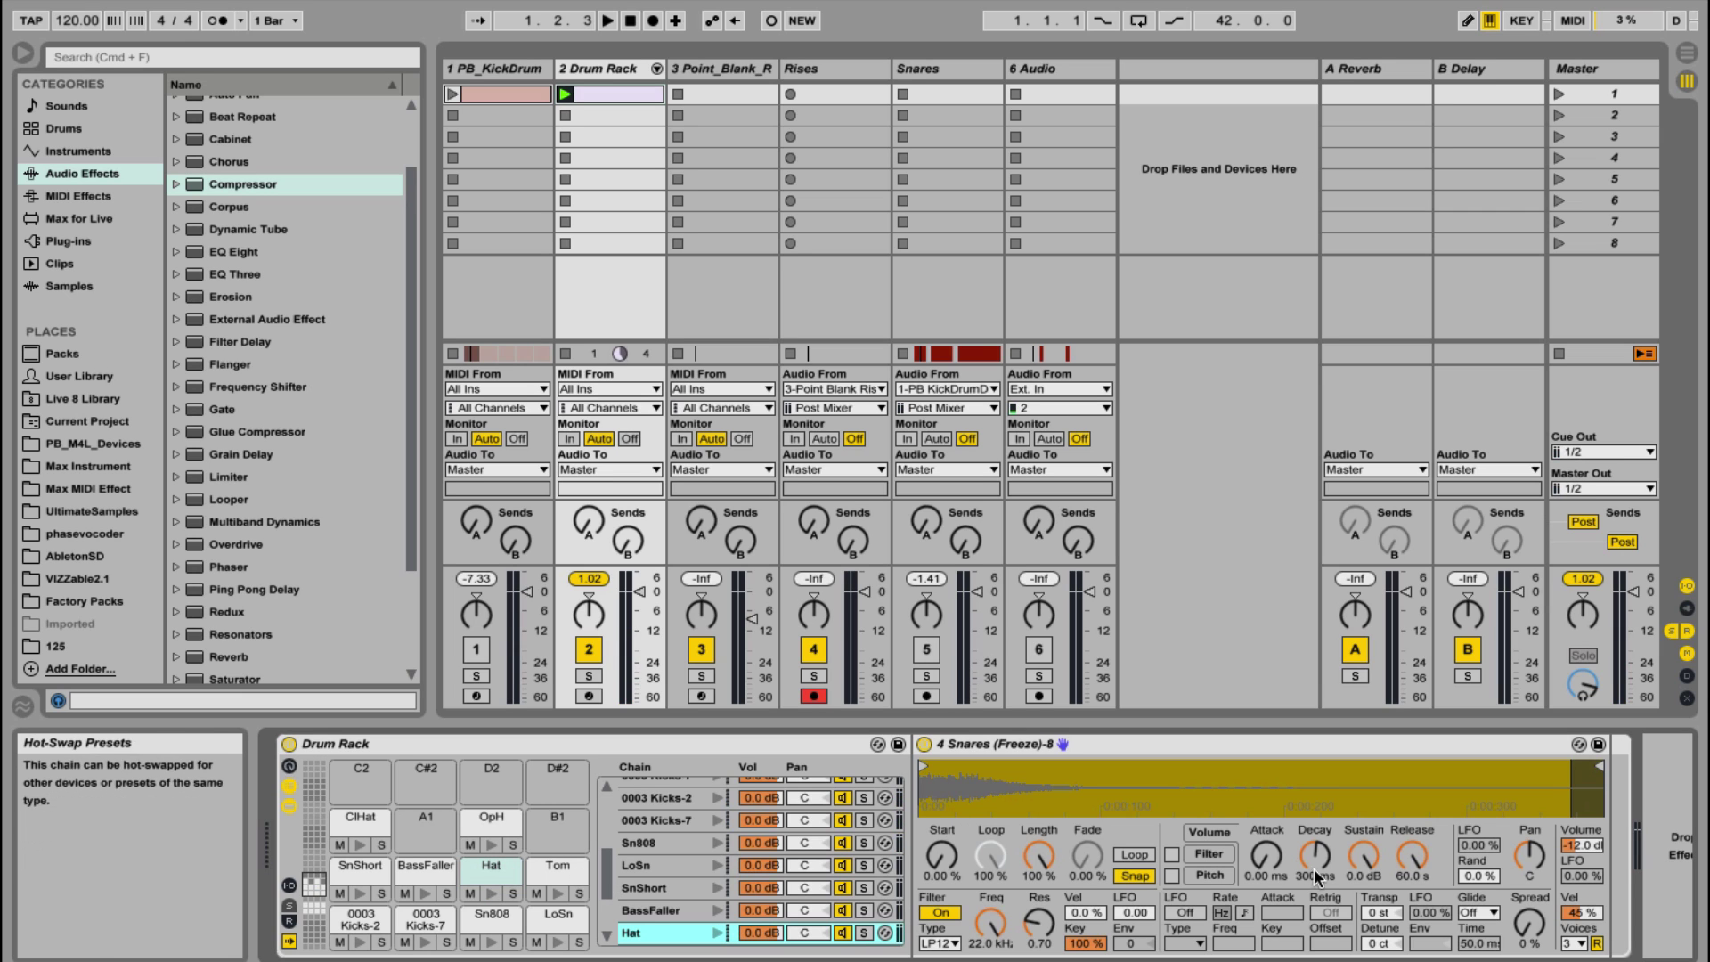
{"action": "left_click_drag", "start_coordinate": [1363, 855], "coordinate": [1363, 953]}
{"action": "key", "text": "space"}
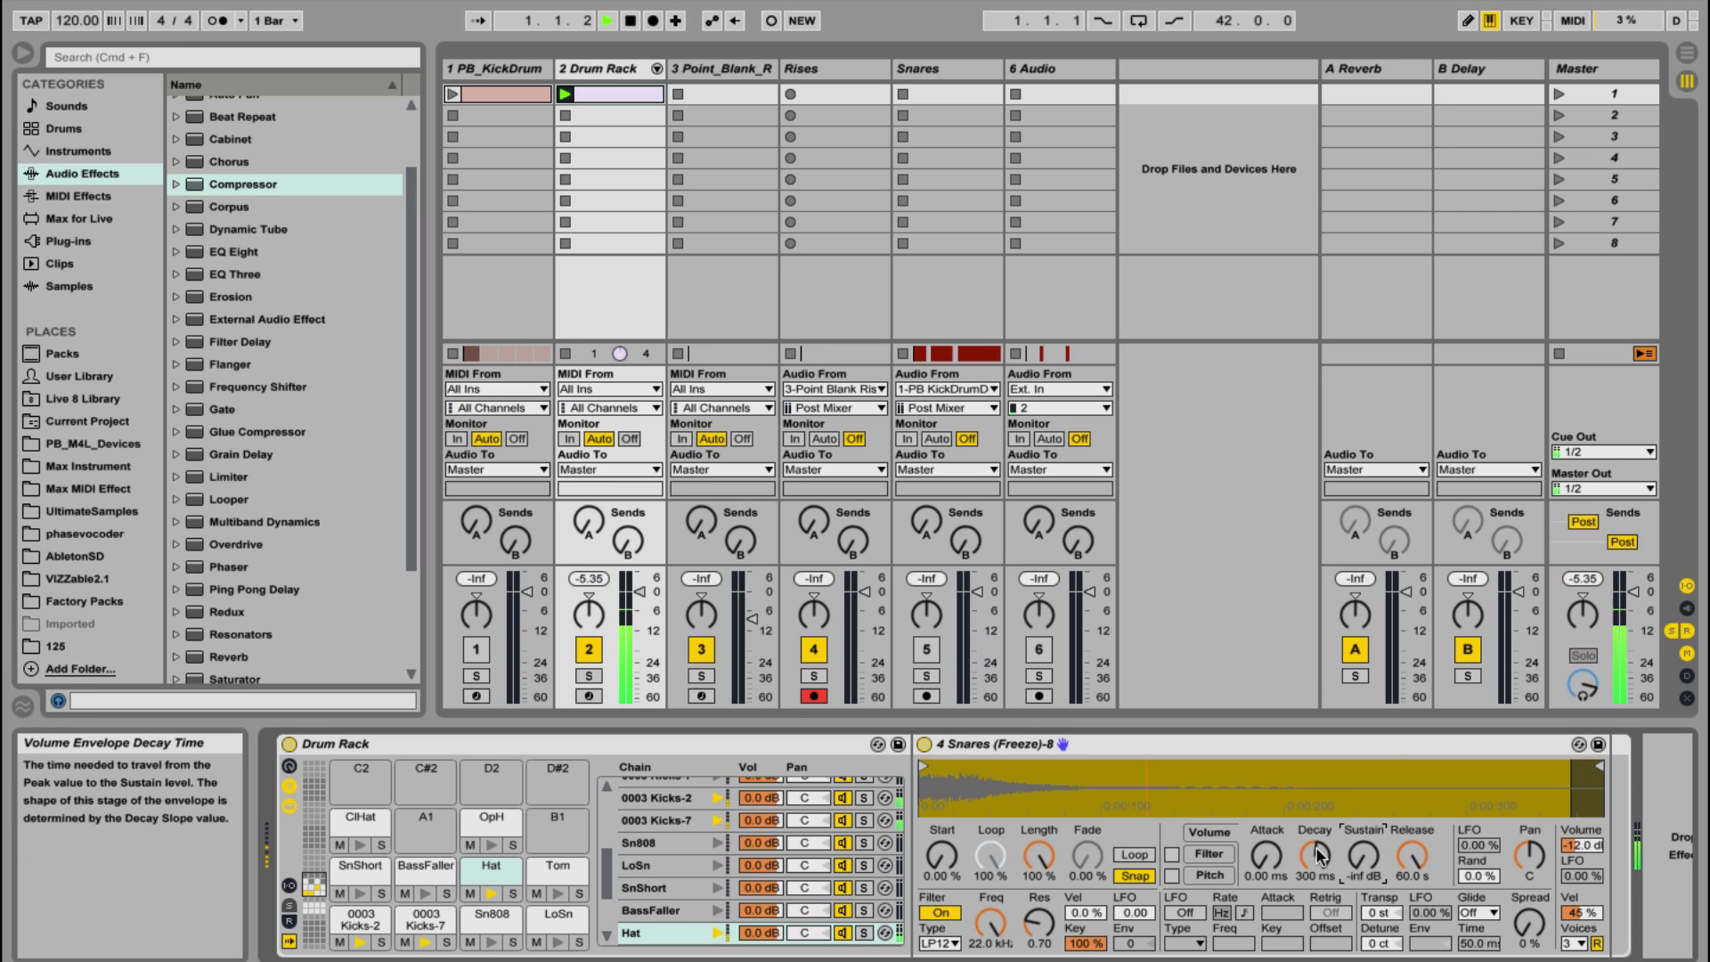
{"action": "mouse_move", "coordinate": [1316, 856]}
{"action": "left_mouse_down"}
{"action": "mouse_move", "coordinate": [1315, 875]}
{"action": "mouse_move", "coordinate": [1315, 828]}
{"action": "mouse_move", "coordinate": [1315, 865]}
{"action": "left_mouse_up"}
{"action": "key", "text": "space"}
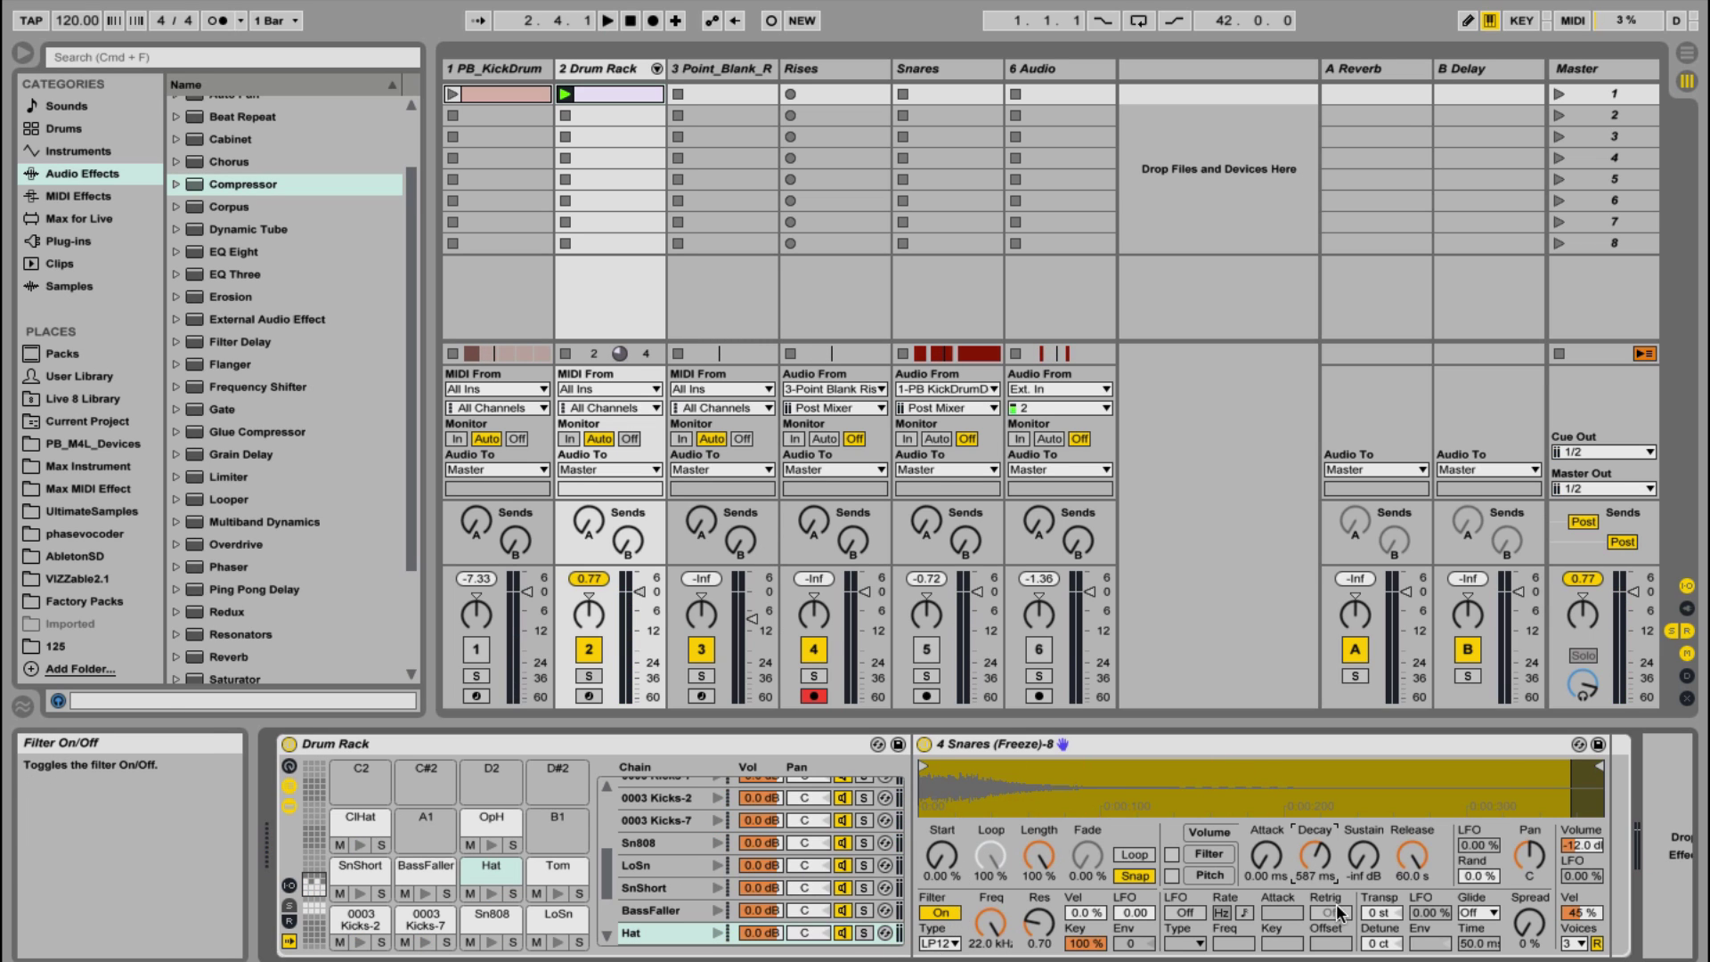
Set the Hat sampler's filter to HP24 with a 1.11 kHz cutoff and 0.30 resonance while the beat plays
{"action": "left_click", "coordinate": [940, 943]}
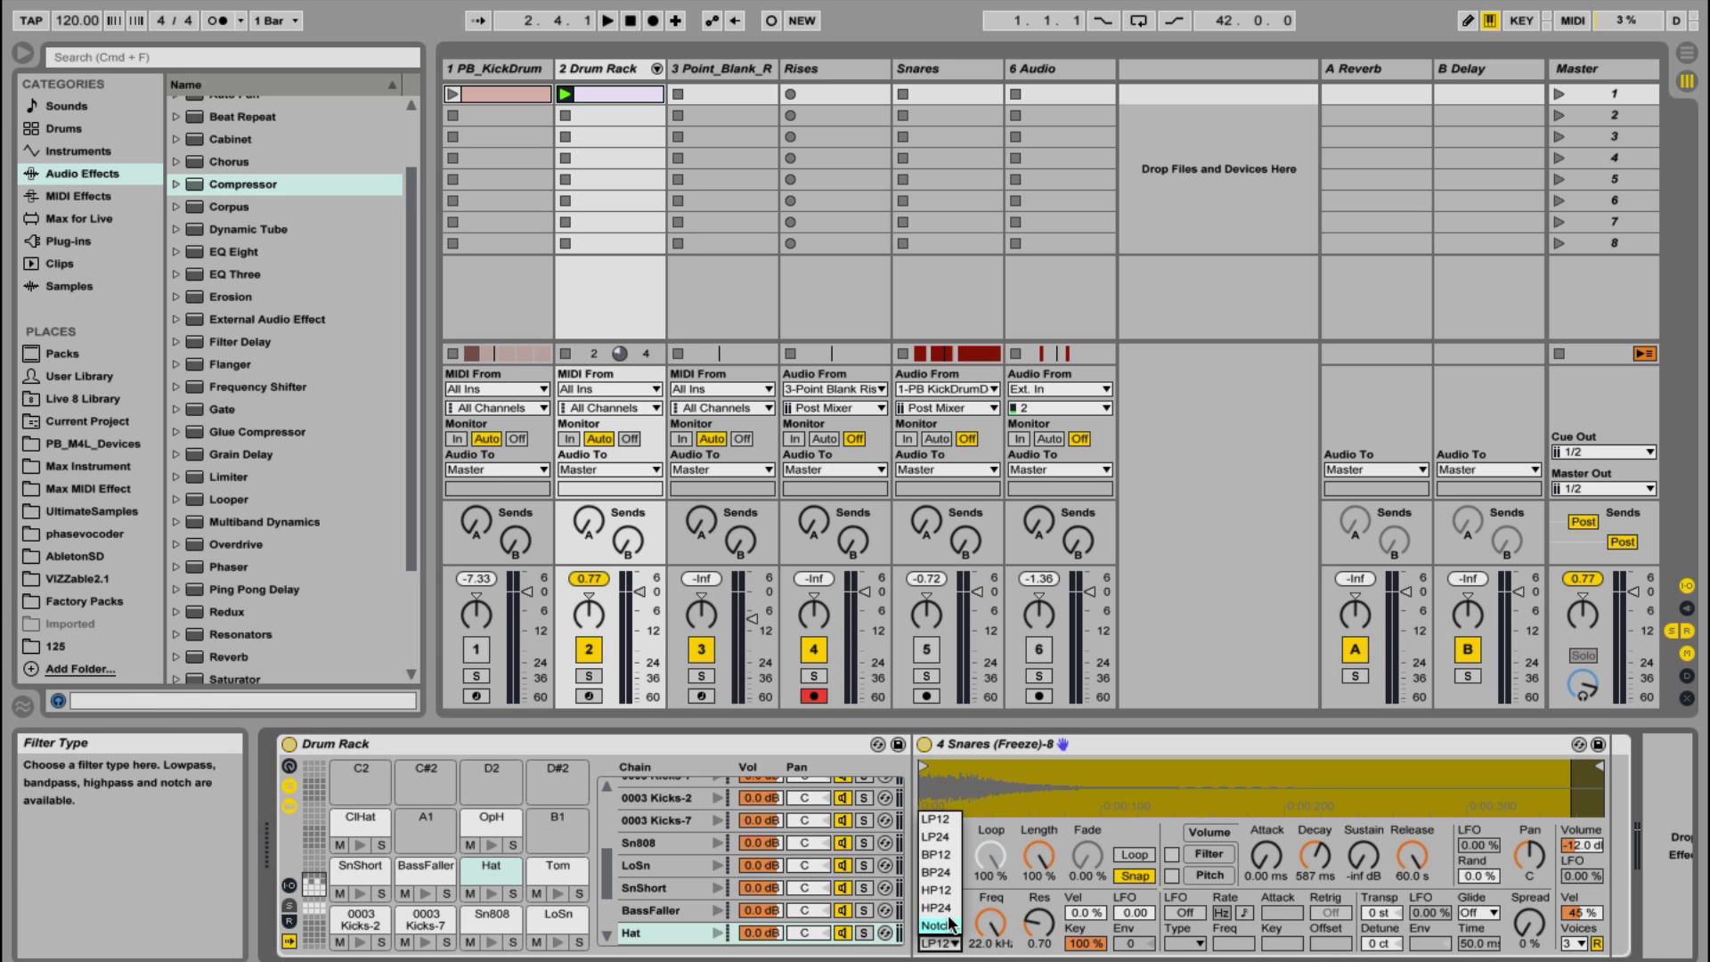
{"action": "left_click", "coordinate": [944, 908]}
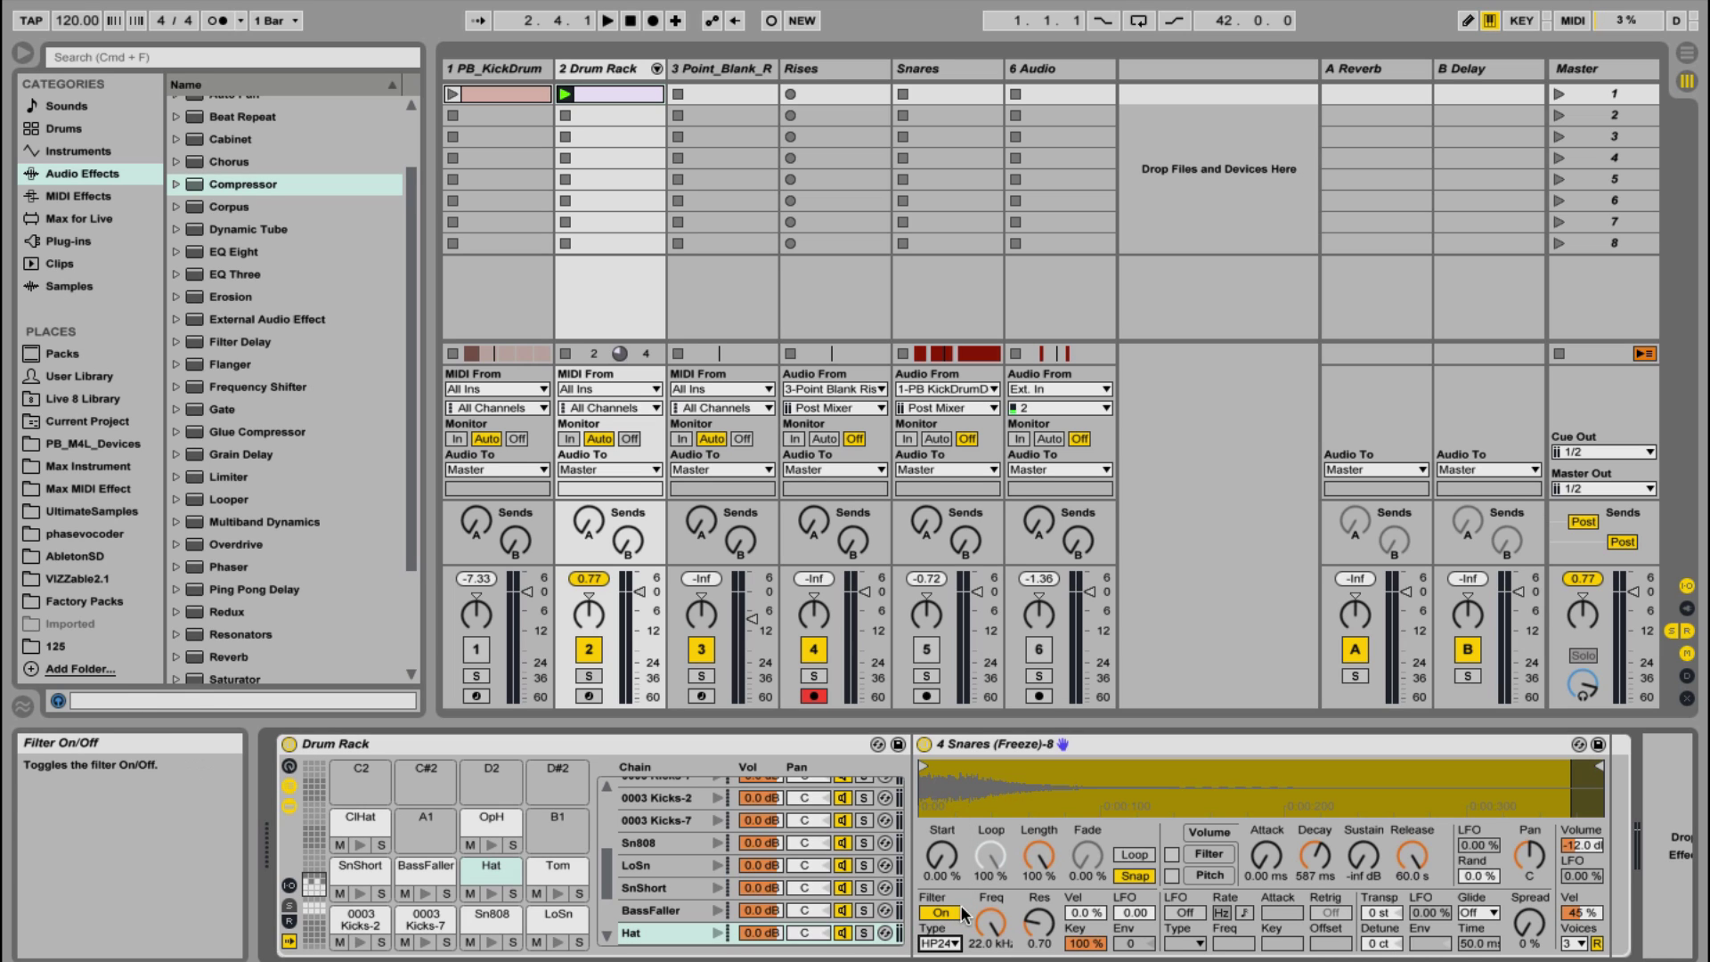
{"action": "key", "text": "space"}
{"action": "mouse_move", "coordinate": [986, 926]}
{"action": "left_mouse_down"}
{"action": "mouse_move", "coordinate": [987, 957]}
{"action": "mouse_move", "coordinate": [990, 944]}
{"action": "left_mouse_up"}
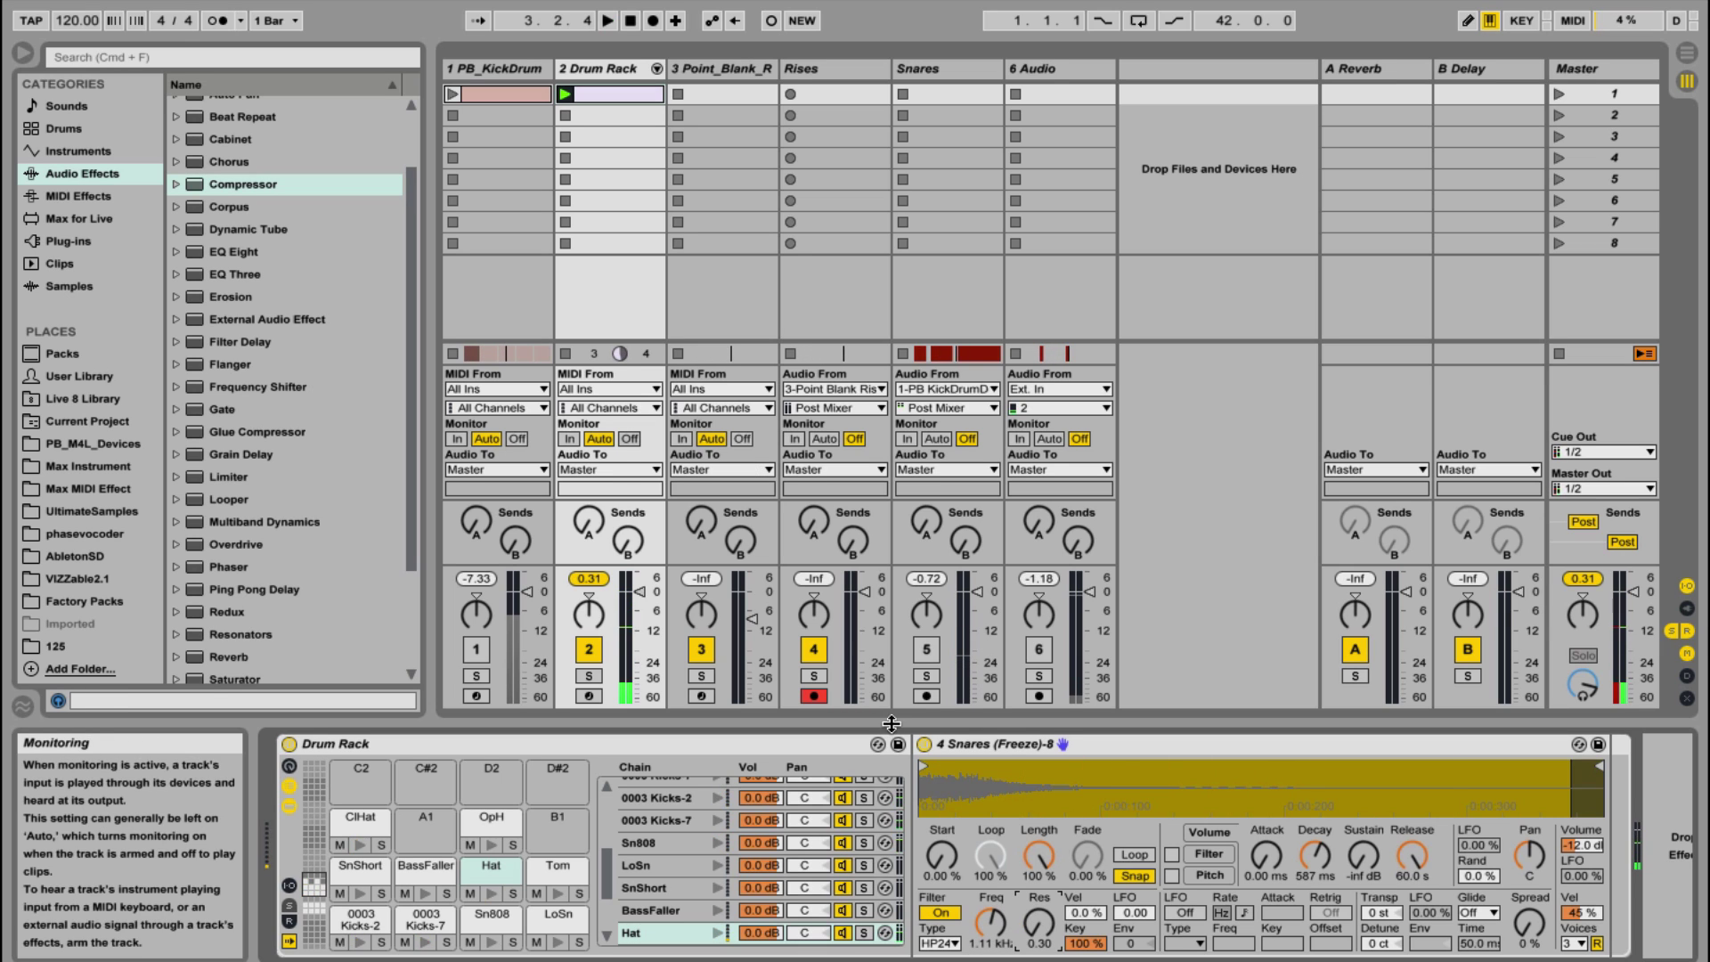
Set the ClHat sampler's filter to HP24 with a 1.11 kHz cutoff and transpose the sample by +5 st
{"action": "left_click", "coordinate": [363, 823]}
{"action": "left_click", "coordinate": [940, 943]}
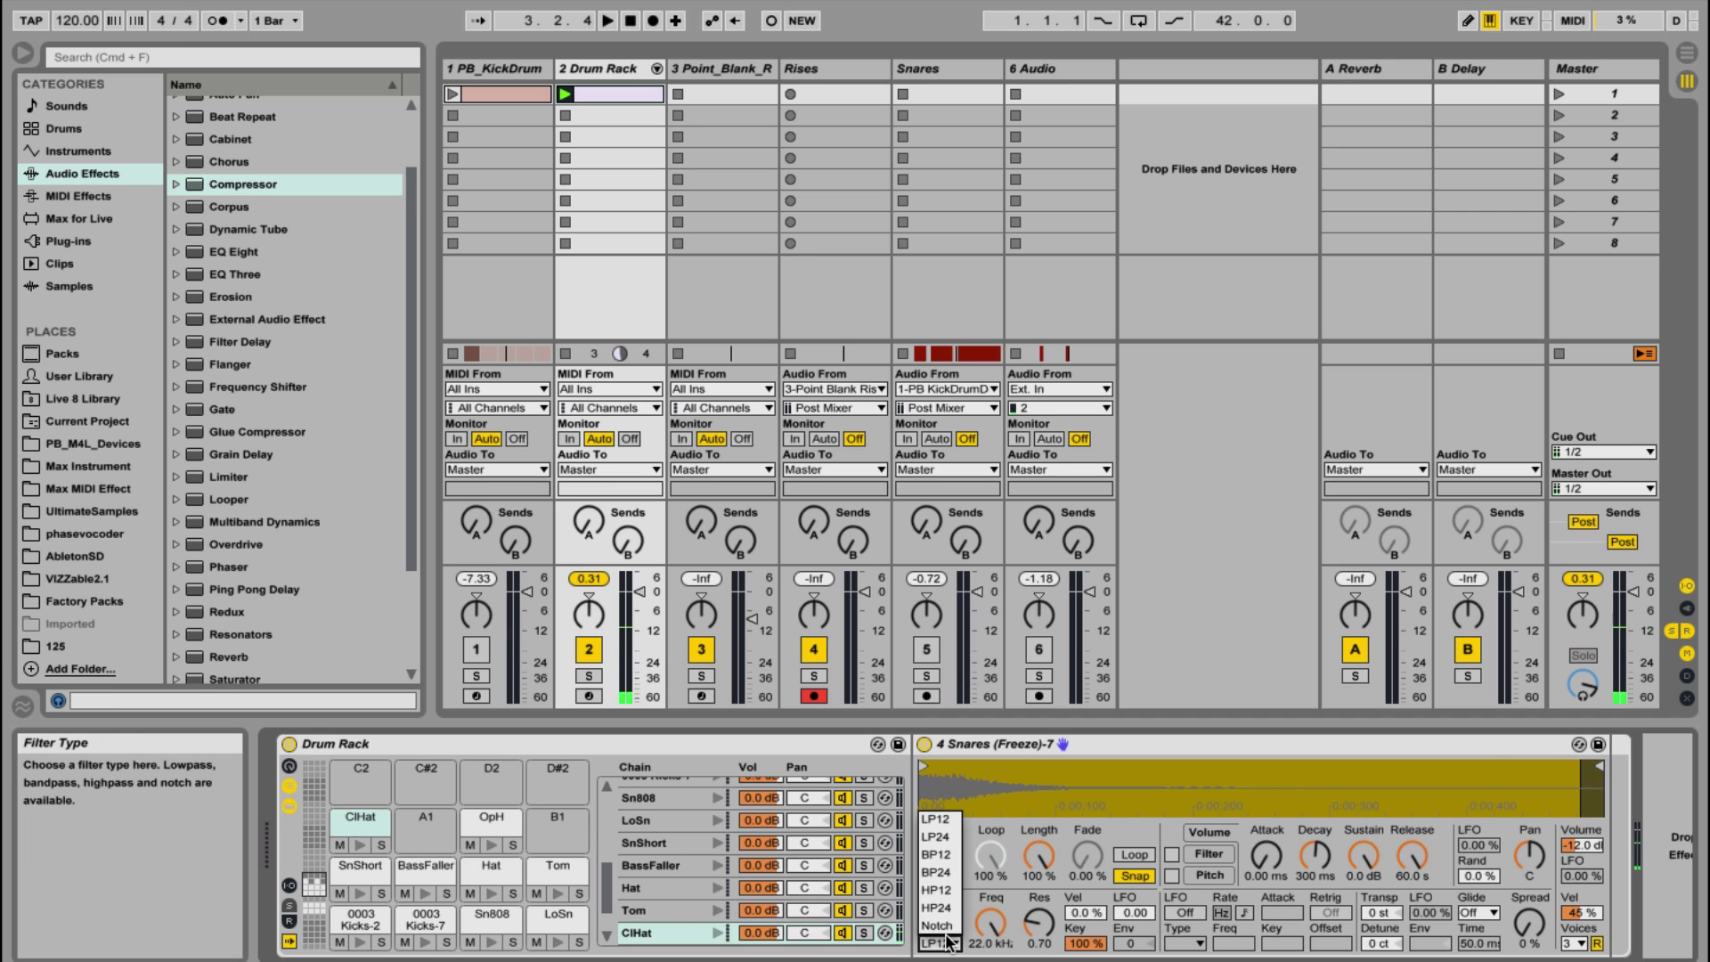
{"action": "left_click", "coordinate": [942, 915]}
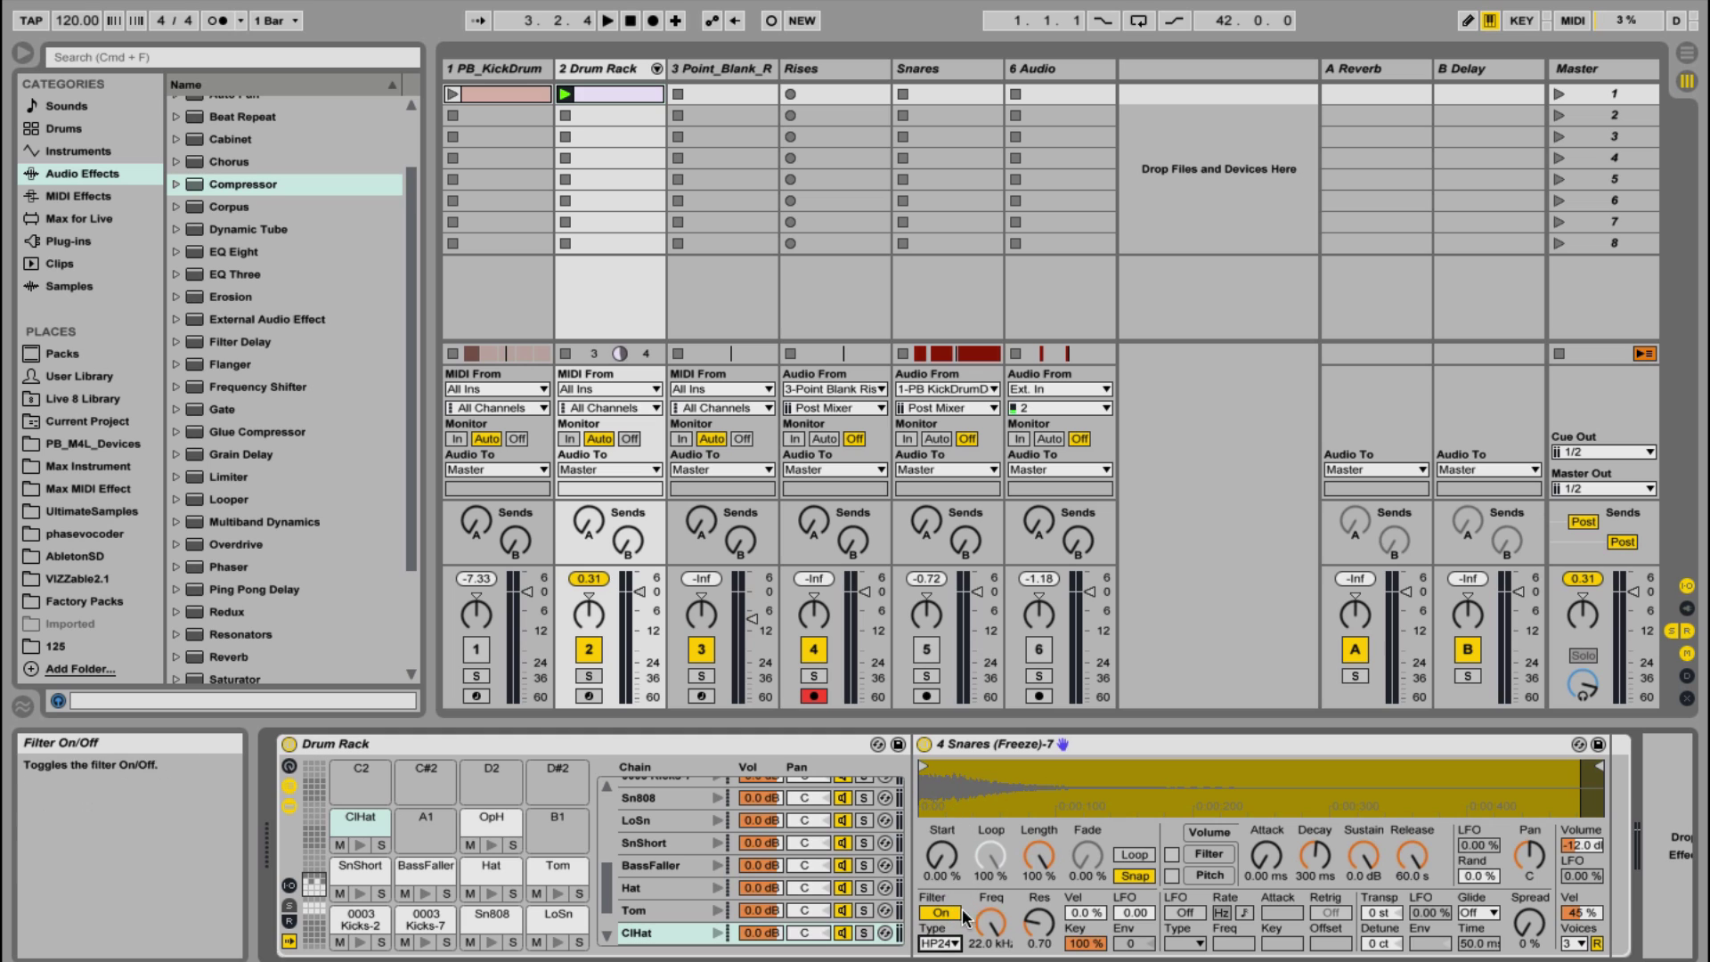
{"action": "key", "text": "space"}
{"action": "left_click_drag", "start_coordinate": [992, 924], "coordinate": [991, 927]}
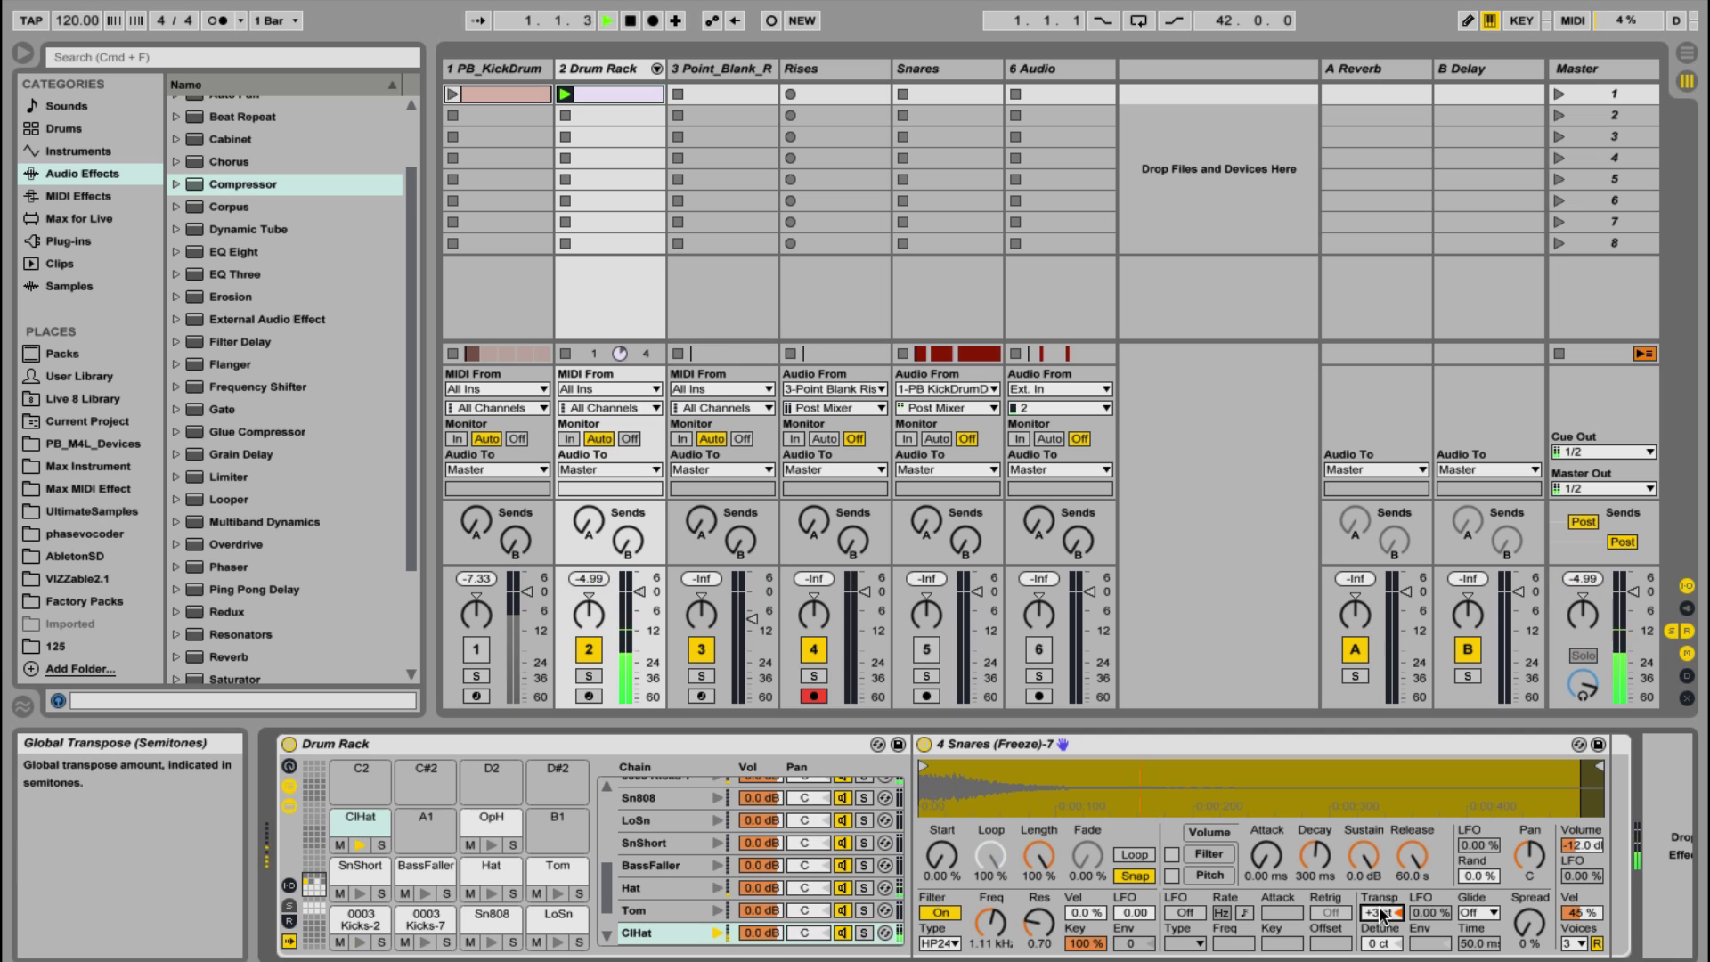
{"action": "left_click_drag", "start_coordinate": [1381, 912], "coordinate": [1381, 906]}
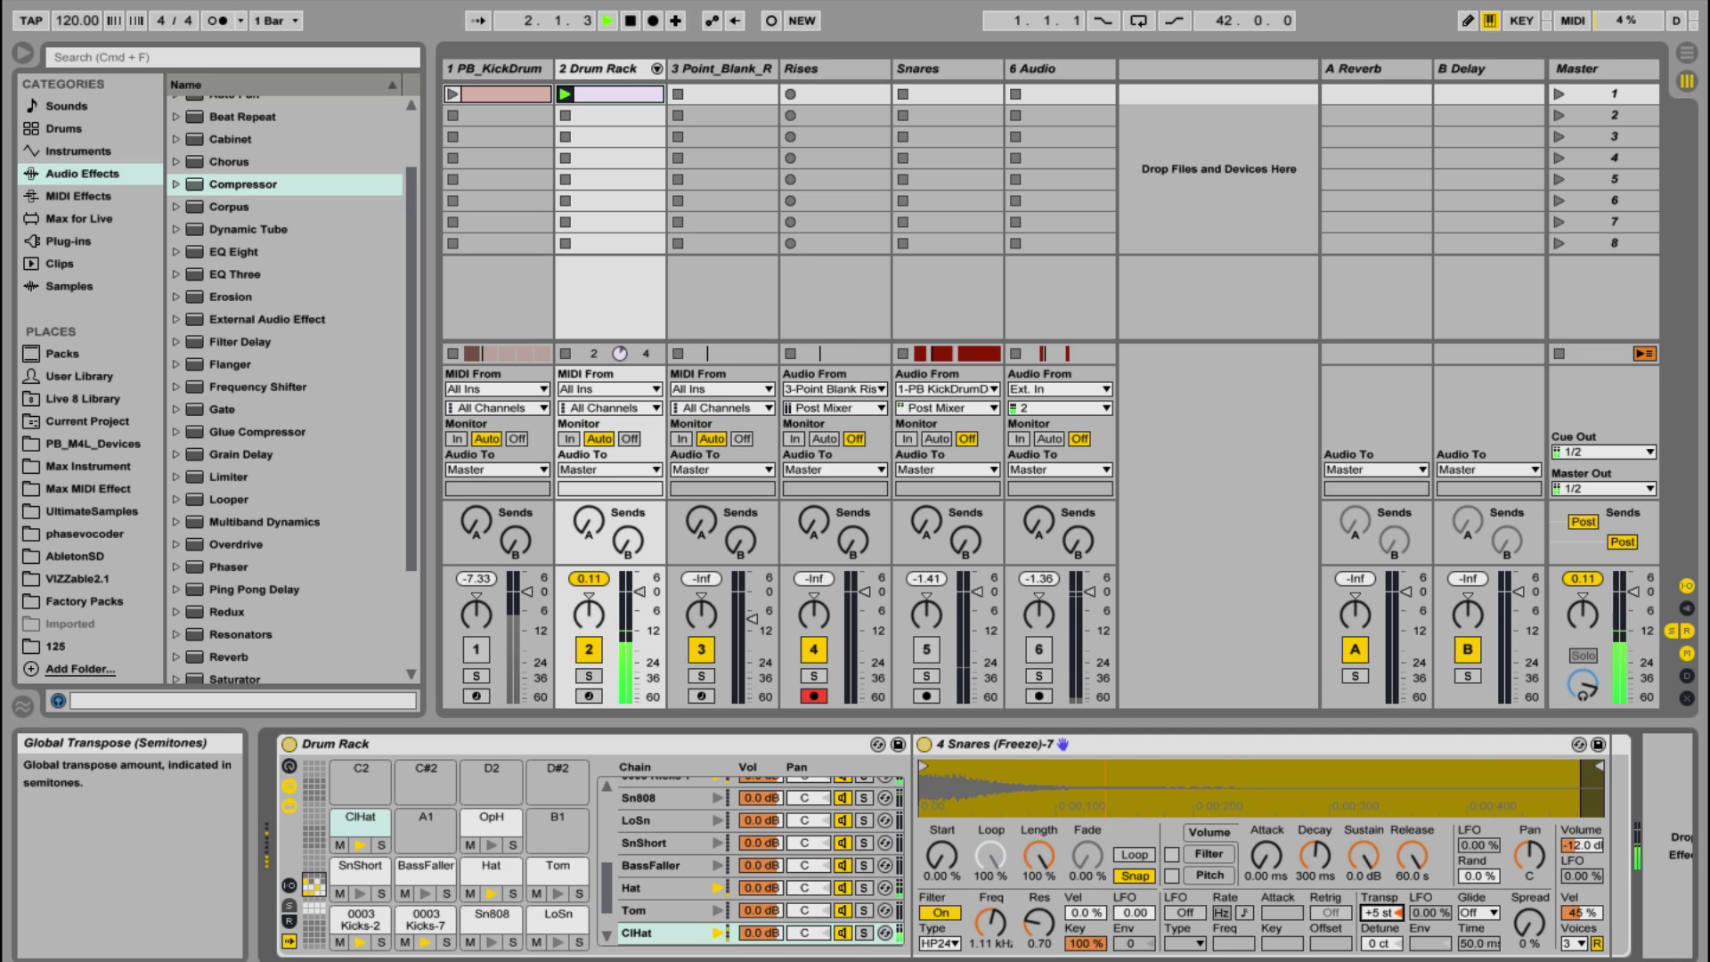
Pan the Hat sampler to 13R, lower its filter cutoff to 659 Hz and audition the pad
{"action": "left_click", "coordinate": [482, 887]}
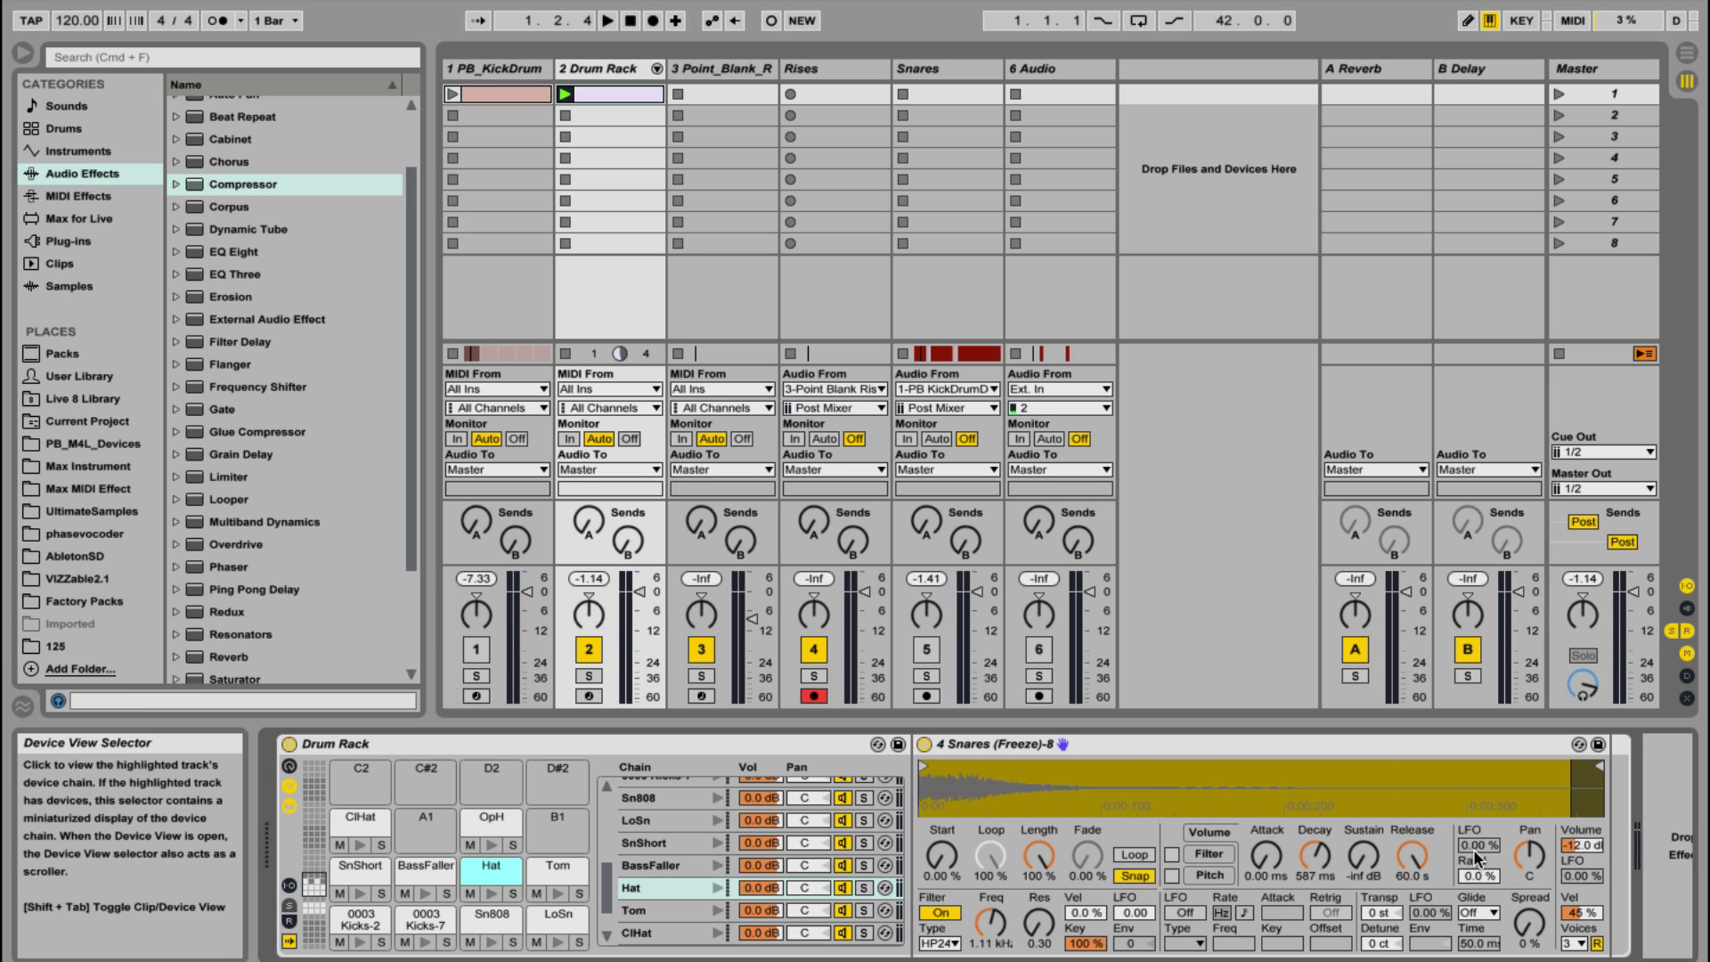
{"action": "left_click_drag", "start_coordinate": [1530, 855], "coordinate": [1530, 842]}
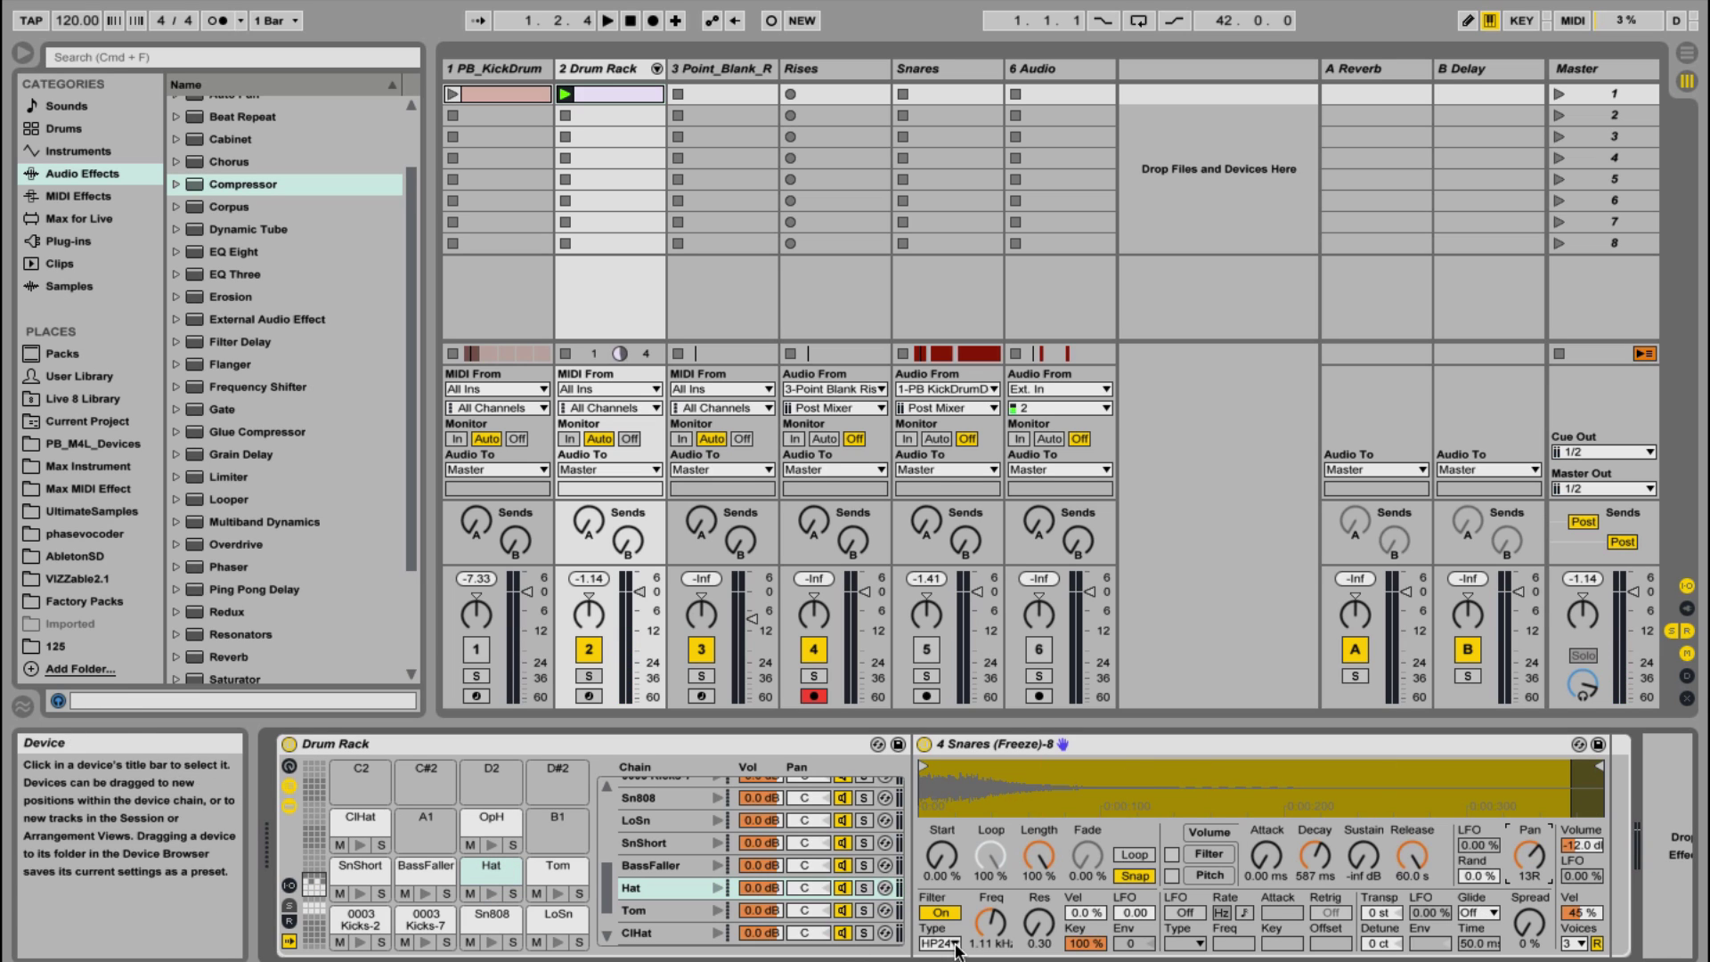
{"action": "left_click", "coordinate": [991, 923]}
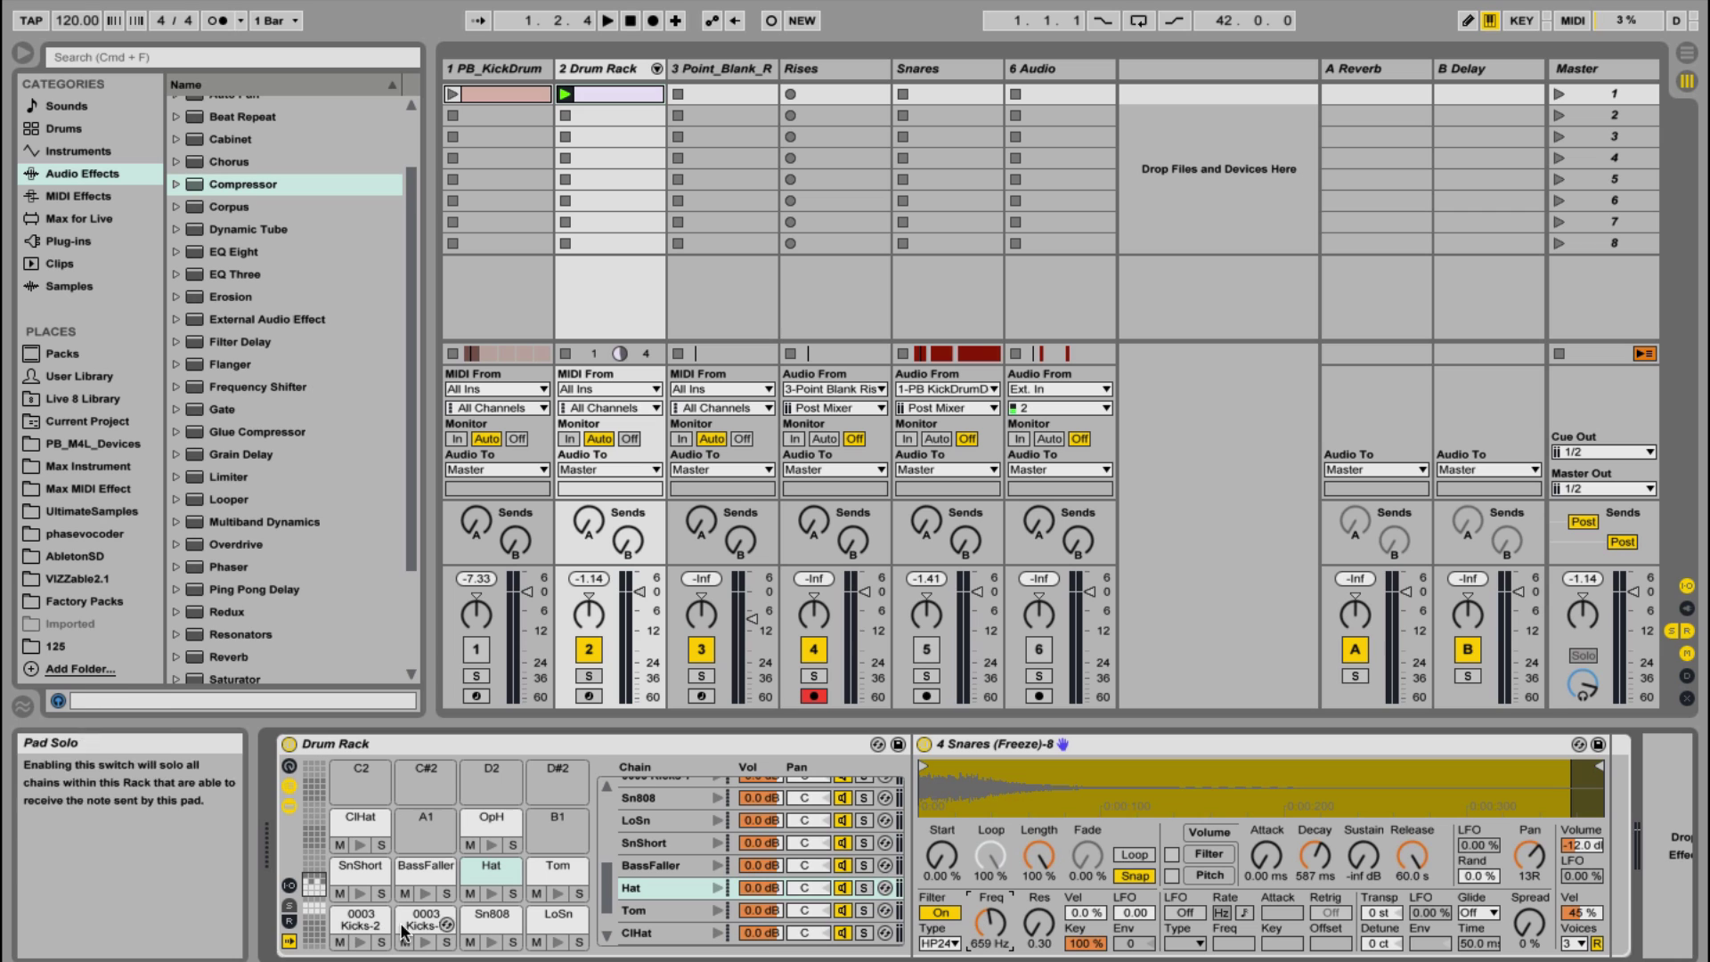
{"action": "left_click", "coordinate": [483, 895]}
{"action": "left_click", "coordinate": [486, 896]}
With the beat playing, set ClHat's filter cutoff to 771 Hz and its pan to 9L, and change Hat's pan to 6R
{"action": "key", "text": "space"}
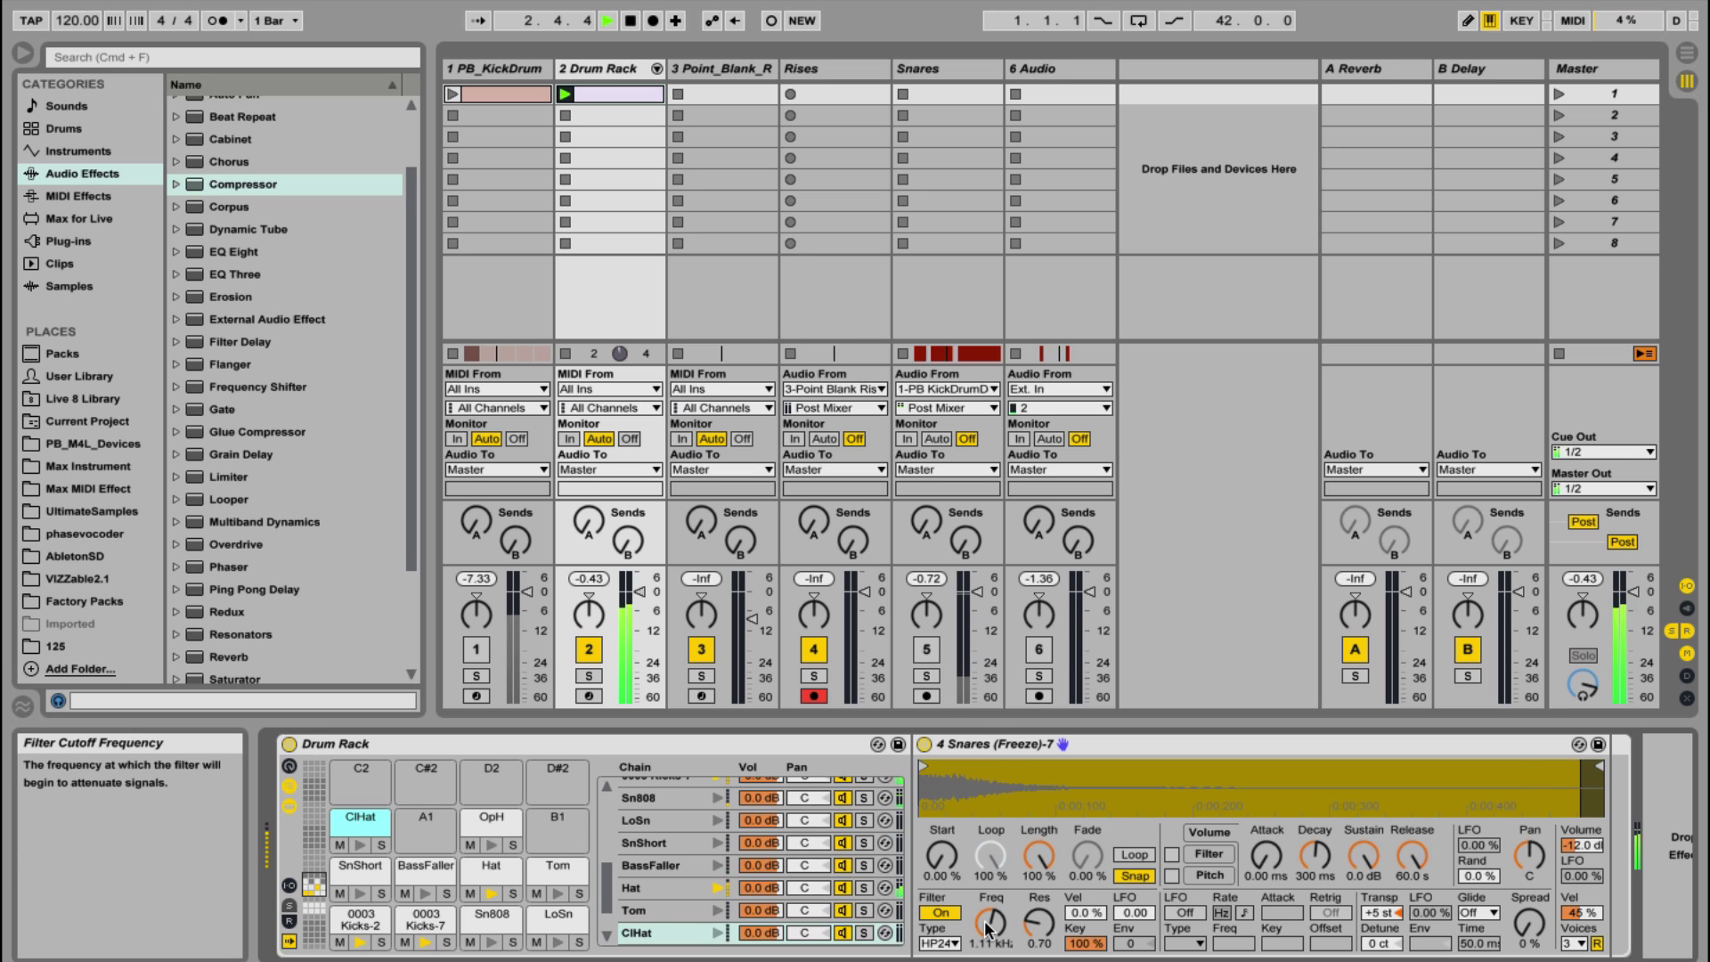
{"action": "left_click_drag", "start_coordinate": [989, 929], "coordinate": [989, 949]}
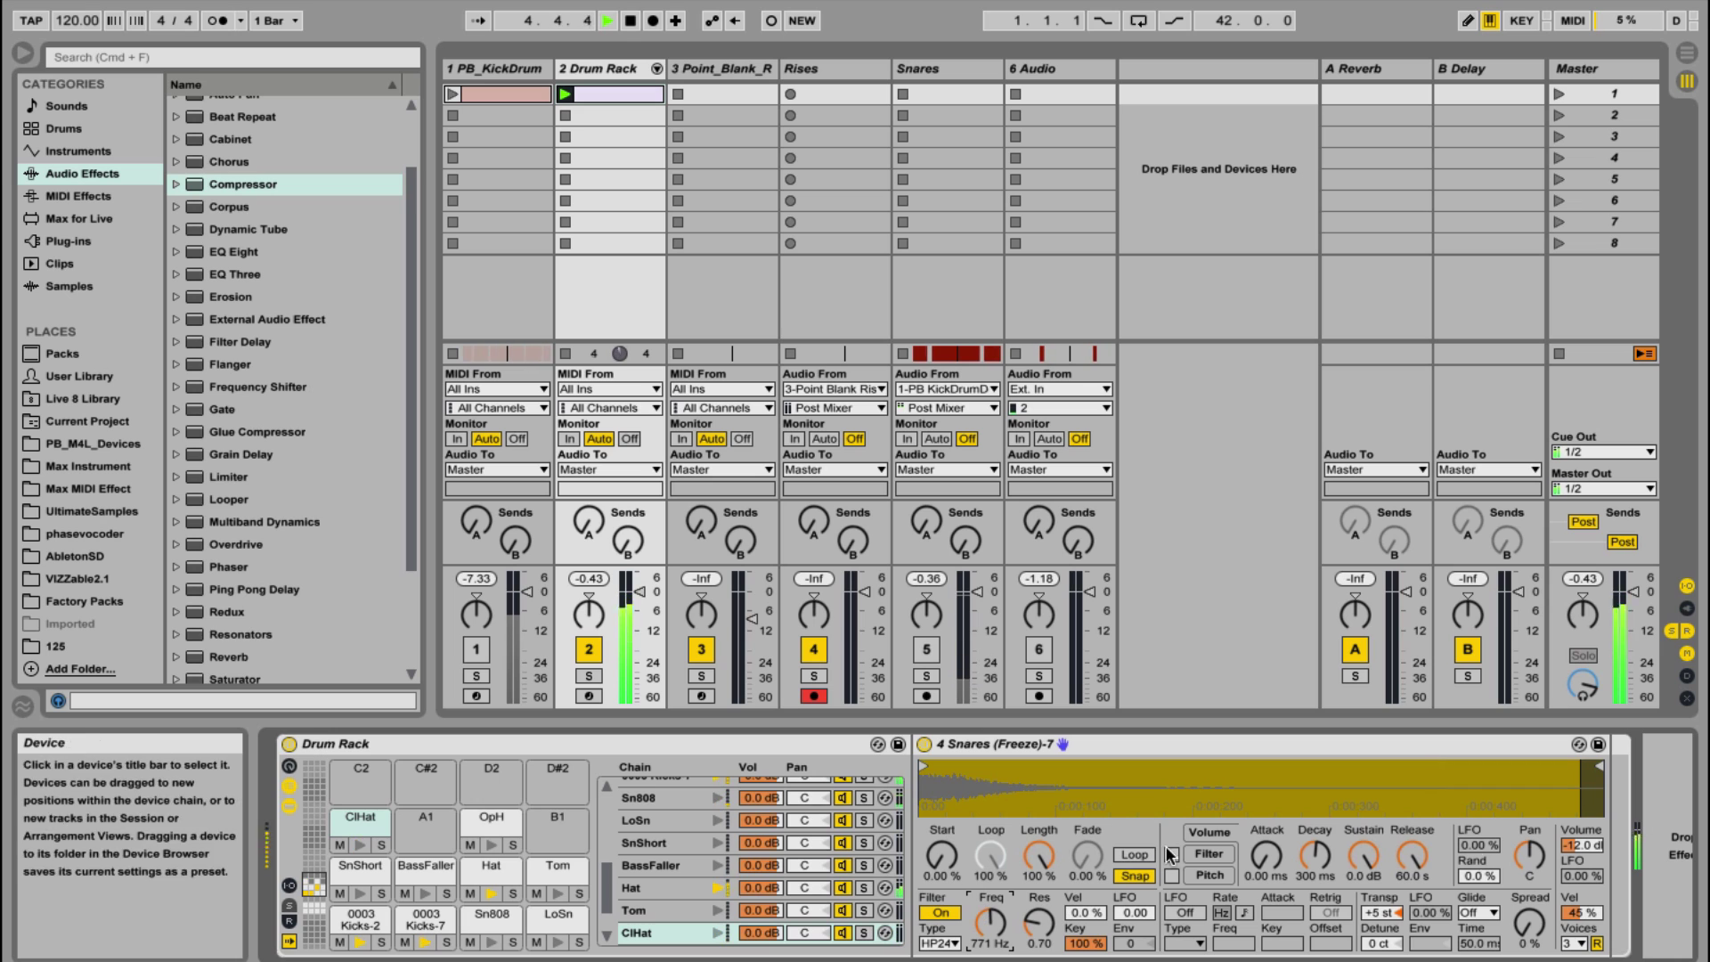
{"action": "left_click_drag", "start_coordinate": [1529, 855], "coordinate": [1530, 860]}
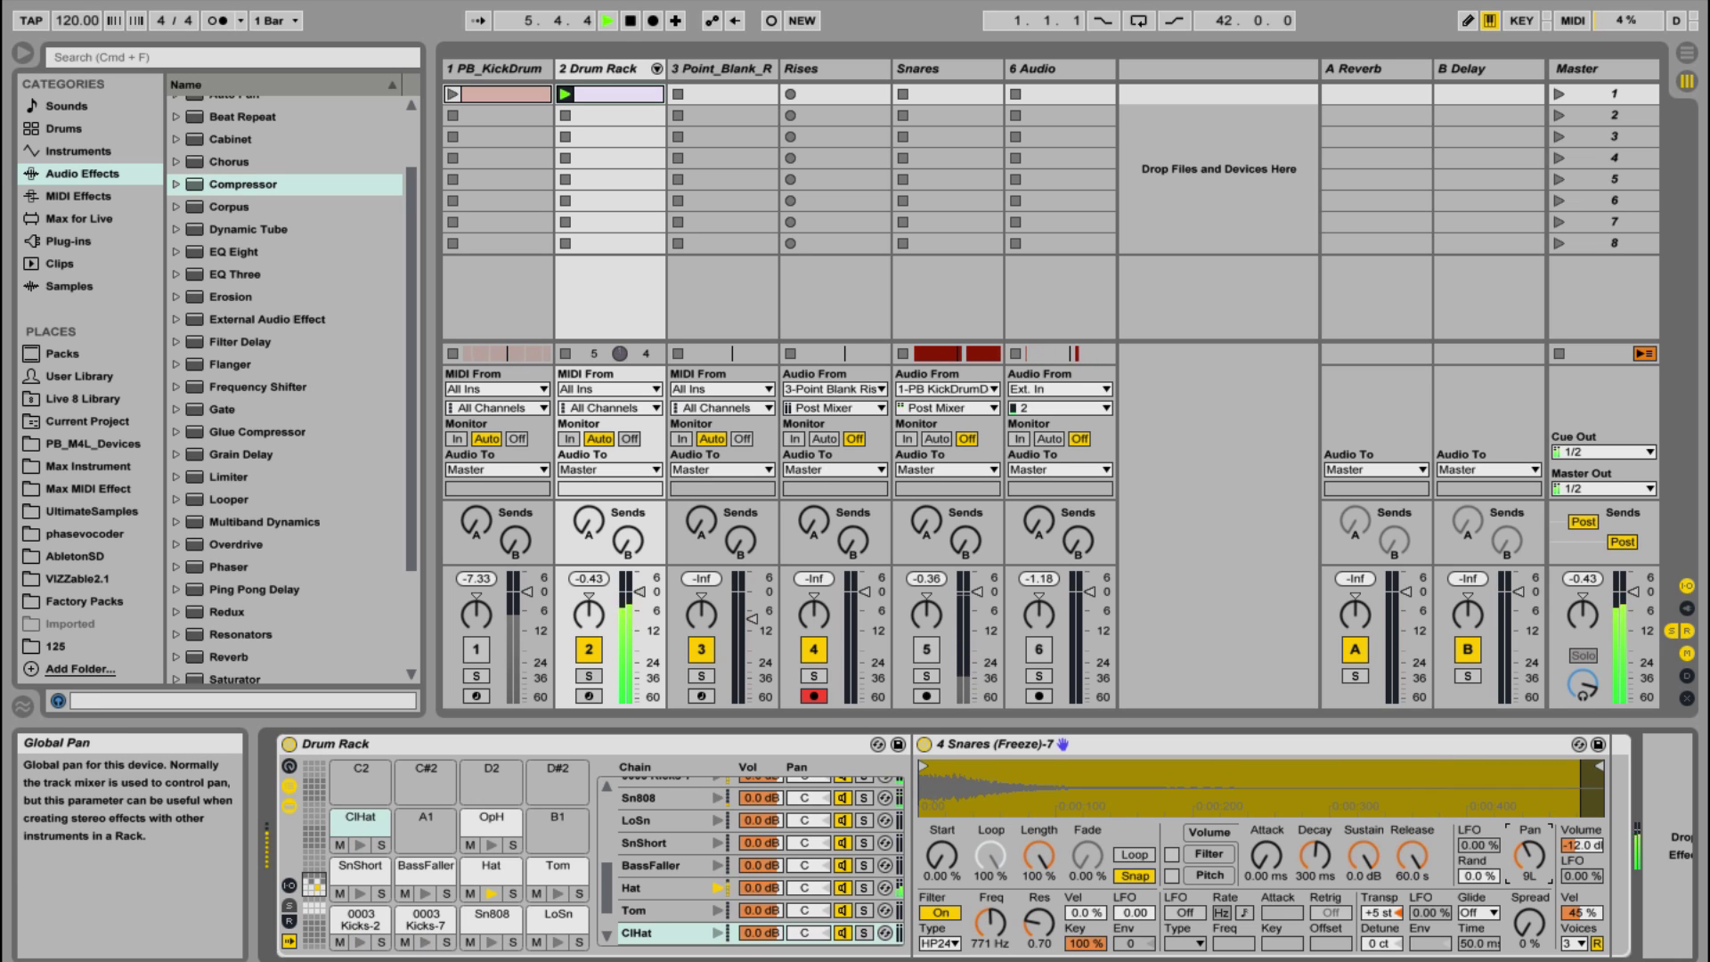
{"action": "left_click", "coordinate": [491, 881]}
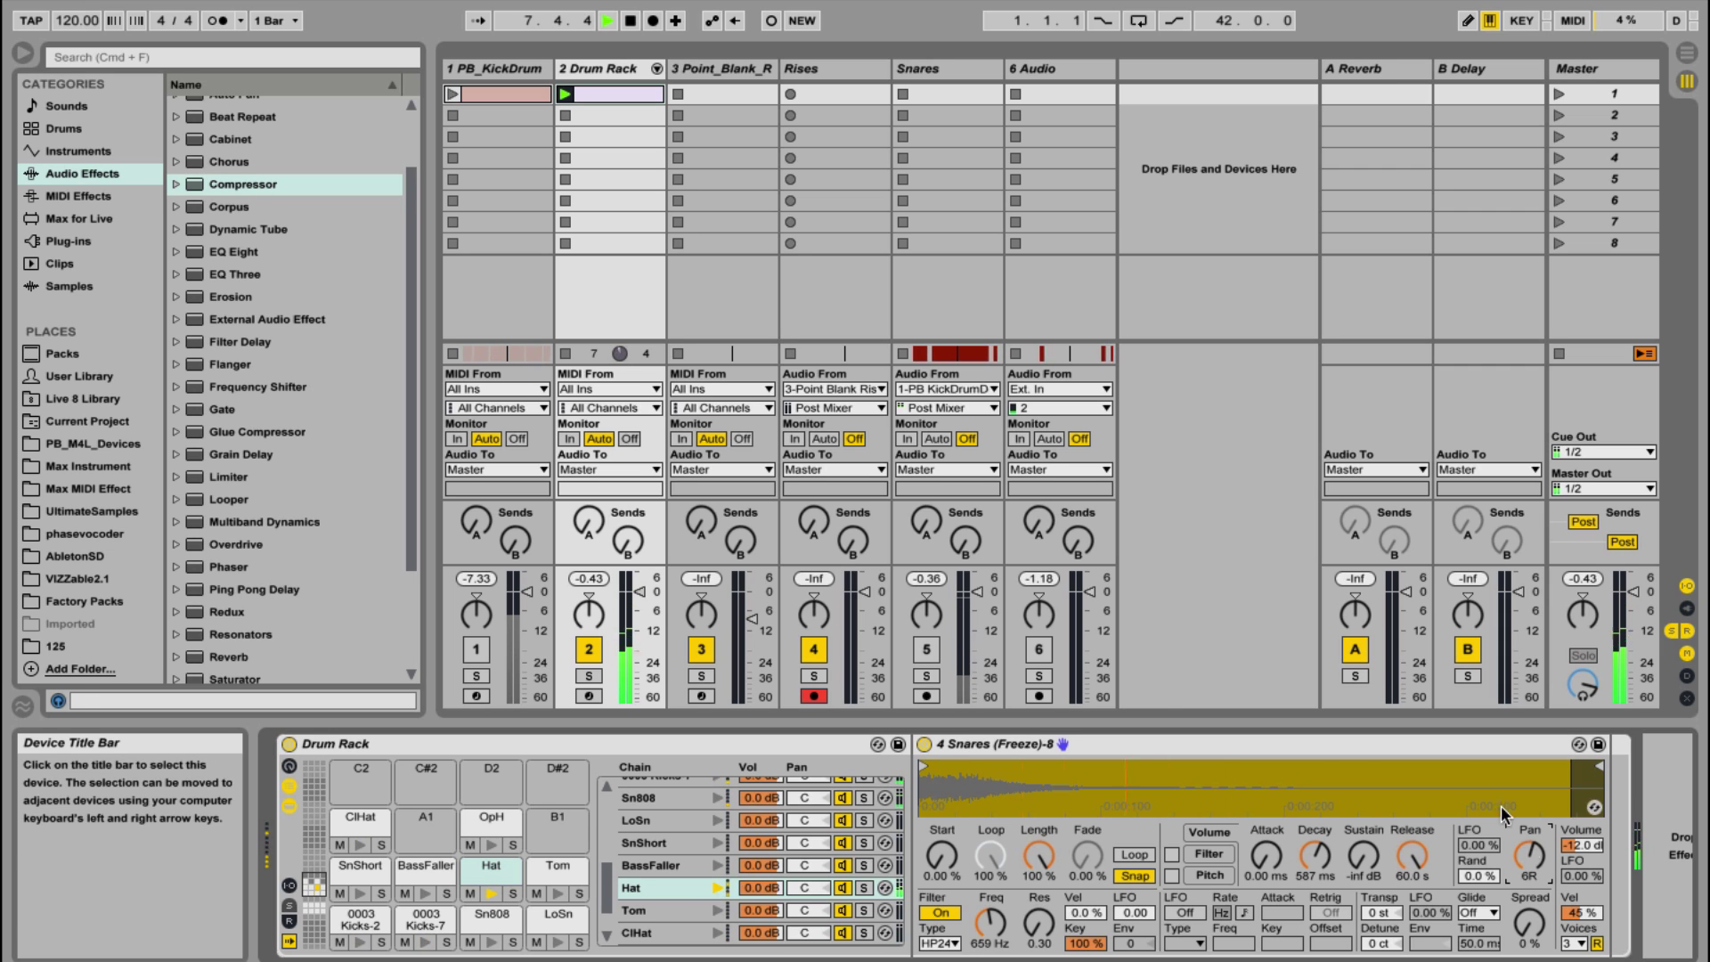
{"action": "key", "text": "space"}
Select all notes in the drum clip, apply the MPC 16 Swing-59 groove and commit it
{"action": "double_click", "coordinate": [624, 89]}
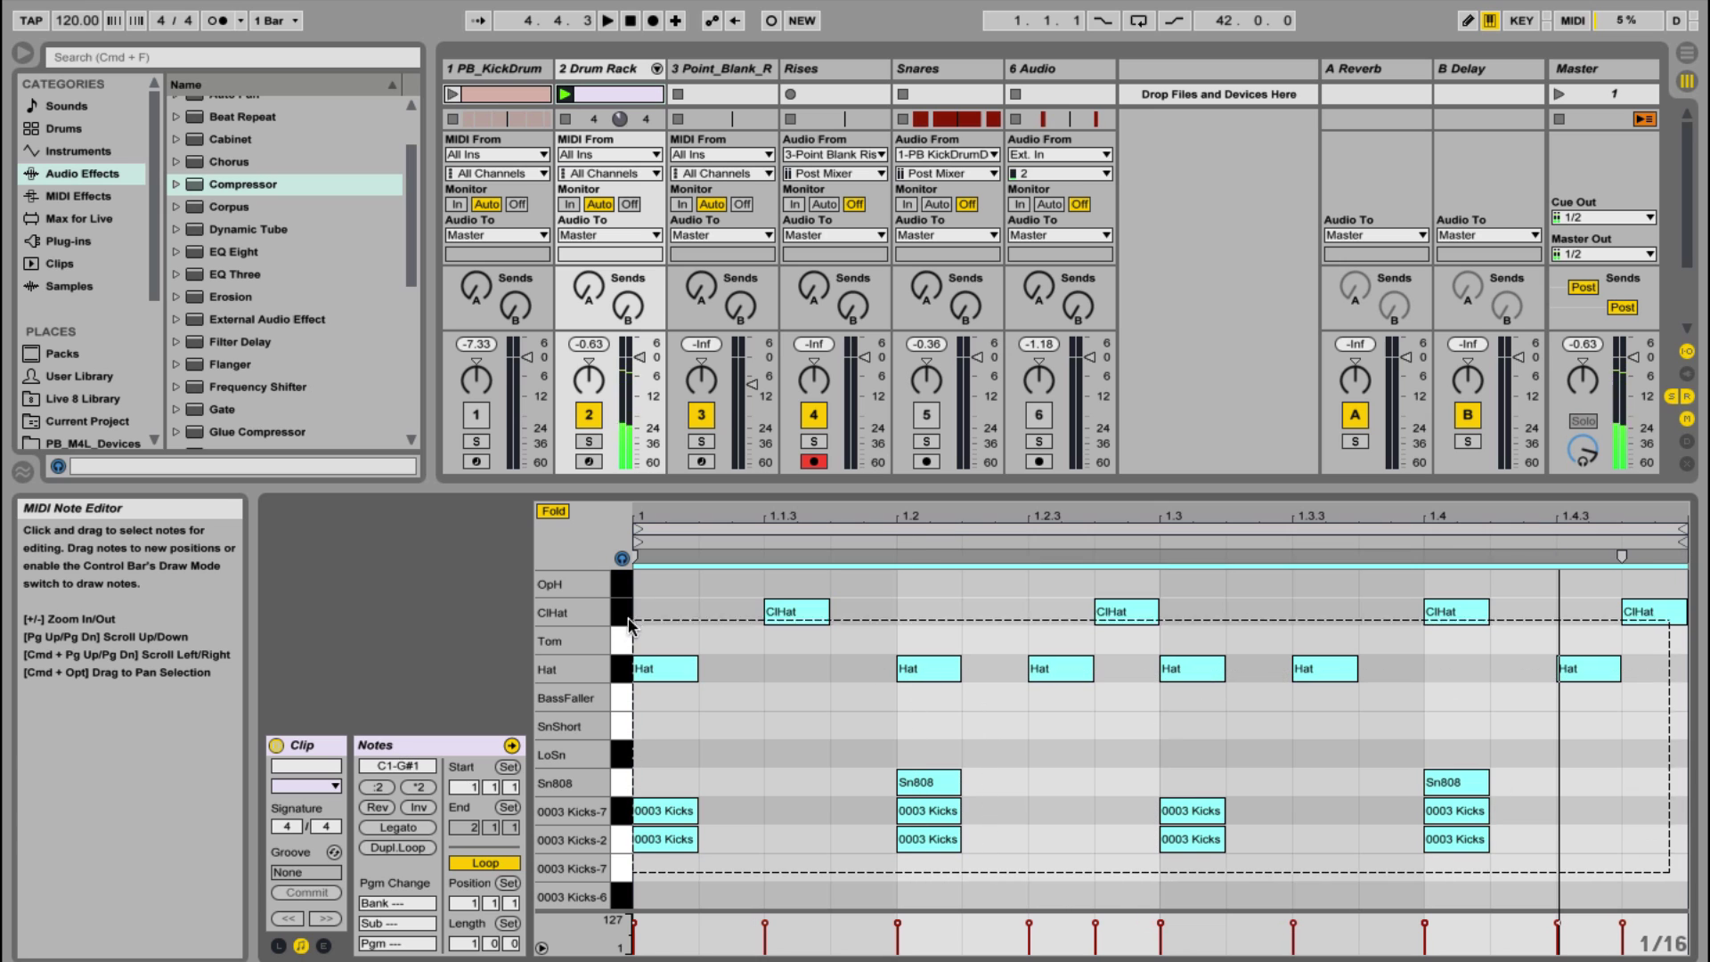
{"action": "left_click_drag", "start_coordinate": [637, 613], "coordinate": [590, 591]}
{"action": "left_click", "coordinate": [303, 872]}
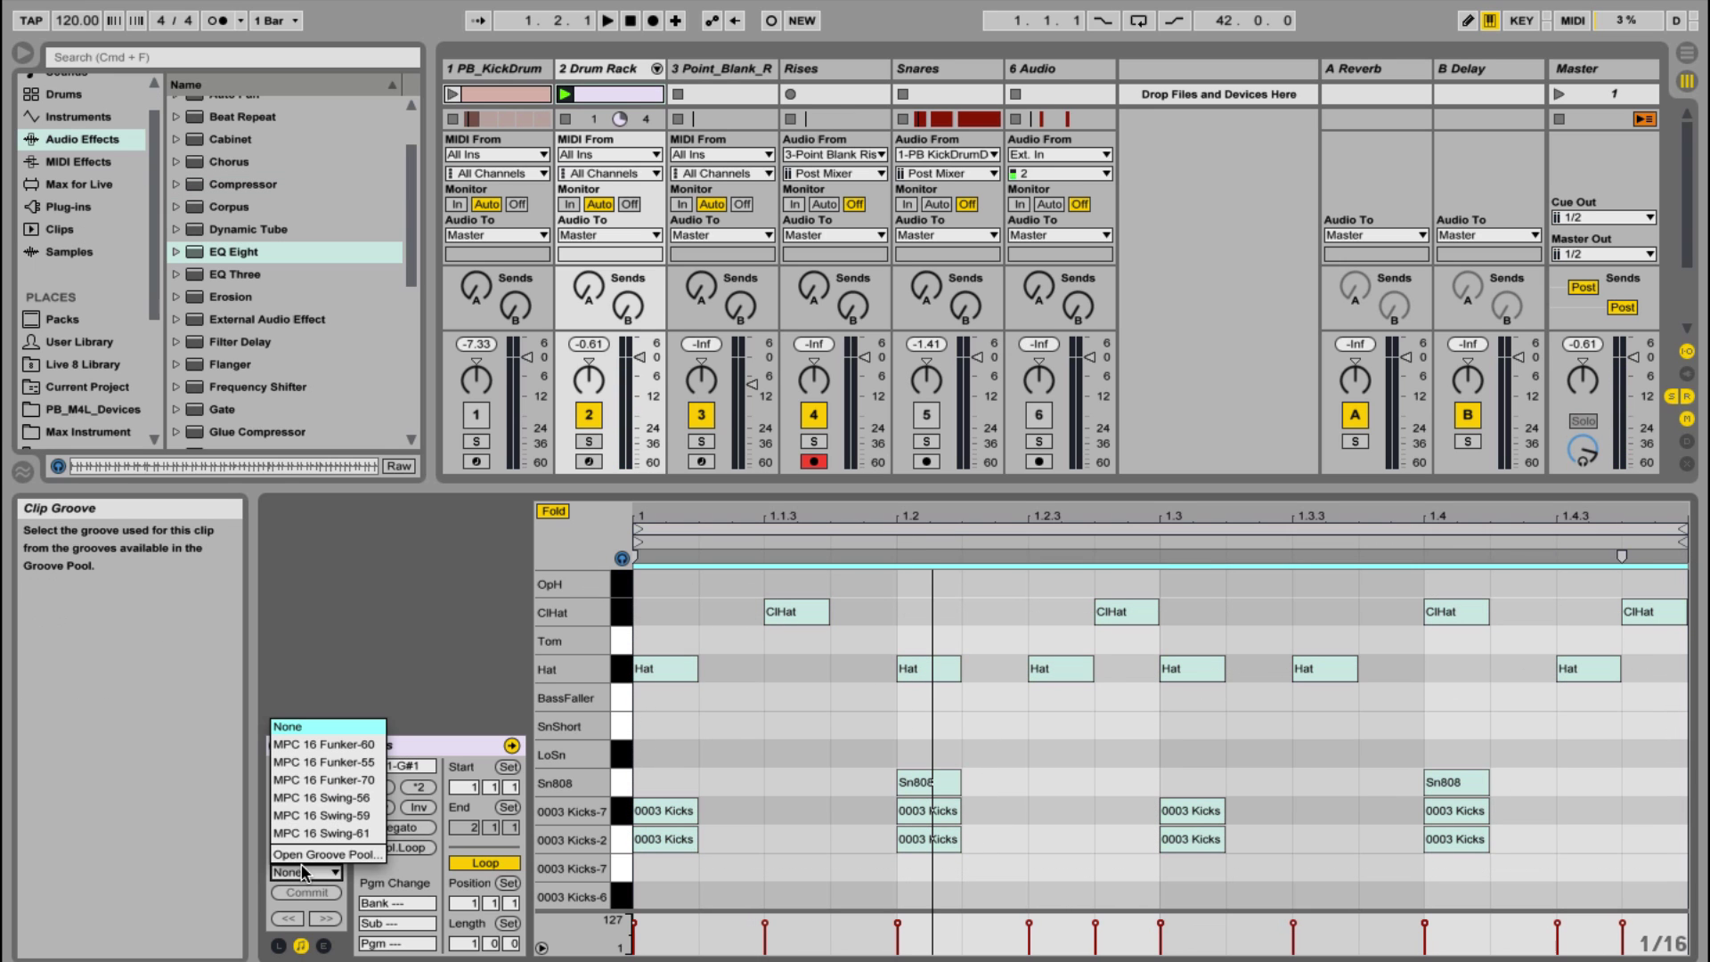
{"action": "left_click", "coordinate": [350, 821]}
{"action": "left_click", "coordinate": [317, 889]}
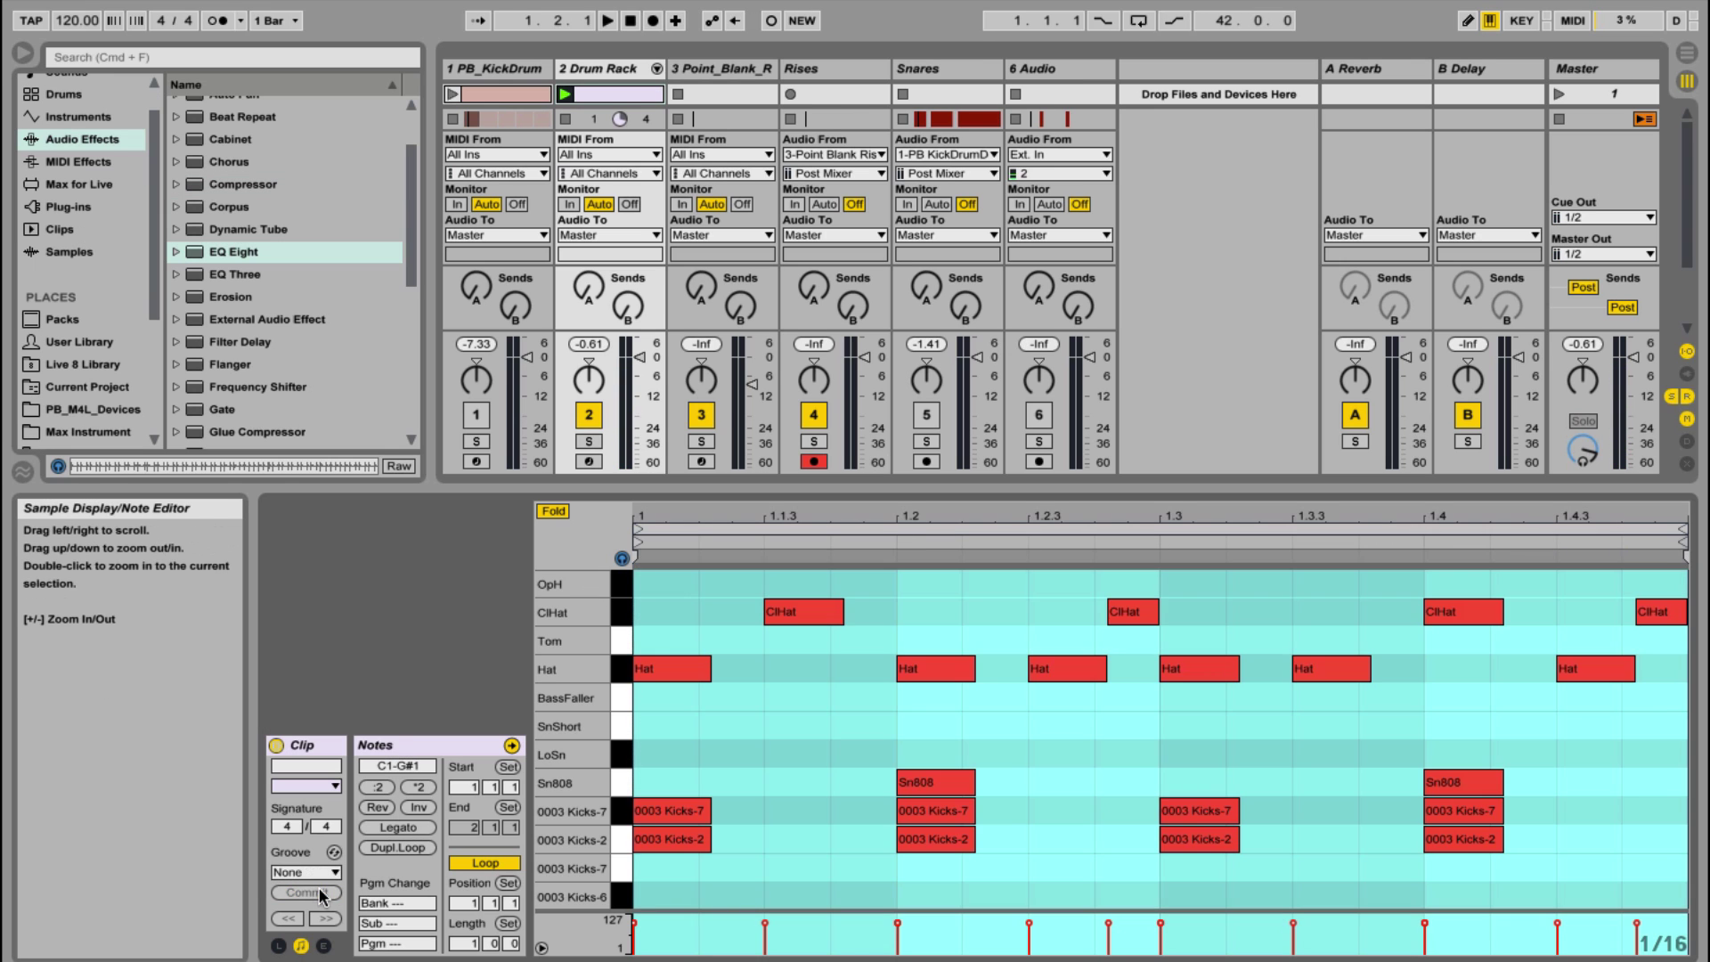
Start the beat, solo the Hat chain and set its sample transposition to +15 st
{"action": "key", "text": "space"}
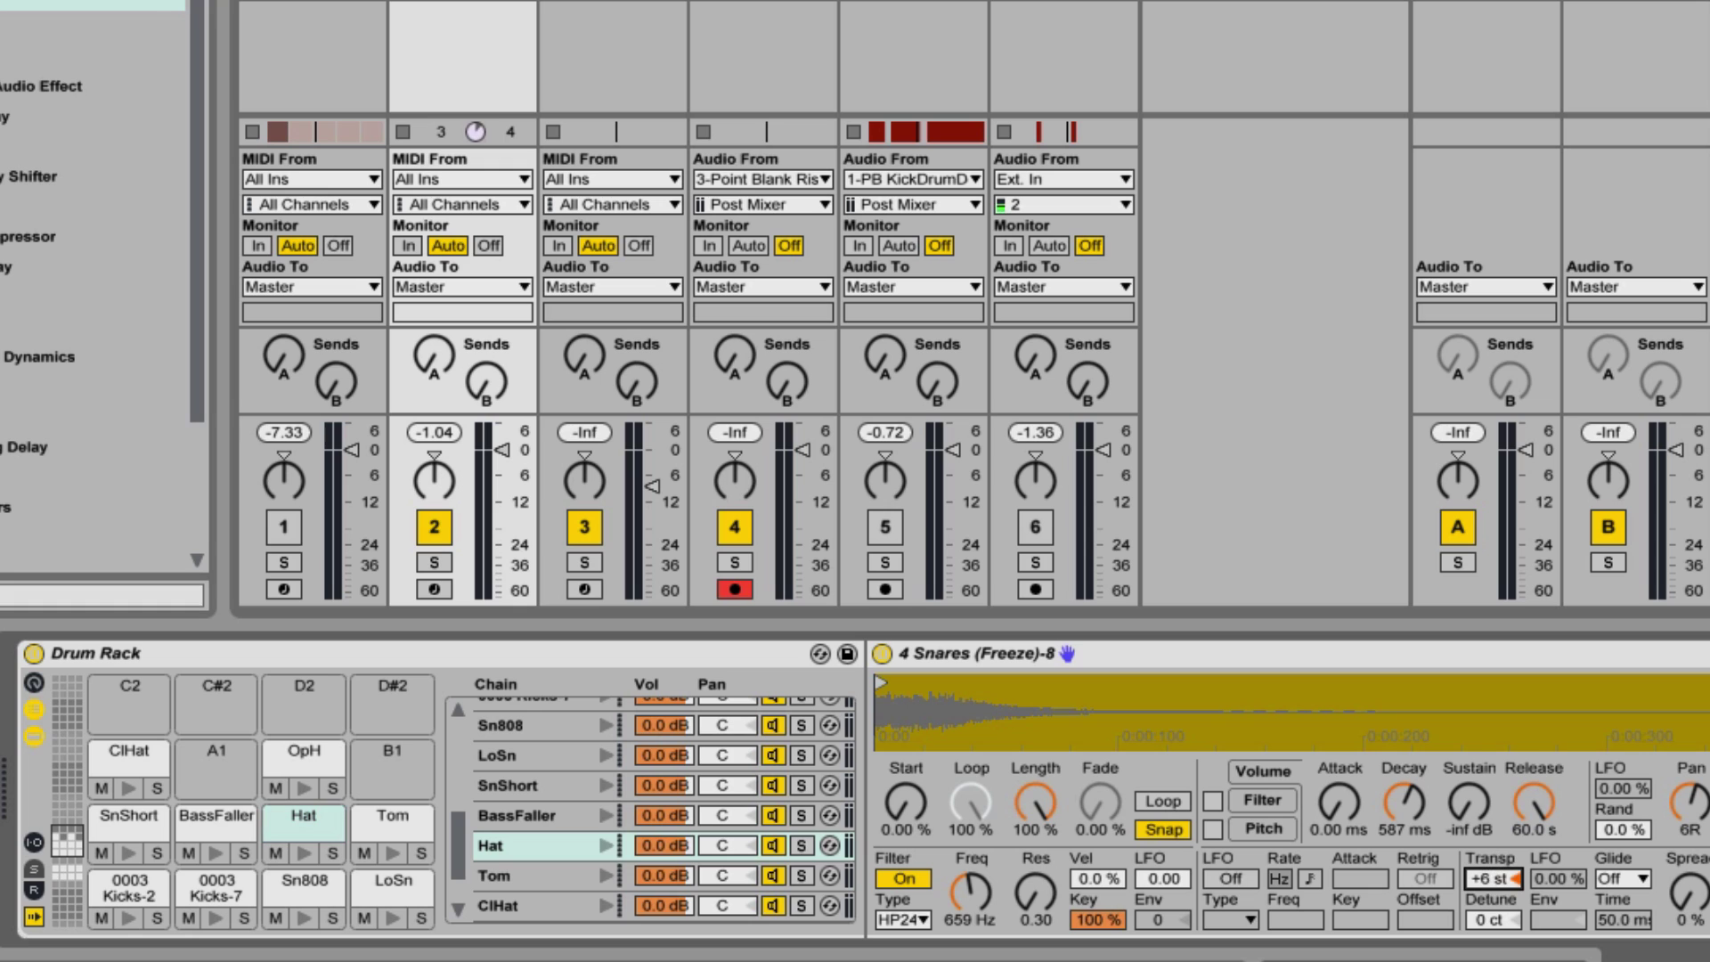
{"action": "left_click", "coordinate": [798, 844]}
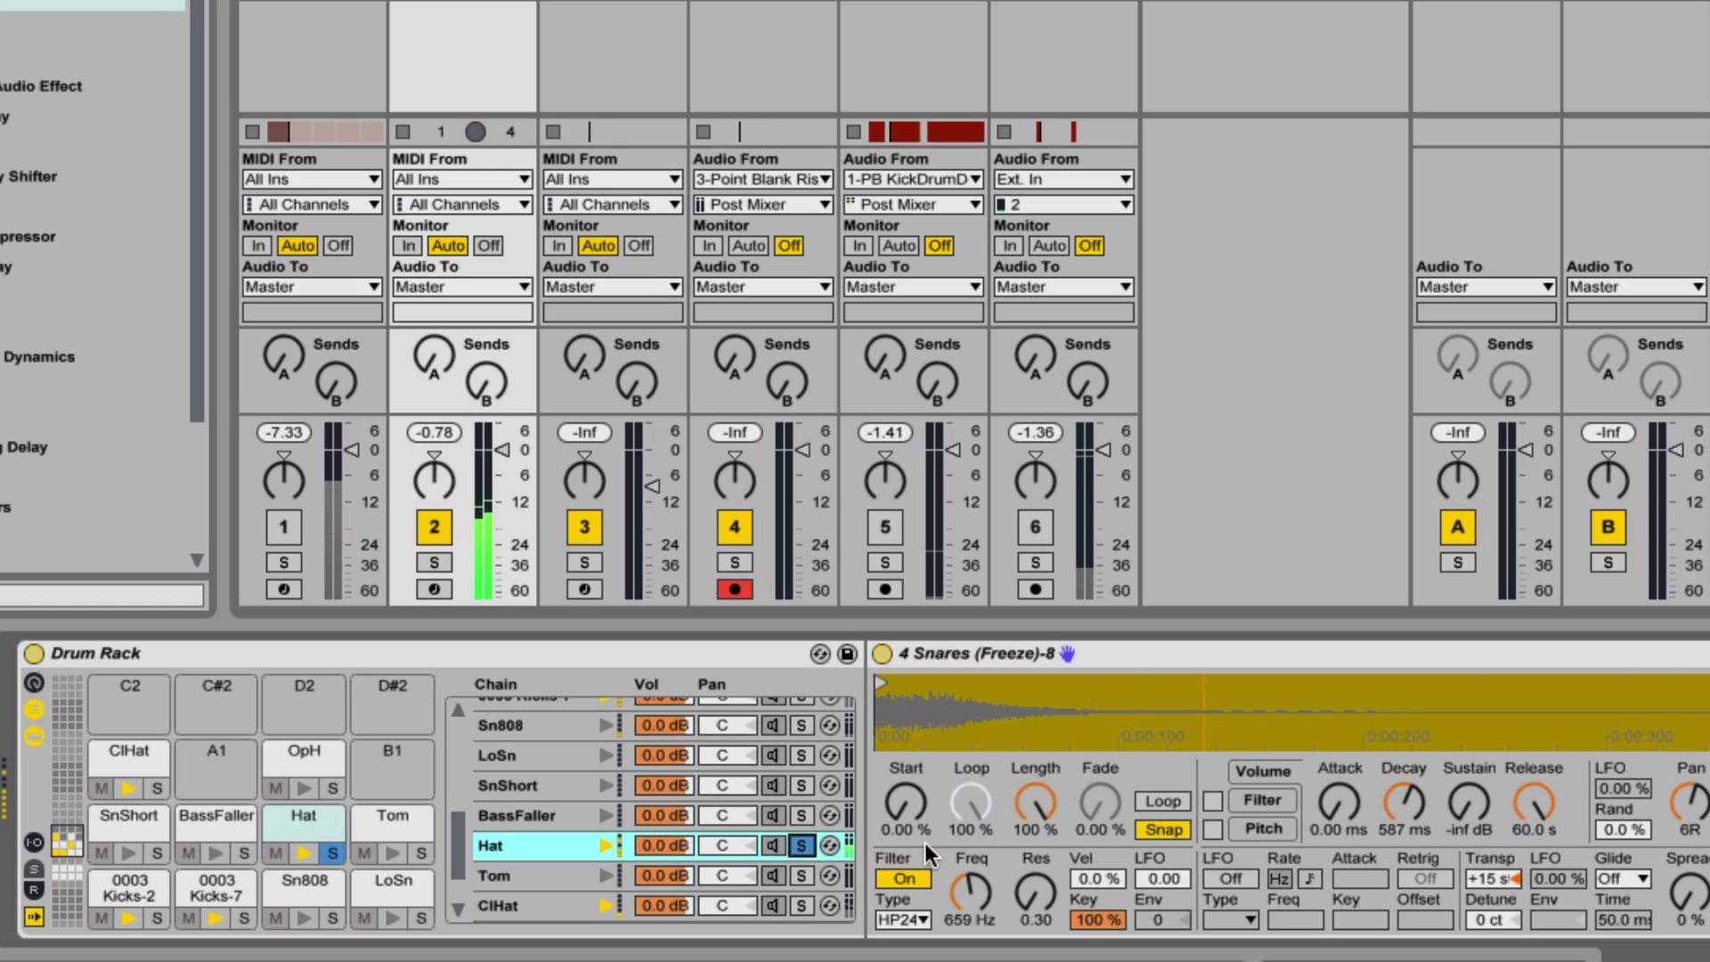
{"action": "left_click", "coordinate": [1485, 881]}
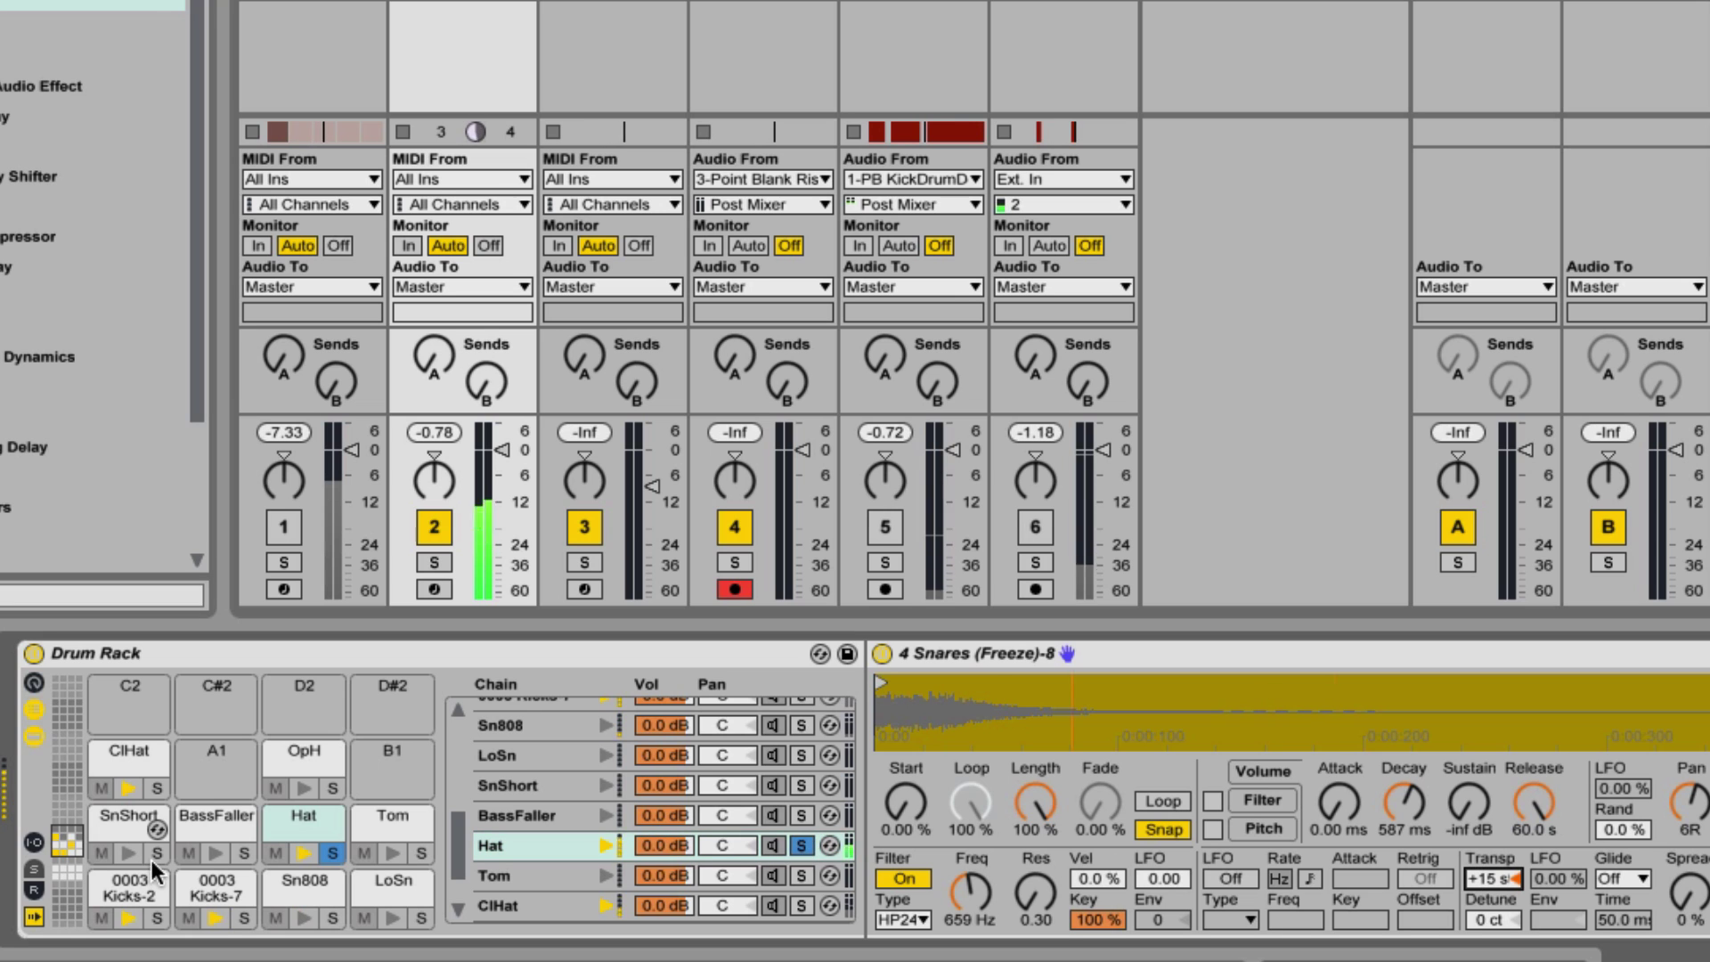
Solo the ClHat pad in place of Hat and set its sample transposition to +19 st
{"action": "left_click", "coordinate": [157, 789]}
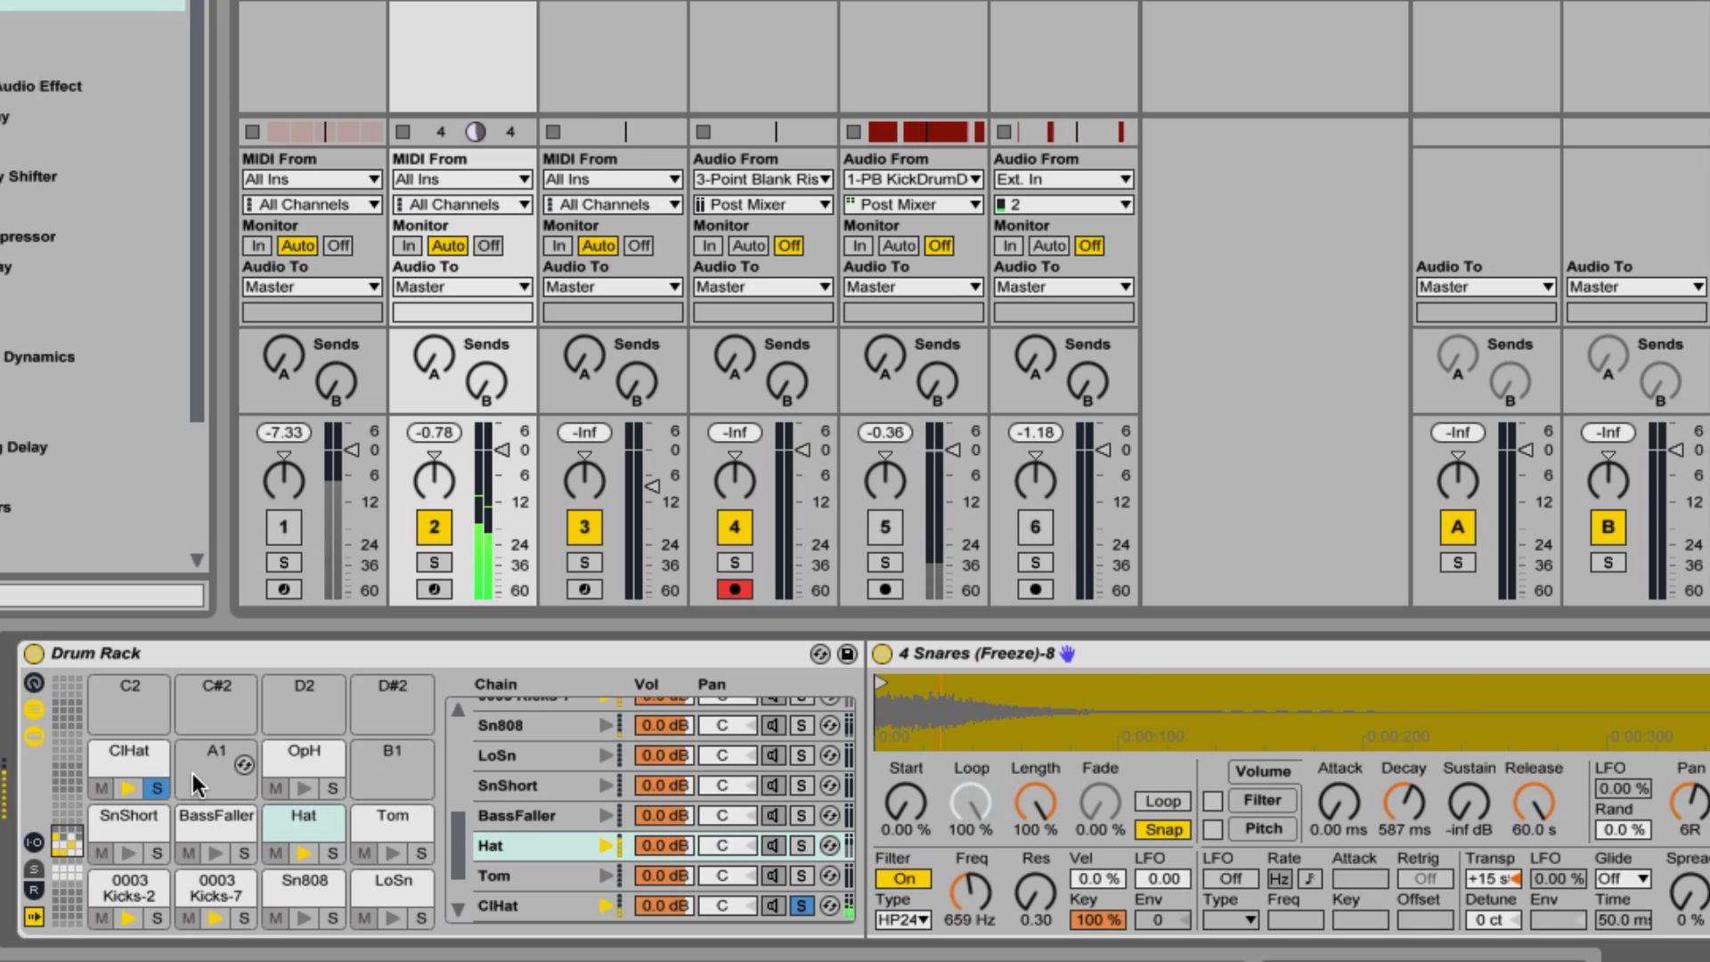
{"action": "left_click", "coordinate": [130, 757]}
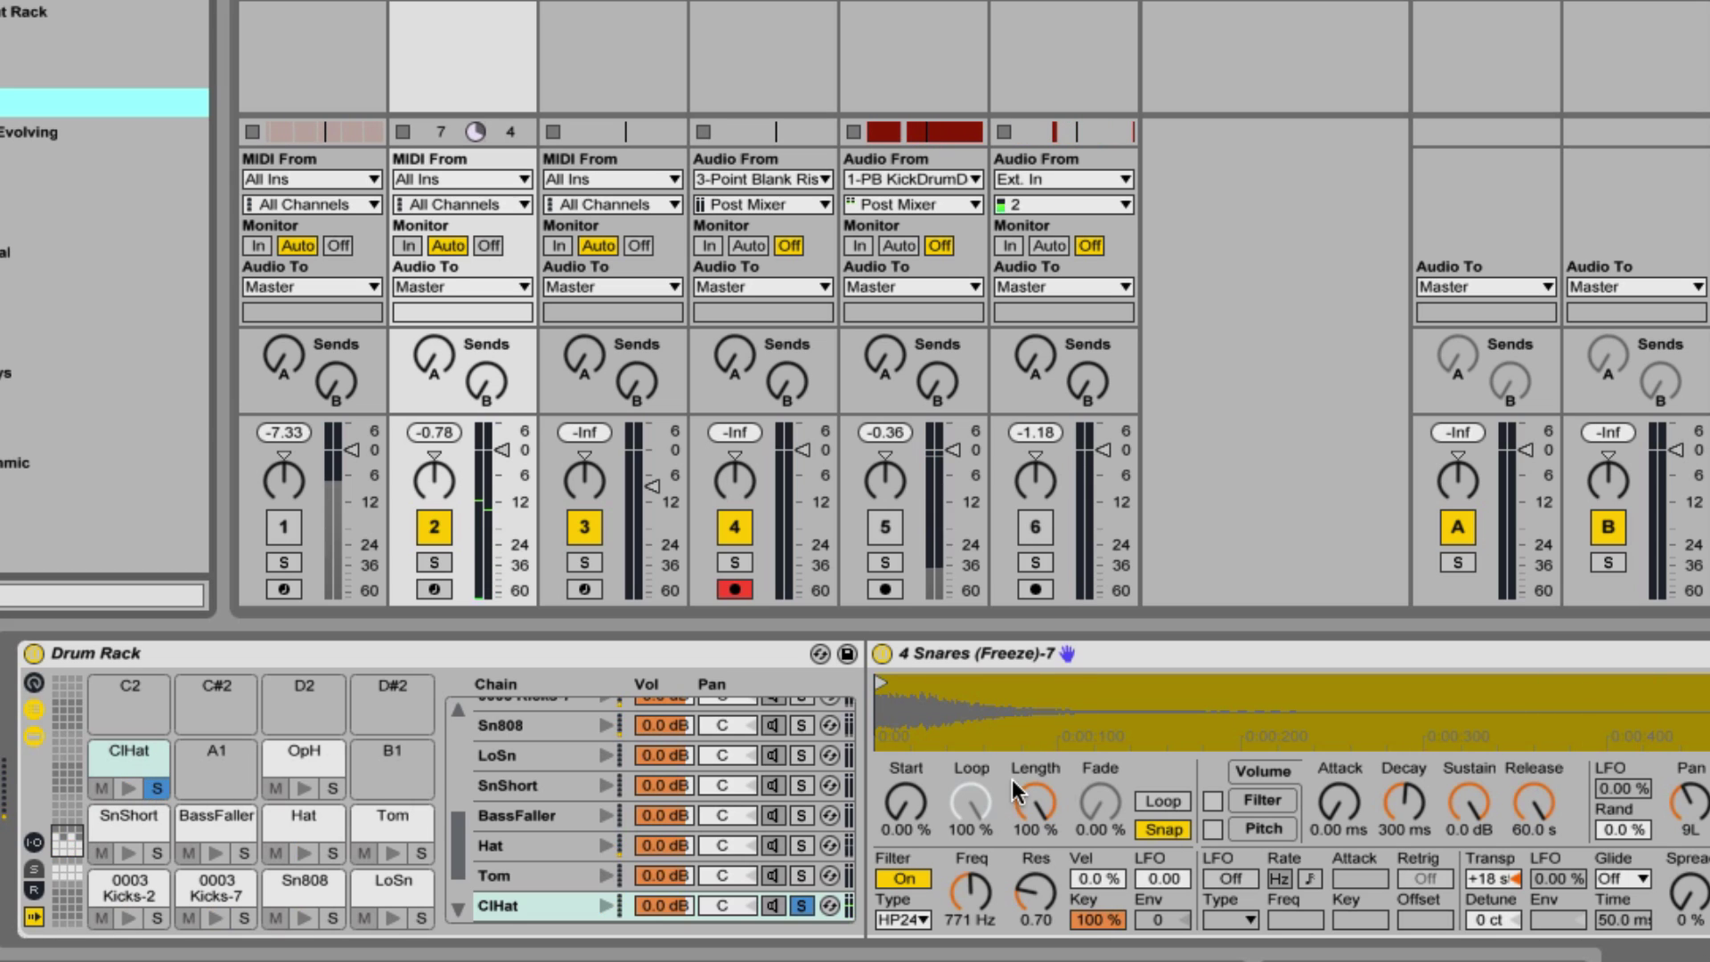
{"action": "left_click", "coordinate": [1471, 877]}
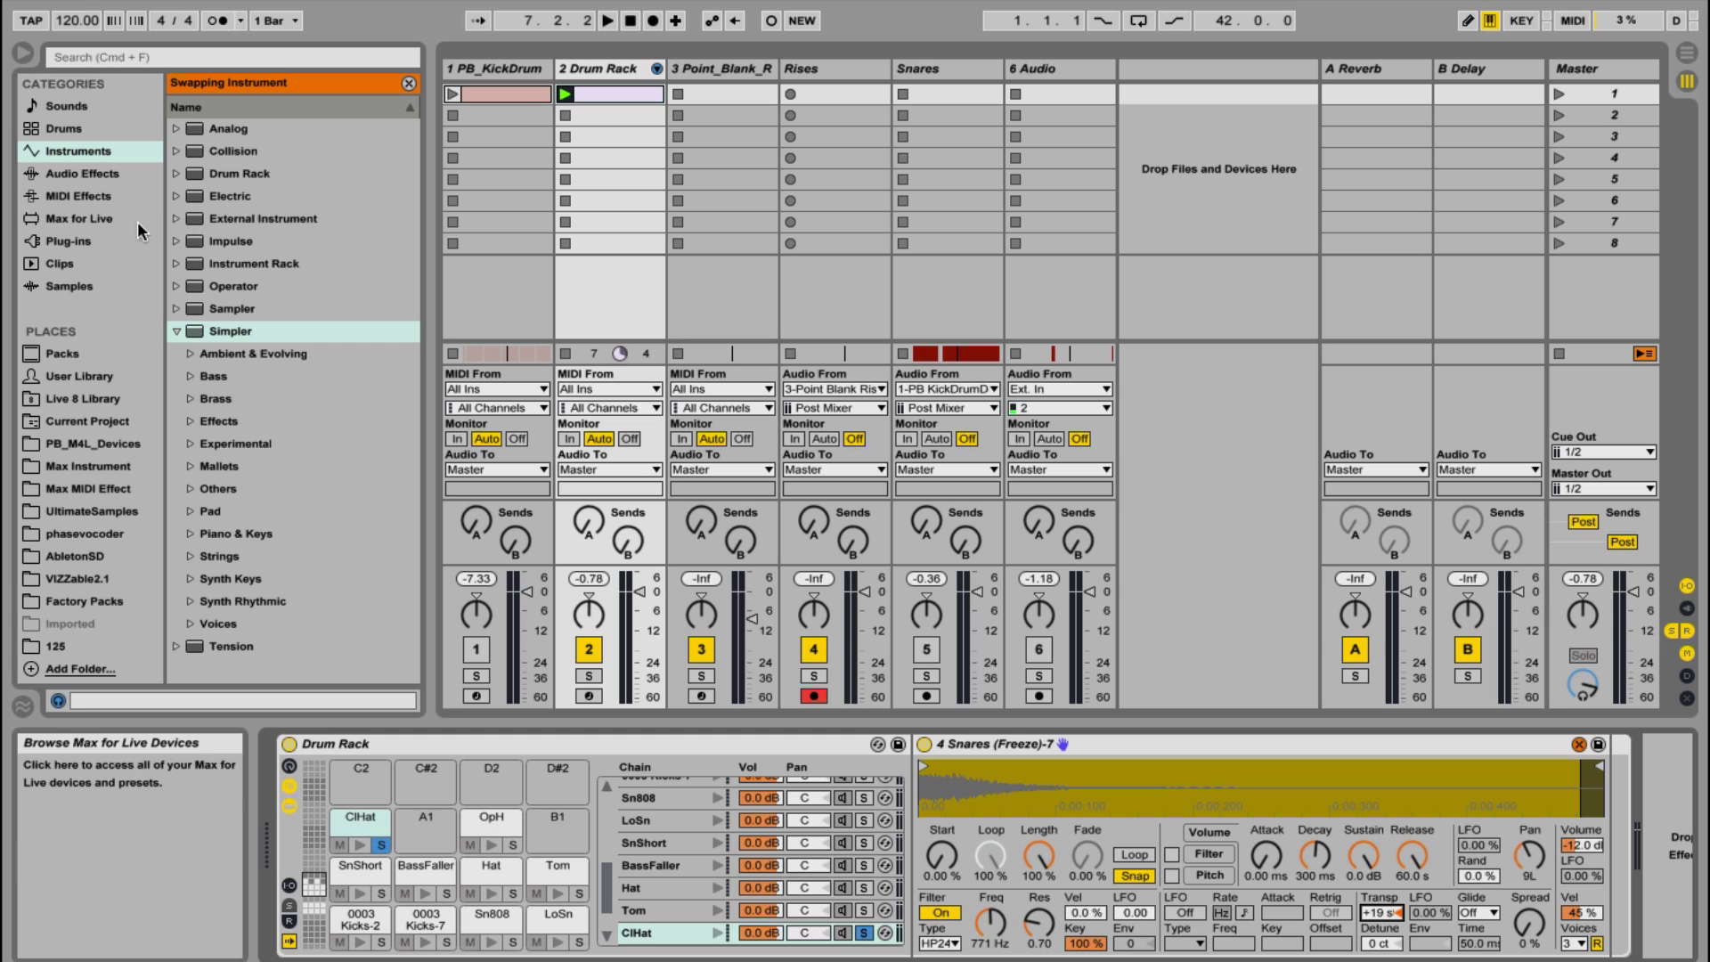
Cancel the instrument swap, add an EQ Eight after ClHat's sampler, set its band 8 as a low-pass at 18.0 kHz and stop playback
{"action": "left_click", "coordinate": [105, 175]}
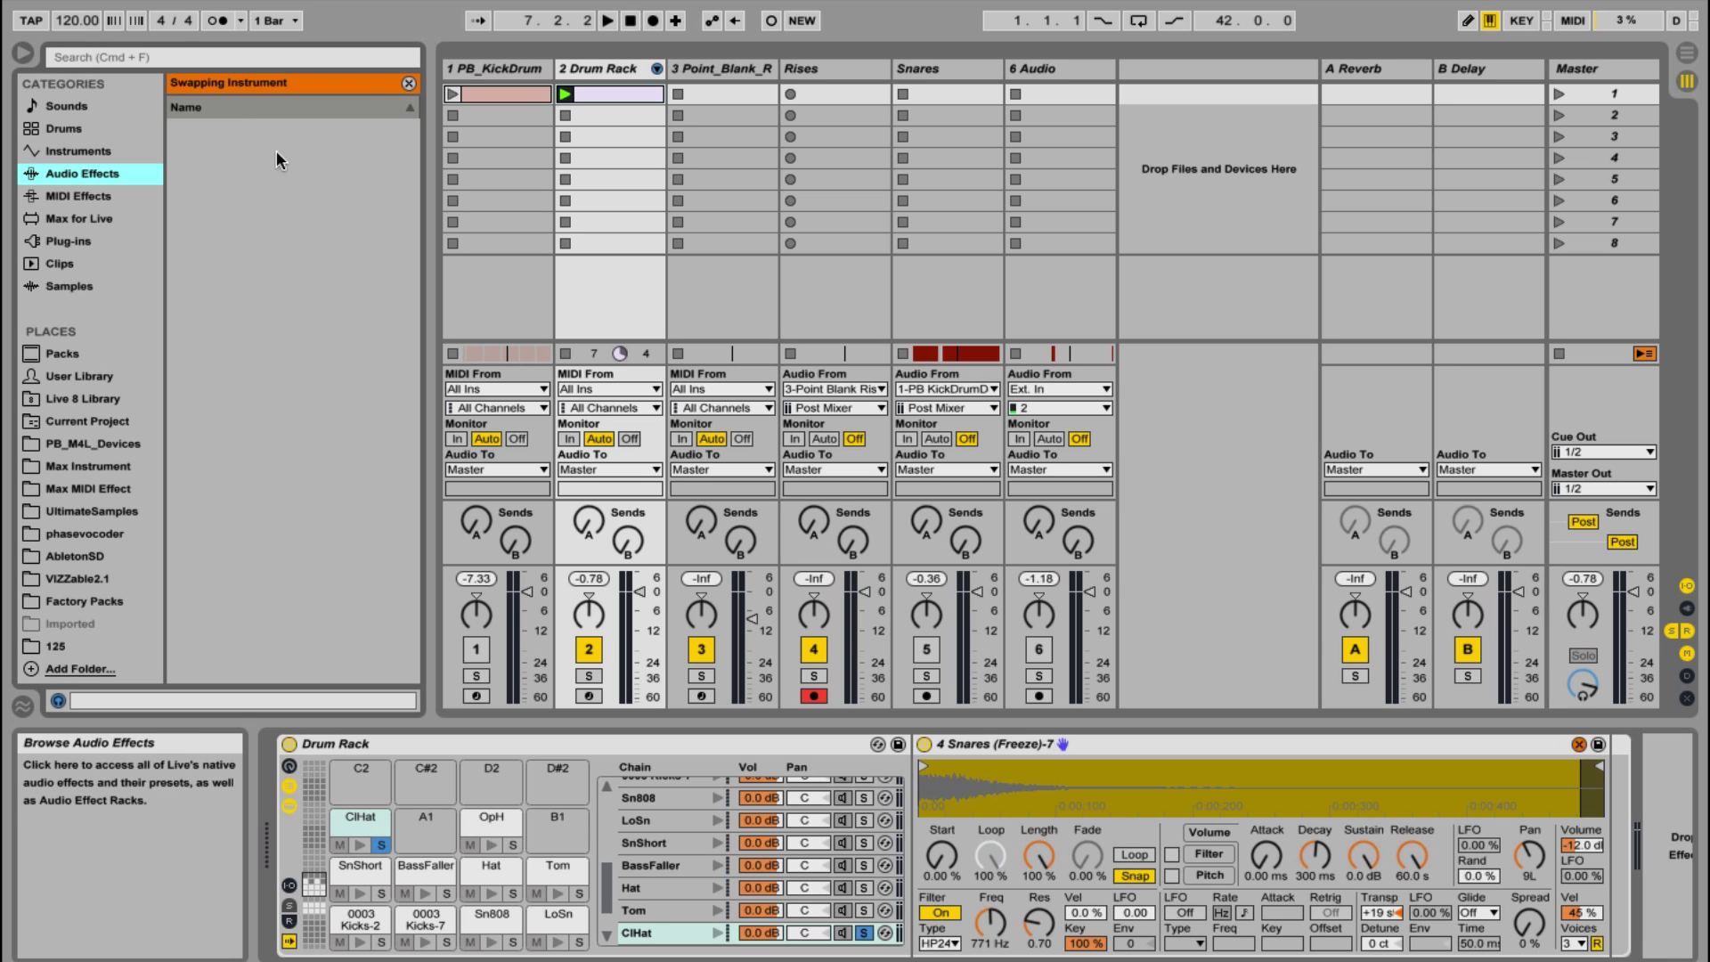
{"action": "left_click", "coordinate": [406, 83]}
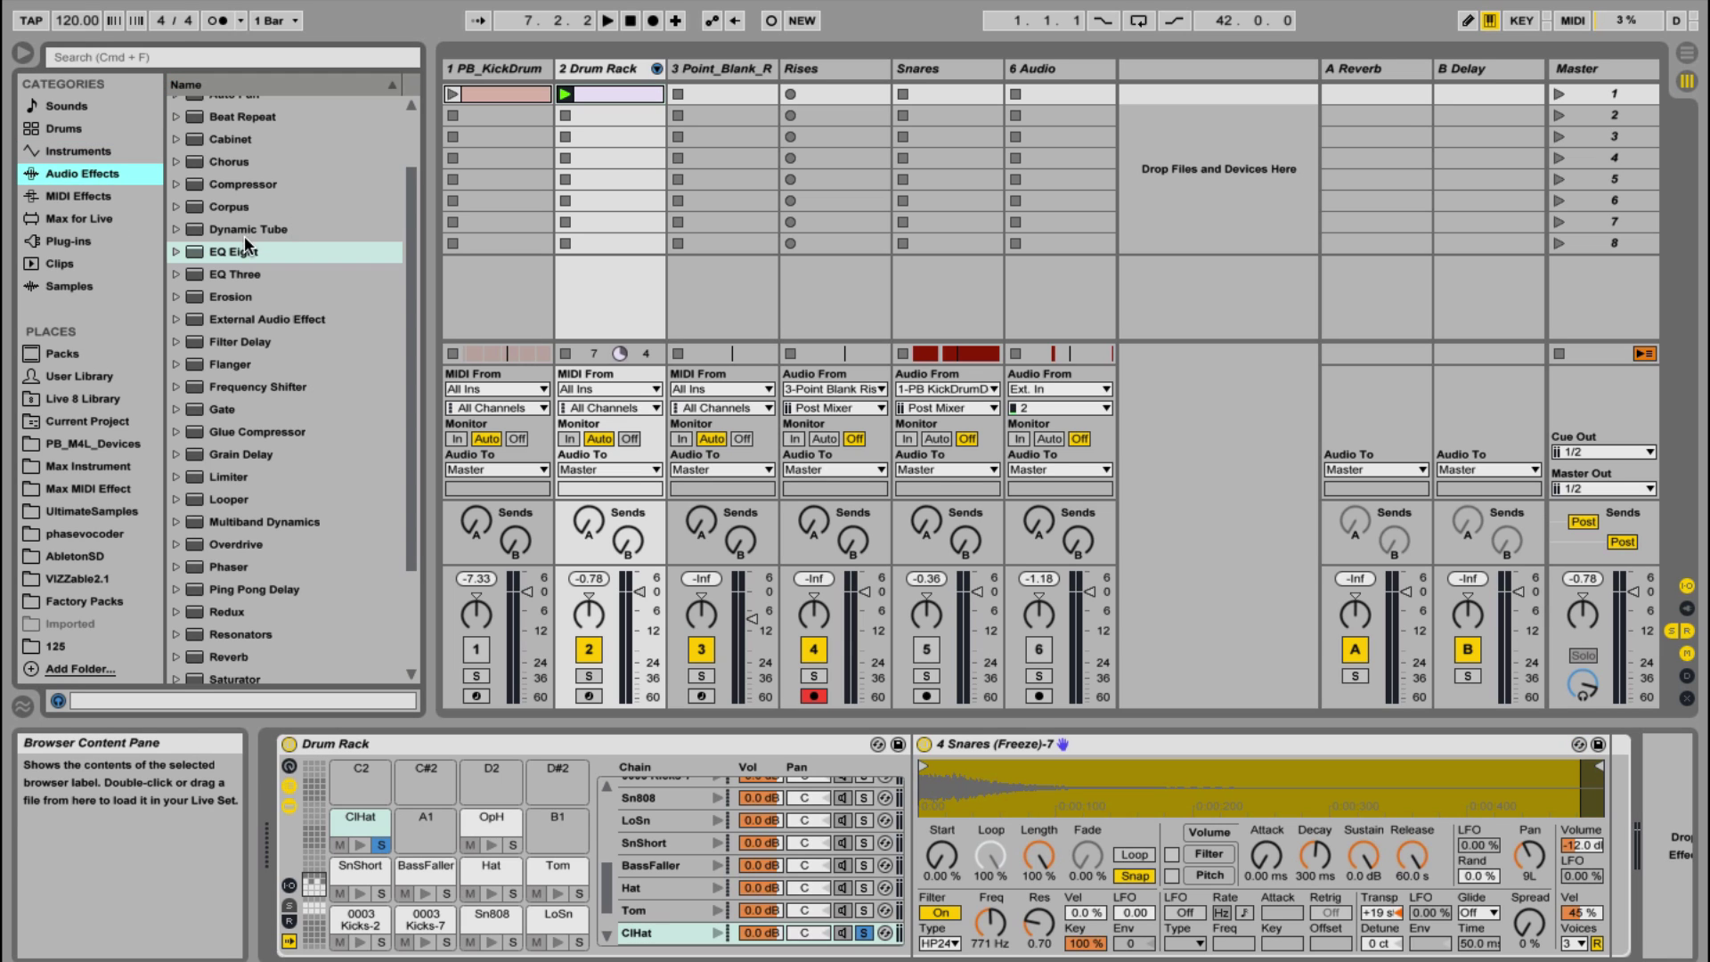
{"action": "left_click_drag", "start_coordinate": [1557, 811], "coordinate": [1603, 828]}
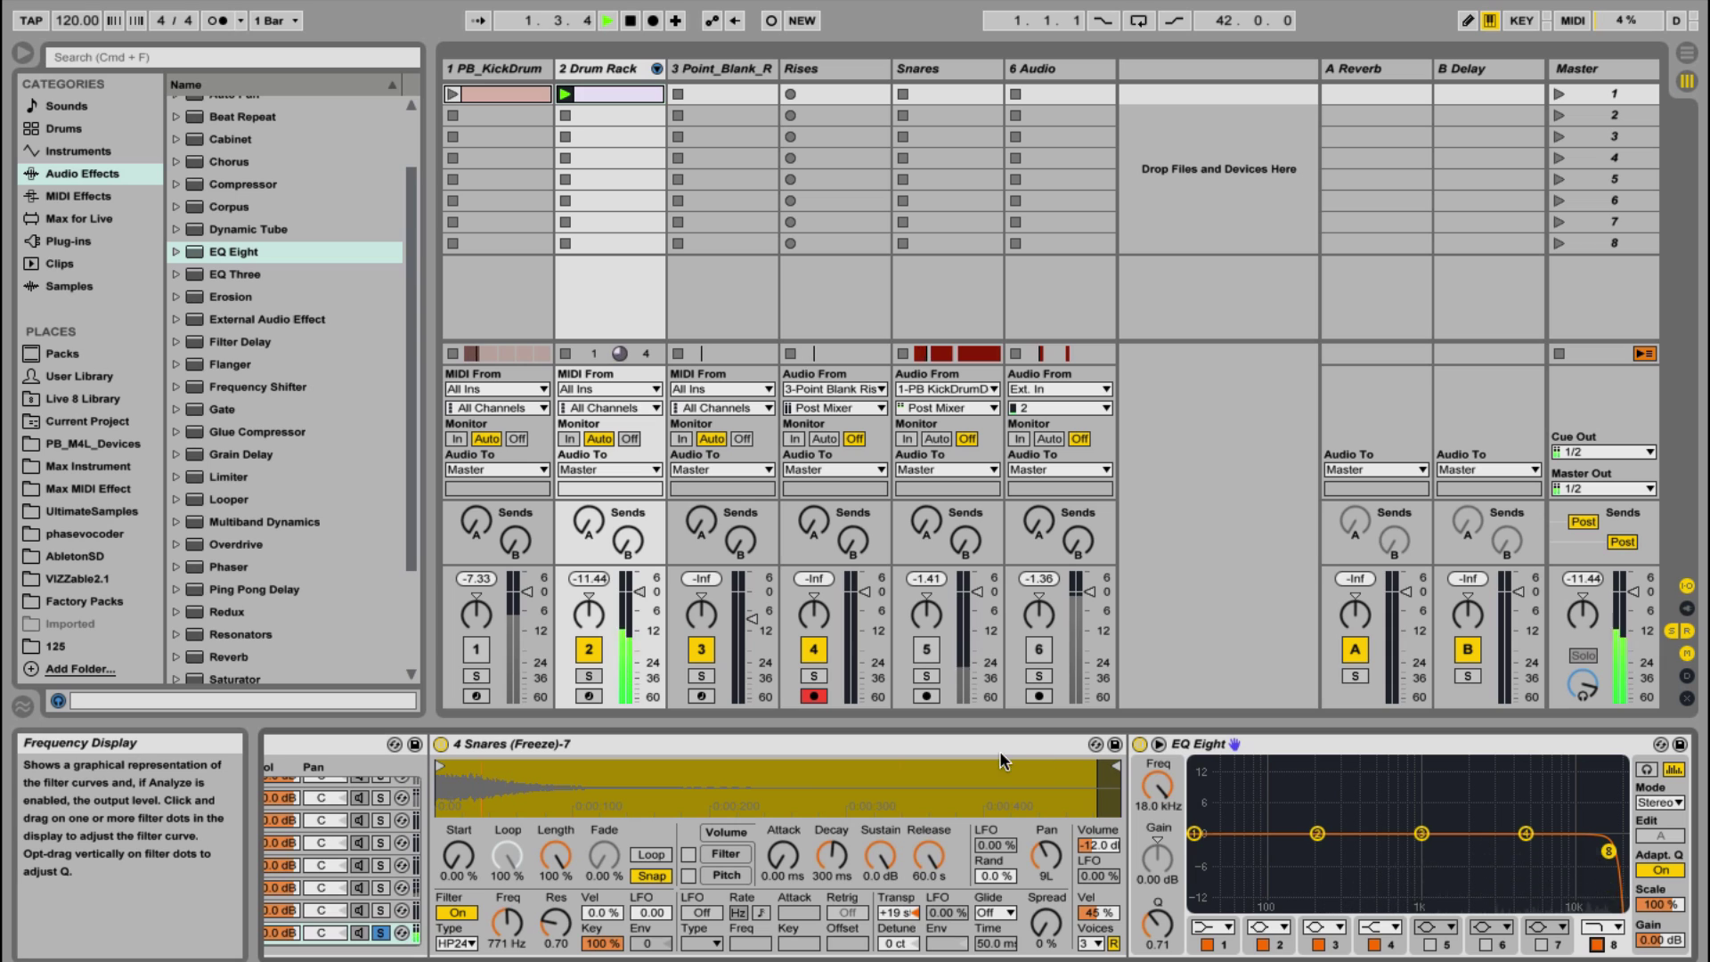
{"action": "key", "text": "space"}
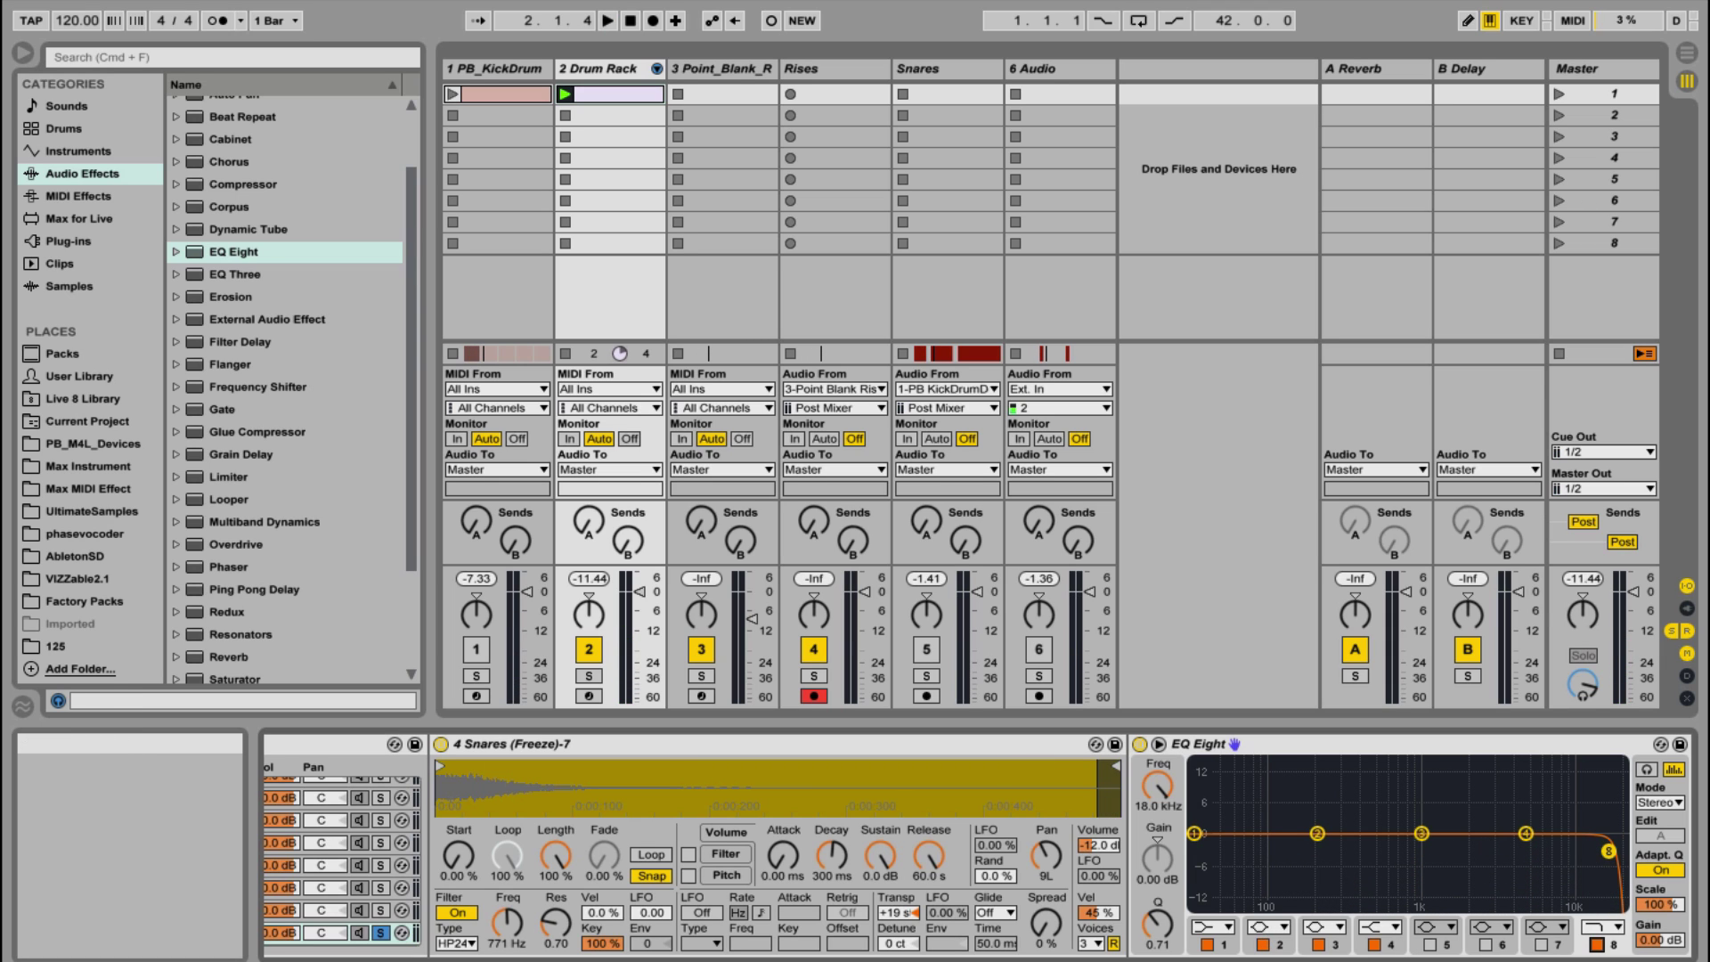
Resume playback and unsolo the ClHat chain to hear it within the full drum beat
{"action": "left_click", "coordinate": [1505, 961]}
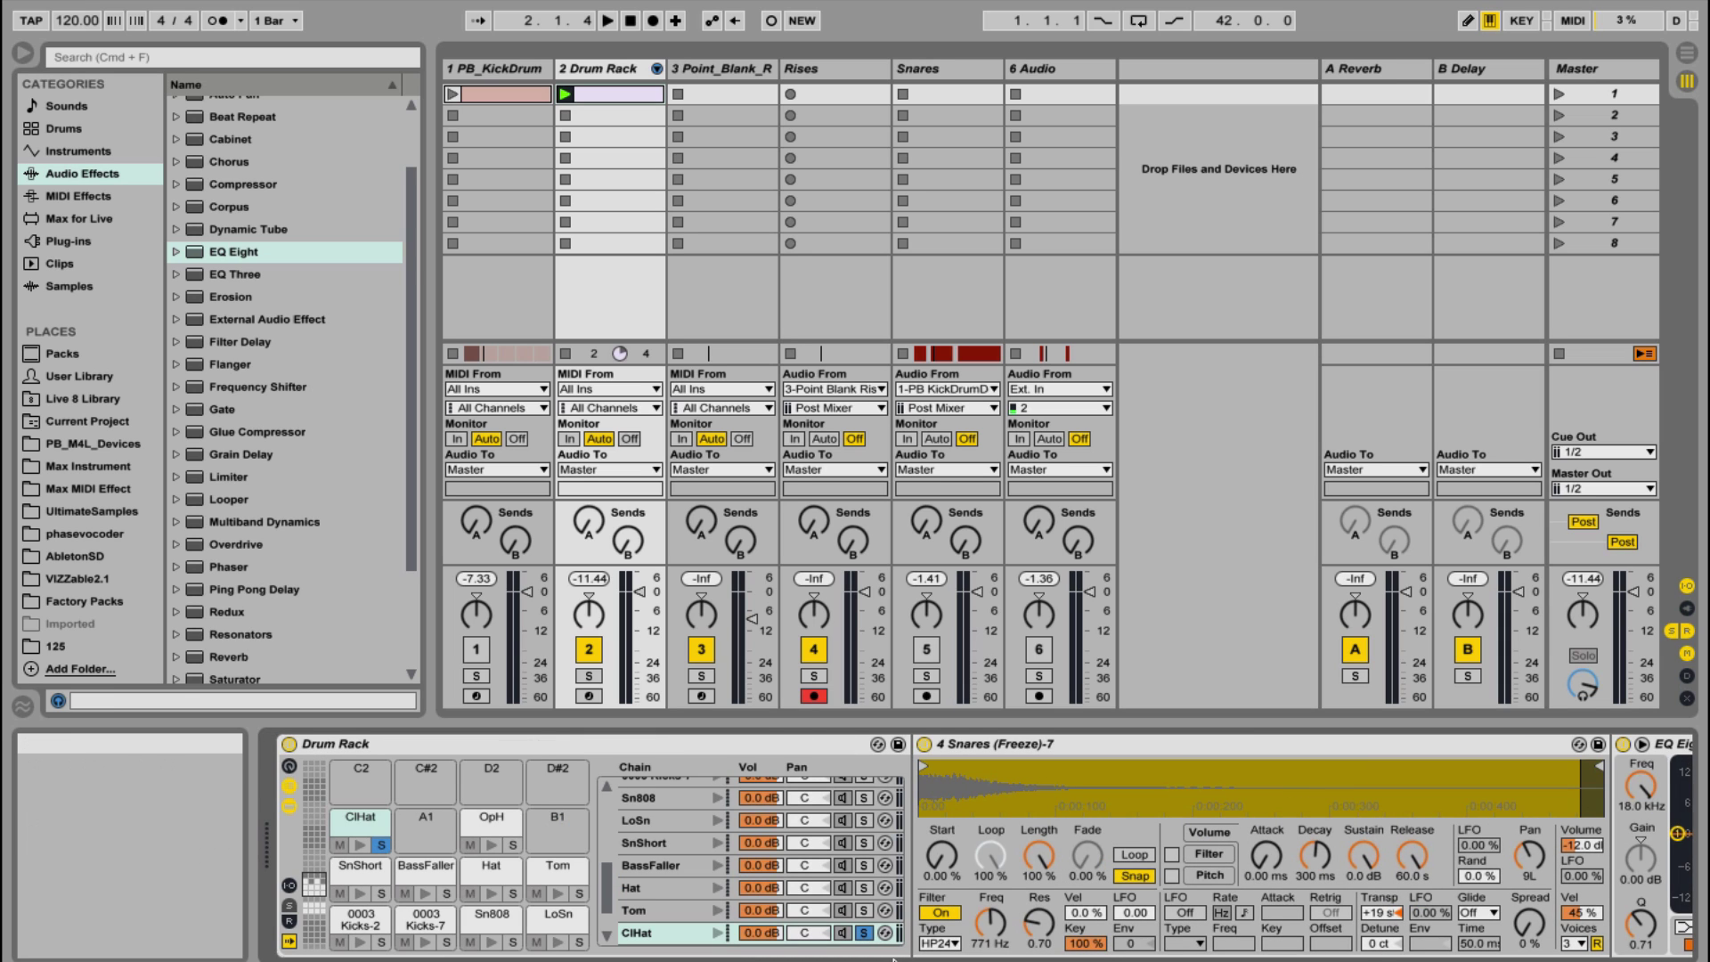
{"action": "key", "text": "space"}
{"action": "left_click", "coordinate": [864, 933]}
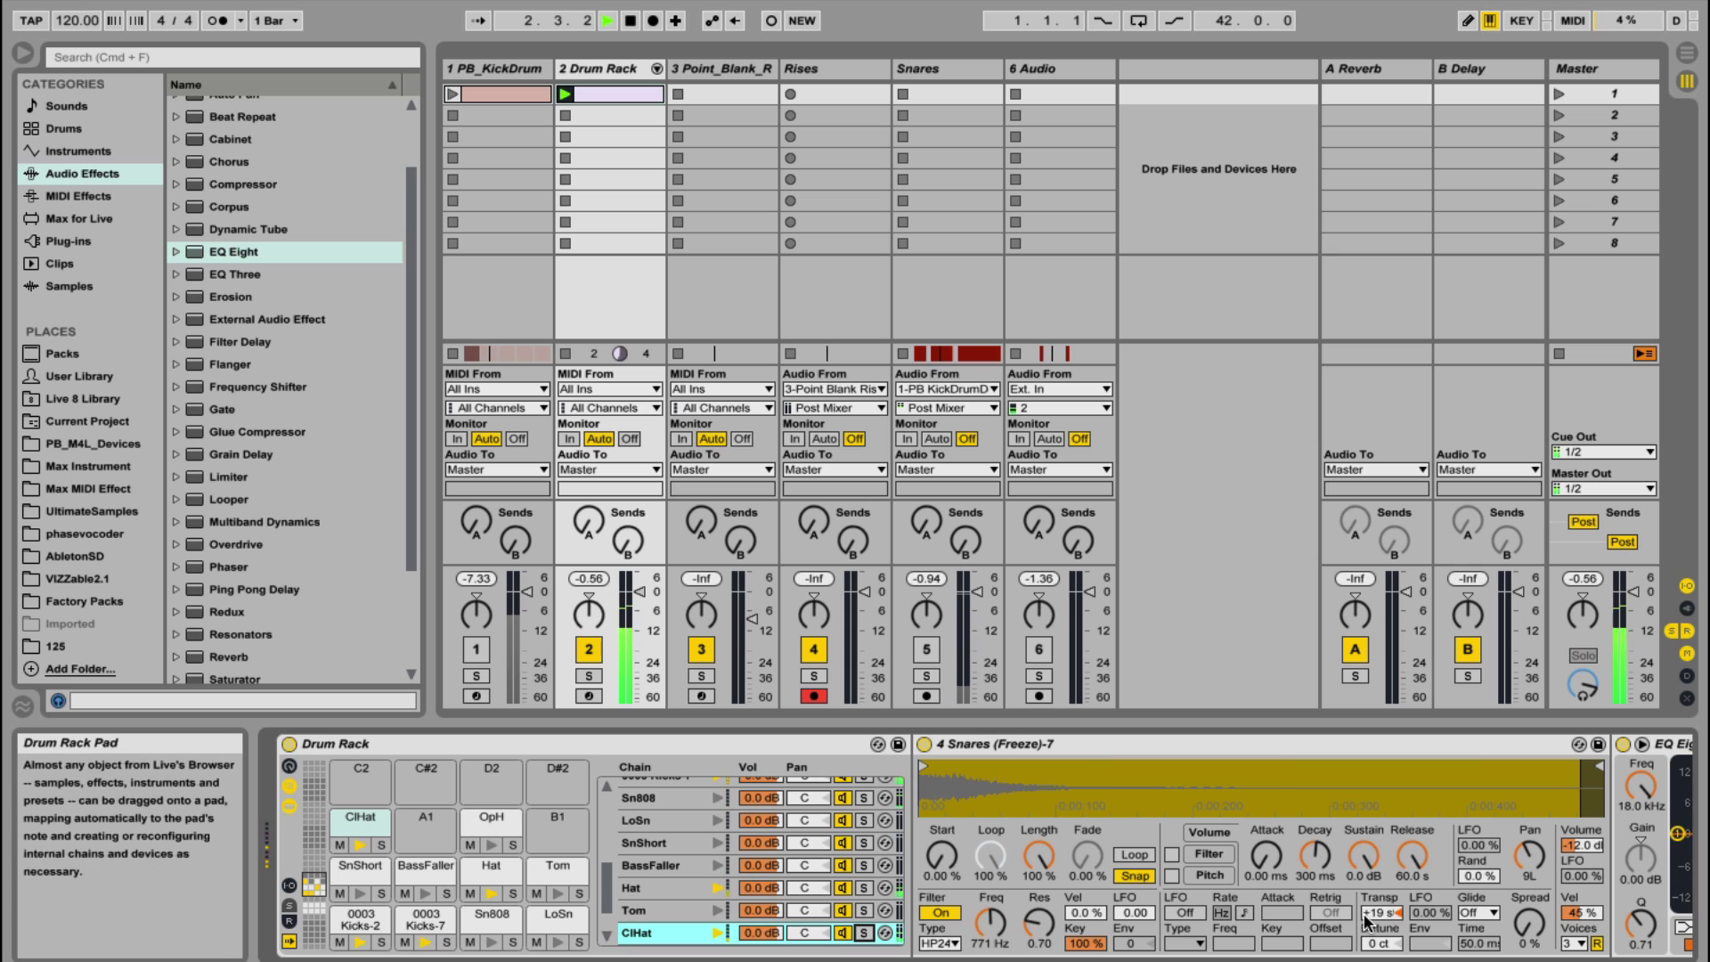
{"action": "left_click_drag", "start_coordinate": [1505, 961], "coordinate": [1500, 961]}
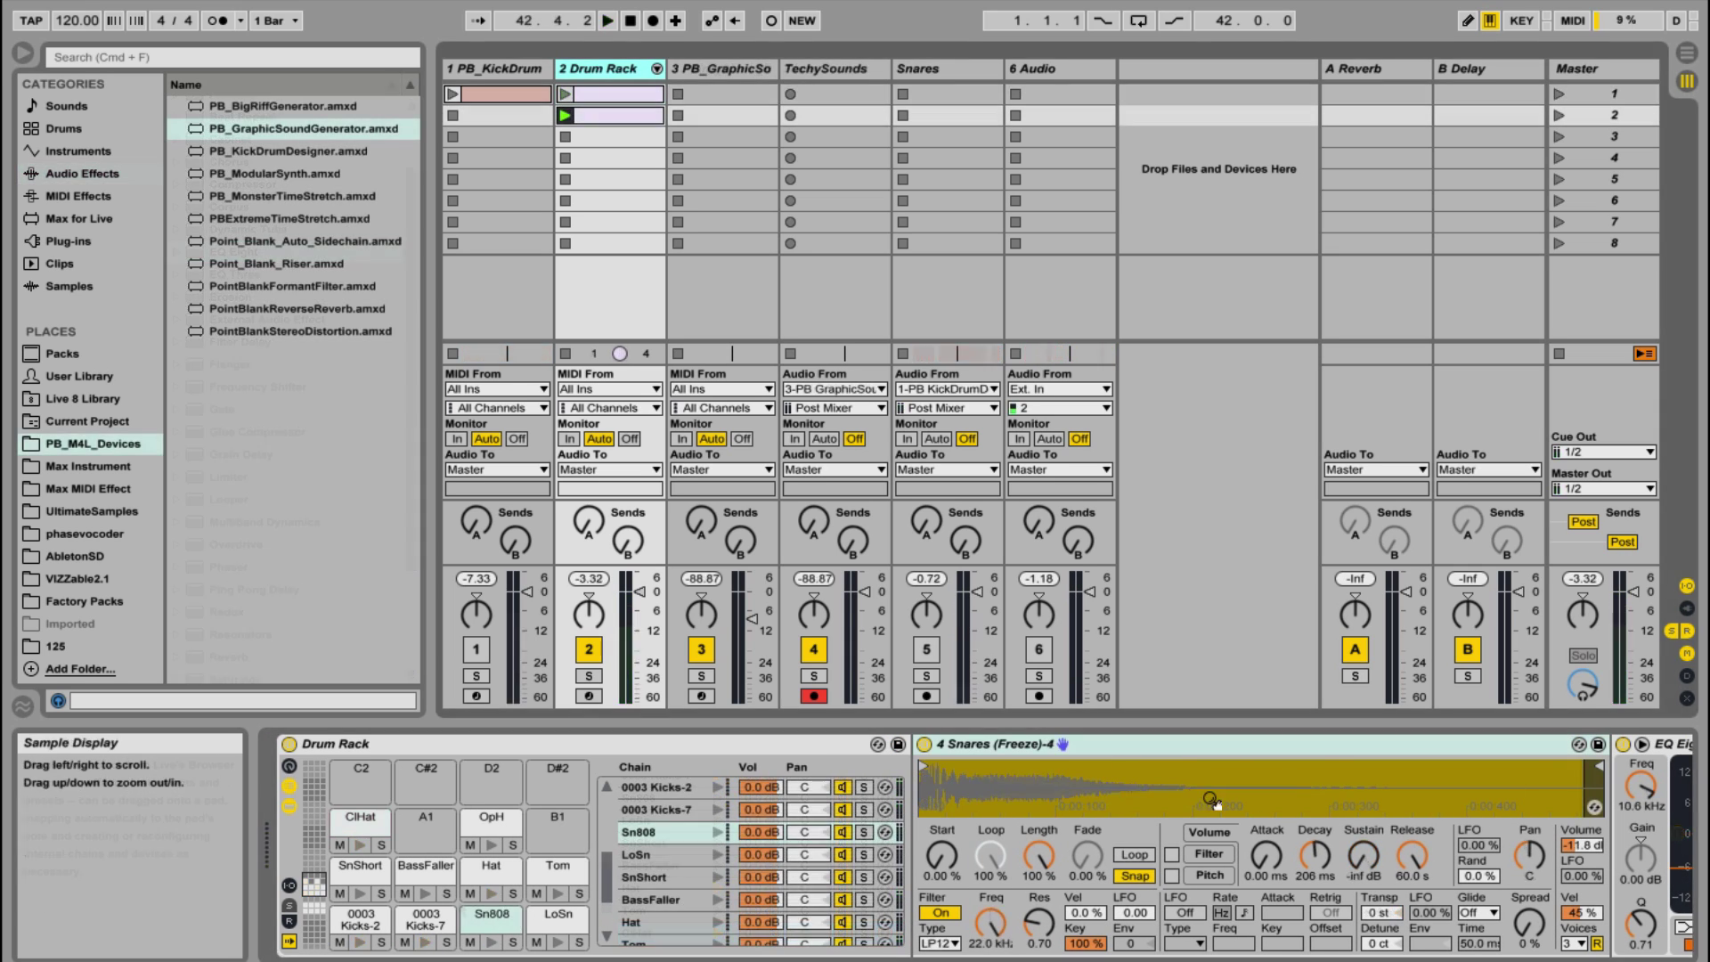